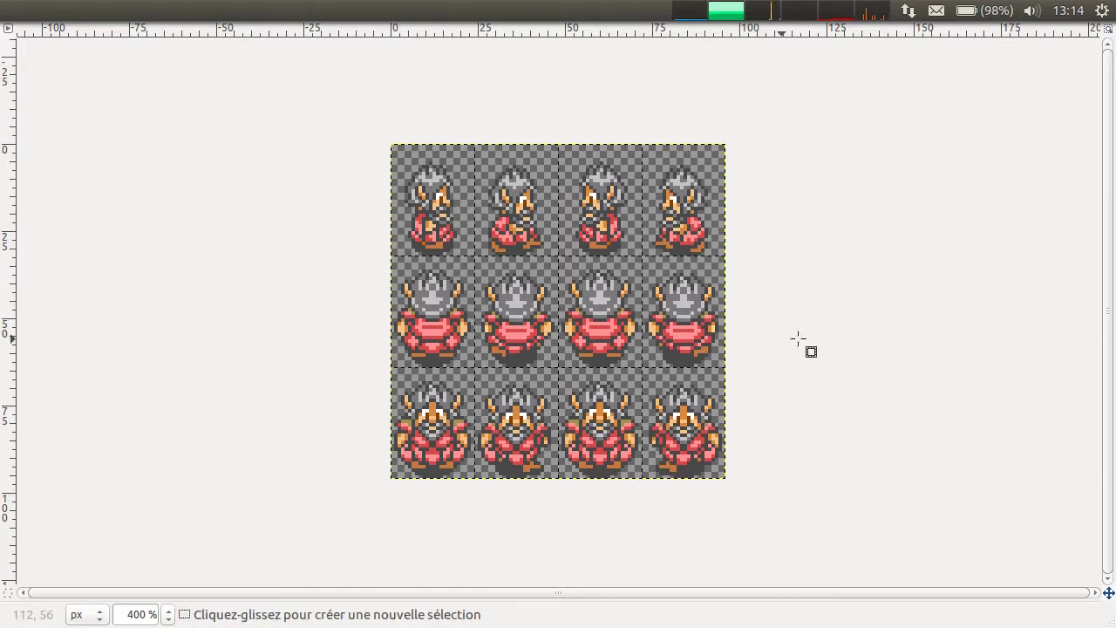
# Step: Switch from the image editor to the desktop, launch Solarus Quest Editor and maximize its window
pyautogui.hotkey('alt', 'Tab')
pyautogui.click(166, 122)
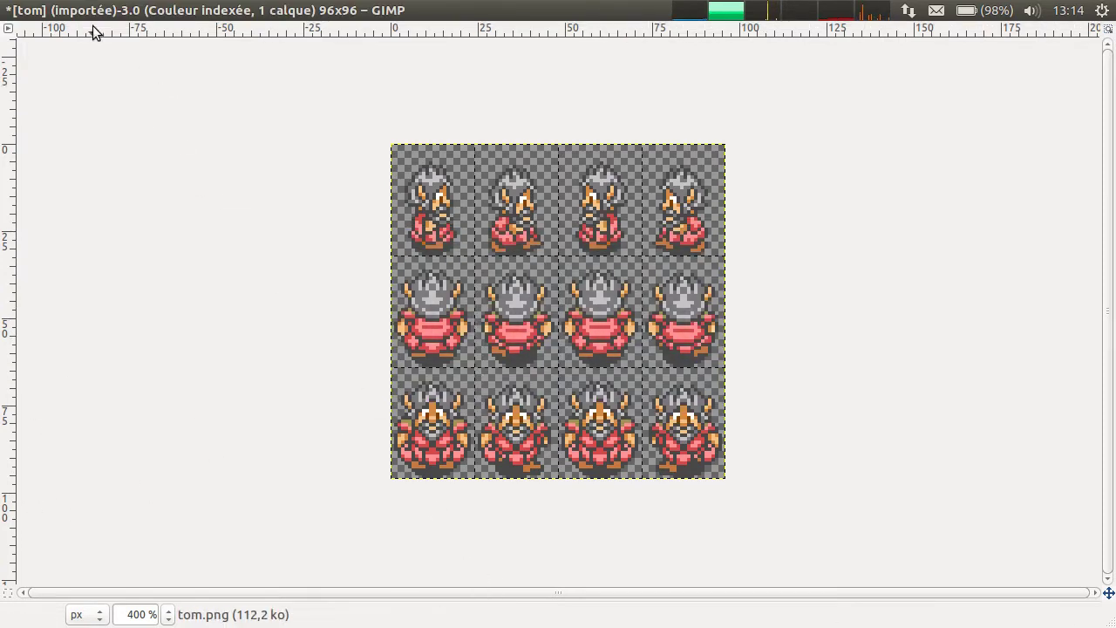
pyautogui.click(37, 12)
pyautogui.doubleClick(117, 171)
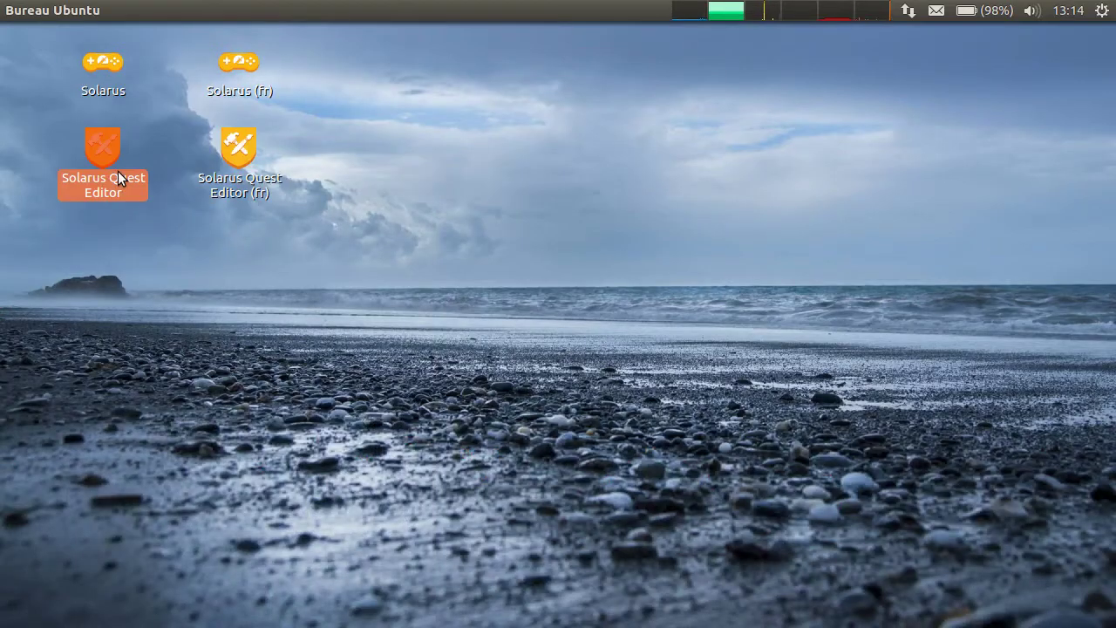
pyautogui.doubleClick(278, 35)
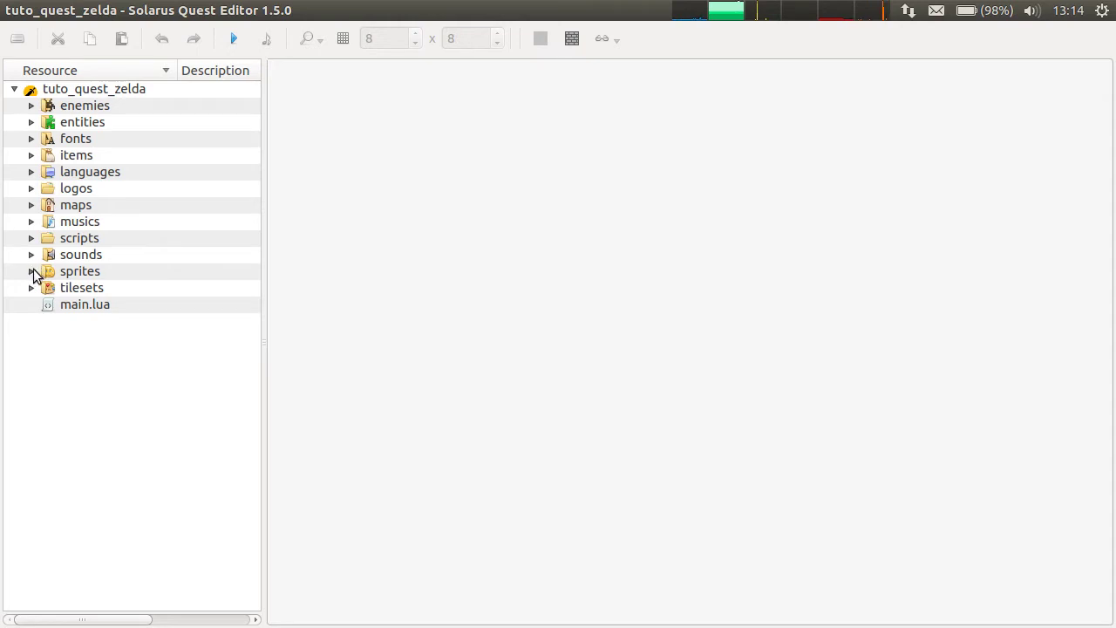
# Step: Open the villager1 sprite from the npc folder under sprites in the quest resources
pyautogui.click(33, 271)
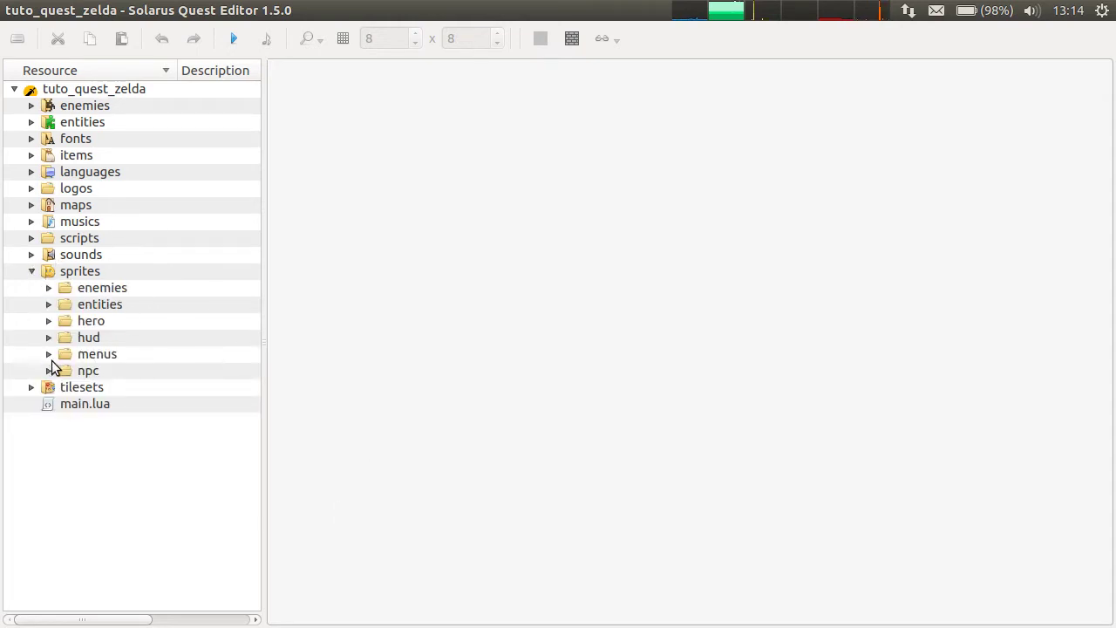
pyautogui.click(49, 371)
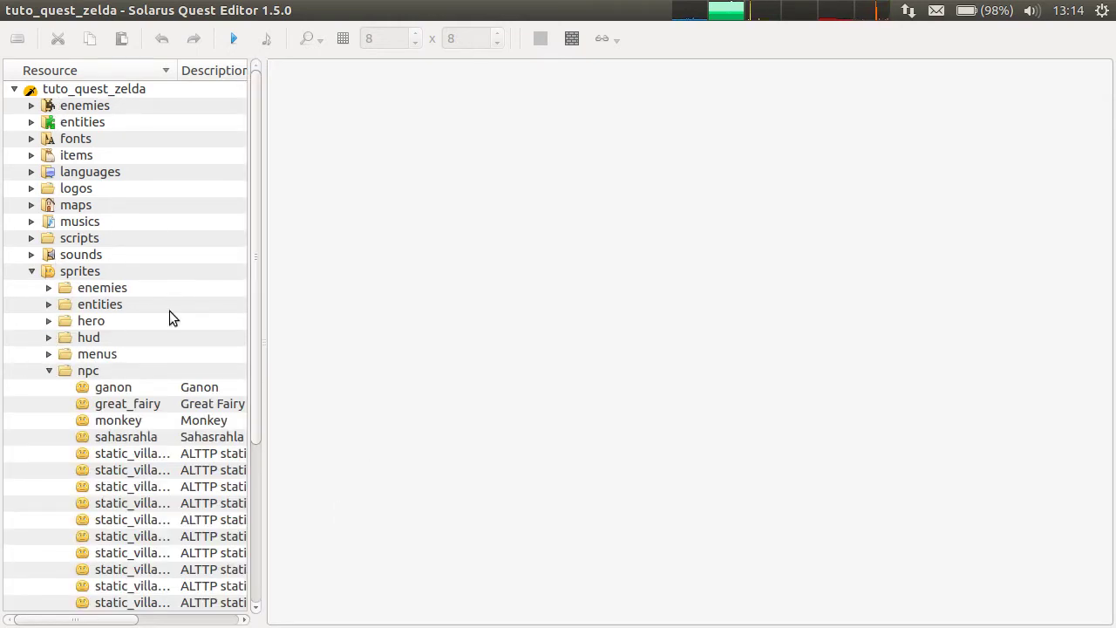
pyautogui.scroll(-2, 119, 235)
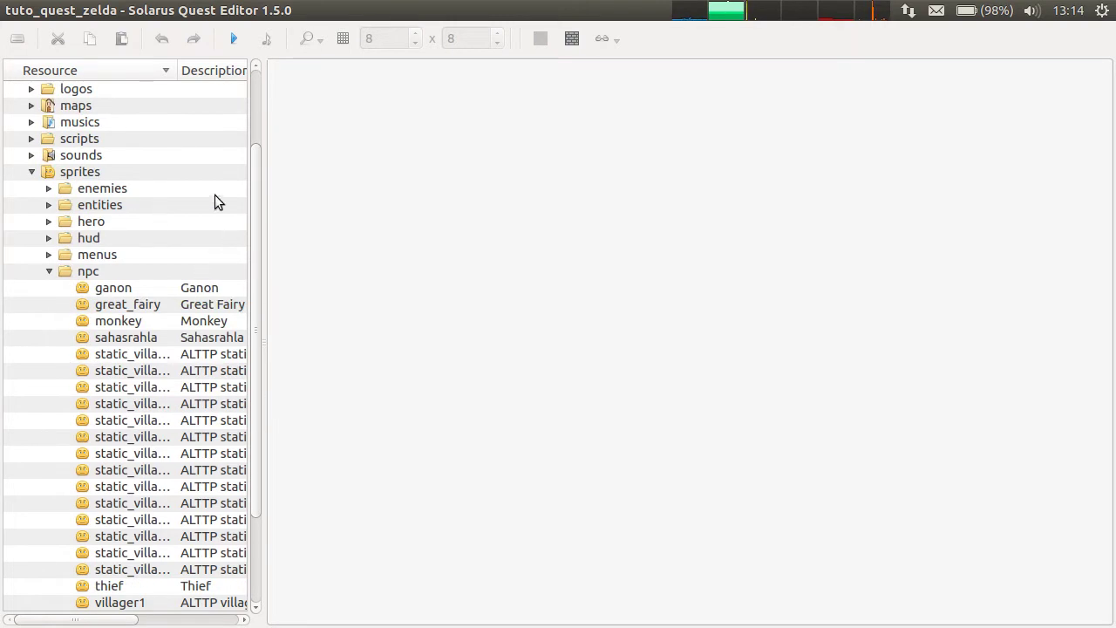
pyautogui.moveTo(181, 78); pyautogui.dragTo(214, 69)
pyautogui.scroll(-1, 168, 183)
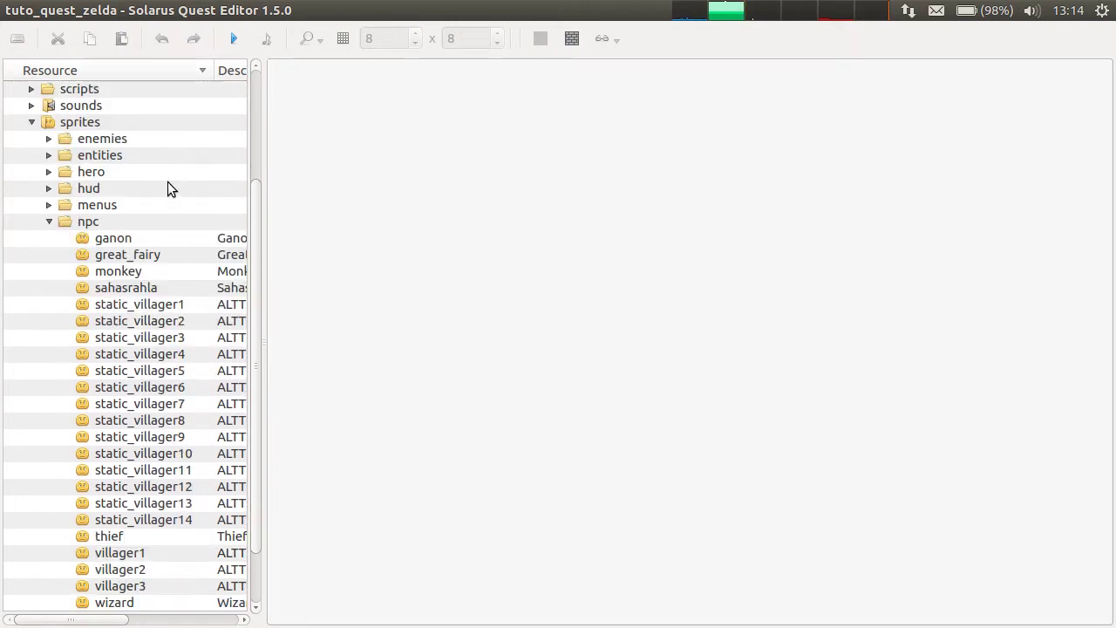
pyautogui.scroll(-1, 128, 421)
pyautogui.click(104, 506)
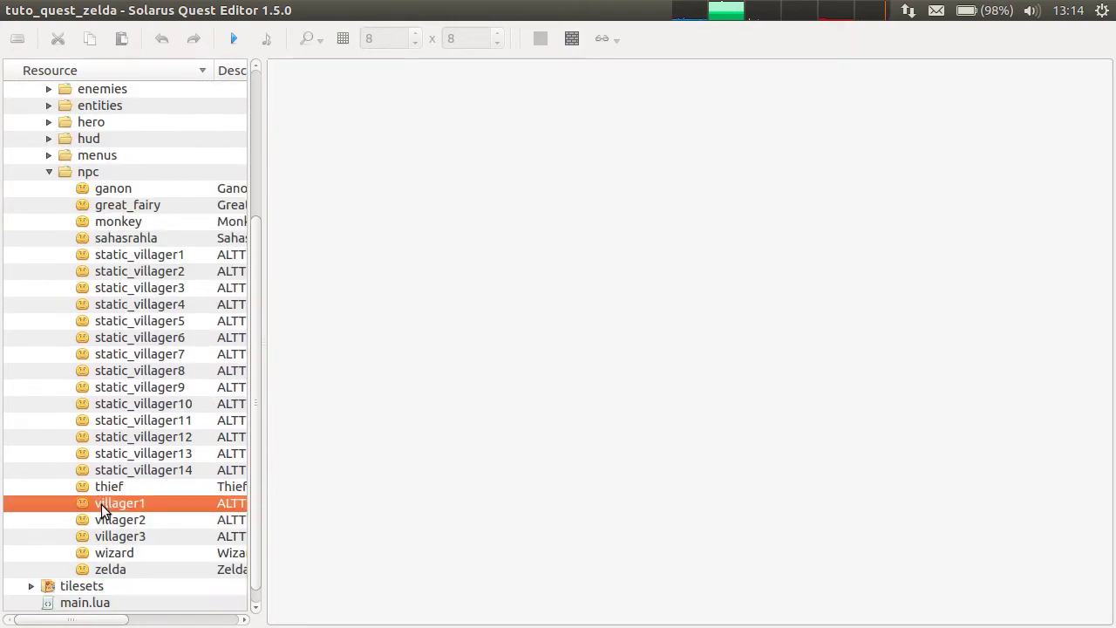
pyautogui.doubleClick(113, 515)
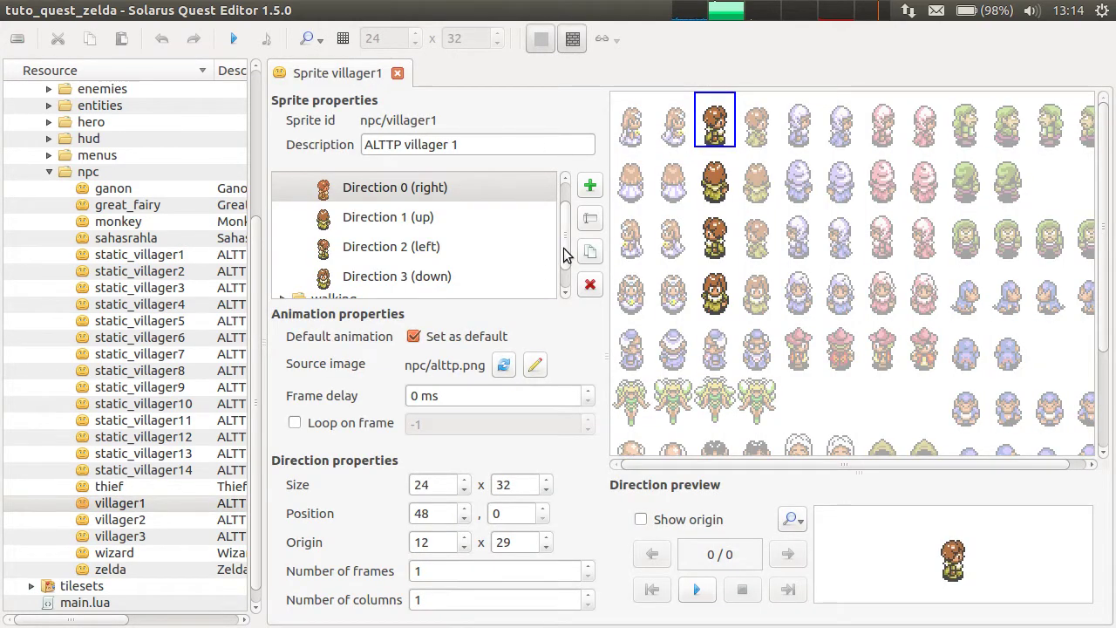
# Step: Widen the resource tree and look at the sprite's stopped and walking animations
pyautogui.moveTo(567, 250); pyautogui.dragTo(582, 186)
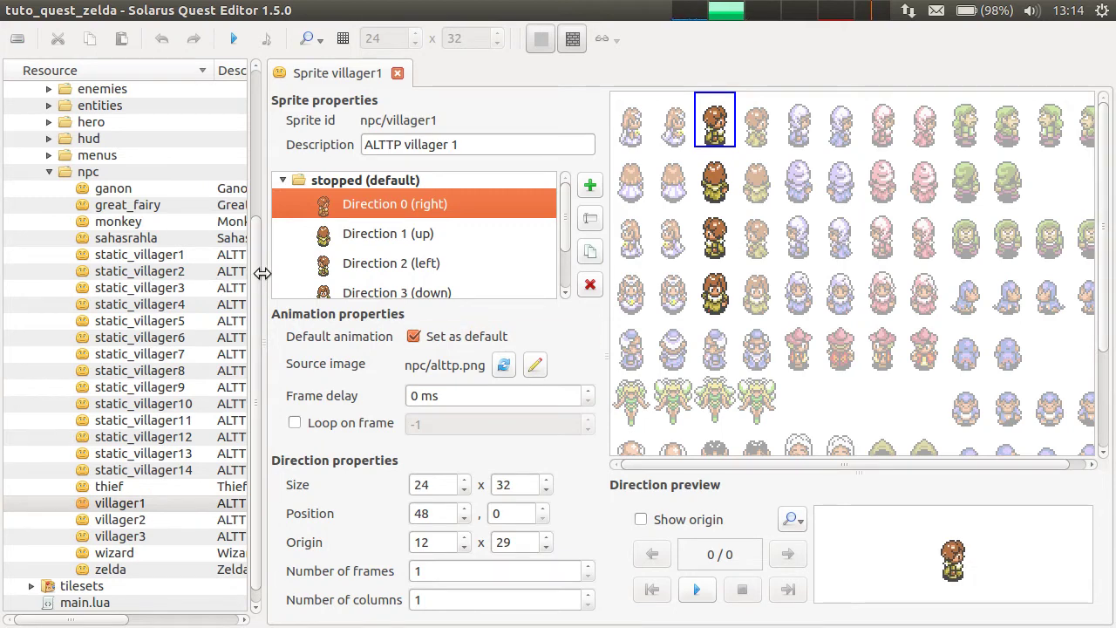
pyautogui.moveTo(262, 273)
pyautogui.mouseDown()
pyautogui.moveTo(299, 274)
pyautogui.moveTo(281, 273)
pyautogui.mouseUp()
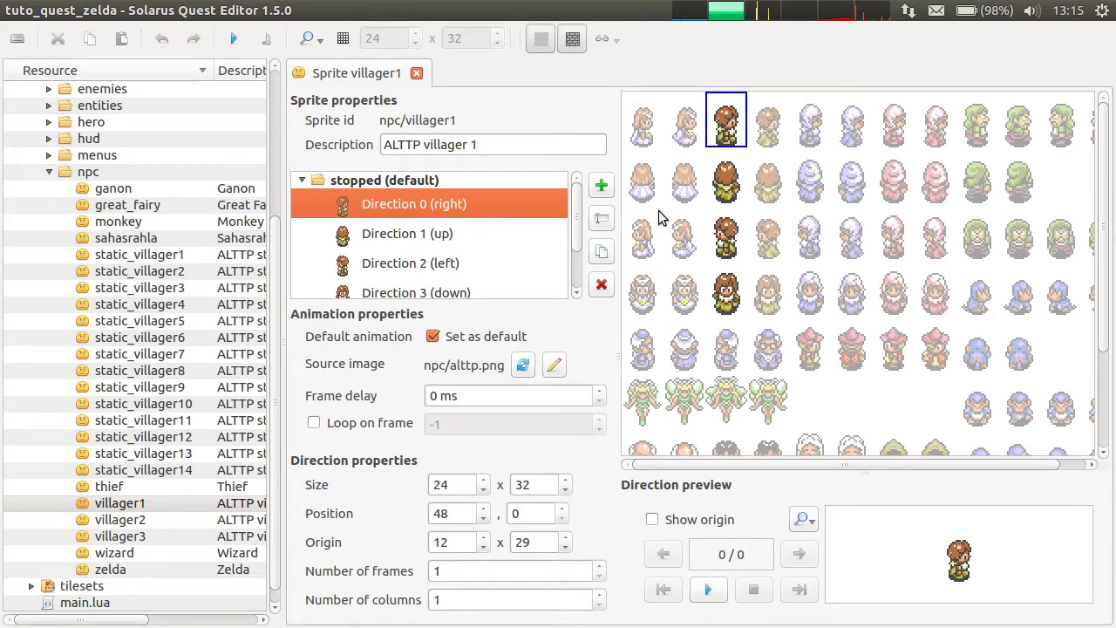
pyautogui.click(301, 180)
pyautogui.click(382, 198)
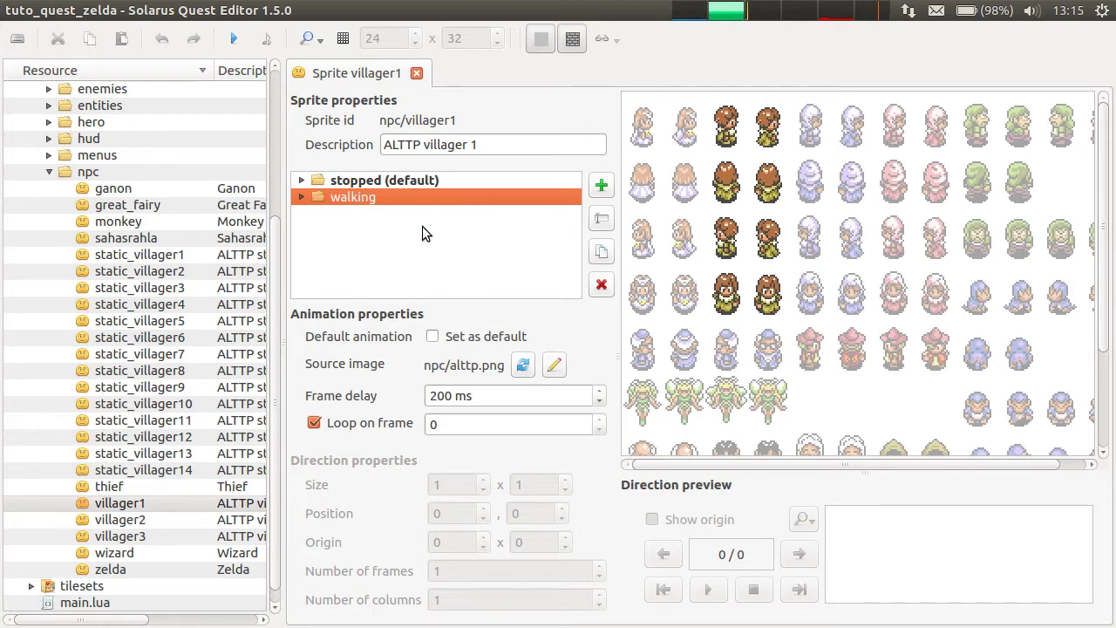
pyautogui.click(302, 195)
pyautogui.click(301, 180)
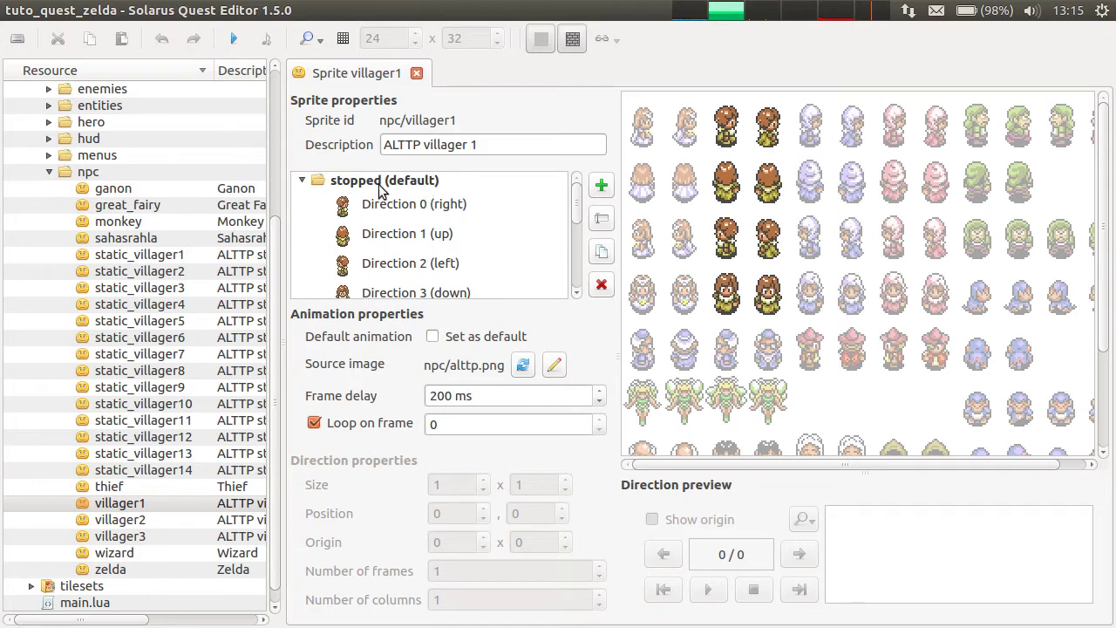
# Step: Examine the frame used by each of the four directions of the stopped animation
pyautogui.click(475, 209)
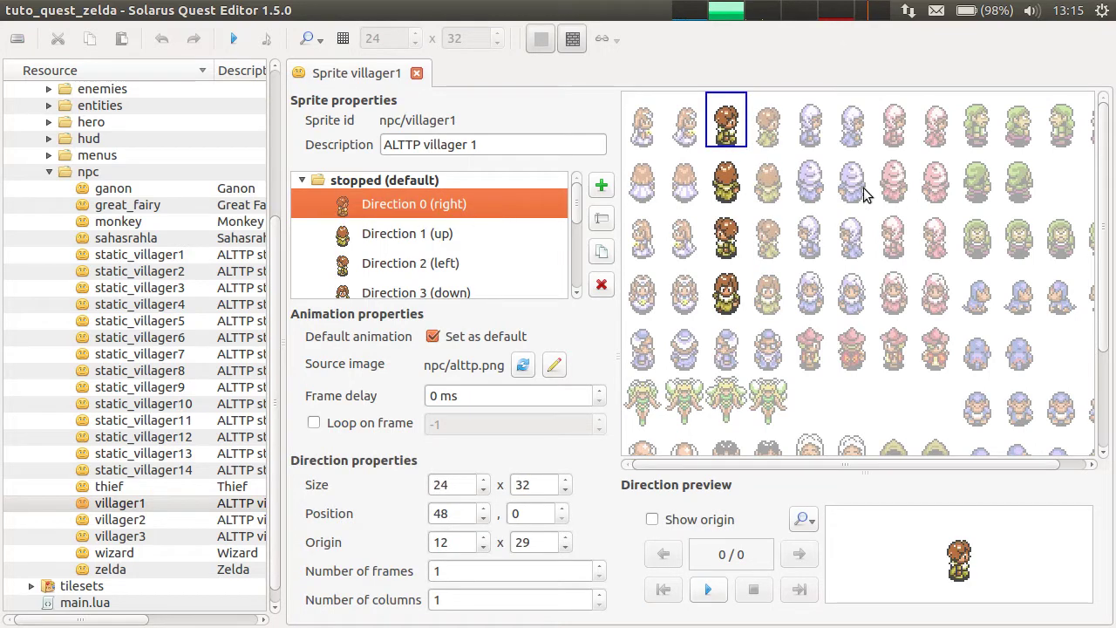
pyautogui.click(470, 243)
pyautogui.click(464, 268)
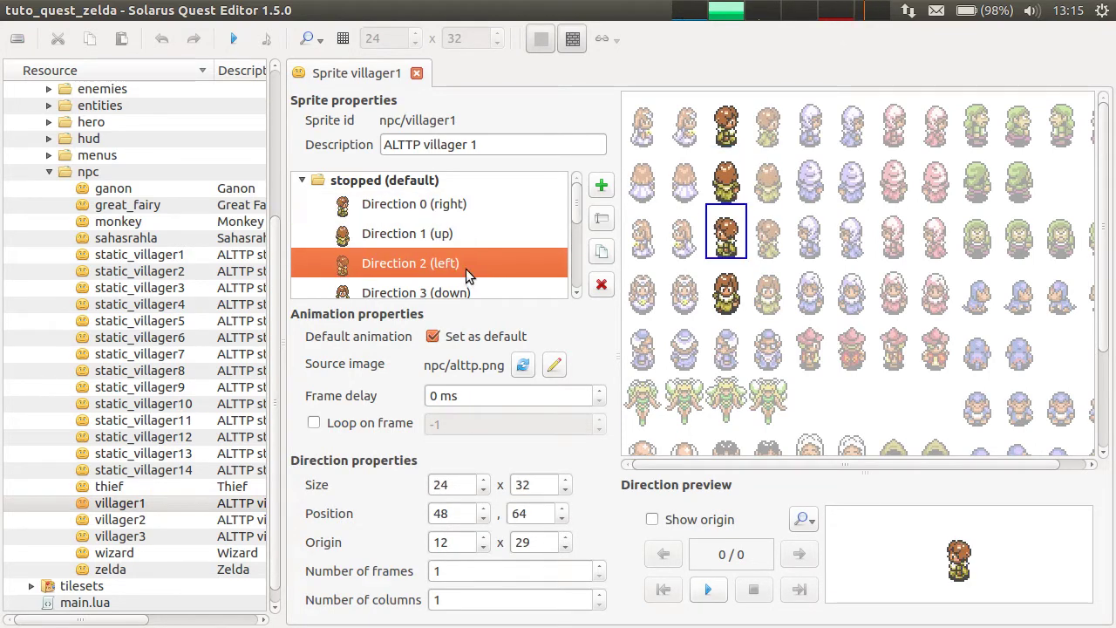
pyautogui.scroll(-1, 467, 226)
pyautogui.click(473, 218)
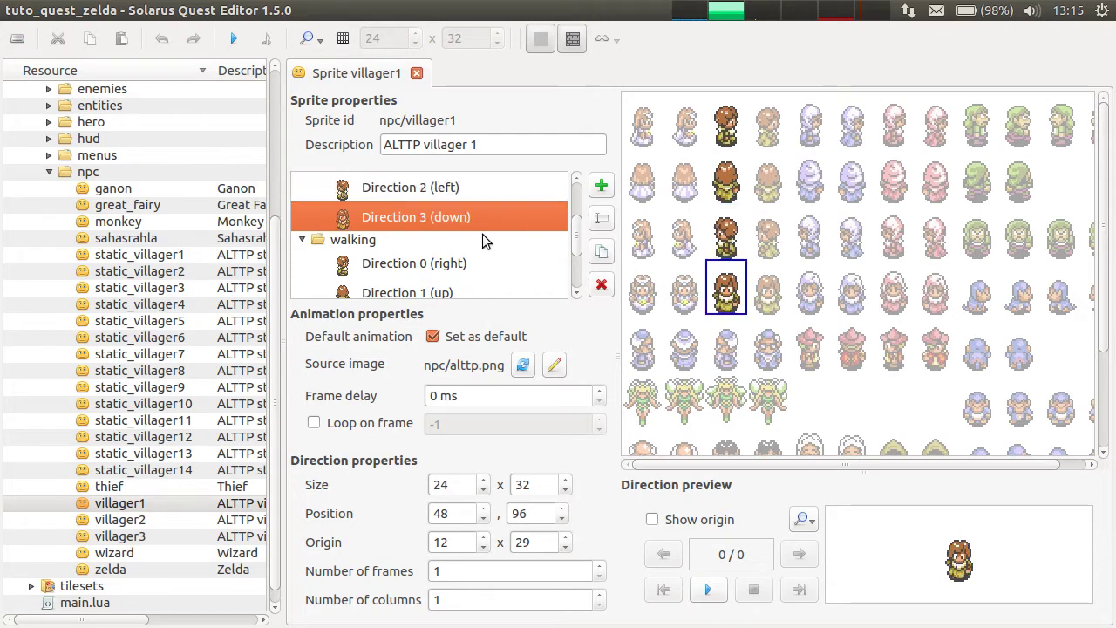
pyautogui.scroll(1, 471, 218)
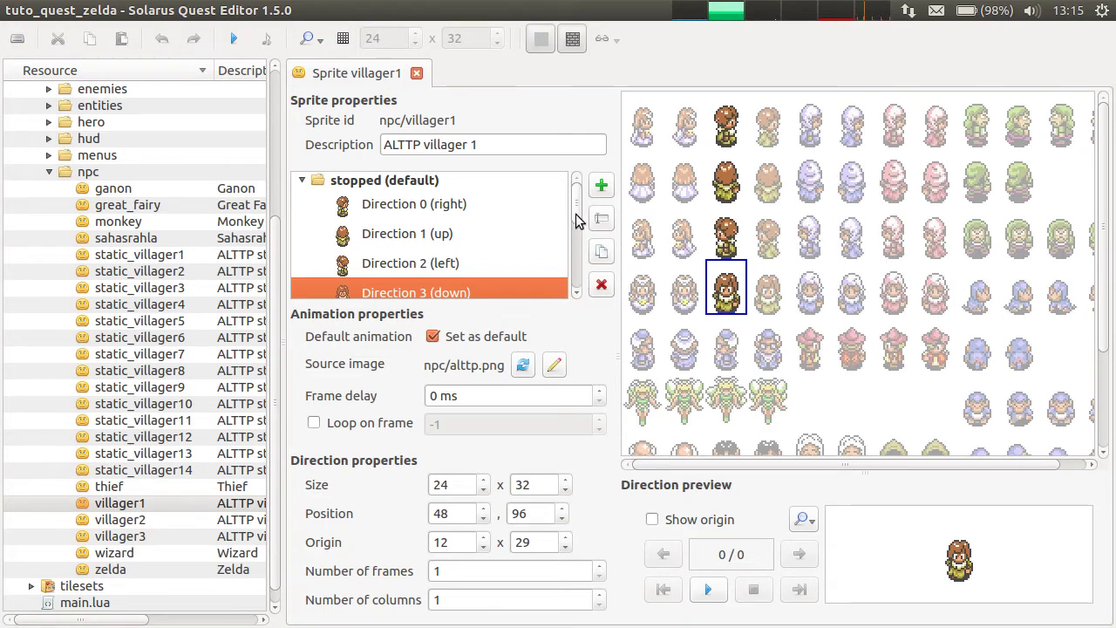
pyautogui.scroll(-1, 509, 256)
pyautogui.scroll(1, 475, 206)
pyautogui.click(420, 206)
pyautogui.click(441, 233)
pyautogui.click(436, 263)
pyautogui.click(439, 290)
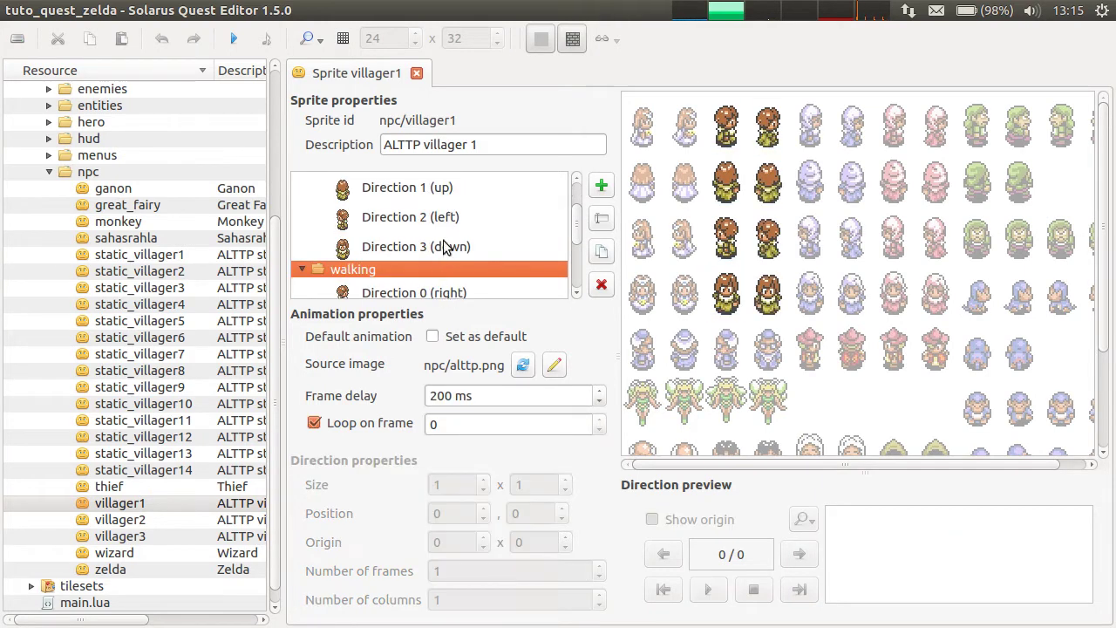
# Step: Examine the frames of the walking animation in all four directions
pyautogui.click(440, 184)
pyautogui.scroll(-1, 432, 210)
pyautogui.click(433, 202)
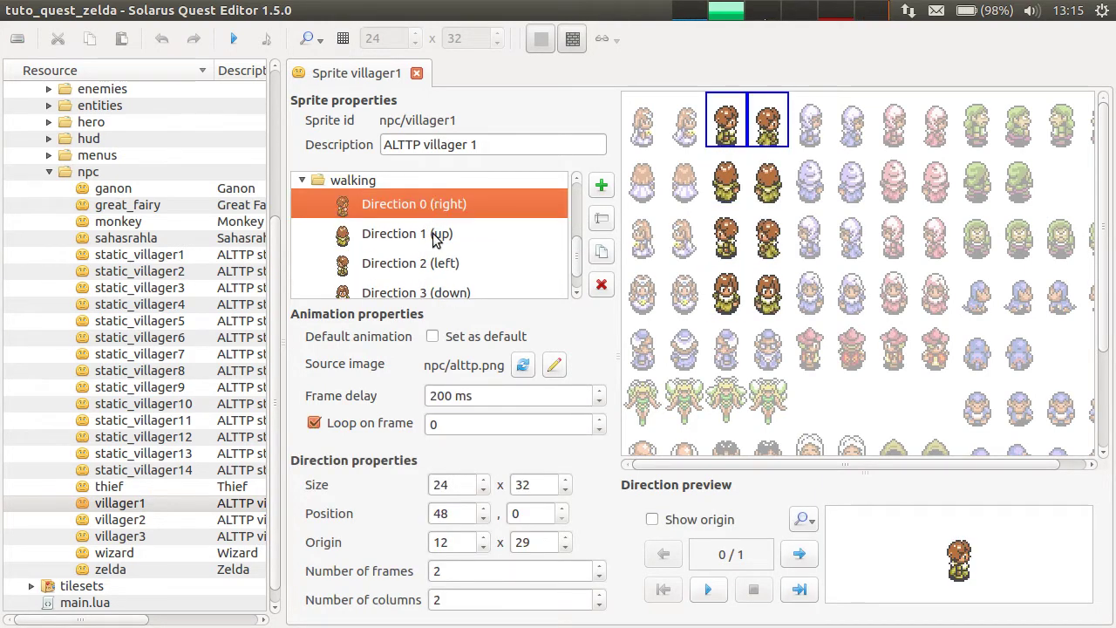
pyautogui.click(435, 233)
pyautogui.scroll(-1, 475, 221)
pyautogui.click(447, 247)
pyautogui.click(466, 279)
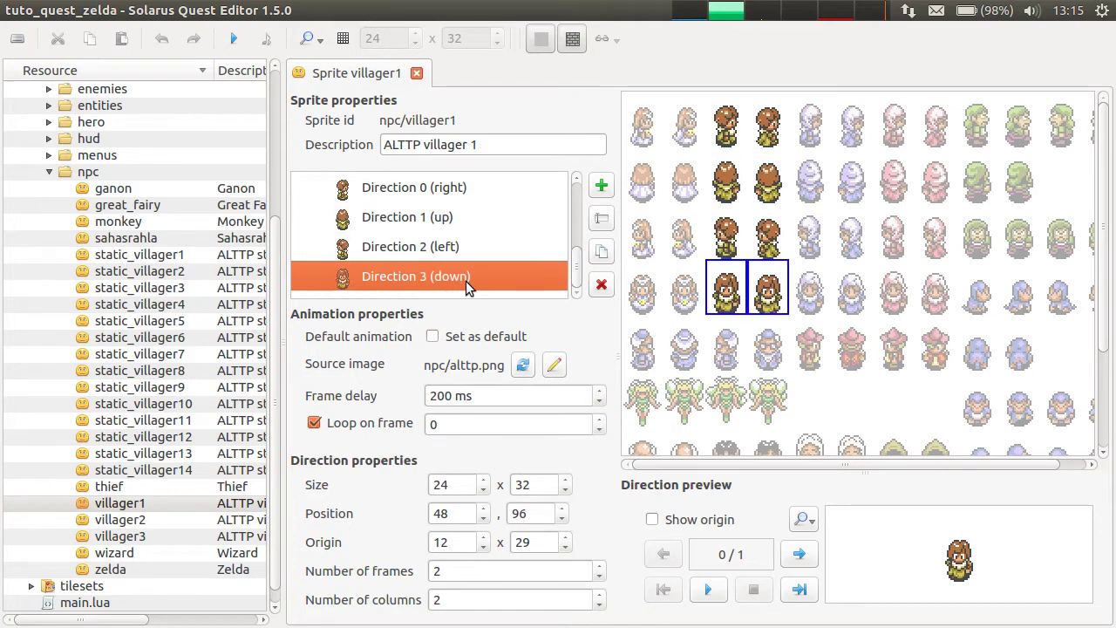
# Step: Compare the walking directions again, then play and stop the preview of Direction 3 (down)
pyautogui.click(461, 247)
pyautogui.click(463, 217)
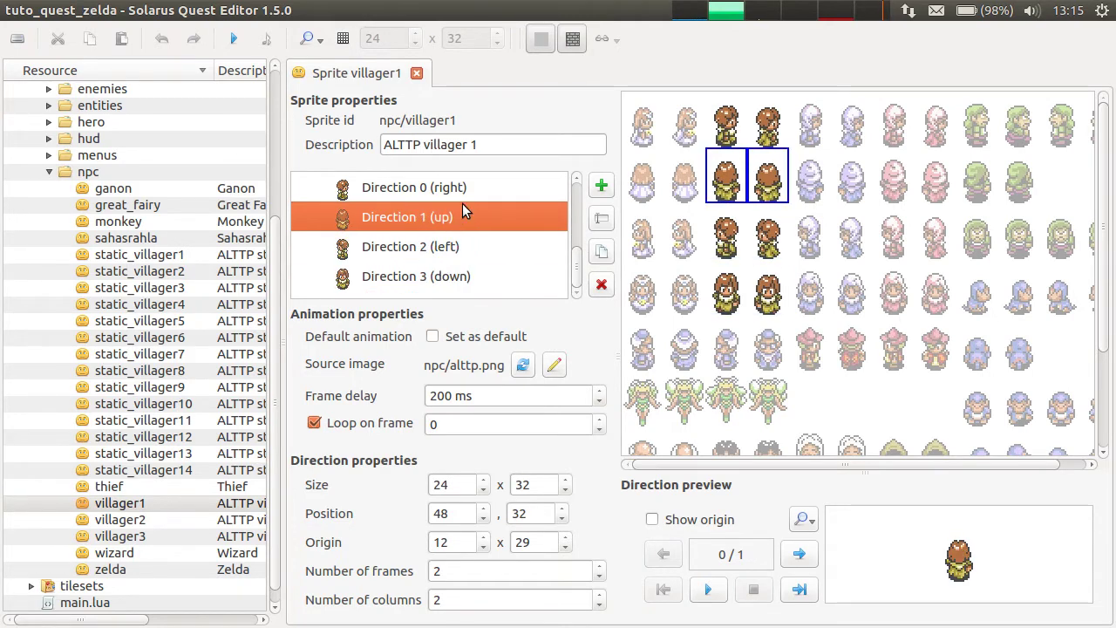
pyautogui.click(453, 249)
pyautogui.click(451, 277)
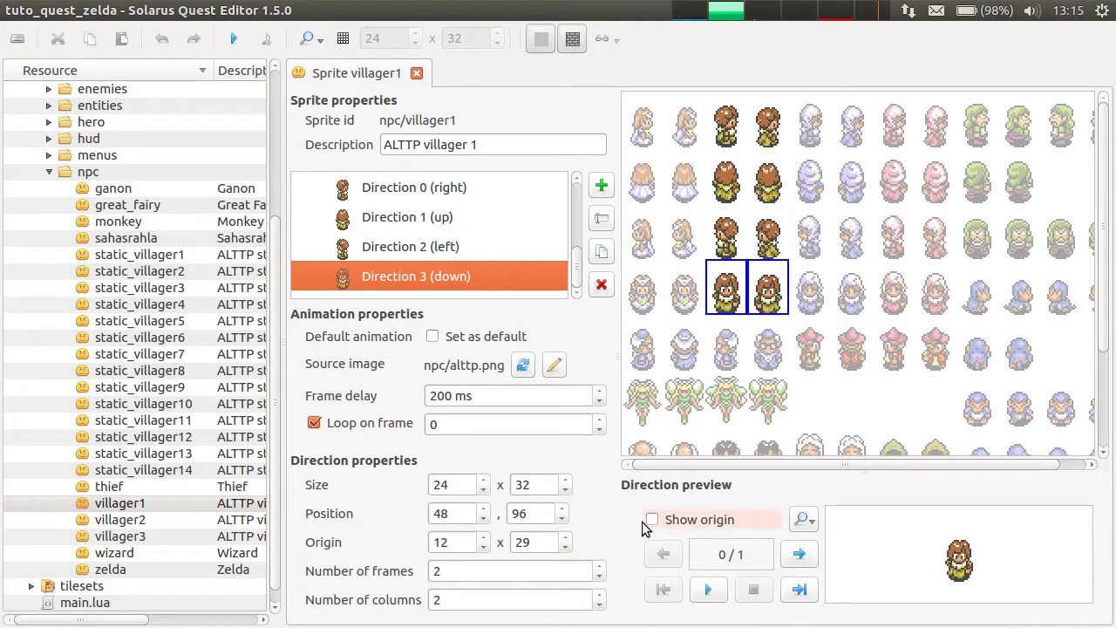
pyautogui.click(708, 589)
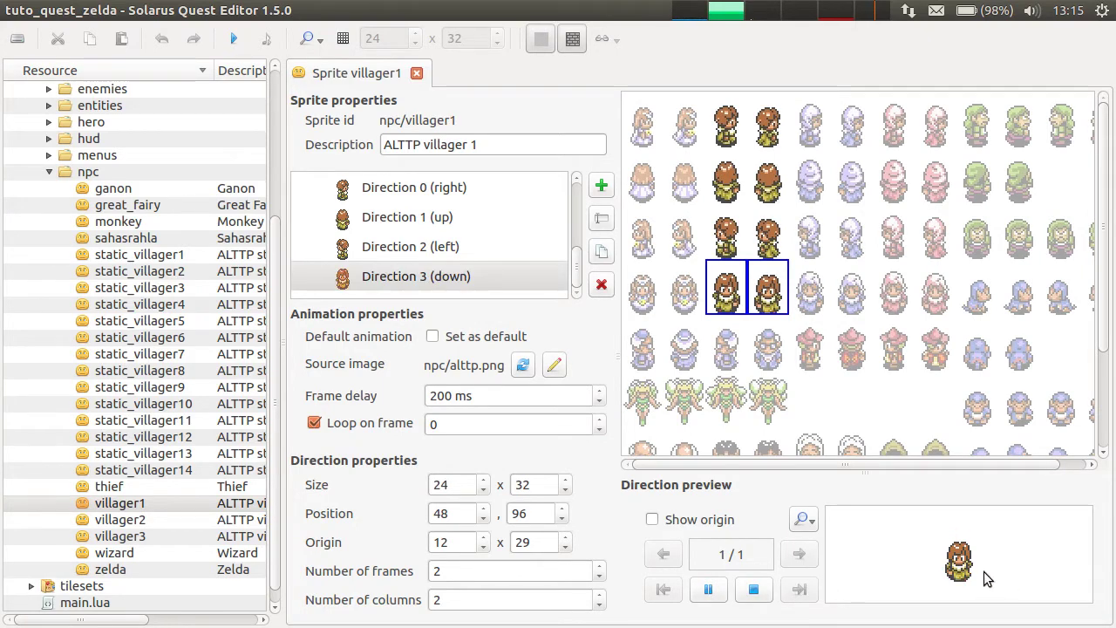
pyautogui.click(753, 590)
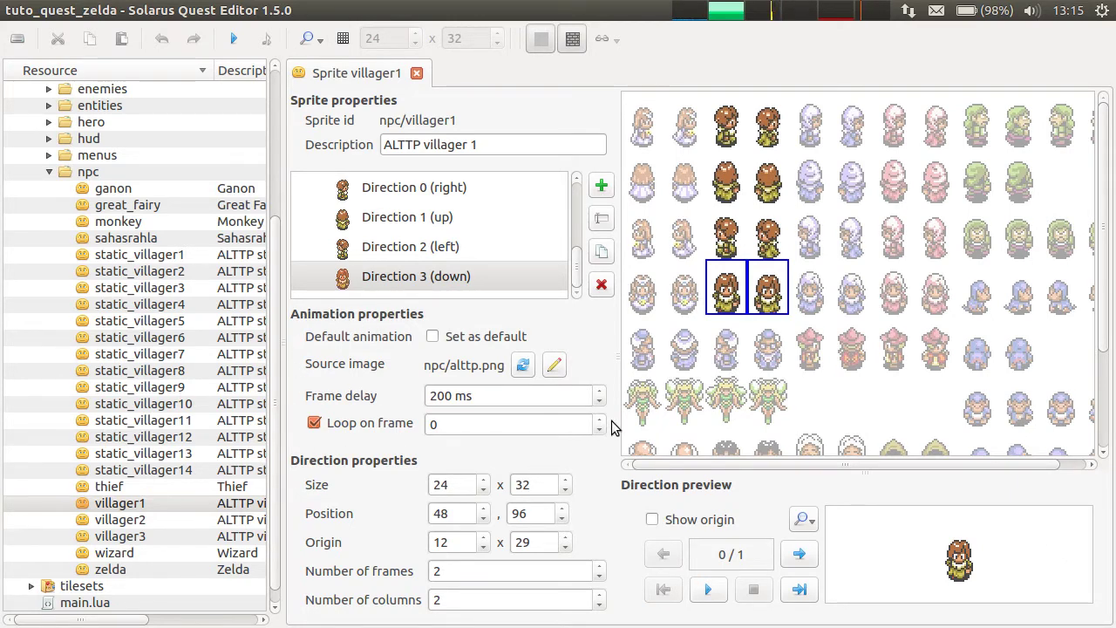
# Step: Review the walking animation's properties and the direction properties of its Direction 2 (left)
pyautogui.scroll(-1, 522, 290)
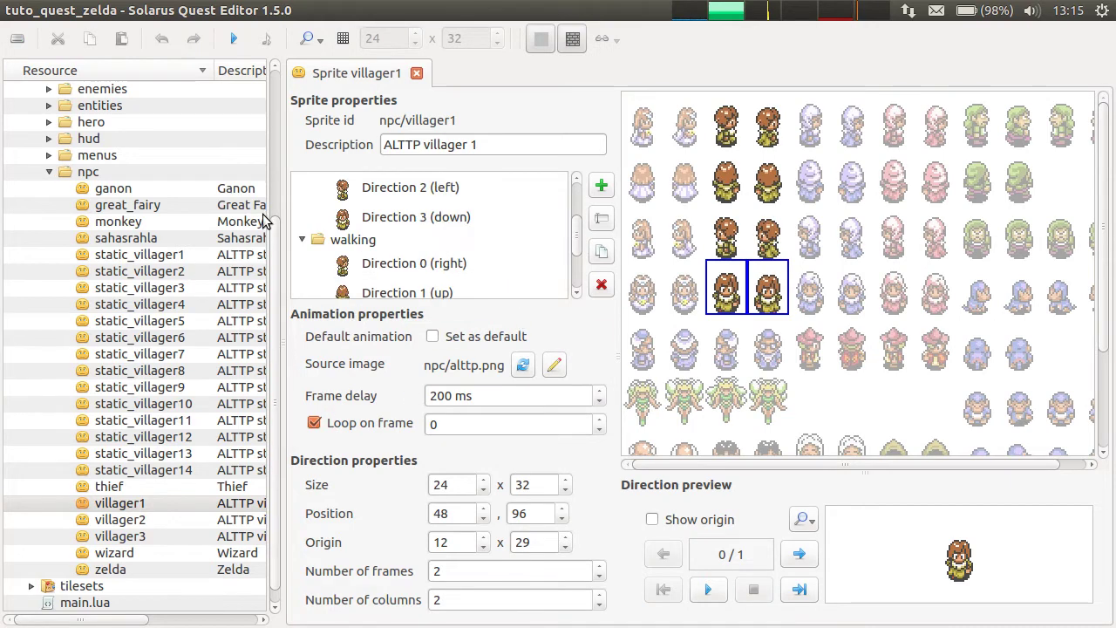
pyautogui.scroll(1, 331, 253)
pyautogui.click(364, 269)
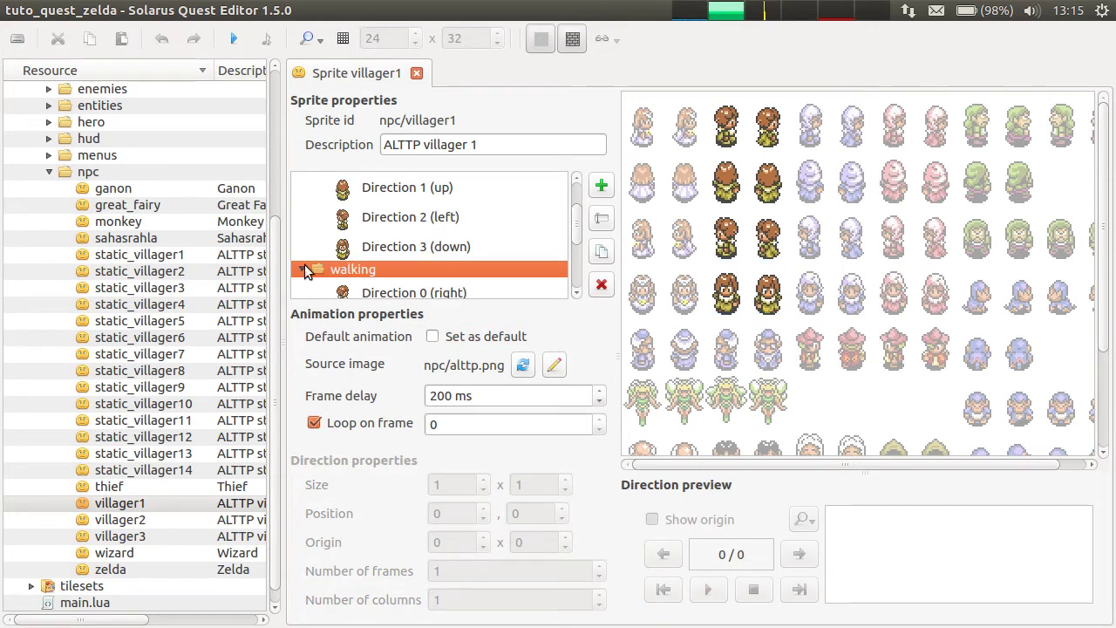
pyautogui.scroll(-1, 485, 259)
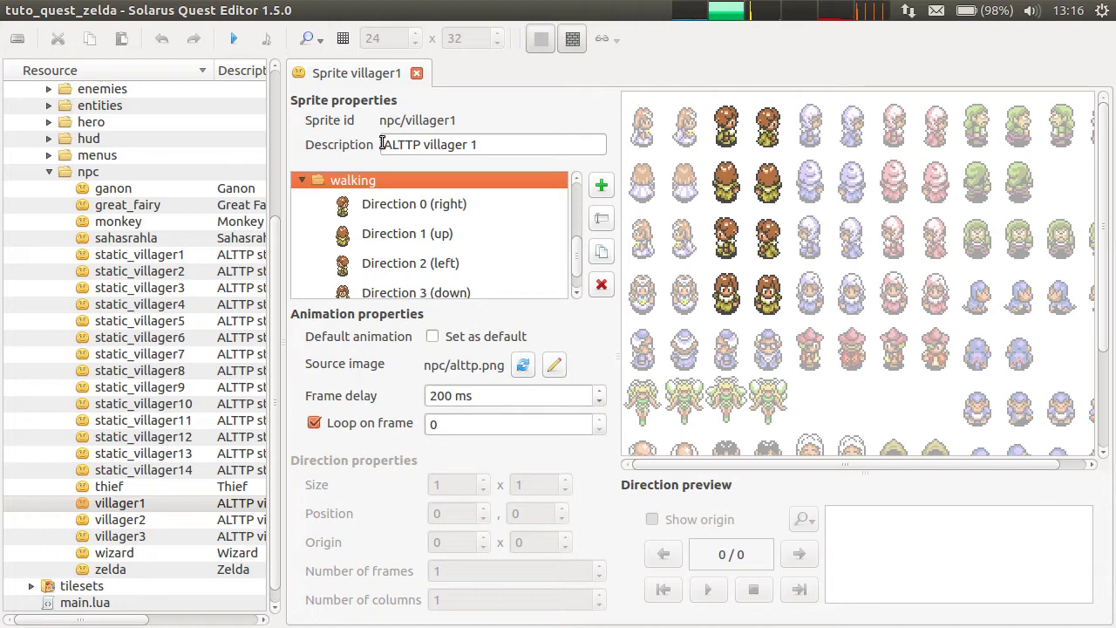
pyautogui.scroll(-1, 513, 220)
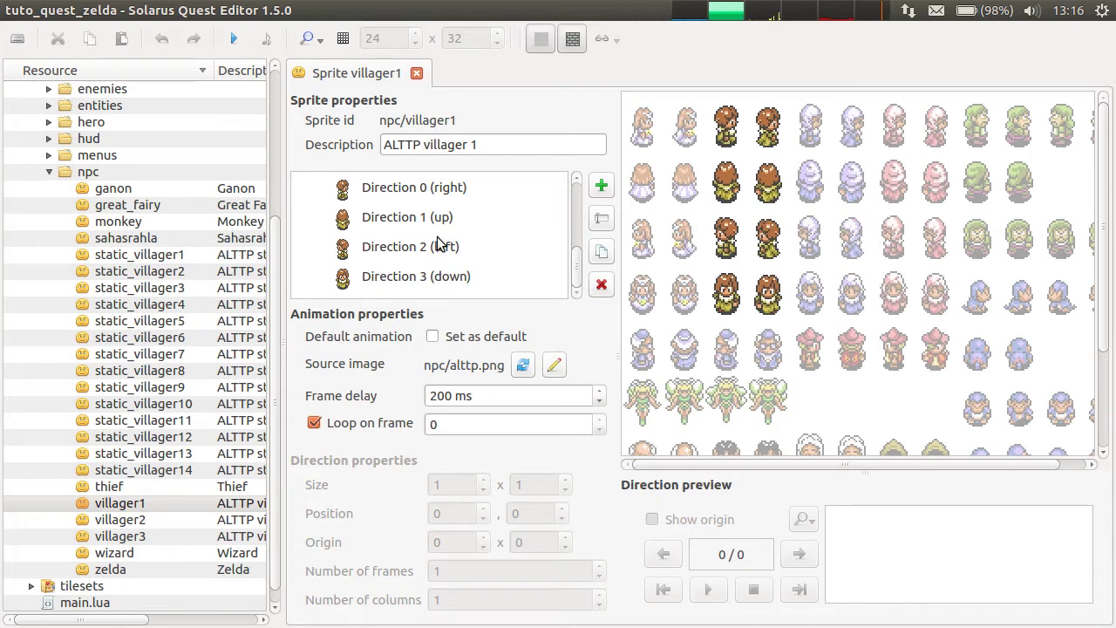
pyautogui.scroll(-2, 423, 220)
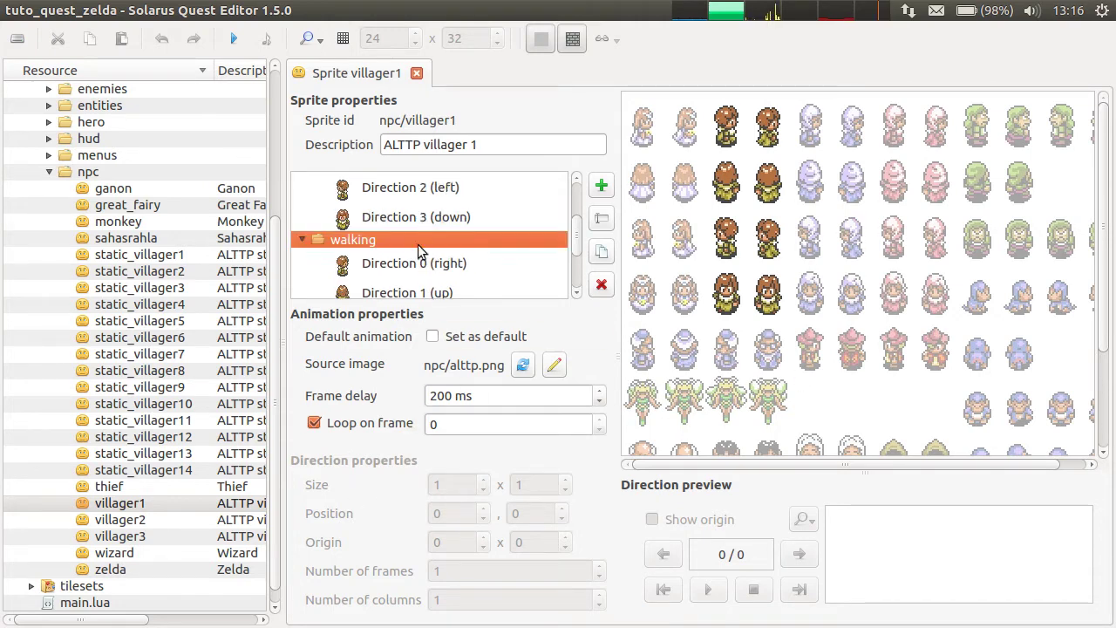
pyautogui.scroll(-1, 424, 266)
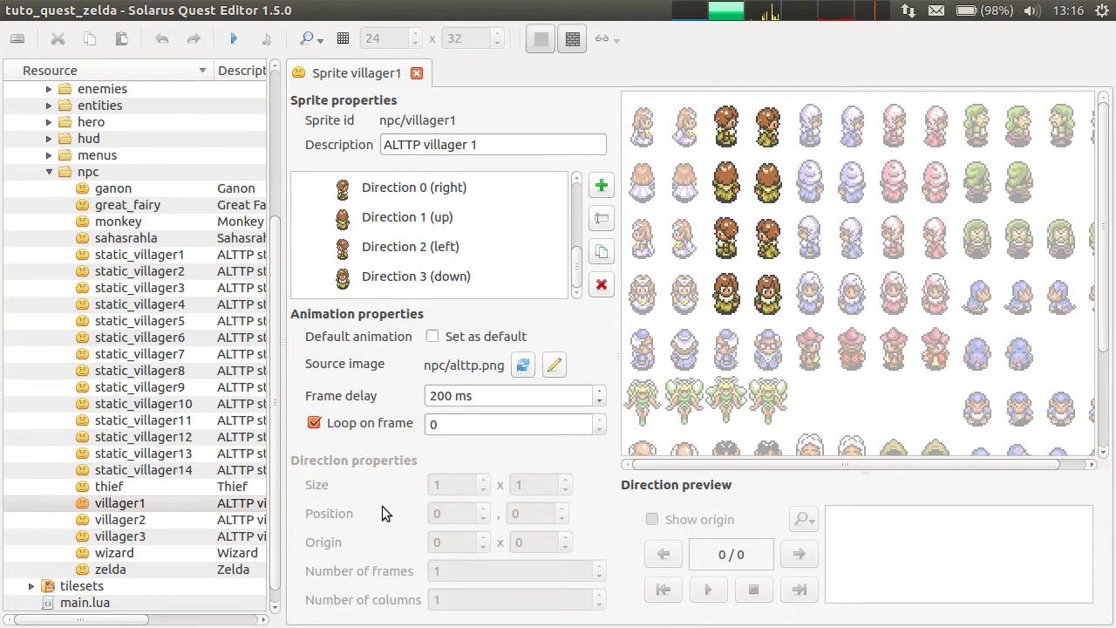
pyautogui.click(422, 252)
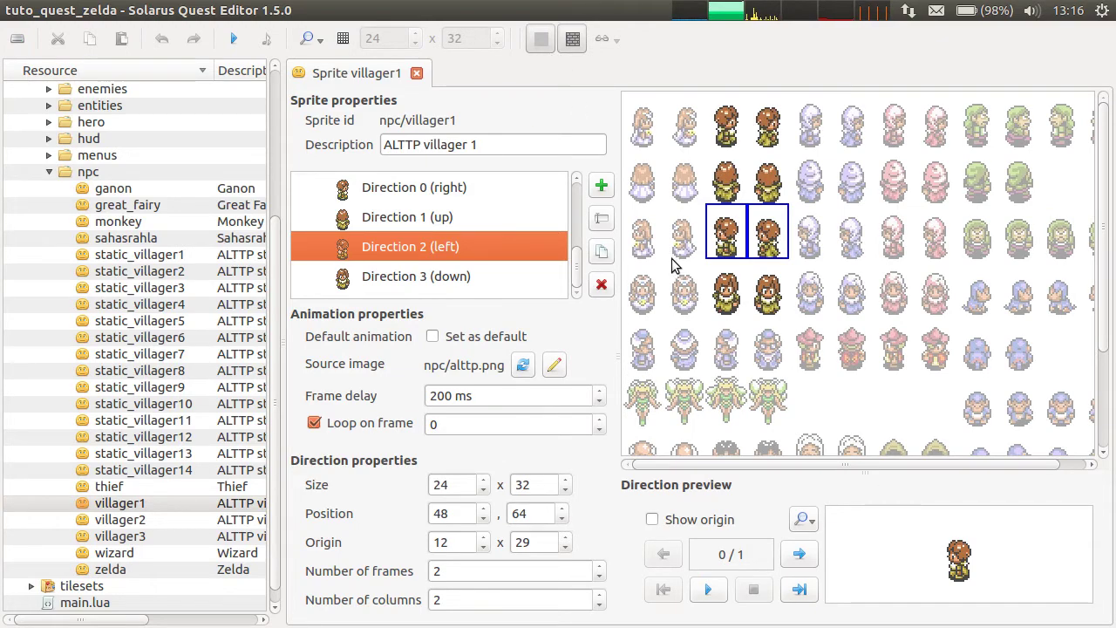
# Step: Switch to the file manager and extract ep16_resources.zip into the downloads folder
pyautogui.hotkey('alt', 'Tab')
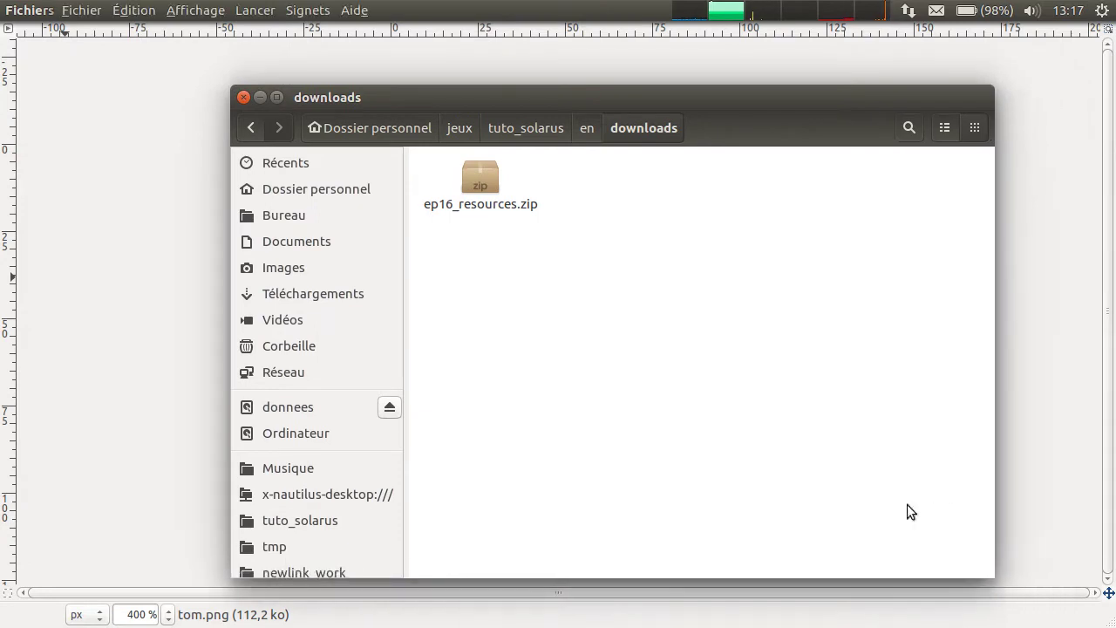
pyautogui.rightClick(491, 190)
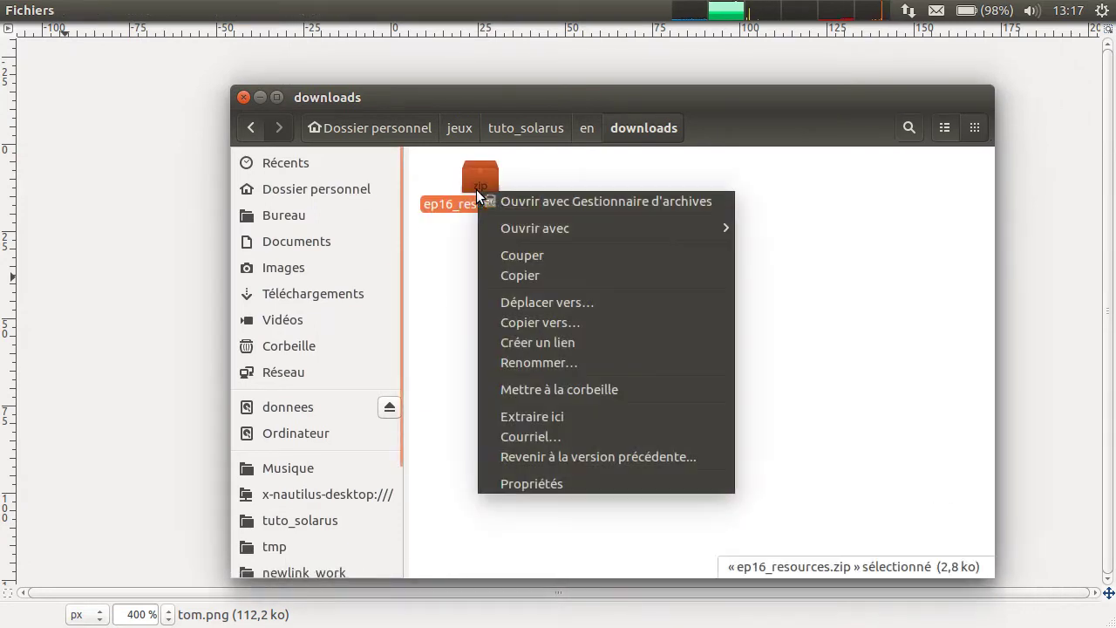
pyautogui.click(581, 420)
# Step: Copy tom.png from the npc folder of the extracted sprites in downloads
pyautogui.doubleClick(475, 195)
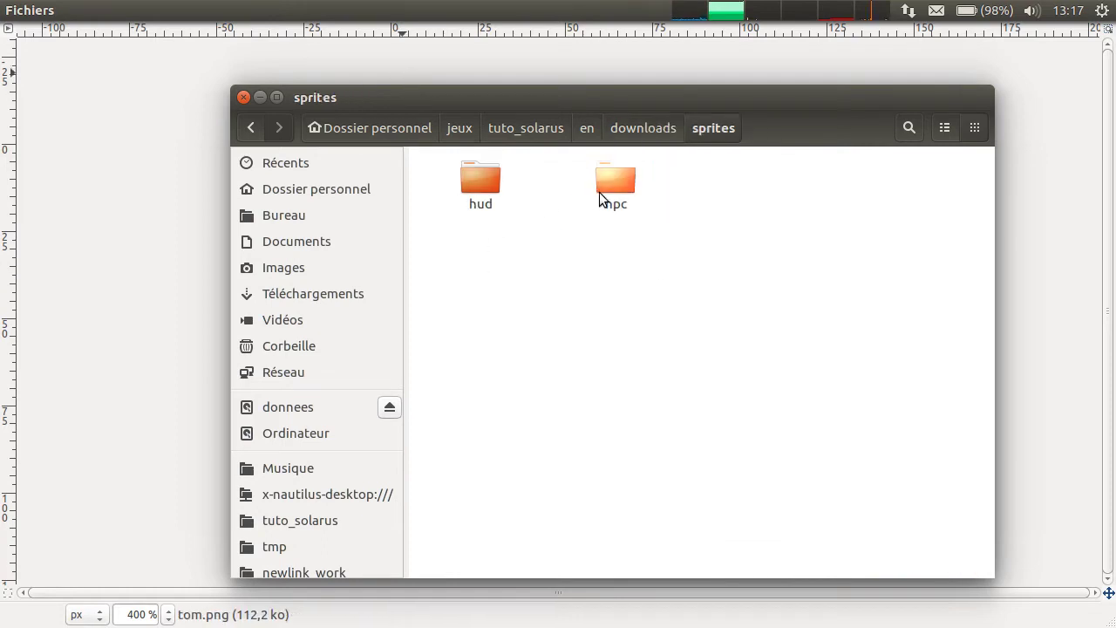
pyautogui.doubleClick(614, 187)
pyautogui.click(463, 199)
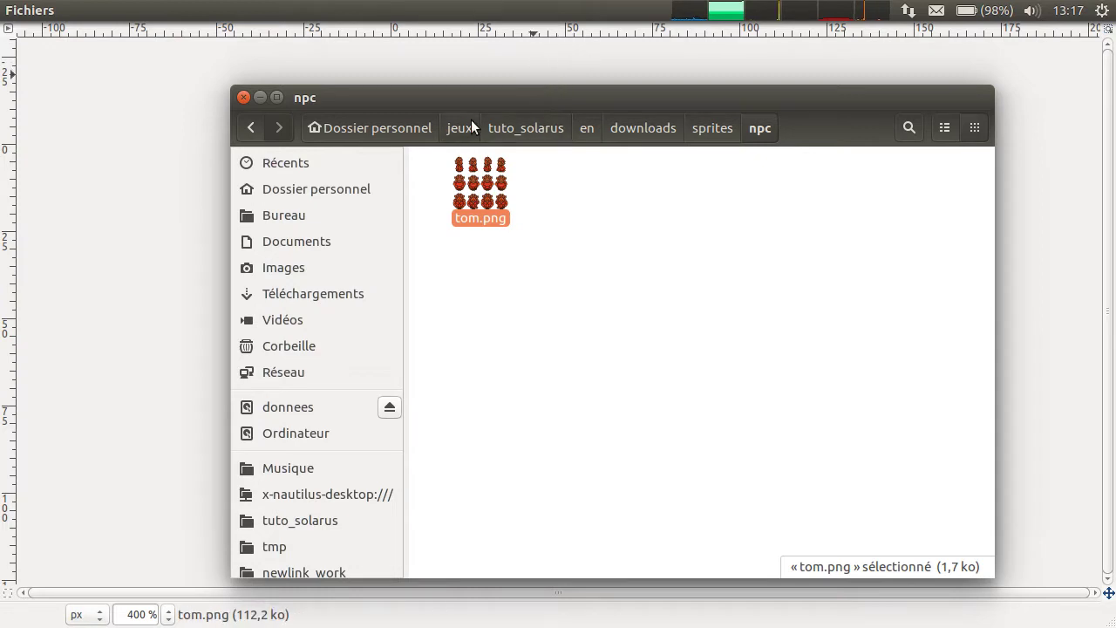
pyautogui.click(691, 230)
# Step: Paste tom.png into the English quest's tuto_quest_zelda/data/sprites/npc folder, browsing there in a separate file manager tab
pyautogui.hotkey('ctrl', 't')
pyautogui.click(542, 131)
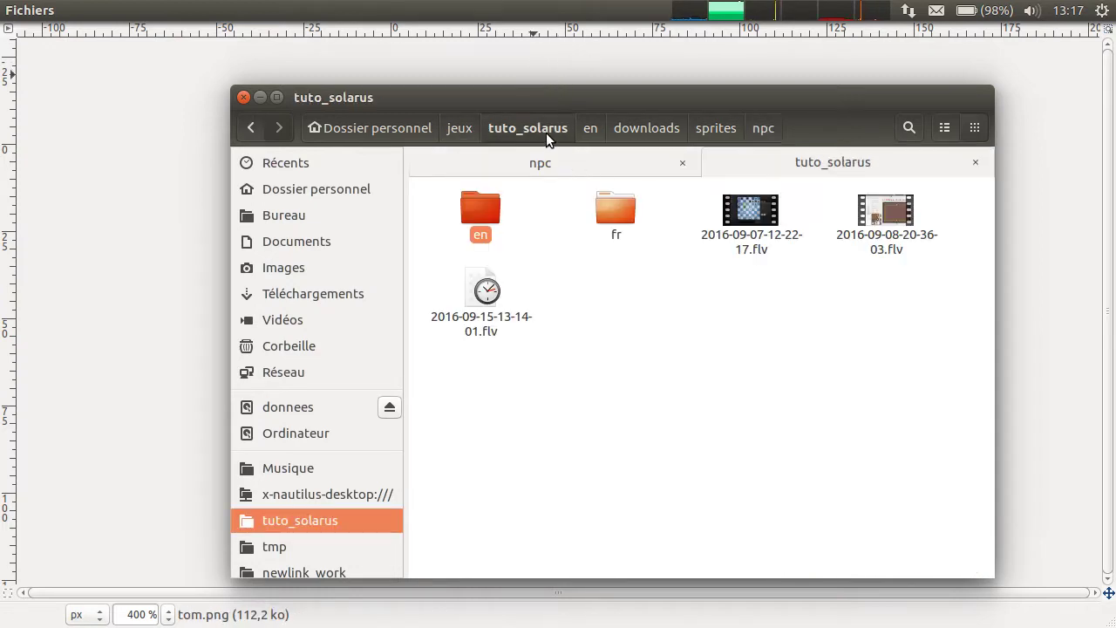
pyautogui.doubleClick(621, 206)
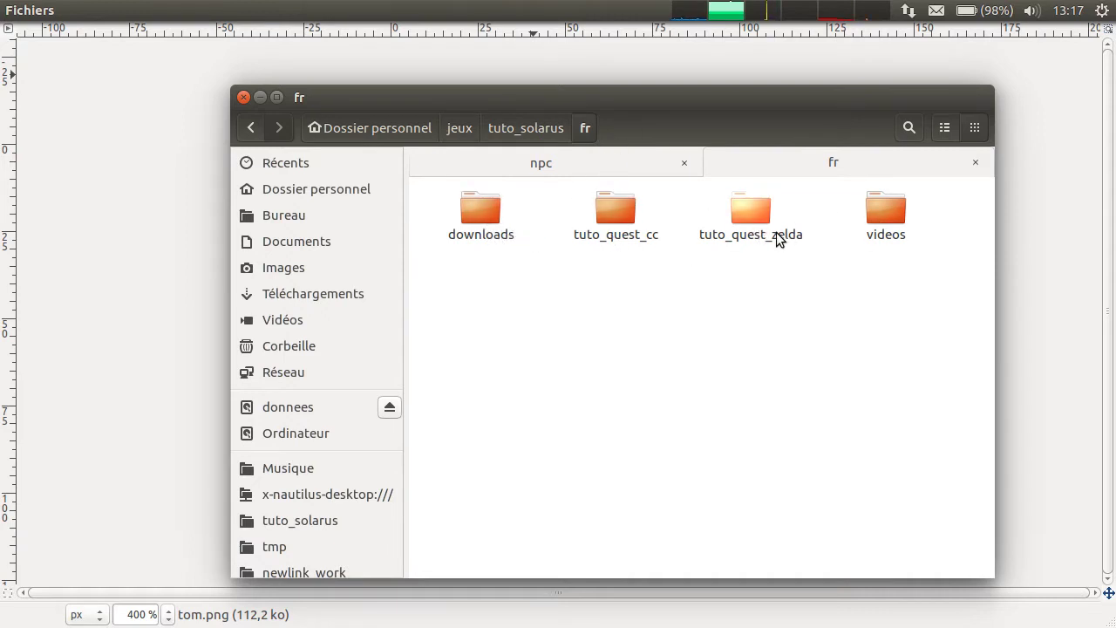
pyautogui.click(527, 129)
pyautogui.doubleClick(493, 210)
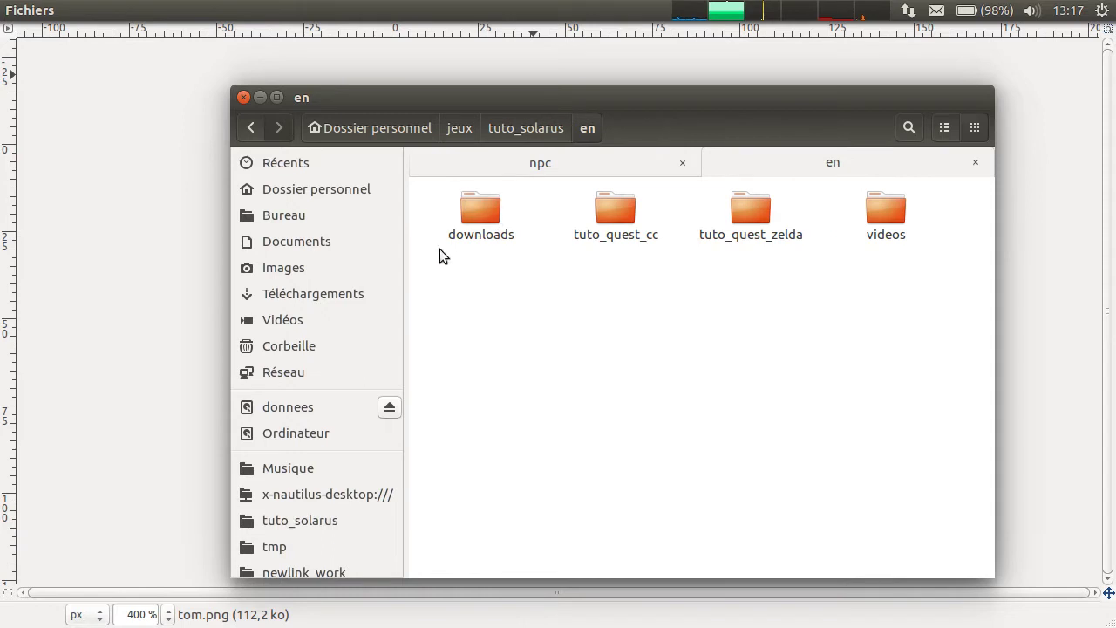
pyautogui.doubleClick(755, 228)
pyautogui.doubleClick(482, 213)
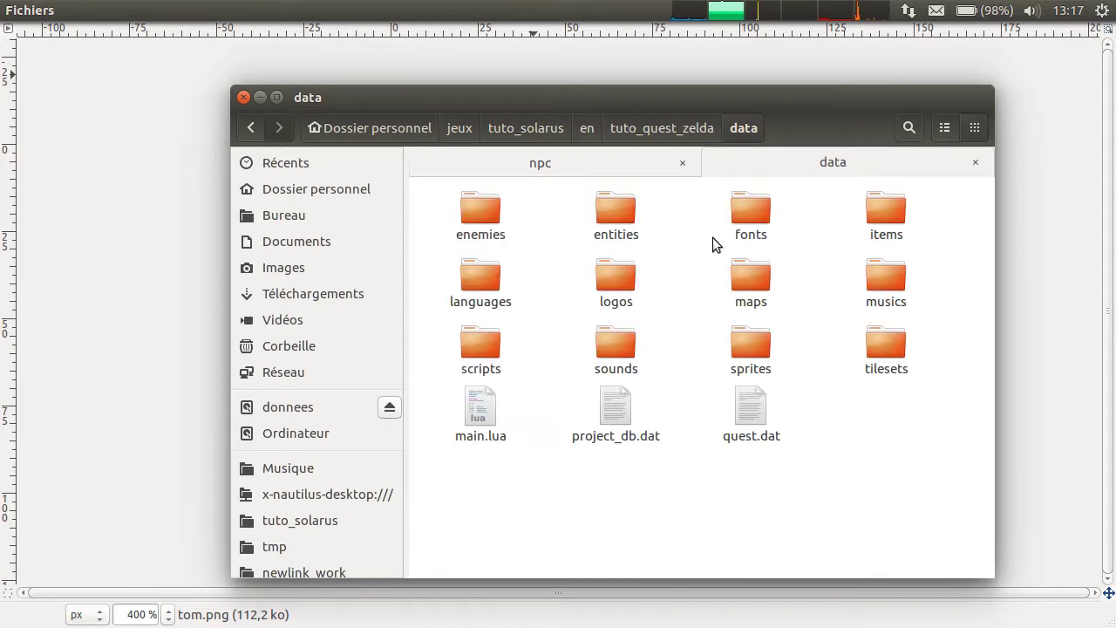
pyautogui.doubleClick(762, 342)
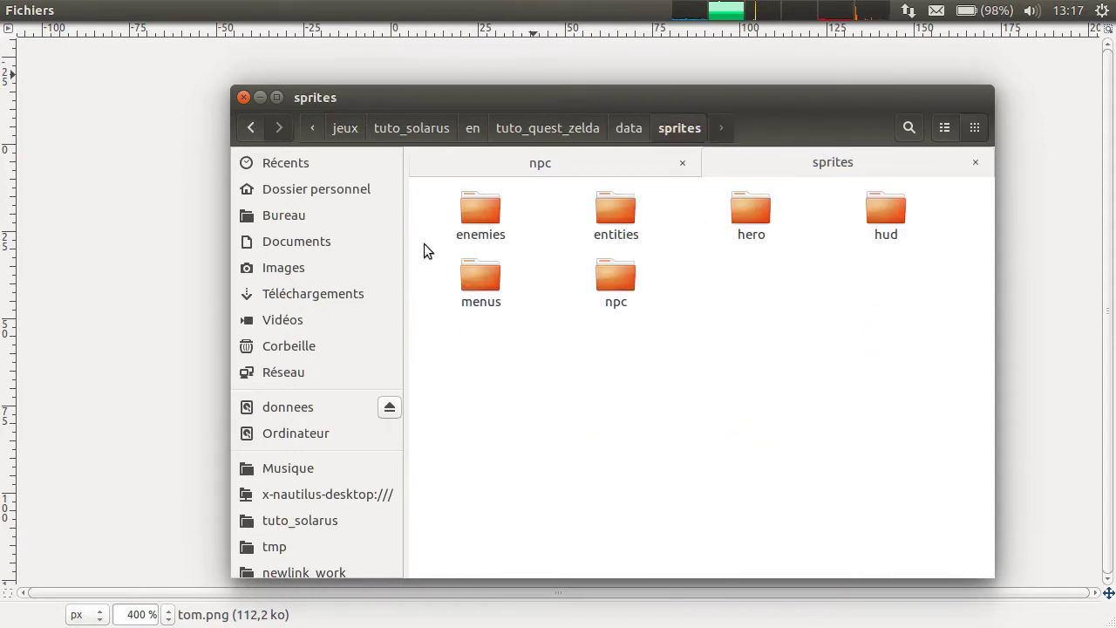
pyautogui.doubleClick(633, 288)
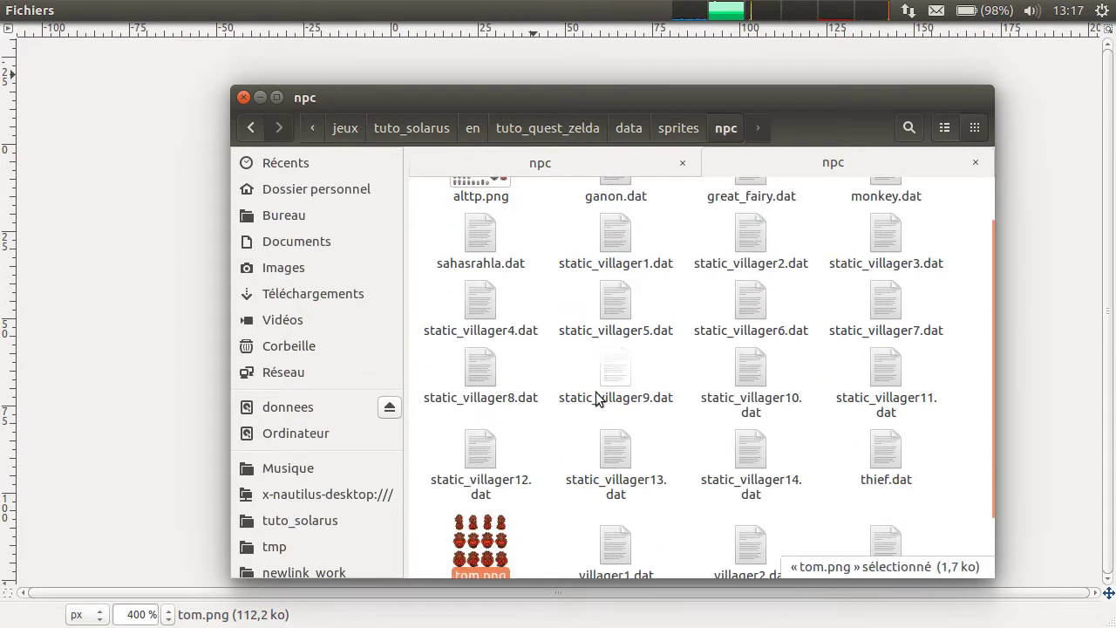
# Step: Copy empty_heart.dat and hearts.png from the downloaded hud folder into the quest's data/sprites/hud folder, and close the file manager
pyautogui.click(614, 166)
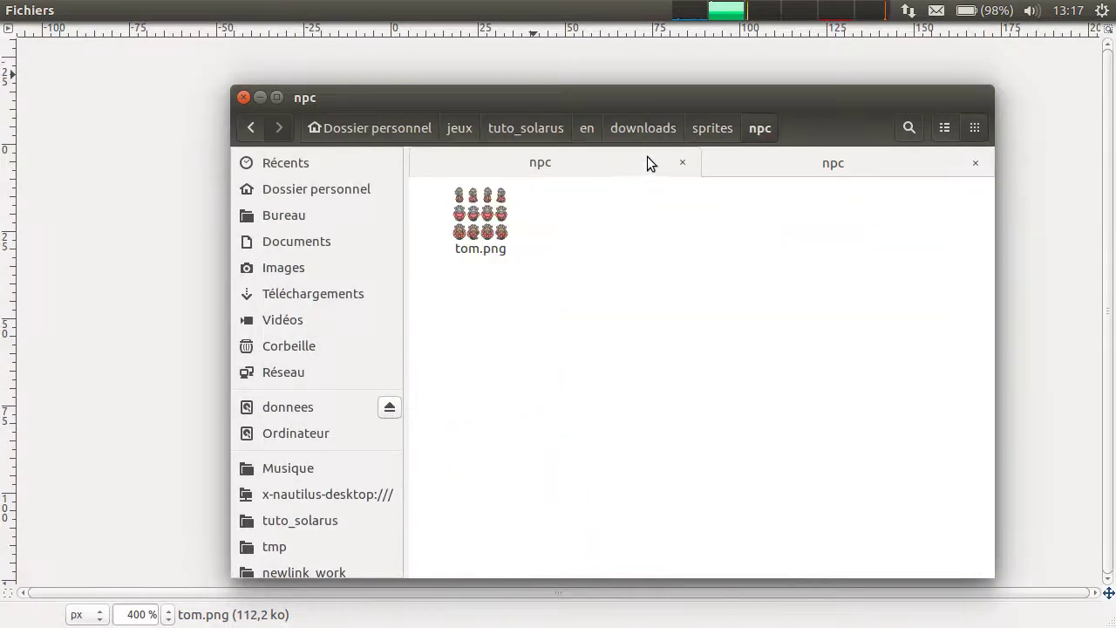
pyautogui.click(721, 132)
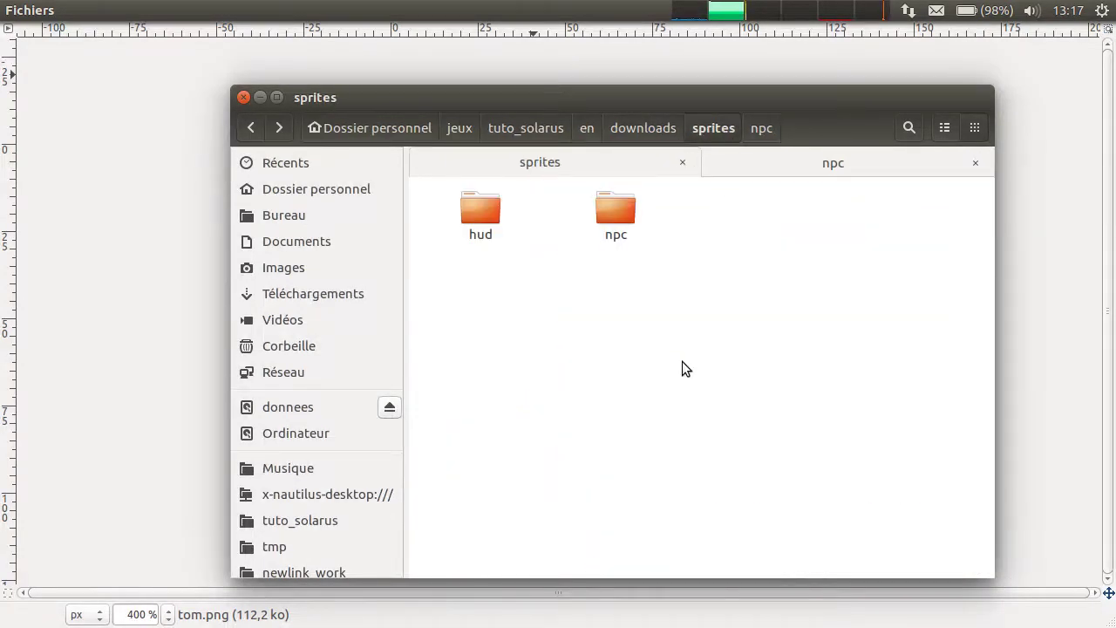
pyautogui.doubleClick(469, 225)
pyautogui.moveTo(650, 311); pyautogui.dragTo(410, 218)
pyautogui.click(788, 162)
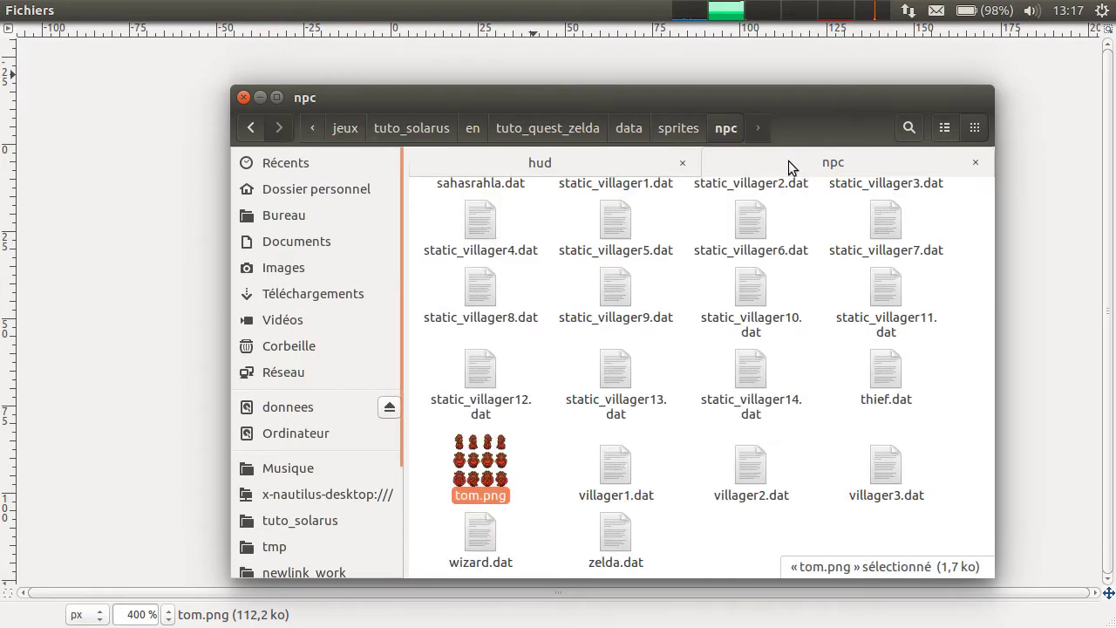
pyautogui.click(693, 128)
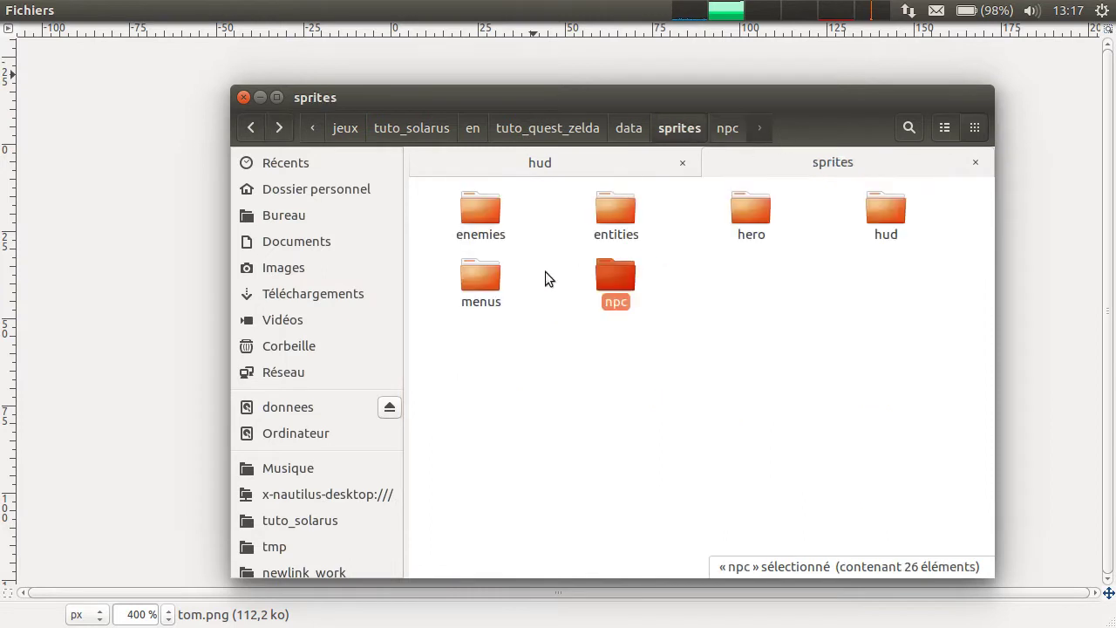
pyautogui.doubleClick(897, 220)
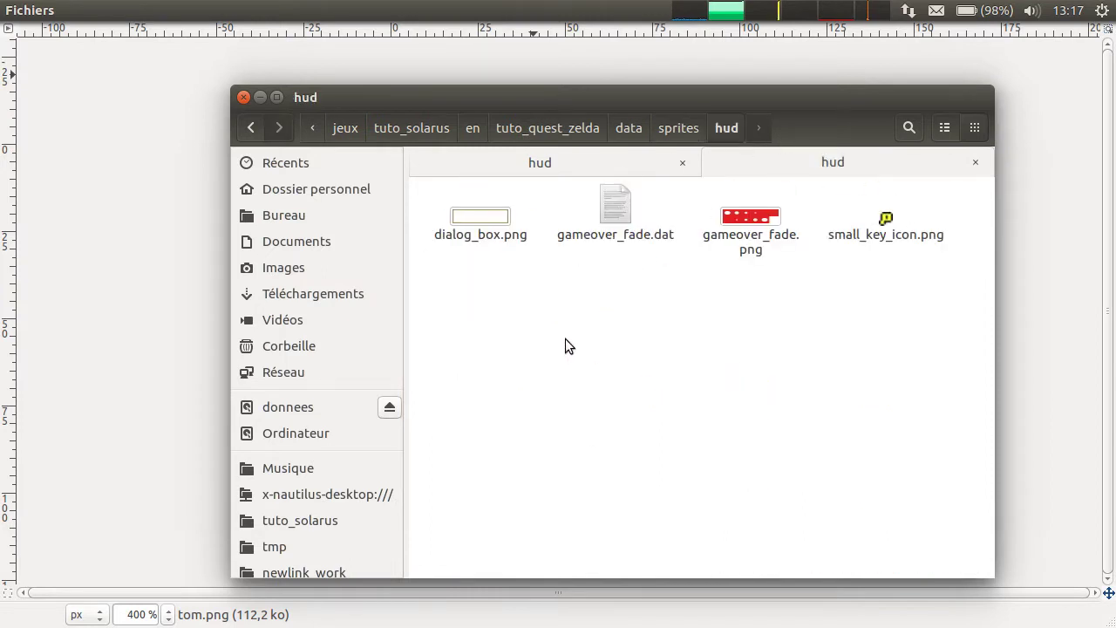
pyautogui.hotkey('ctrl', 'v')
pyautogui.click(636, 454)
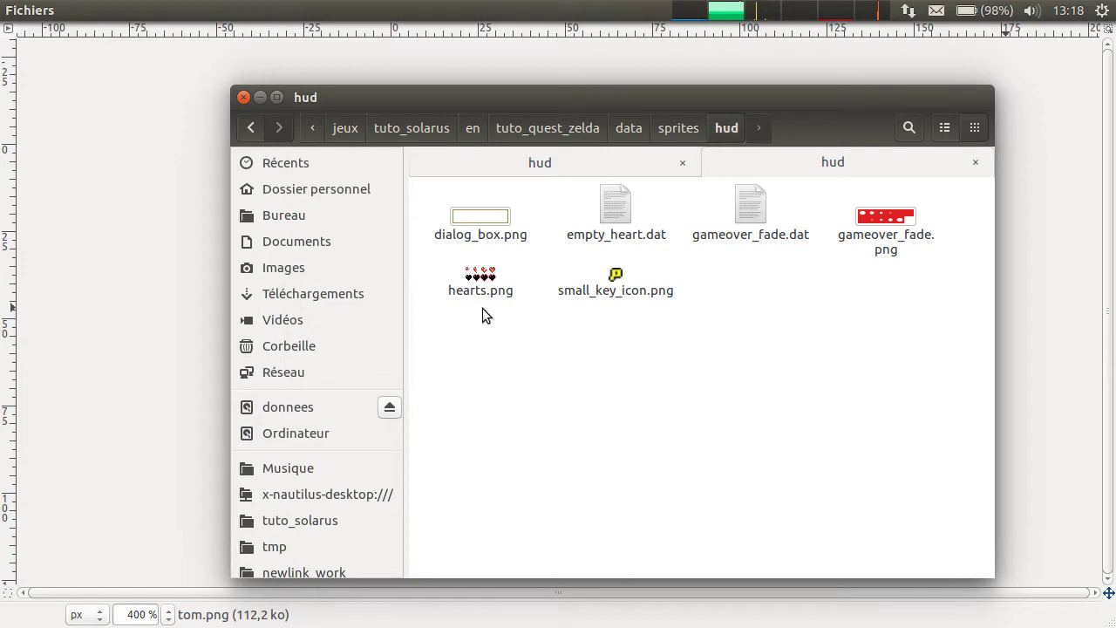
pyautogui.click(242, 97)
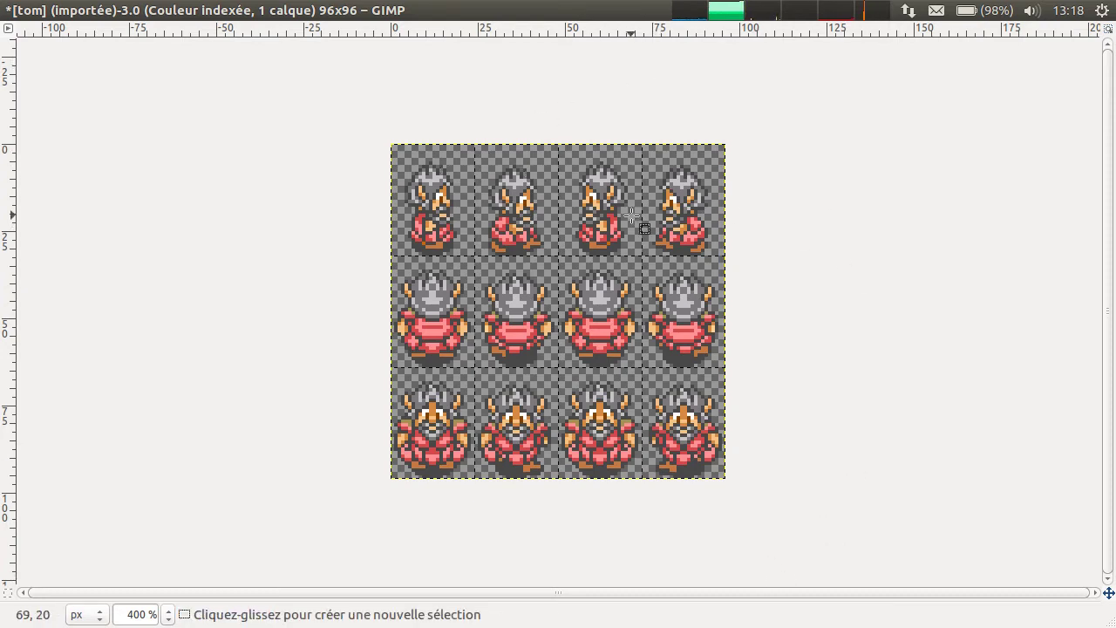
# Step: Examine the frames of the tom.png sheet in GIMP, outlining the first 24 × 32 frame and clearing the selection
pyautogui.keyDown('ctrl'); pyautogui.scroll(1, 642, 316); pyautogui.keyUp('ctrl')
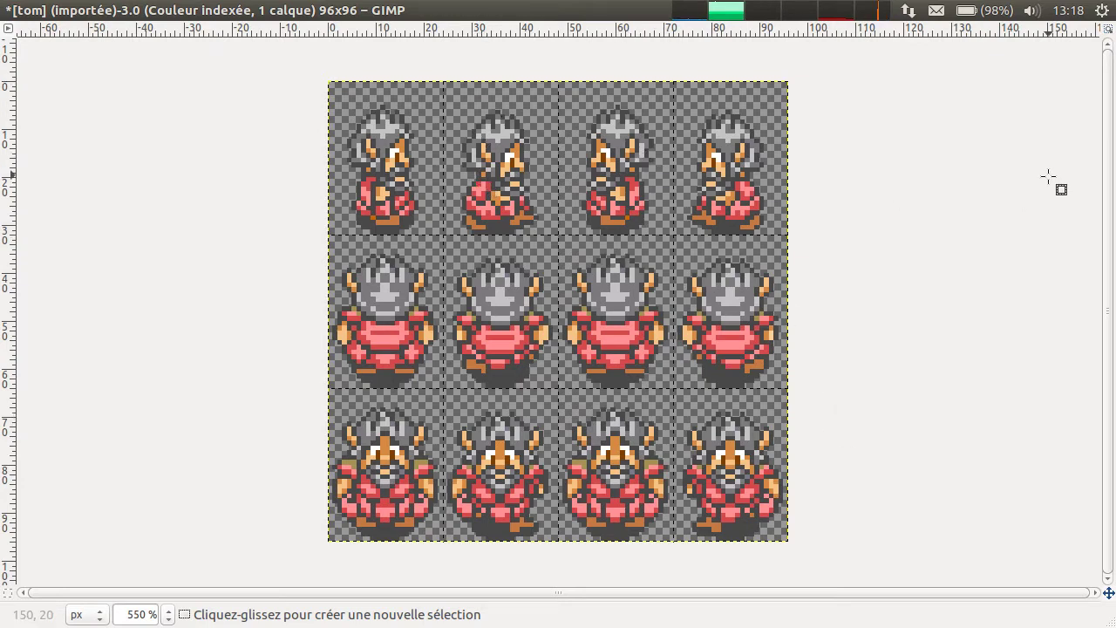
pyautogui.keyDown('ctrl'); pyautogui.scroll(-2, 689, 253); pyautogui.keyUp('ctrl')
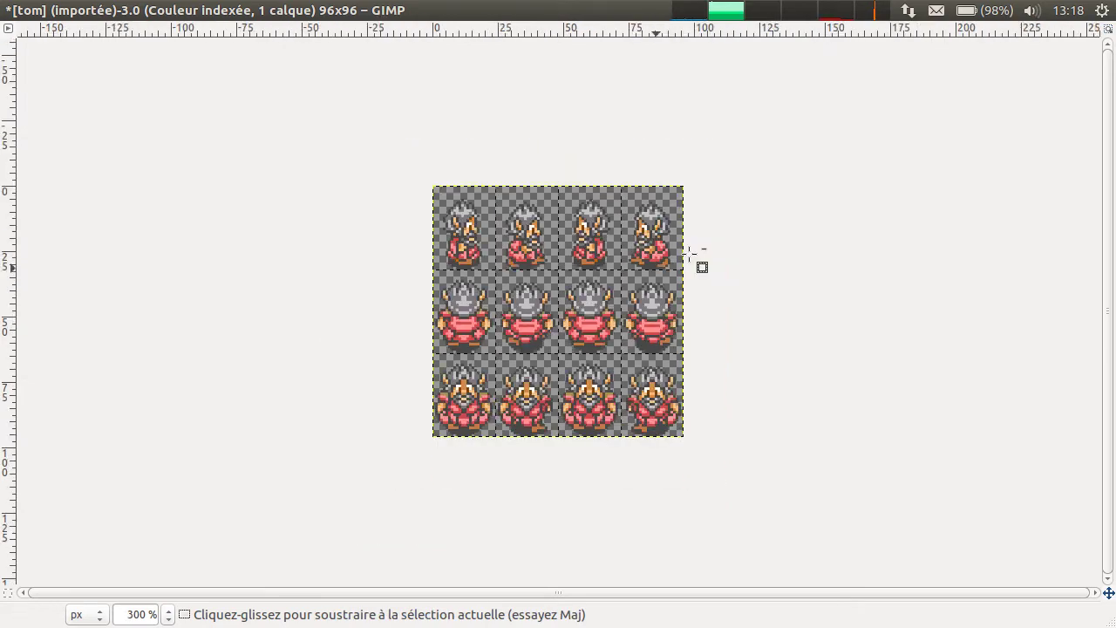
pyautogui.keyDown('ctrl'); pyautogui.scroll(2, 686, 225); pyautogui.keyUp('ctrl')
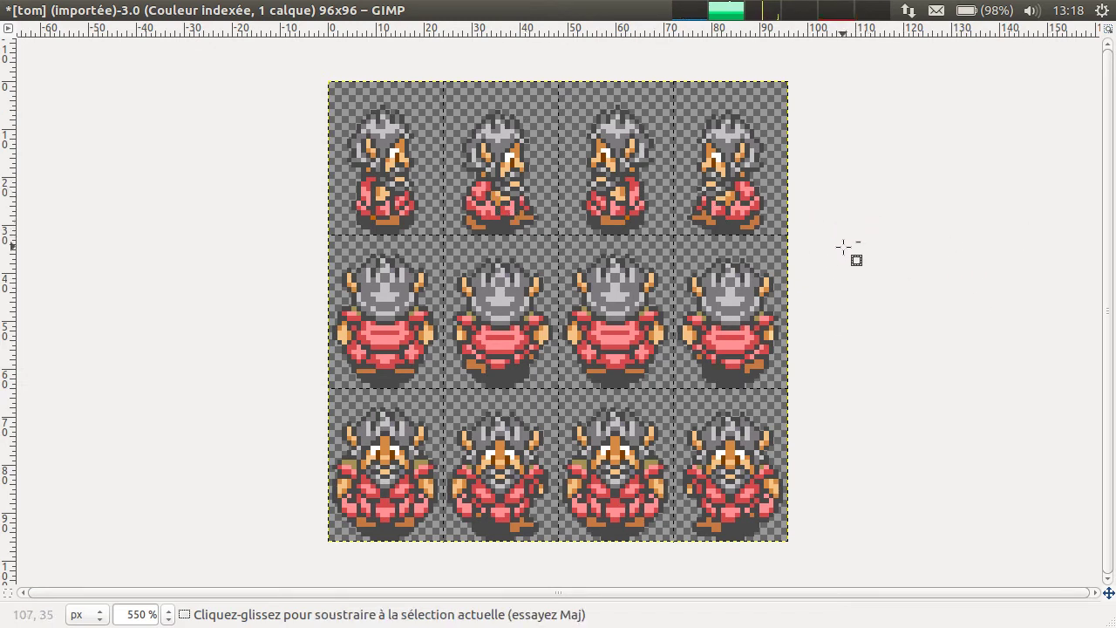
pyautogui.keyDown('ctrl'); pyautogui.scroll(-1, 842, 244); pyautogui.keyUp('ctrl')
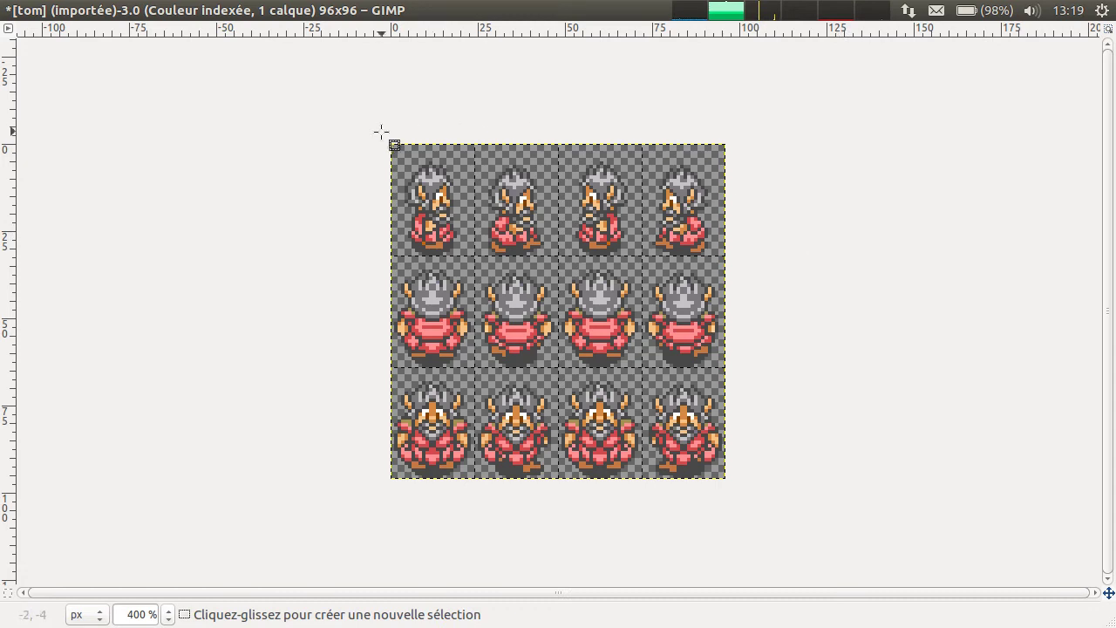
pyautogui.moveTo(391, 144); pyautogui.dragTo(474, 255)
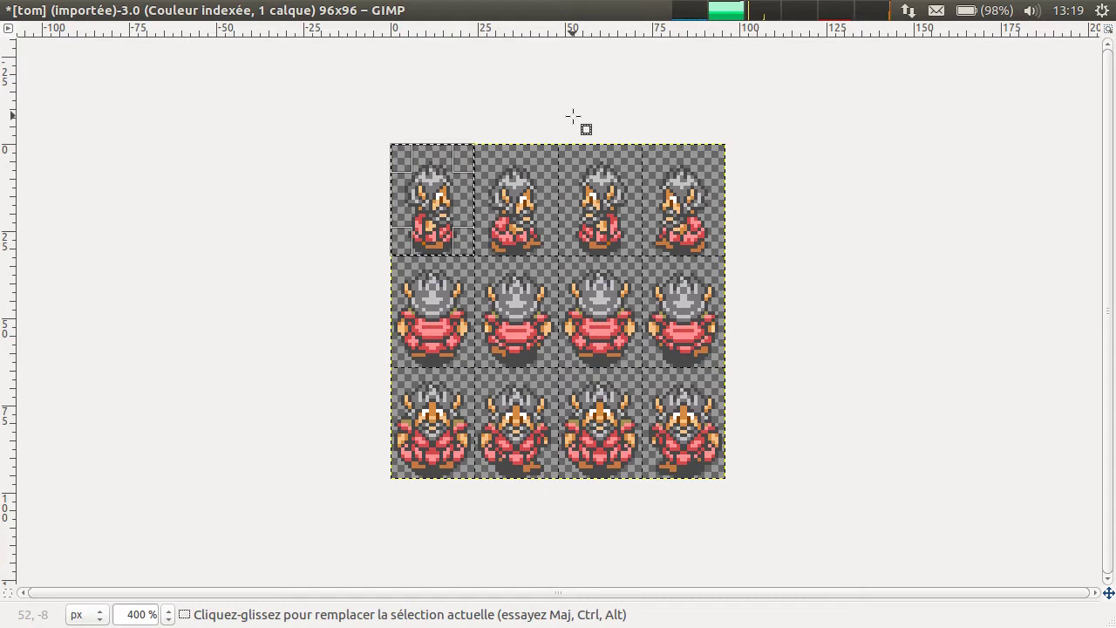
pyautogui.click(835, 177)
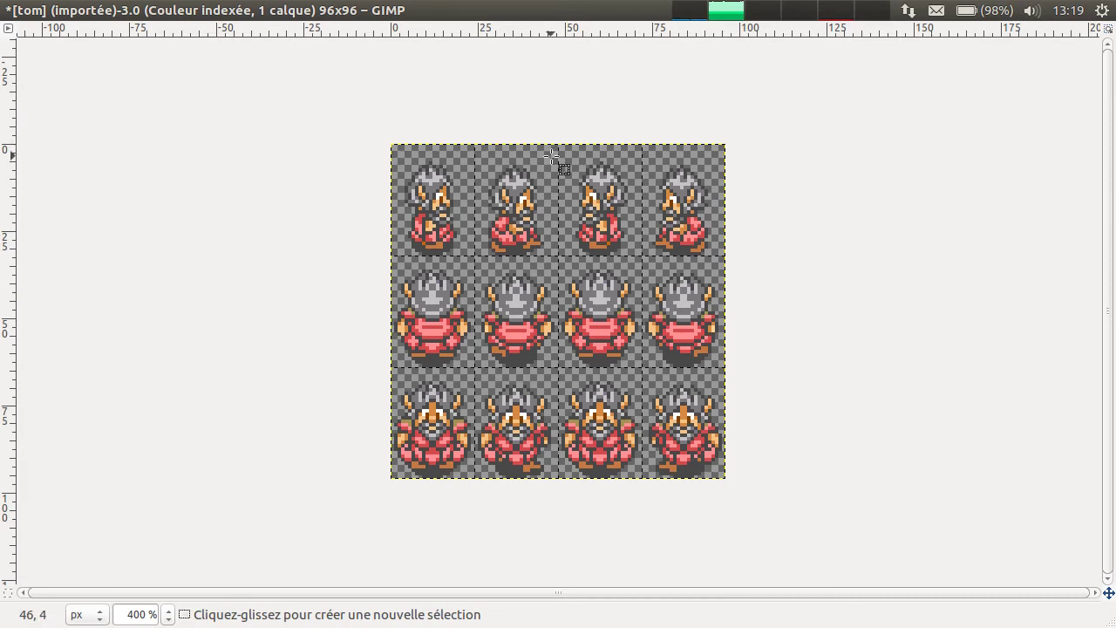
# Step: Hide the grid over the tom.png image and show it again
pyautogui.moveTo(407, 7)
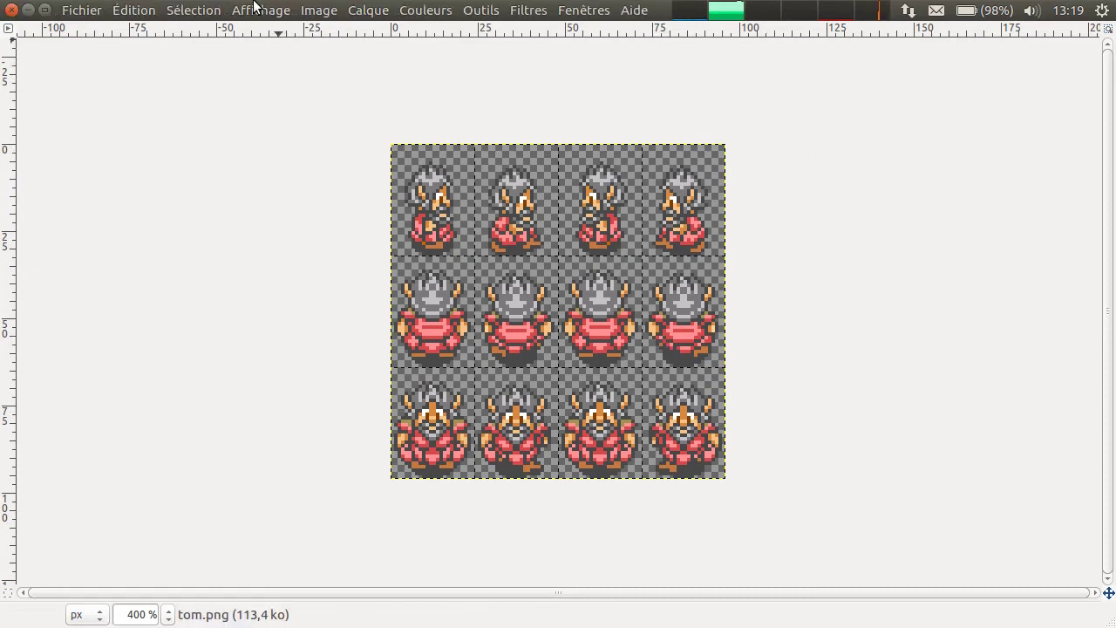
pyautogui.click(255, 9)
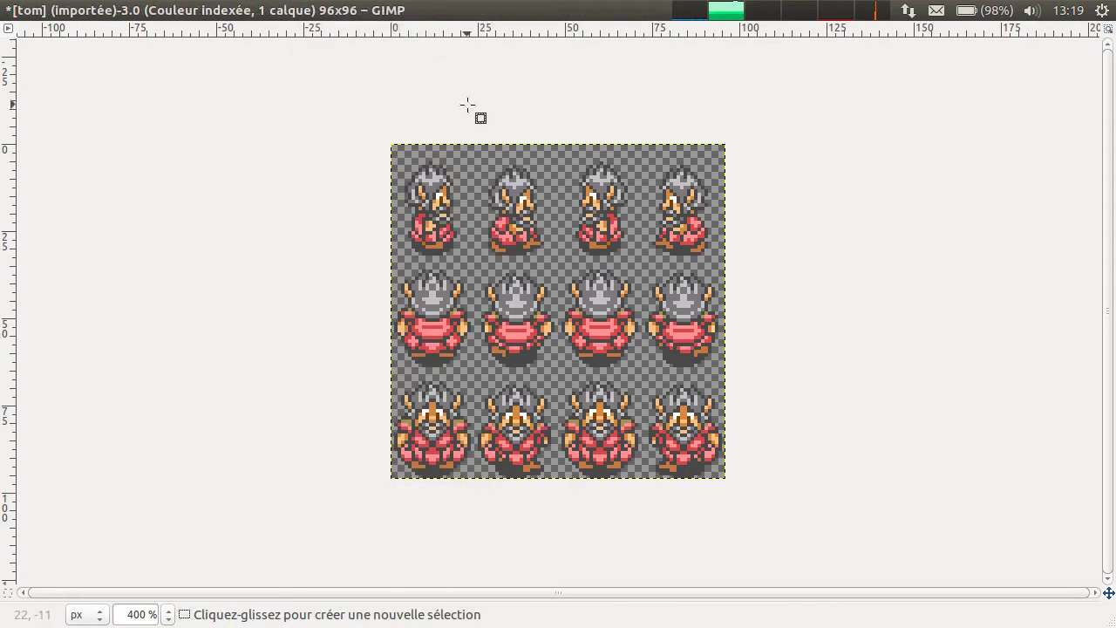
pyautogui.click(320, 257)
pyautogui.click(255, 9)
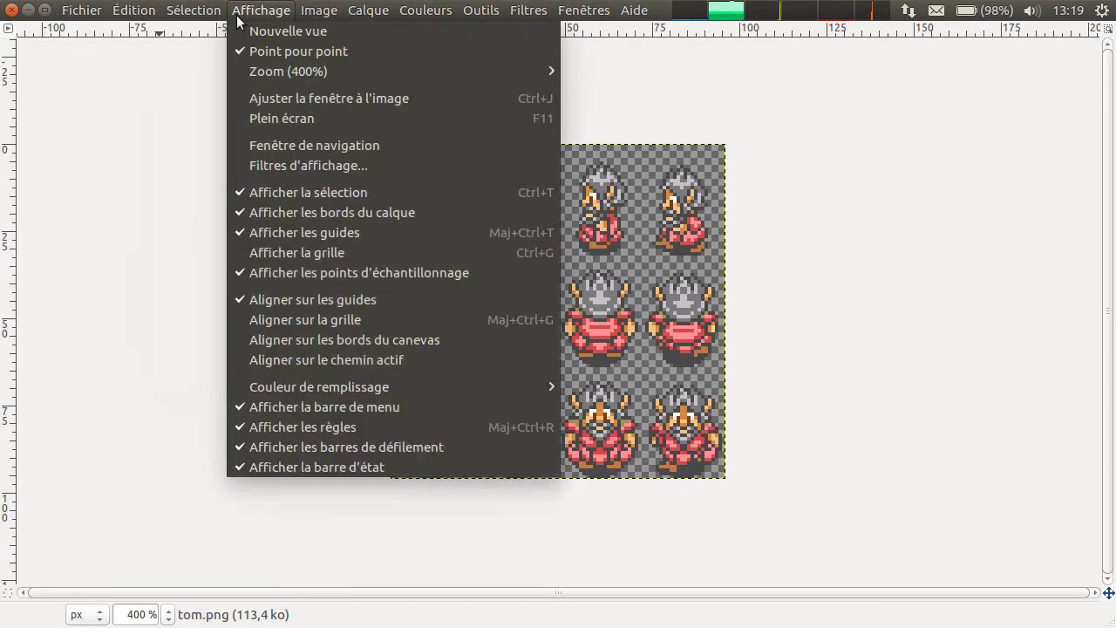
pyautogui.click(323, 253)
# Step: Review the width and height spacing in the image's grid configuration and accept the settings
pyautogui.click(319, 10)
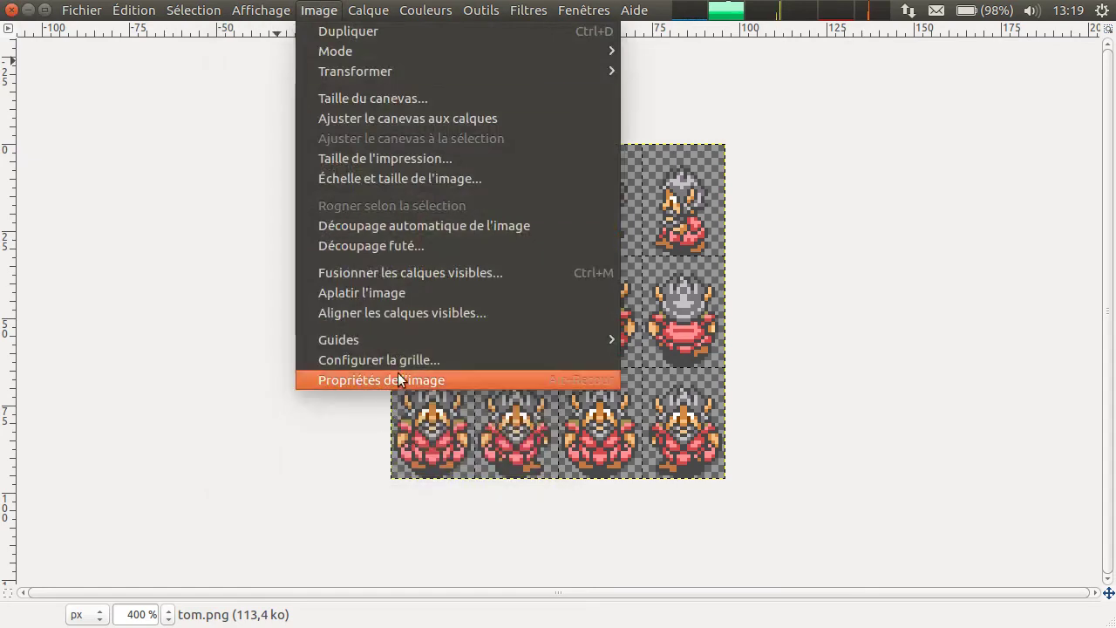
pyautogui.click(375, 359)
pyautogui.doubleClick(272, 383)
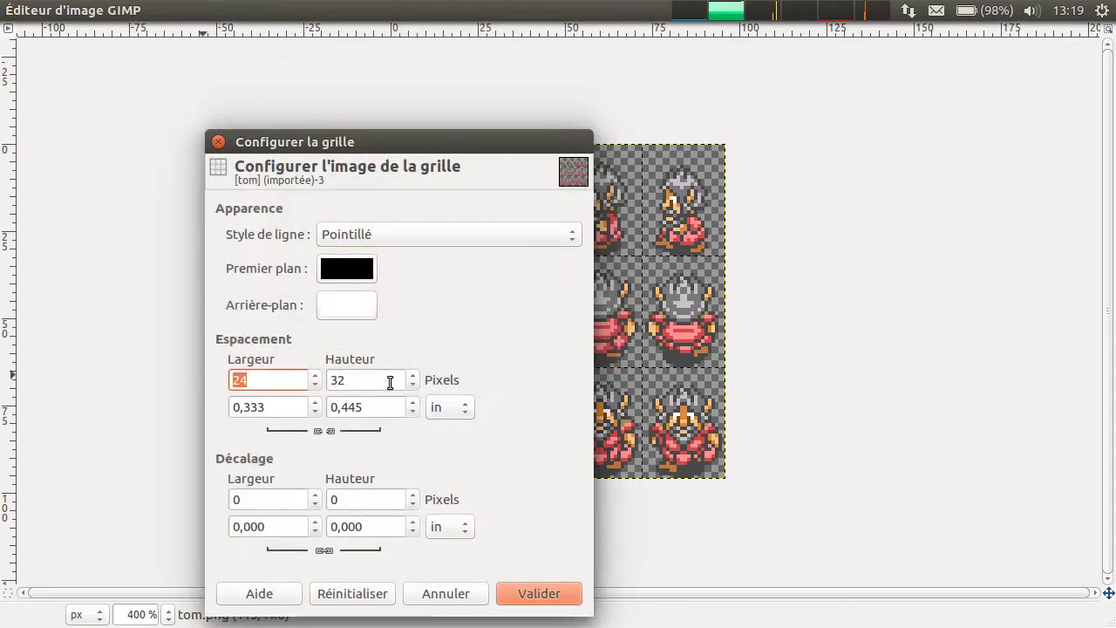
pyautogui.press('Tab')
pyautogui.click(538, 592)
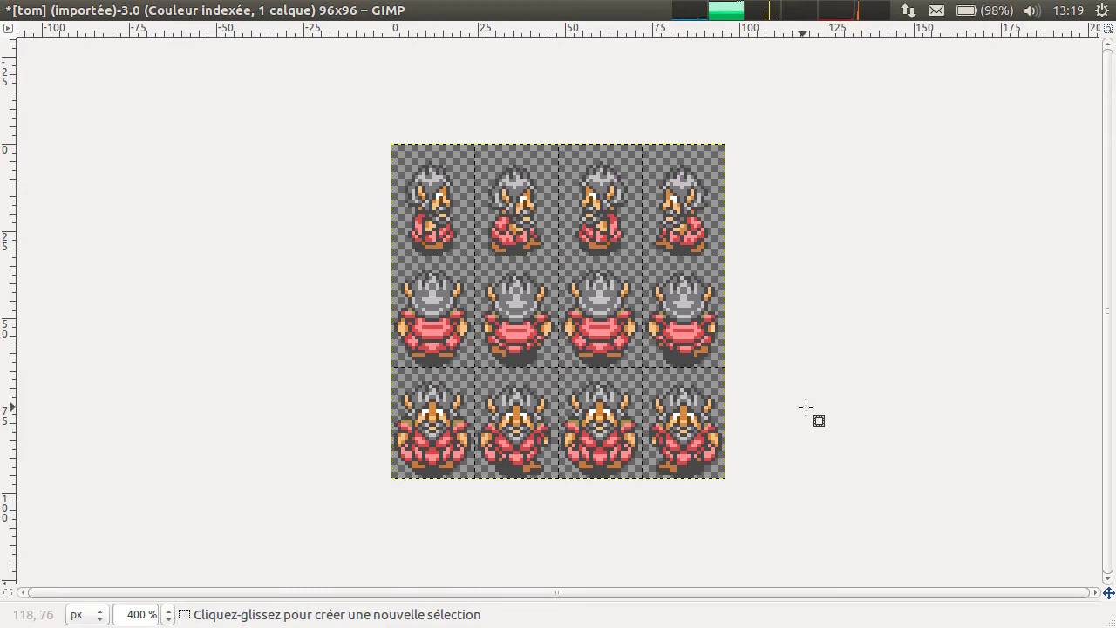
# Step: Switch to Solarus Quest Editor, close the villager1 sprite, and create a sprite with id npc/tom and description Tom
pyautogui.hotkey('alt', 'Tab')
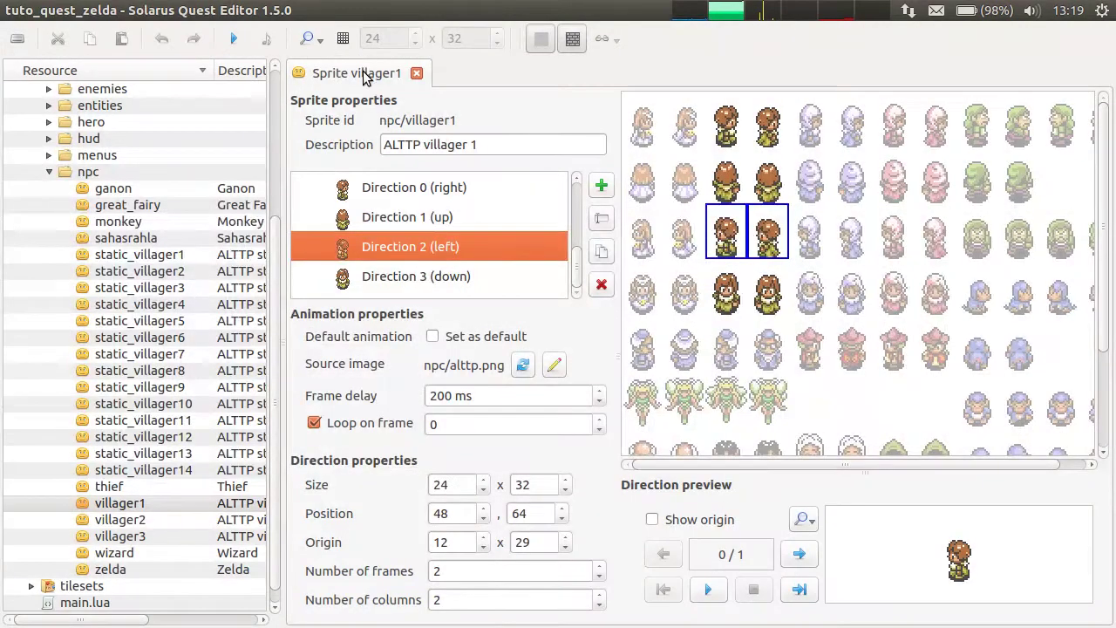
pyautogui.middleClick(364, 77)
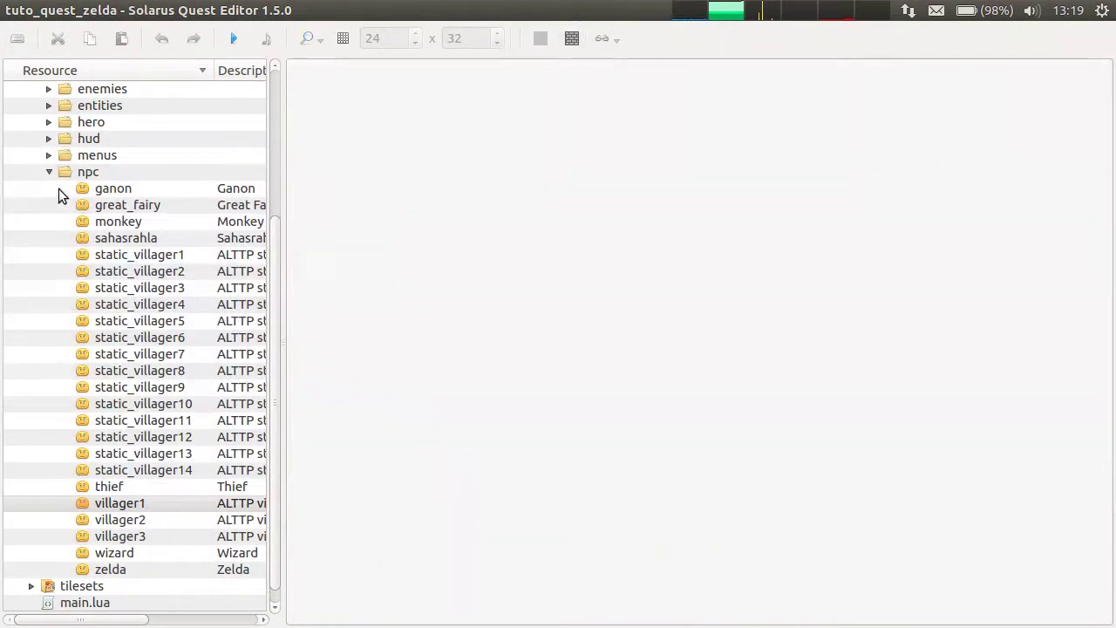
pyautogui.rightClick(92, 174)
pyautogui.click(179, 186)
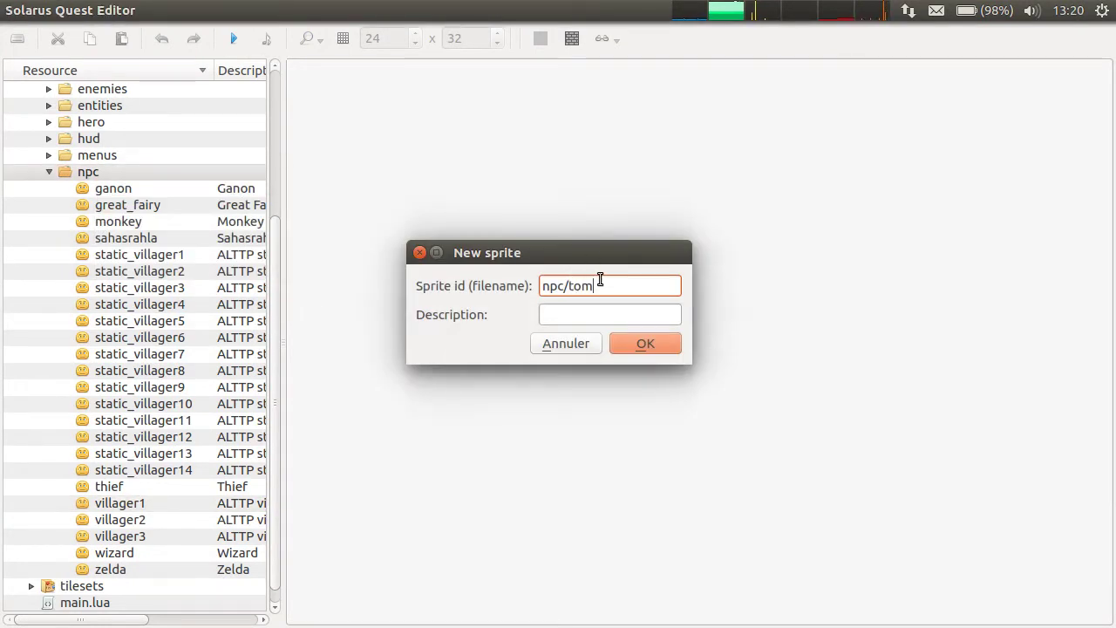
pyautogui.press('Tab')
pyautogui.write('Tom')
pyautogui.press('Return')
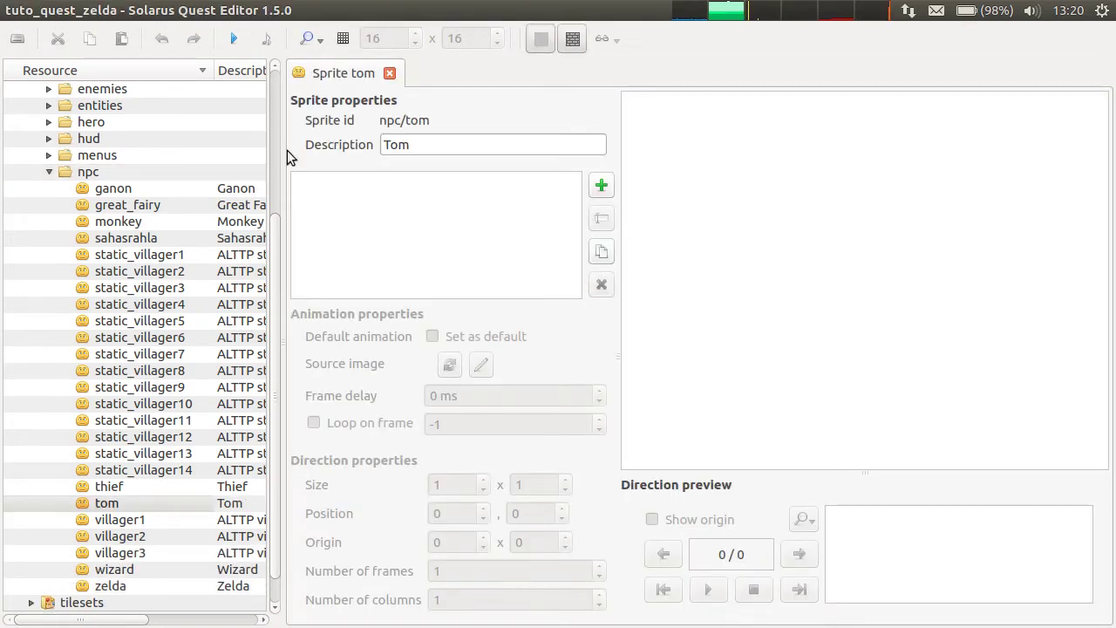
# Step: Create an animation named stopped using npc/tom.png as its source image, and save the sprite
pyautogui.click(601, 185)
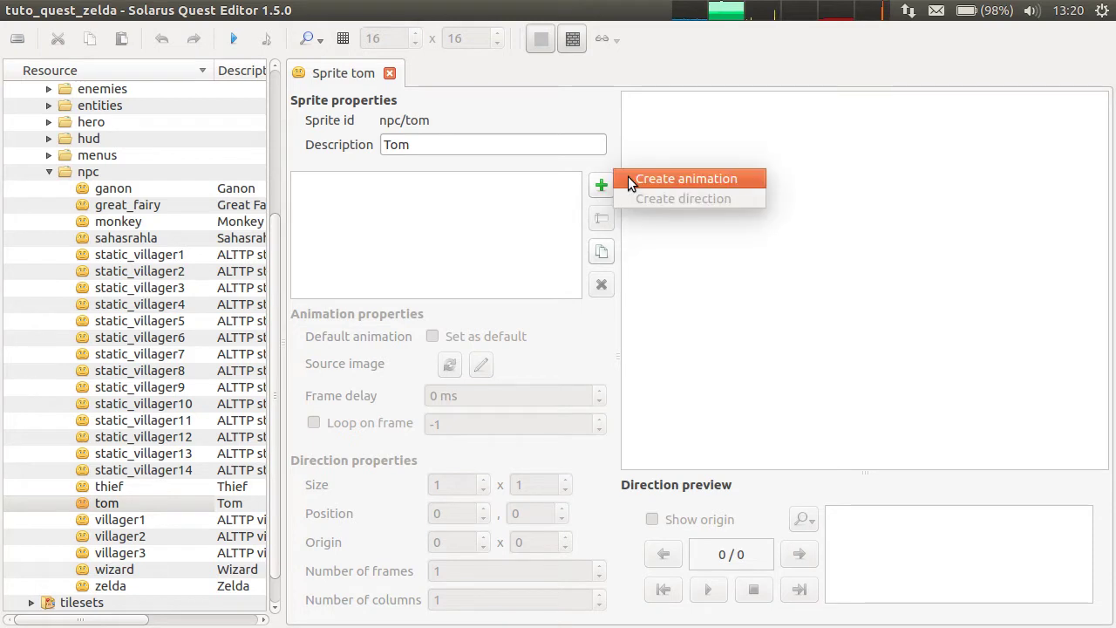
pyautogui.click(632, 177)
pyautogui.write('stopped')
pyautogui.press('Return')
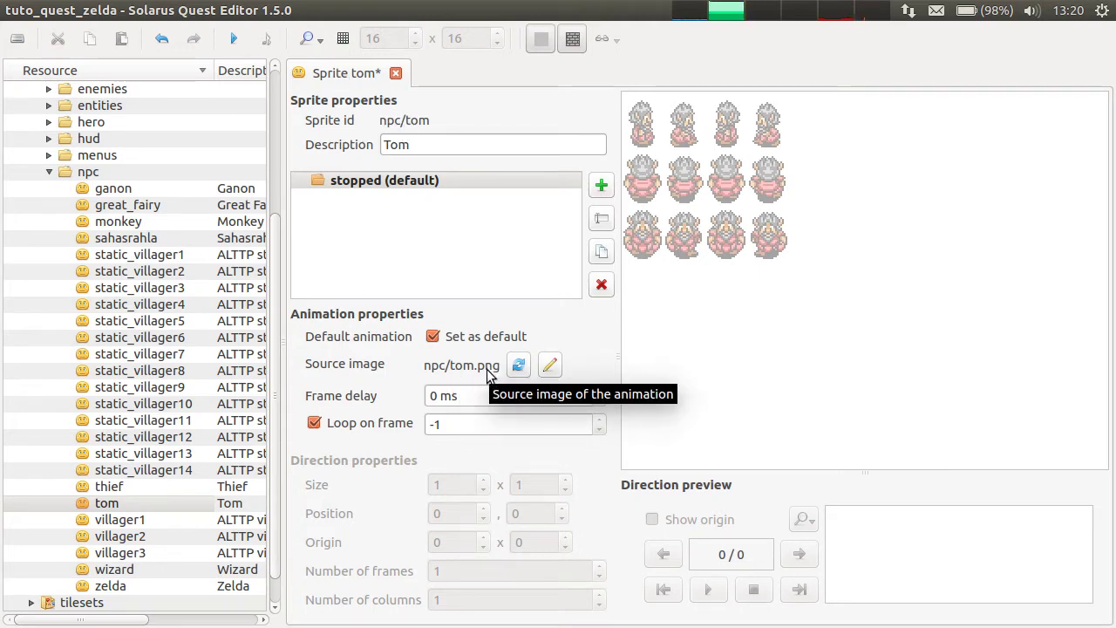
pyautogui.hotkey('ctrl', 's')
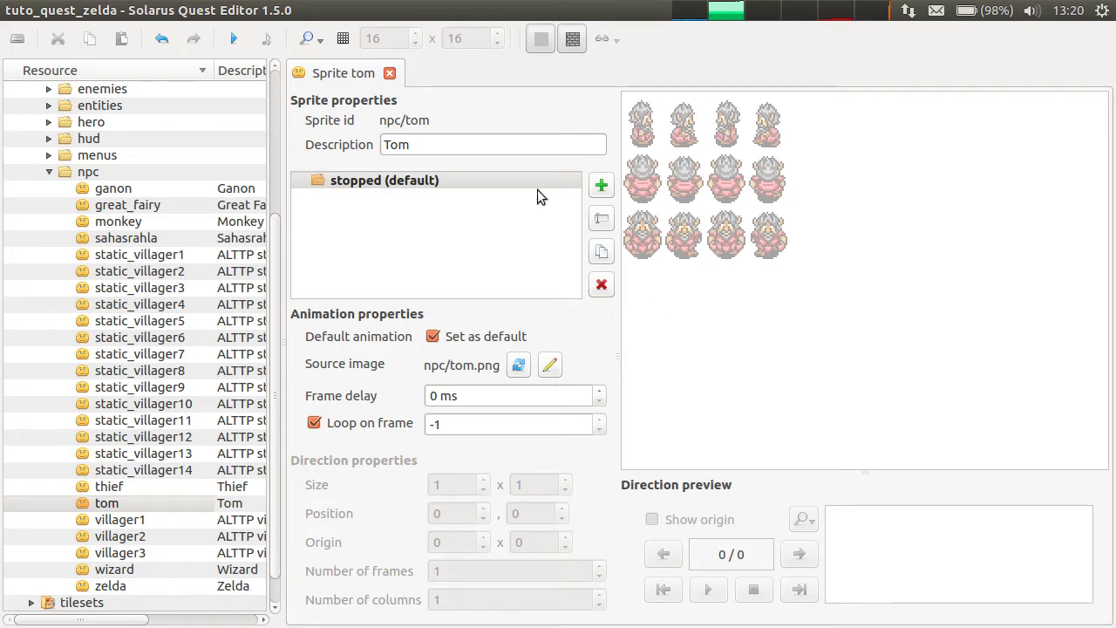
pyautogui.click(368, 253)
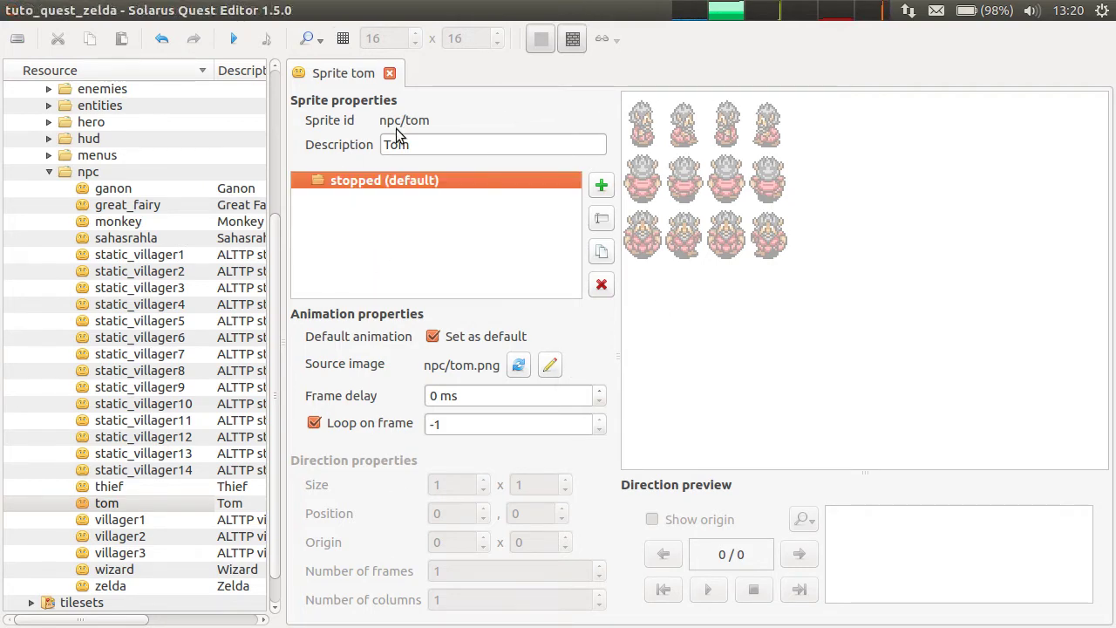
pyautogui.click(600, 185)
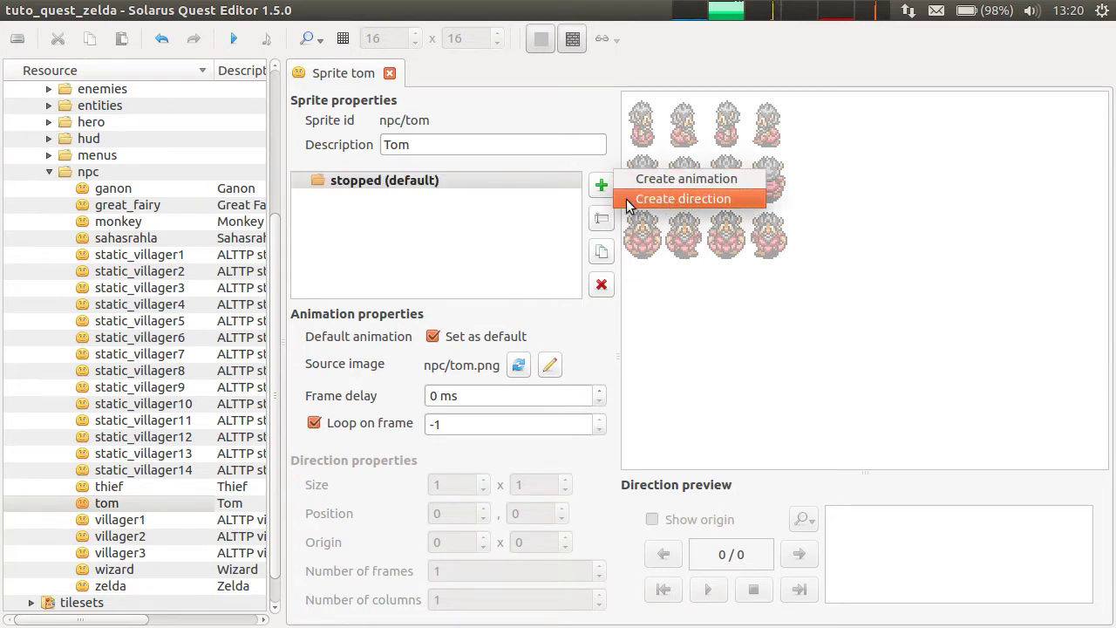
pyautogui.click(663, 330)
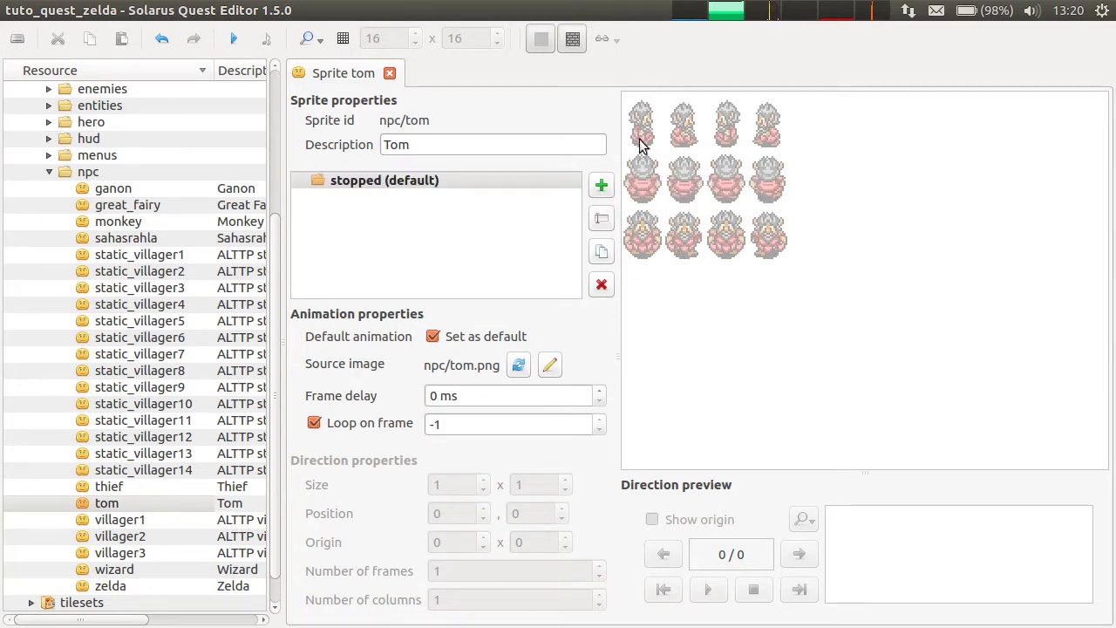
pyautogui.moveTo(623, 92); pyautogui.dragTo(735, 181)
pyautogui.moveTo(663, 160); pyautogui.dragTo(663, 153)
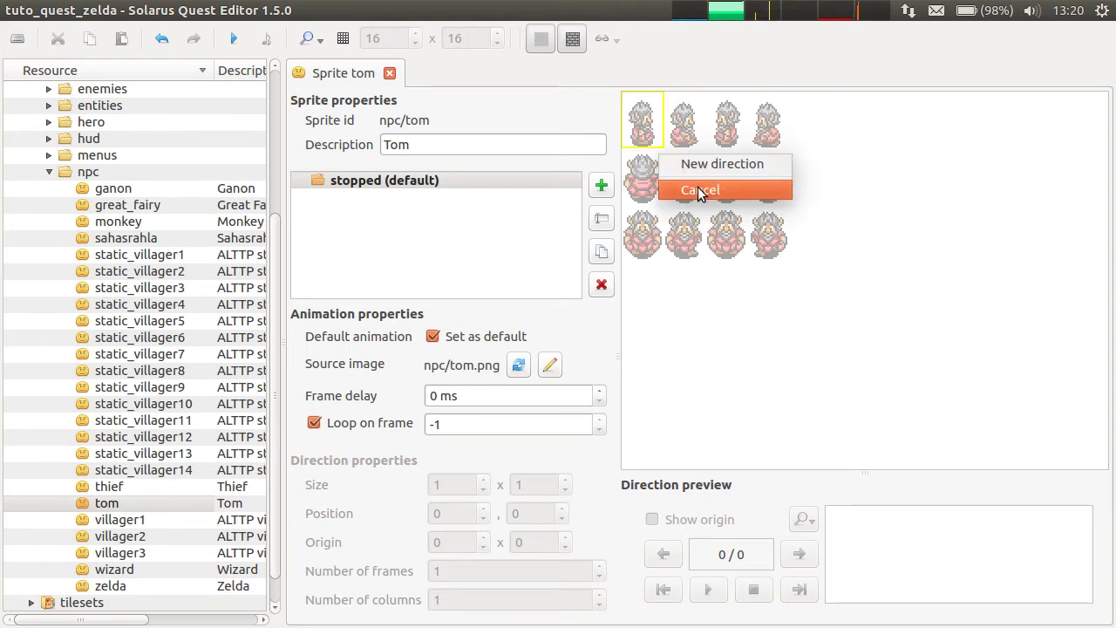
pyautogui.click(724, 355)
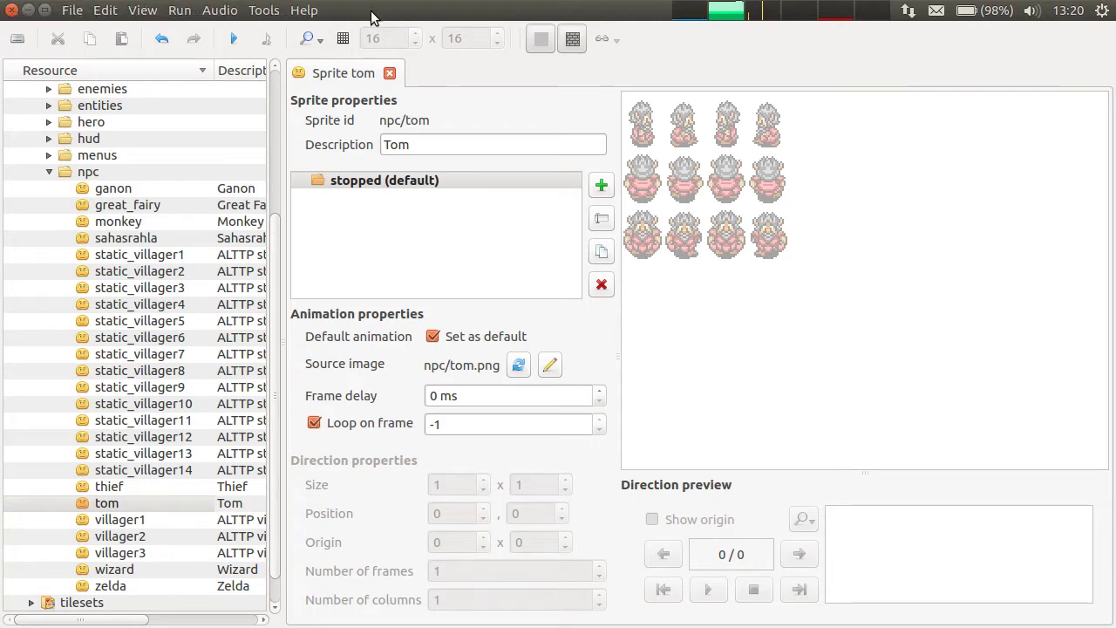
# Step: Show the grid over the tom sprite's source image and set its cell size to 24 x 32
pyautogui.click(344, 38)
pyautogui.moveTo(384, 38); pyautogui.dragTo(347, 40)
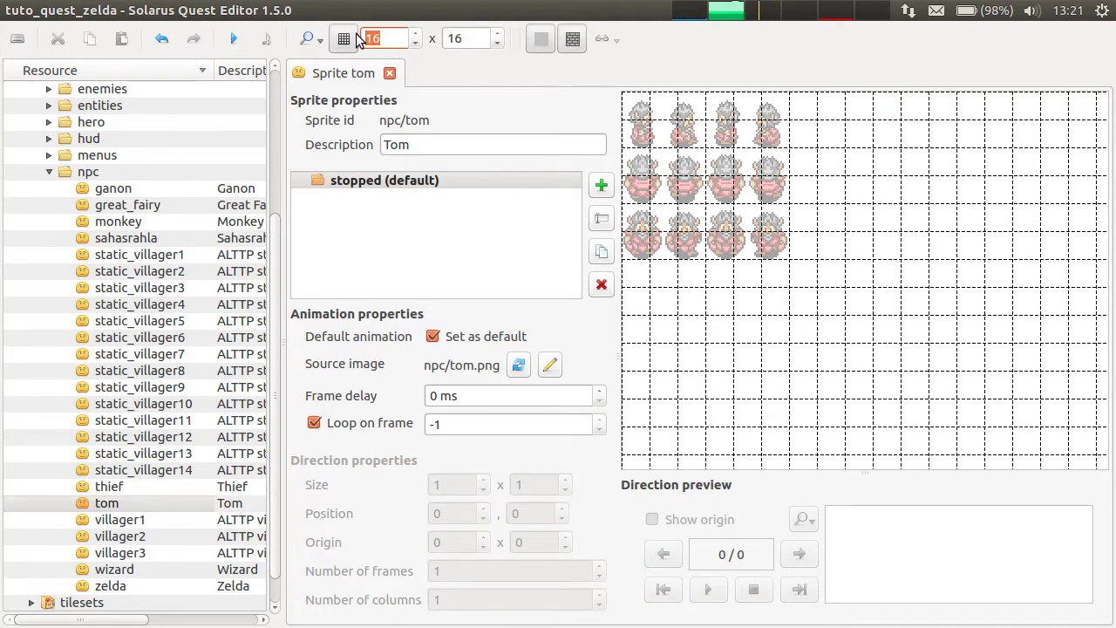
pyautogui.write('24')
pyautogui.doubleClick(469, 38)
pyautogui.write('32')
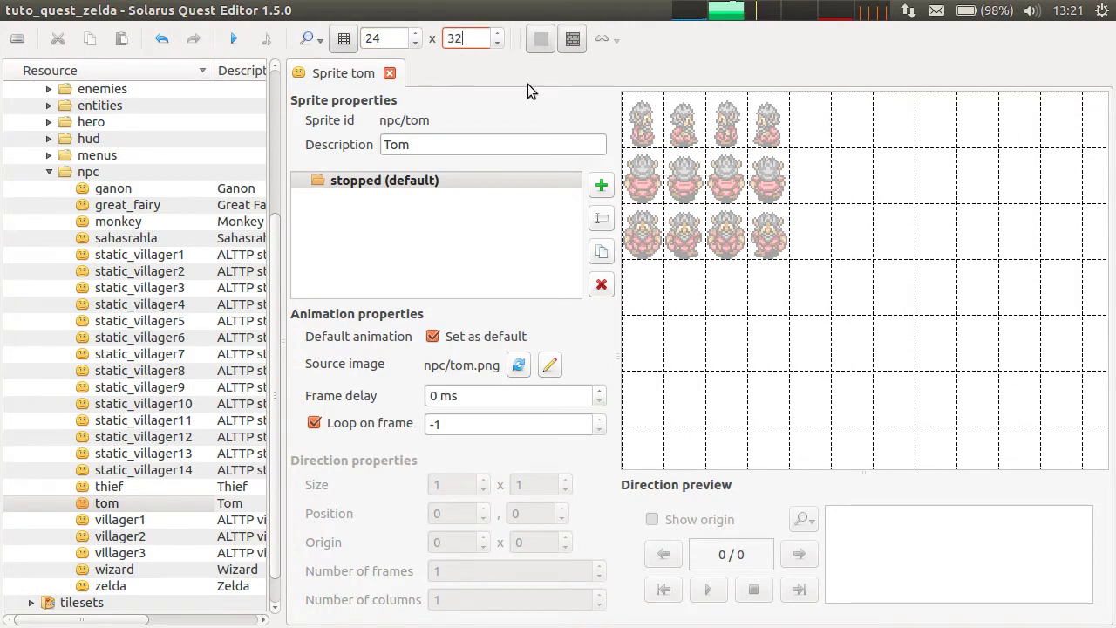
pyautogui.click(392, 38)
# Step: Create a new 24 x 32 direction in the stopped animation from the first frame of the image's top row
pyautogui.click(747, 252)
pyautogui.moveTo(623, 94); pyautogui.dragTo(670, 151)
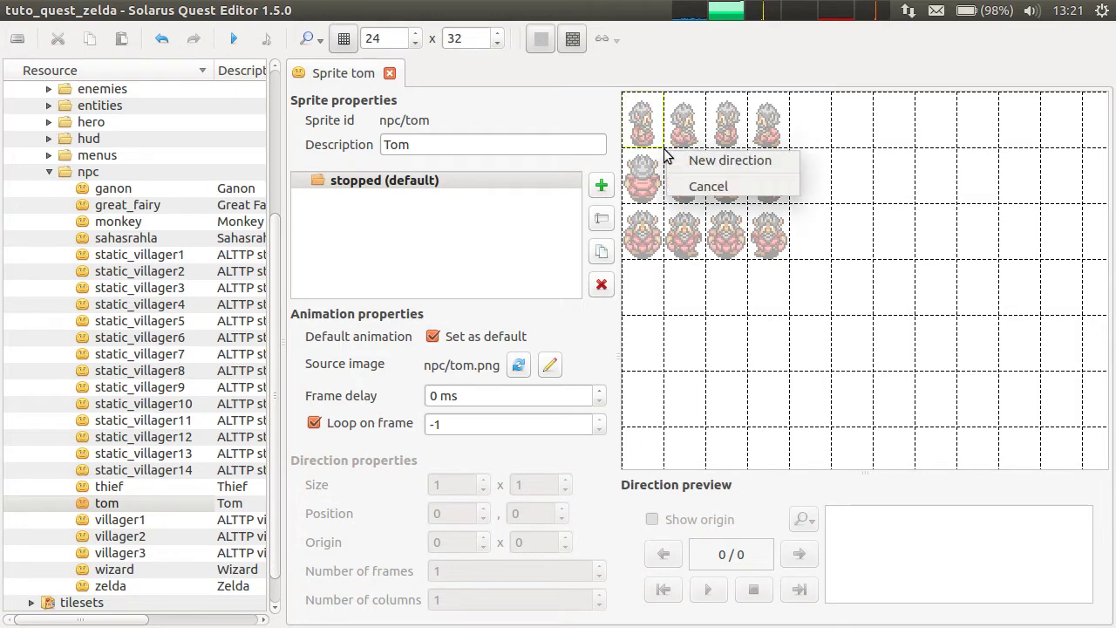
pyautogui.click(724, 159)
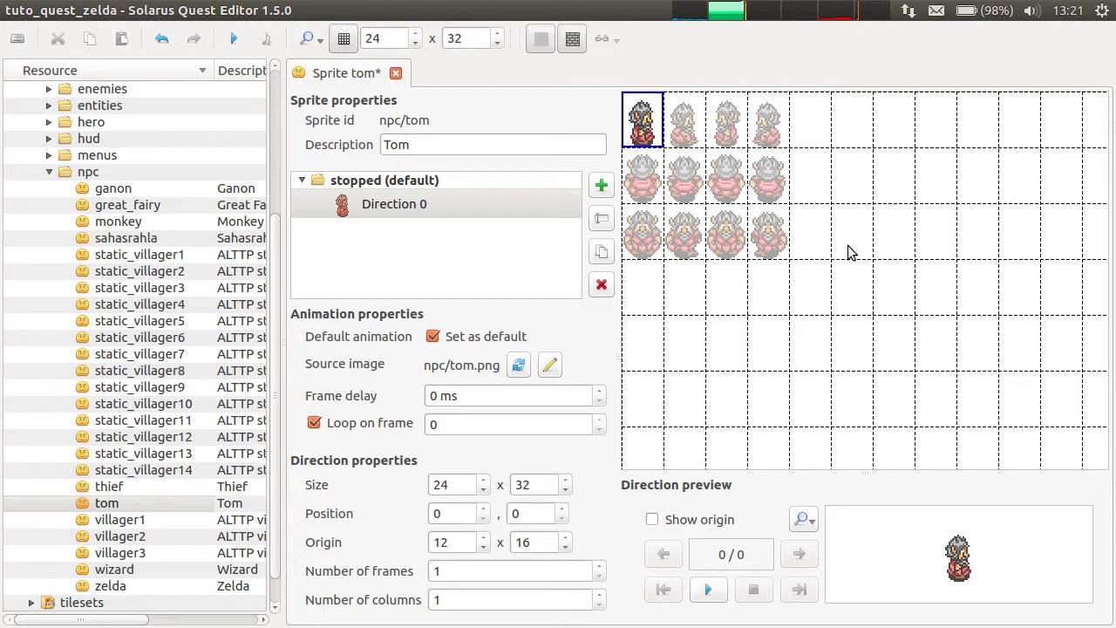
# Step: Open the villager1 sprite to examine the order of its stopped animation's directions, and return to the tom sprite
pyautogui.doubleClick(124, 523)
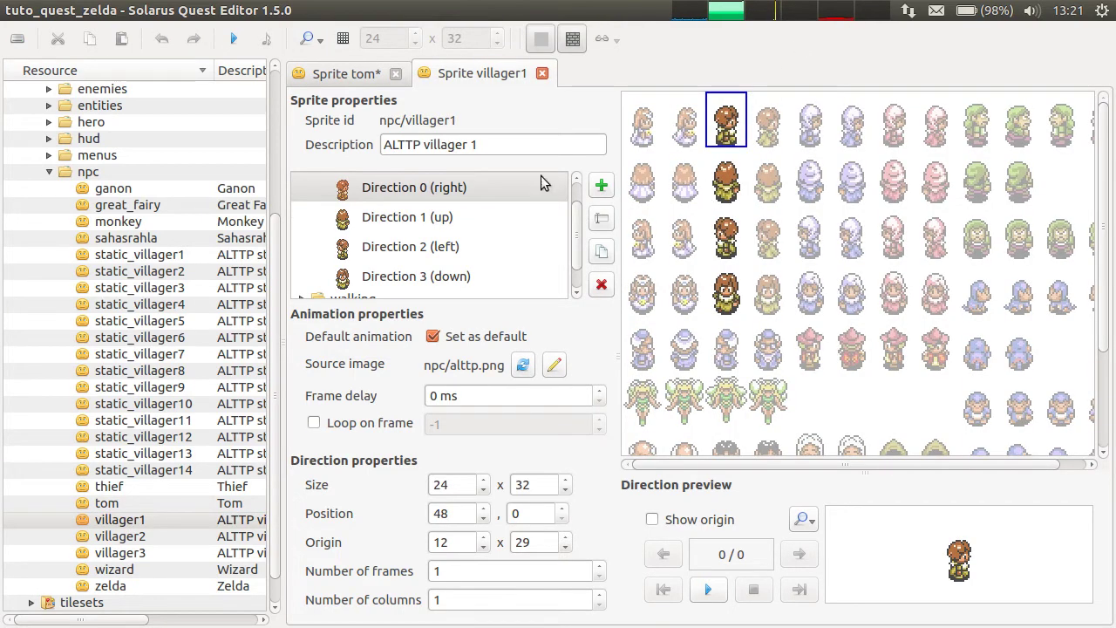
pyautogui.scroll(1, 418, 206)
pyautogui.click(460, 202)
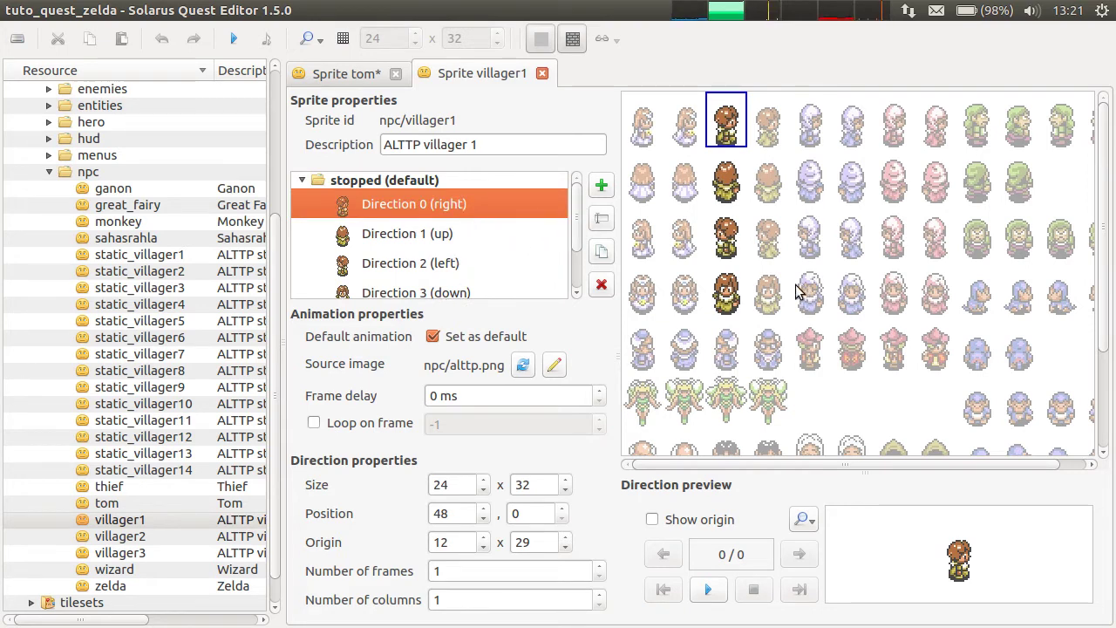
pyautogui.scroll(-1, 575, 248)
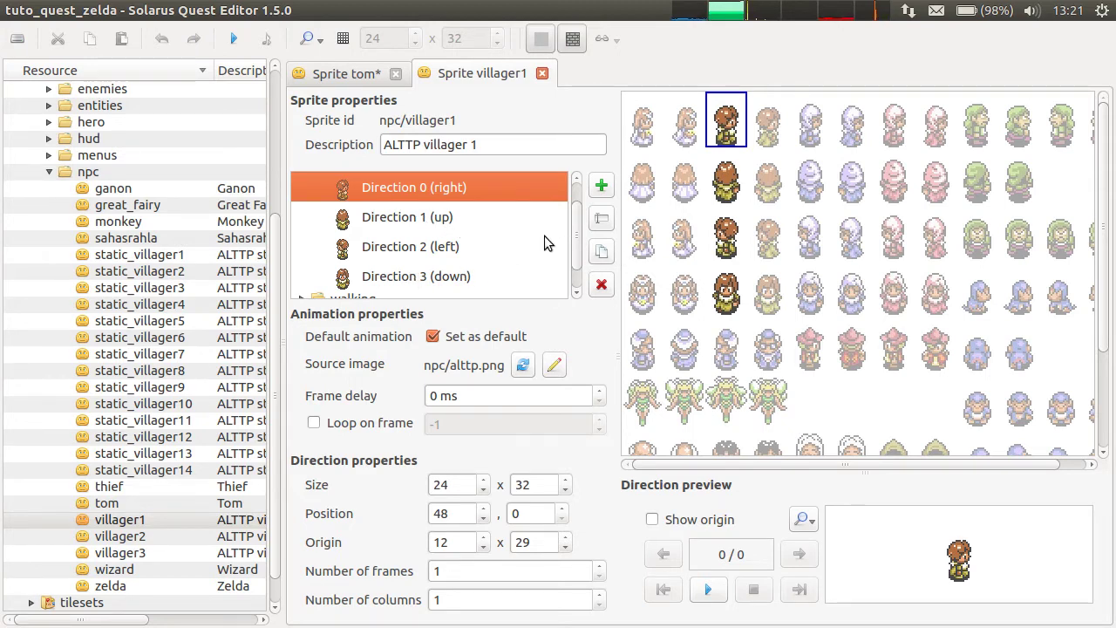
pyautogui.moveTo(574, 225)
pyautogui.mouseDown()
pyautogui.moveTo(567, 281)
pyautogui.moveTo(576, 225)
pyautogui.mouseUp()
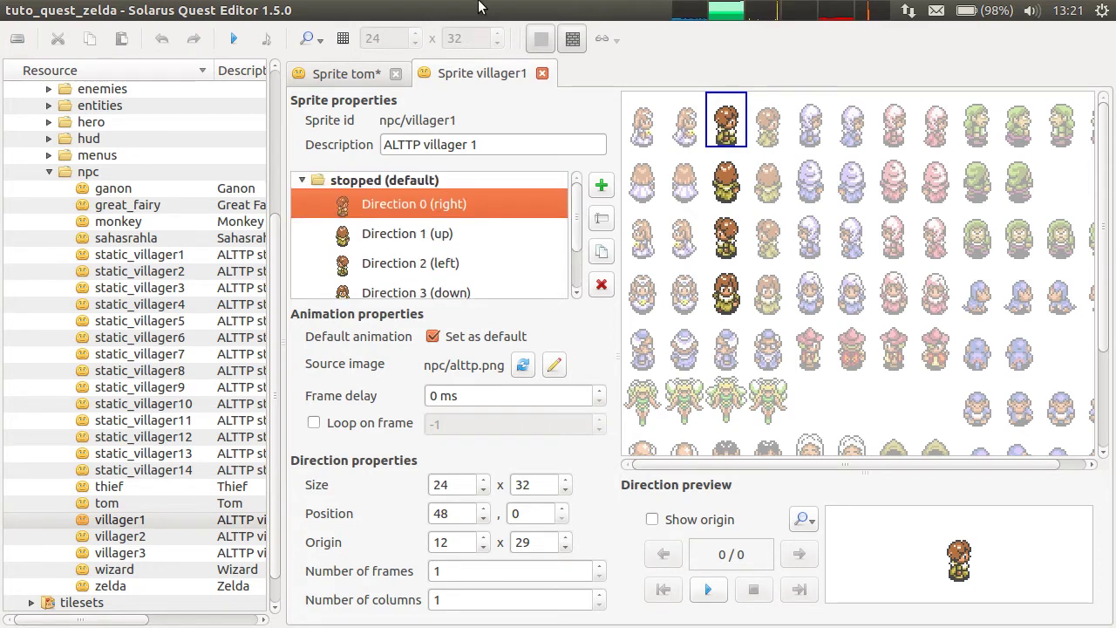
pyautogui.scroll(1, 485, 80)
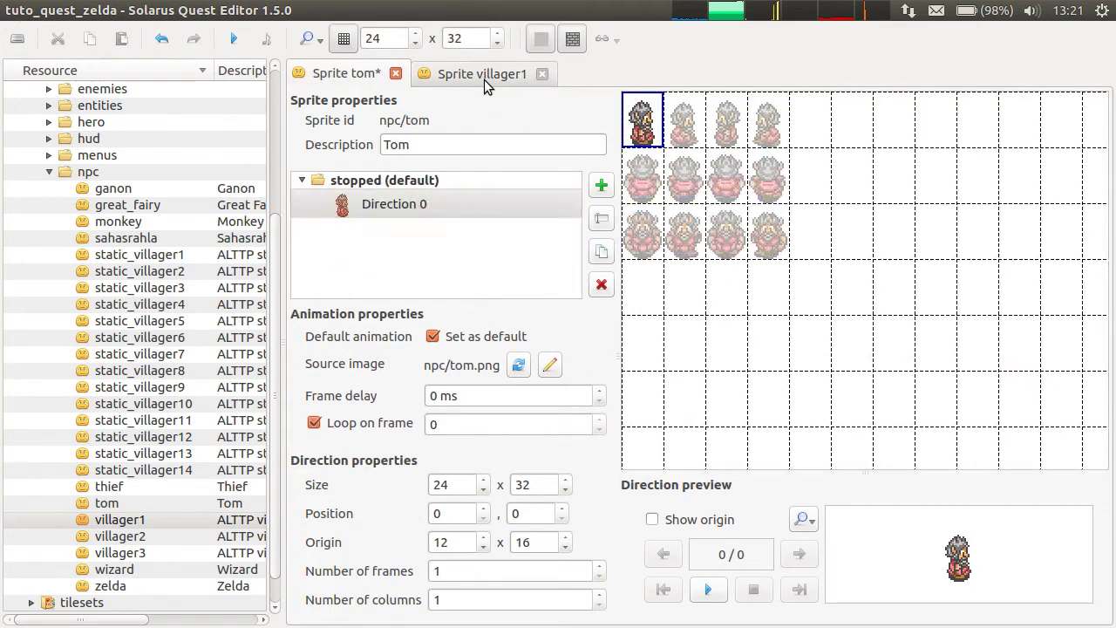
pyautogui.scroll(-1, 485, 80)
pyautogui.scroll(1, 484, 79)
pyautogui.click(740, 304)
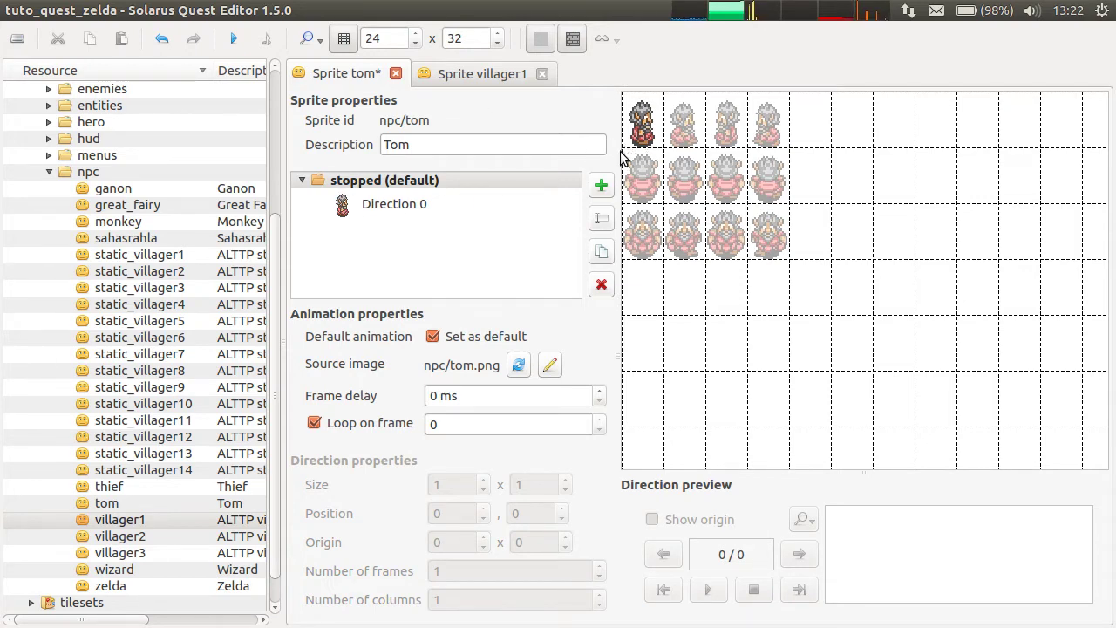
pyautogui.moveTo(624, 151); pyautogui.dragTo(675, 204)
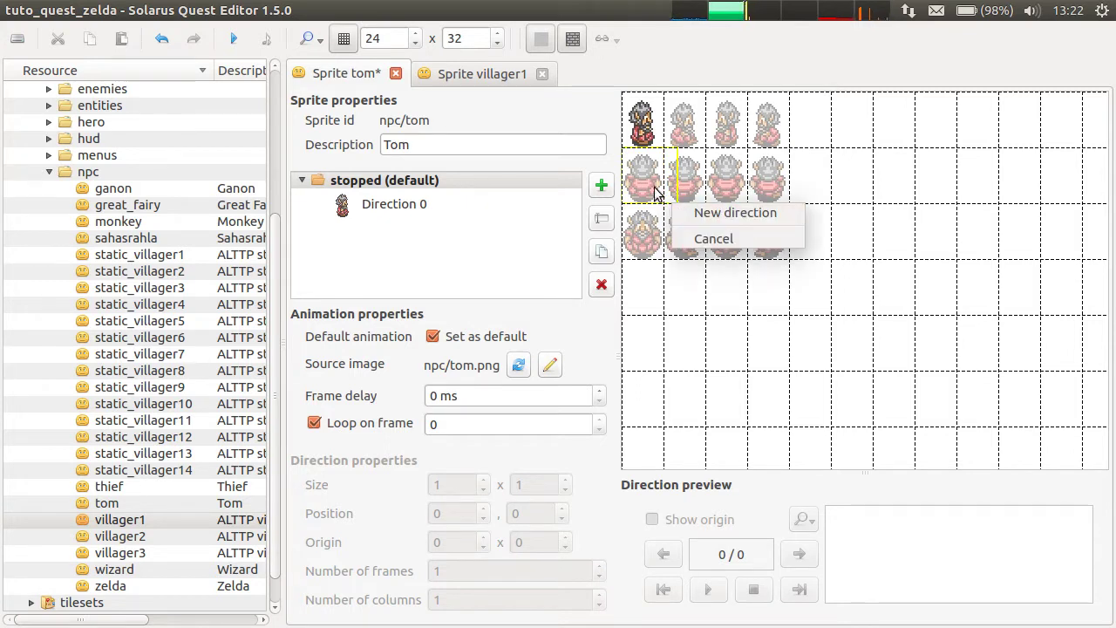
pyautogui.click(709, 179)
pyautogui.moveTo(624, 150); pyautogui.dragTo(674, 217)
pyautogui.click(685, 182)
pyautogui.click(645, 135)
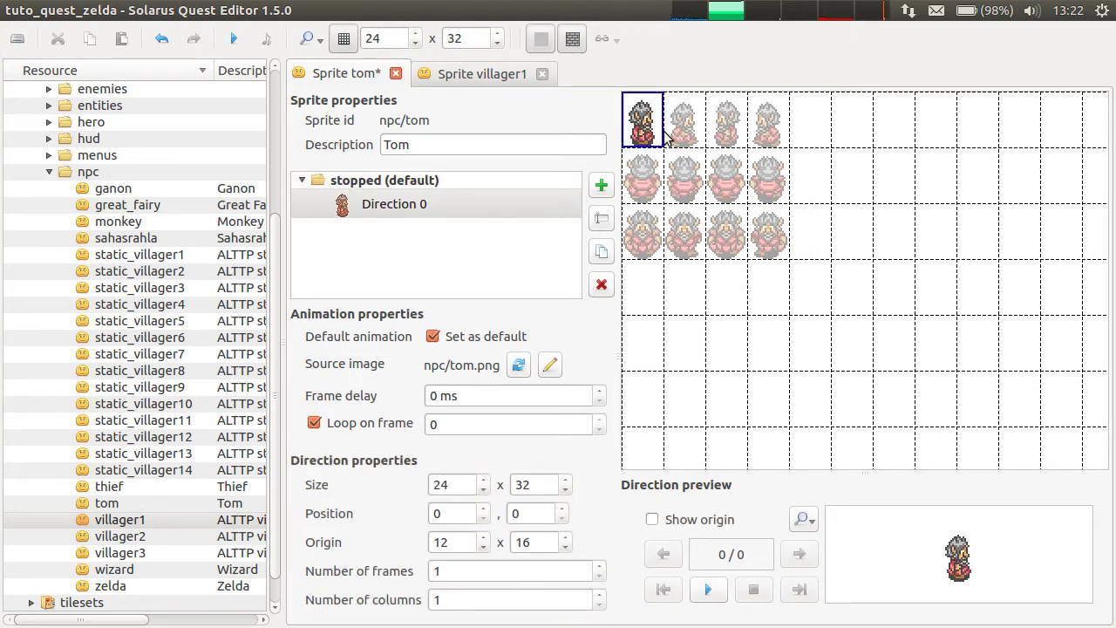
pyautogui.moveTo(642, 112); pyautogui.dragTo(650, 179)
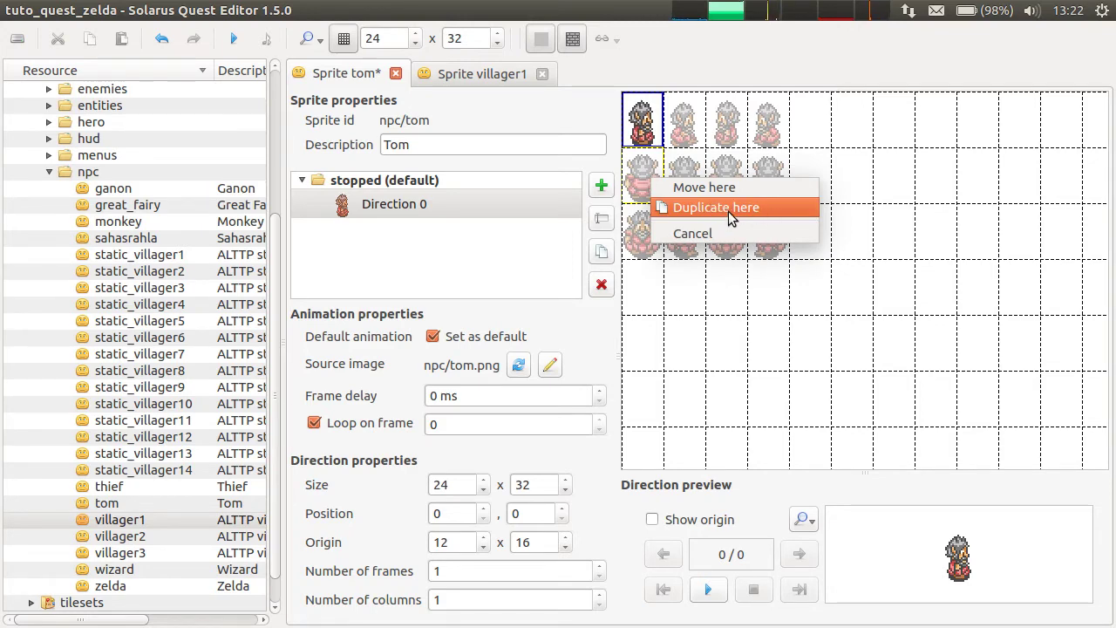
pyautogui.click(734, 335)
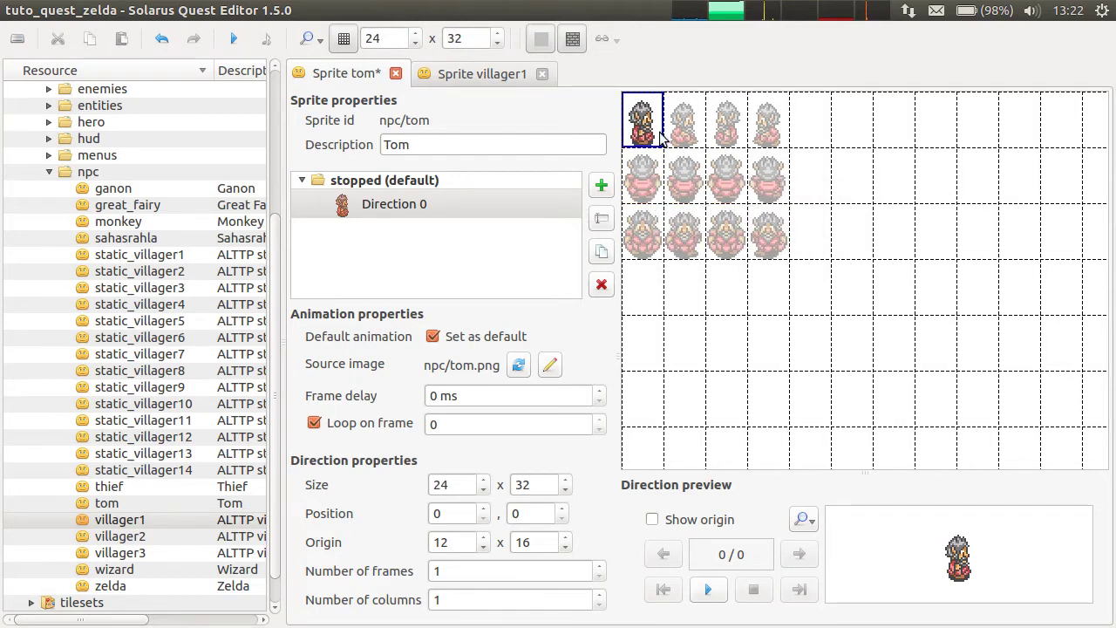
# Step: Save the tom sprite and show the origin point in the direction previews of both tom and villager1
pyautogui.hotkey('ctrl', 's')
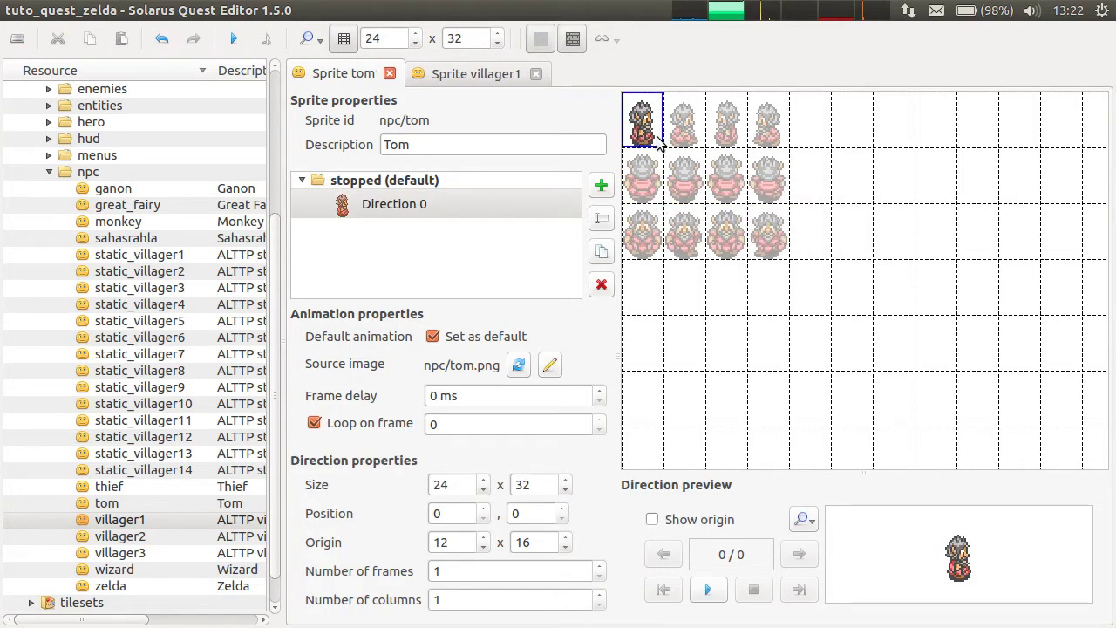
pyautogui.click(687, 521)
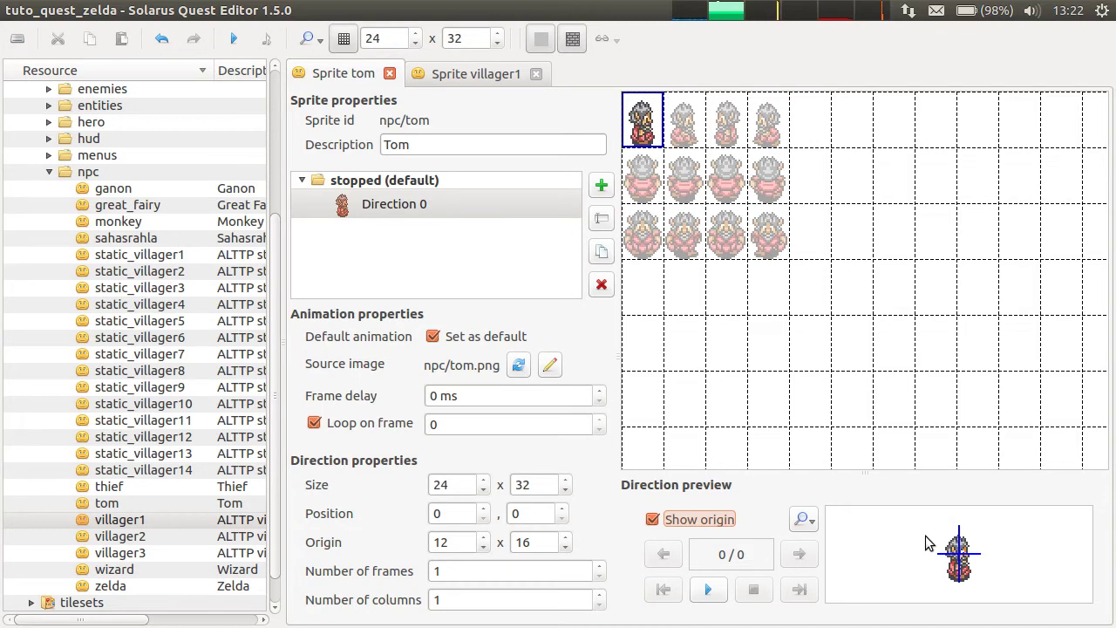
pyautogui.doubleClick(123, 520)
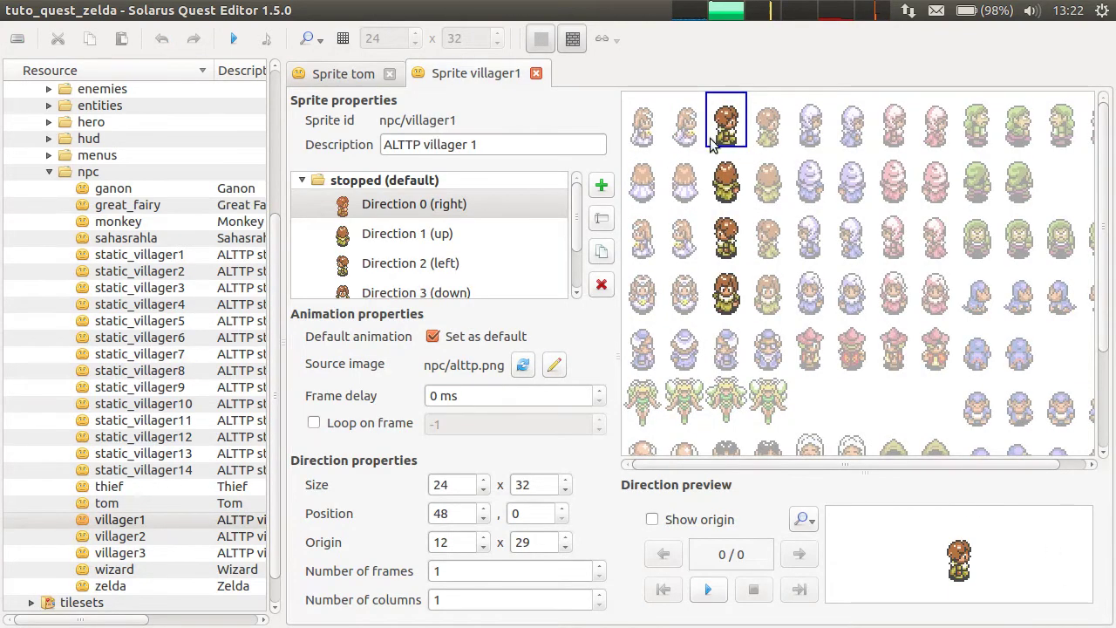
pyautogui.click(663, 519)
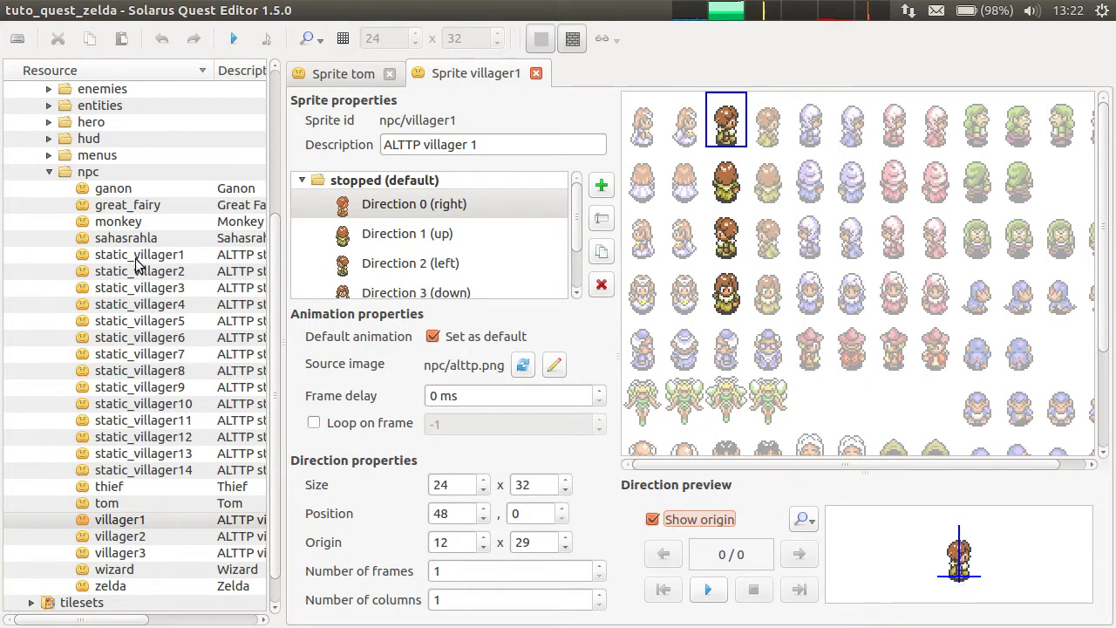
# Step: Open the hero/tunic1 sprite and show the origin point in the preview of its stopped animation
pyautogui.scroll(2, 104, 244)
pyautogui.click(47, 223)
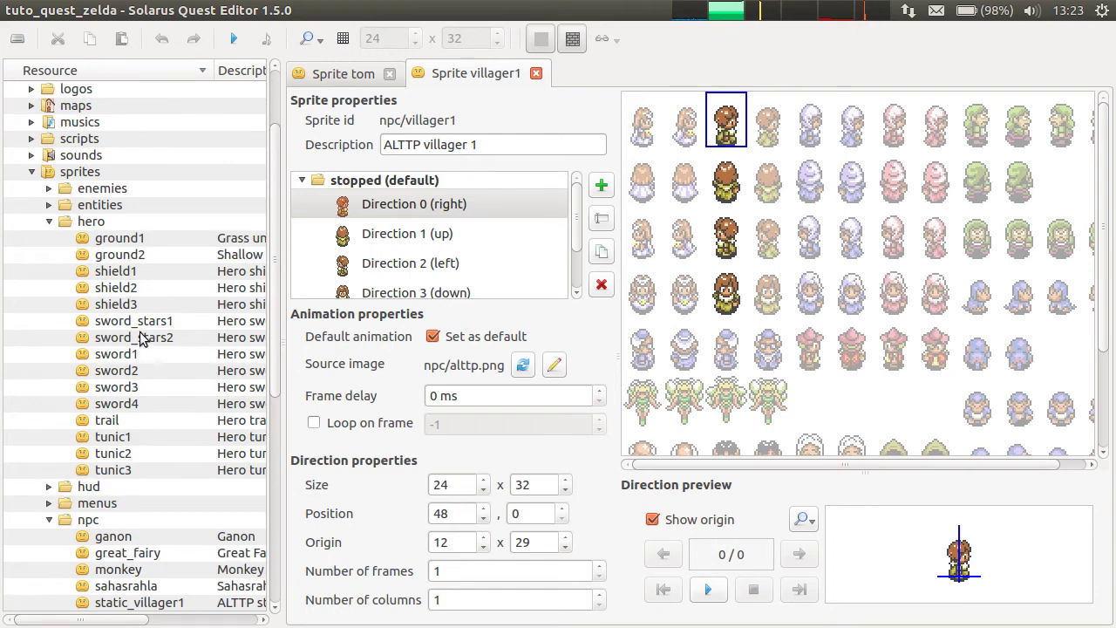
pyautogui.click(118, 436)
pyautogui.doubleClick(118, 441)
pyautogui.scroll(10, 356, 261)
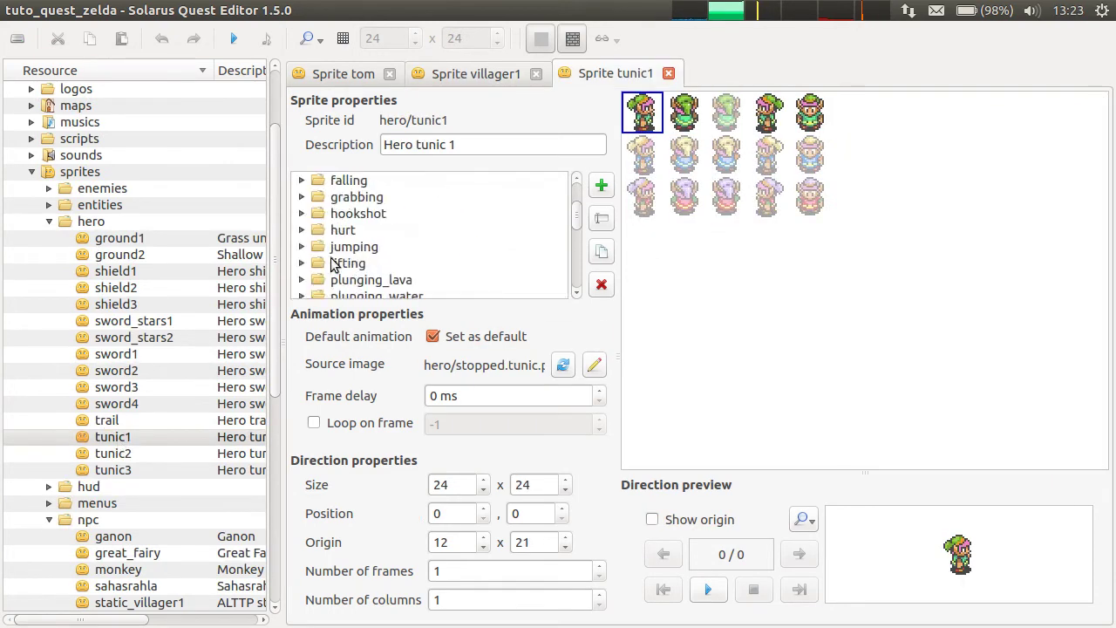
pyautogui.scroll(-10, 349, 226)
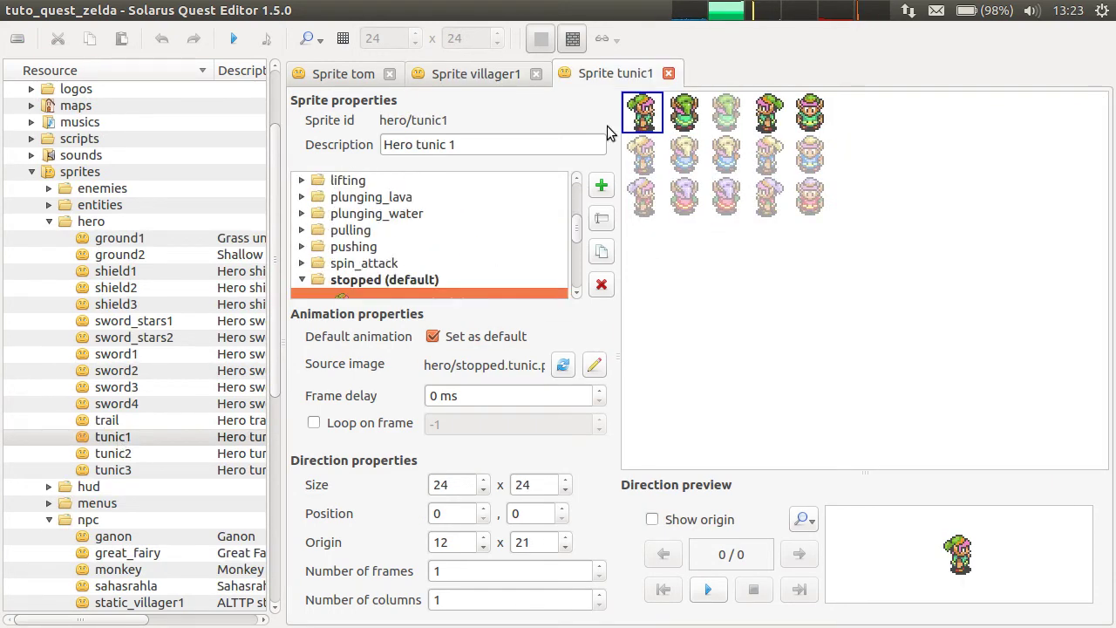
pyautogui.click(689, 520)
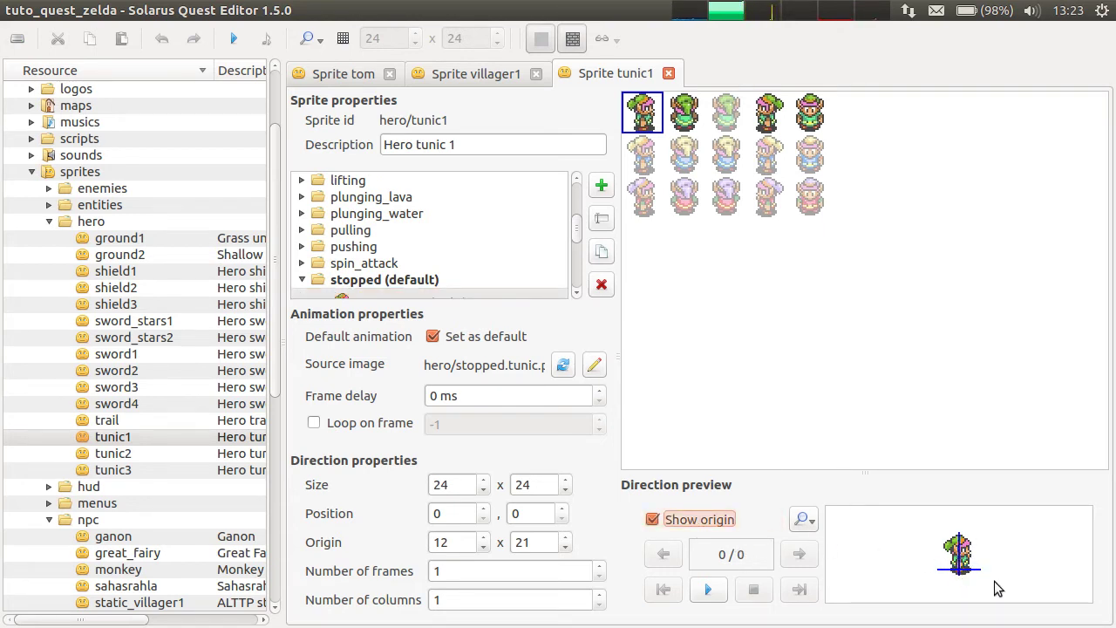
# Step: Examine the size and origin coordinates of the hero/tunic1 sprite's stopped direction
pyautogui.click(440, 541)
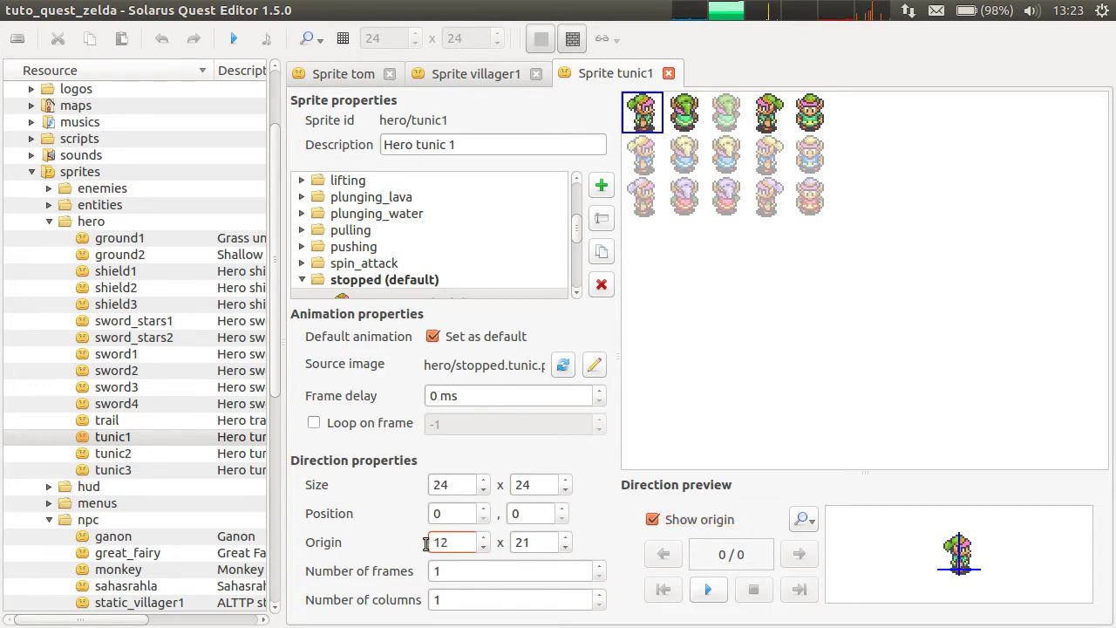
pyautogui.doubleClick(440, 540)
pyautogui.doubleClick(443, 485)
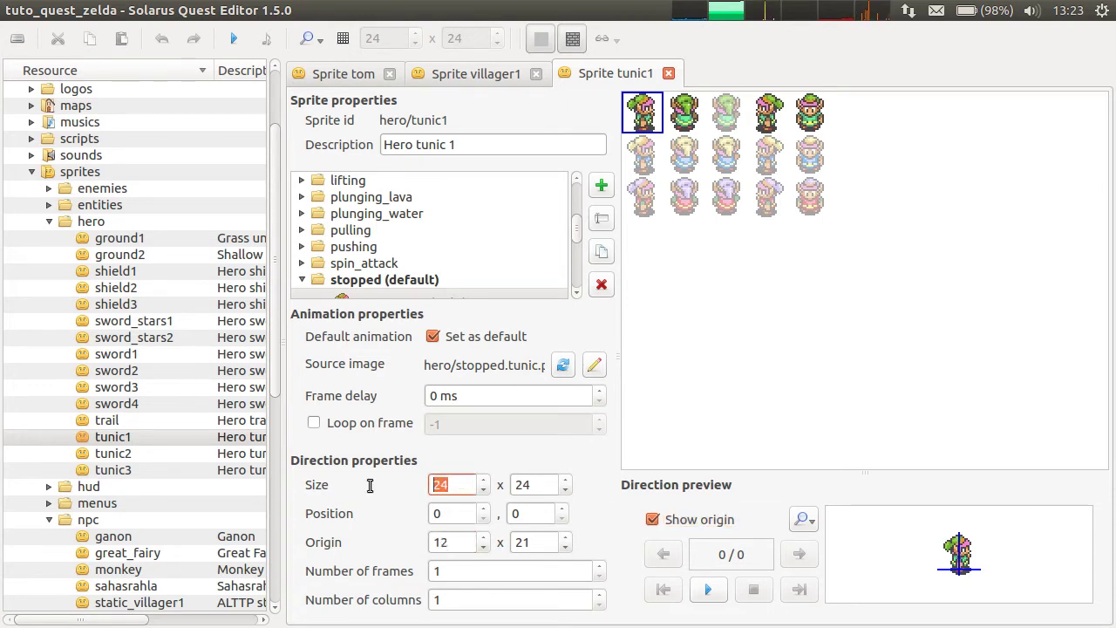
pyautogui.doubleClick(546, 544)
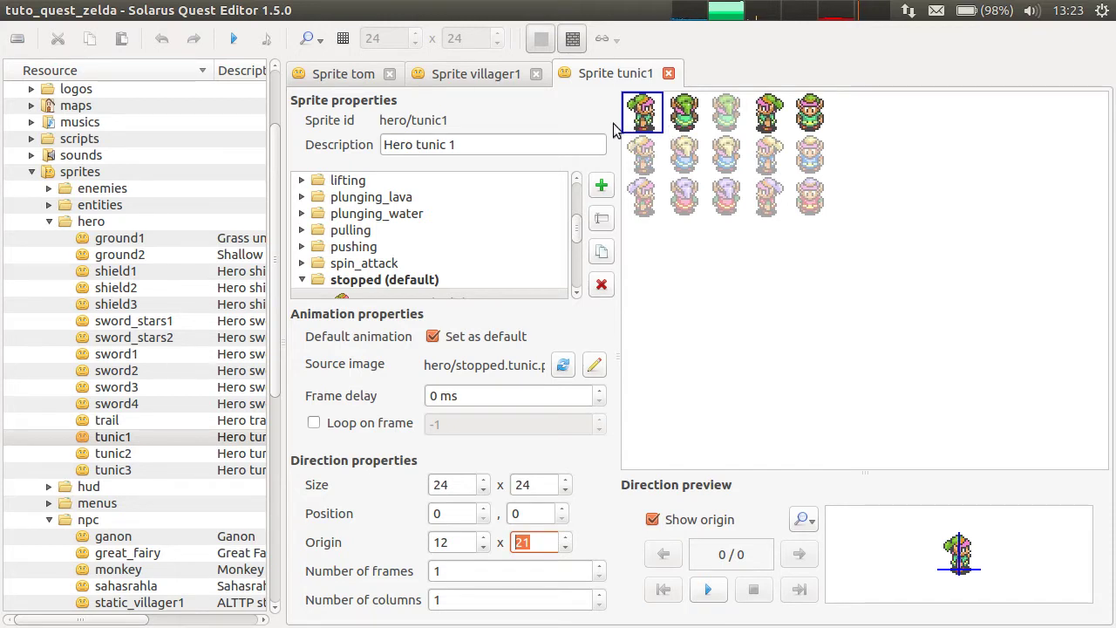
# Step: Expand the sword animation of hero/tunic1 and examine its directions along with their size and origin values
pyautogui.scroll(4, 449, 218)
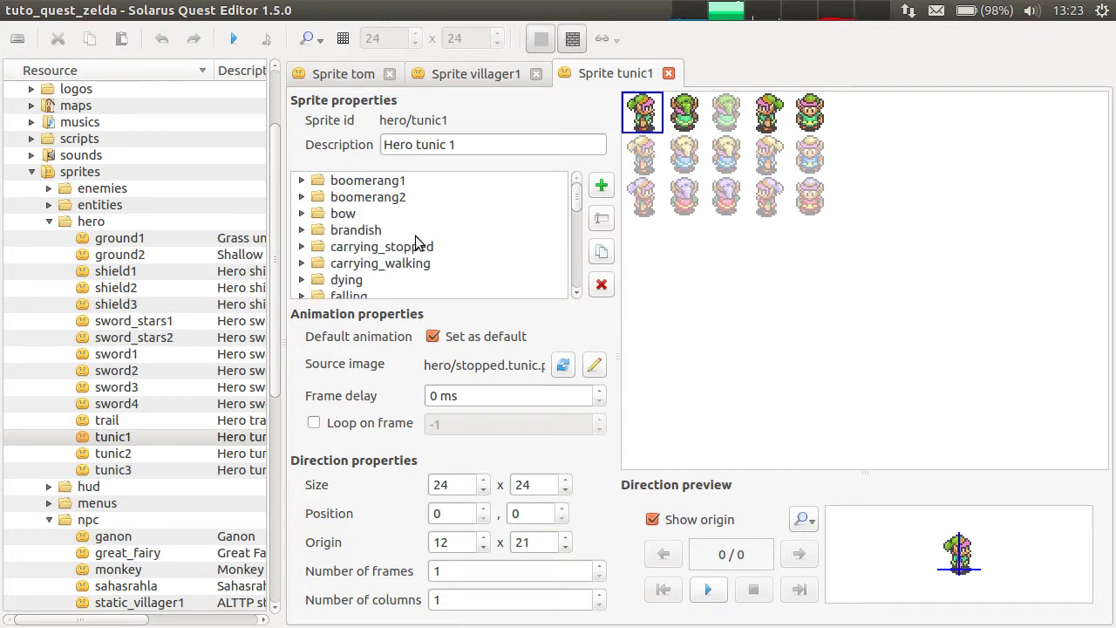
pyautogui.scroll(-3, 415, 230)
pyautogui.scroll(-5, 474, 237)
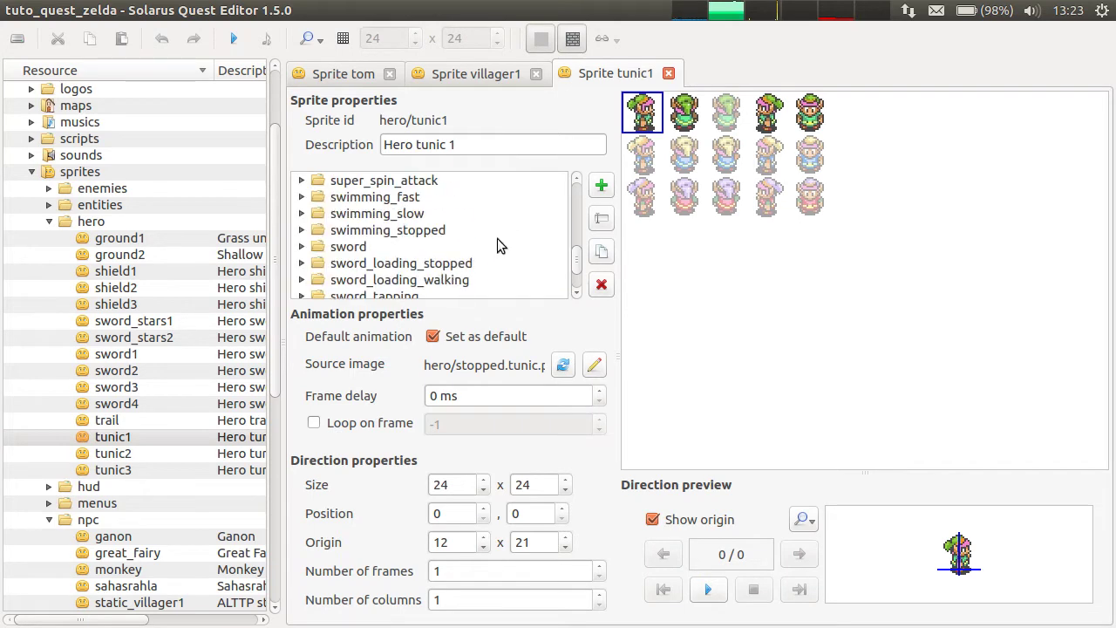
pyautogui.click(301, 247)
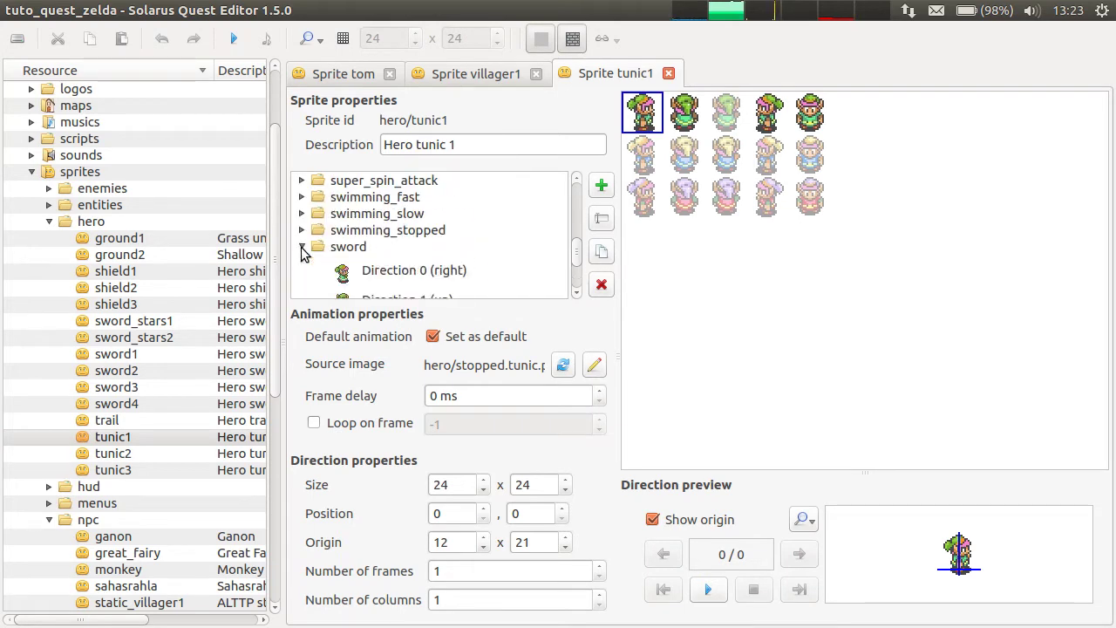
pyautogui.click(389, 274)
pyautogui.scroll(-2, 391, 277)
pyautogui.click(387, 217)
pyautogui.click(391, 249)
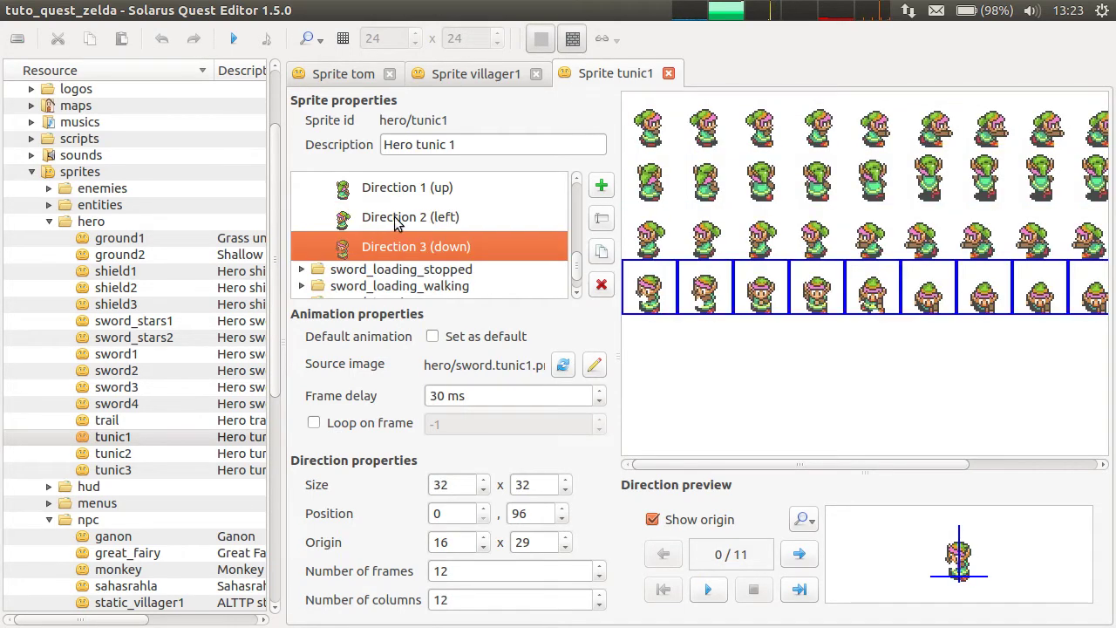
pyautogui.scroll(-1, 390, 241)
pyautogui.scroll(4, 388, 243)
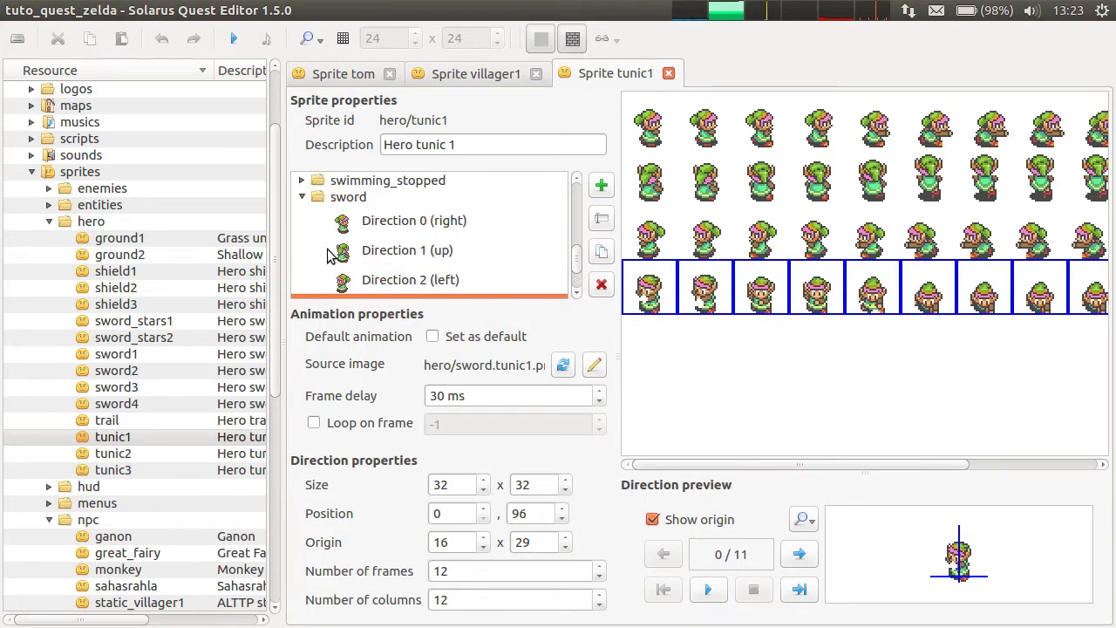
pyautogui.scroll(-1, 331, 249)
pyautogui.scroll(-2, 338, 237)
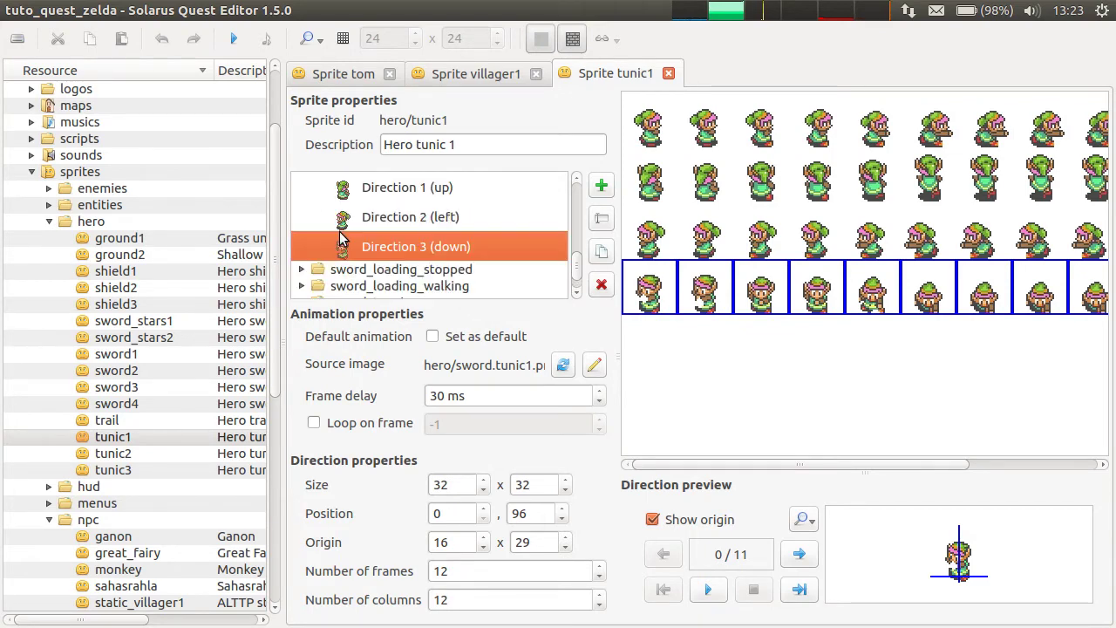
# Step: Examine the size and origin values of the directions in hero/tunic1's sword_loading_stopped and sword_loading_walking animations
pyautogui.scroll(-2, 319, 230)
pyautogui.click(302, 181)
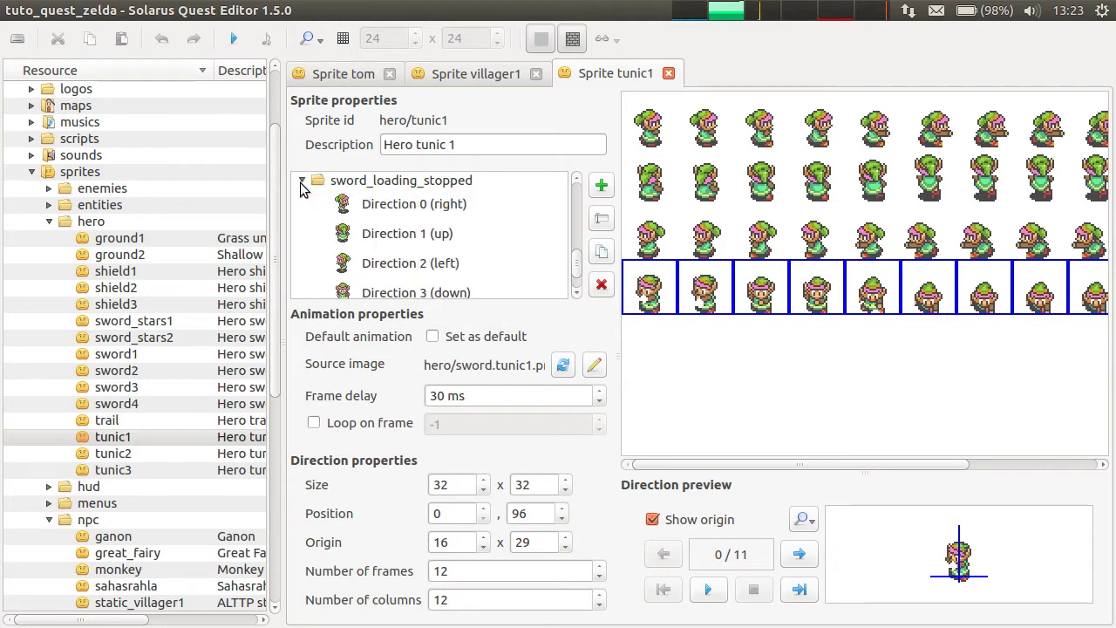
pyautogui.click(410, 210)
pyautogui.click(407, 233)
pyautogui.scroll(-1, 352, 249)
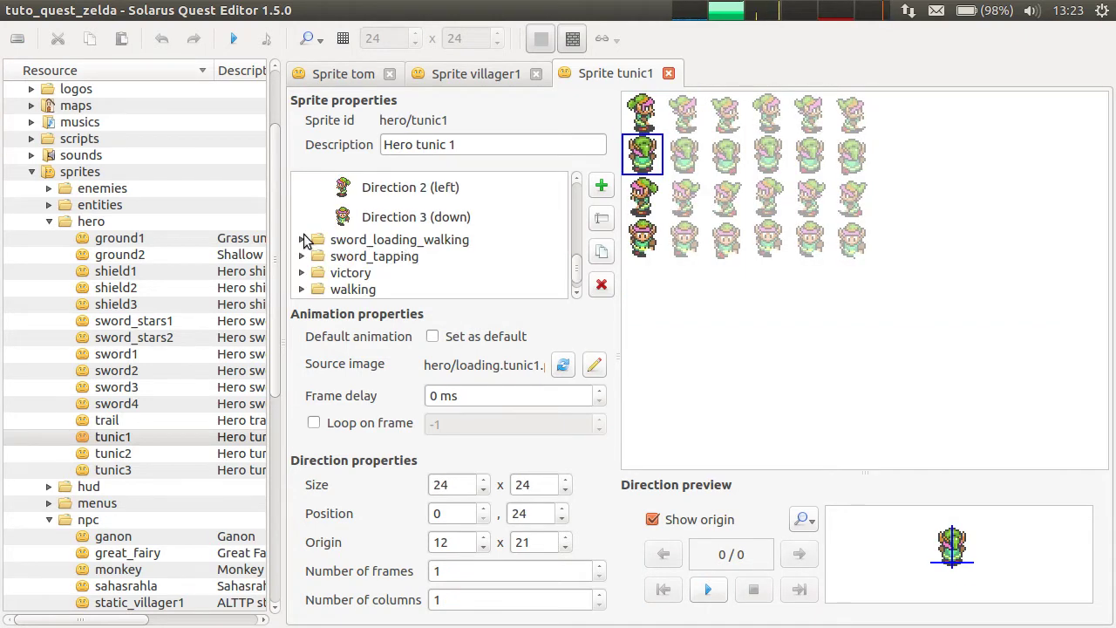
pyautogui.click(302, 239)
pyautogui.click(366, 263)
pyautogui.scroll(-1, 374, 253)
pyautogui.click(397, 246)
pyautogui.scroll(-1, 398, 249)
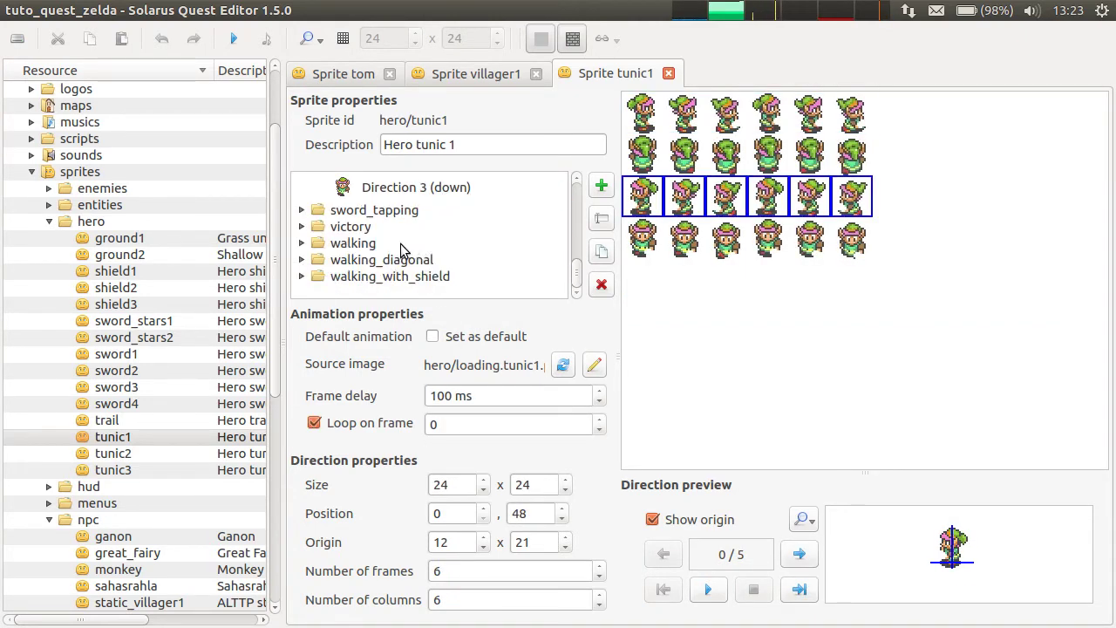
# Step: Examine the size and origin values of the sword_tapping directions in hero/tunic1, and compare them with the villager1 sprite
pyautogui.click(301, 211)
pyautogui.click(391, 234)
pyautogui.click(421, 262)
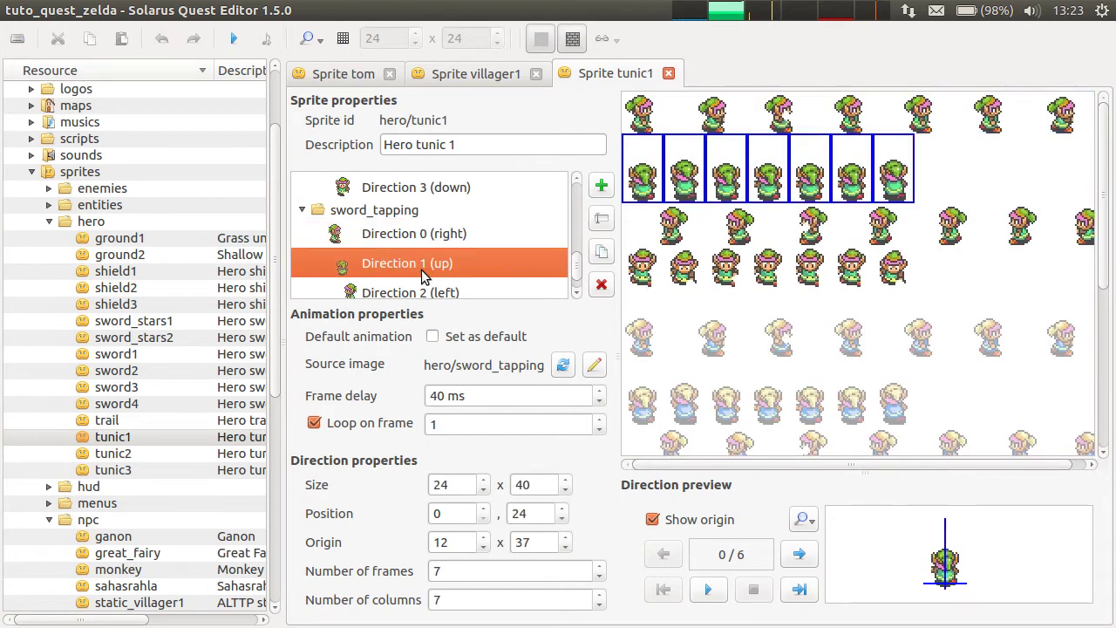
pyautogui.scroll(-1, 427, 292)
pyautogui.click(737, 277)
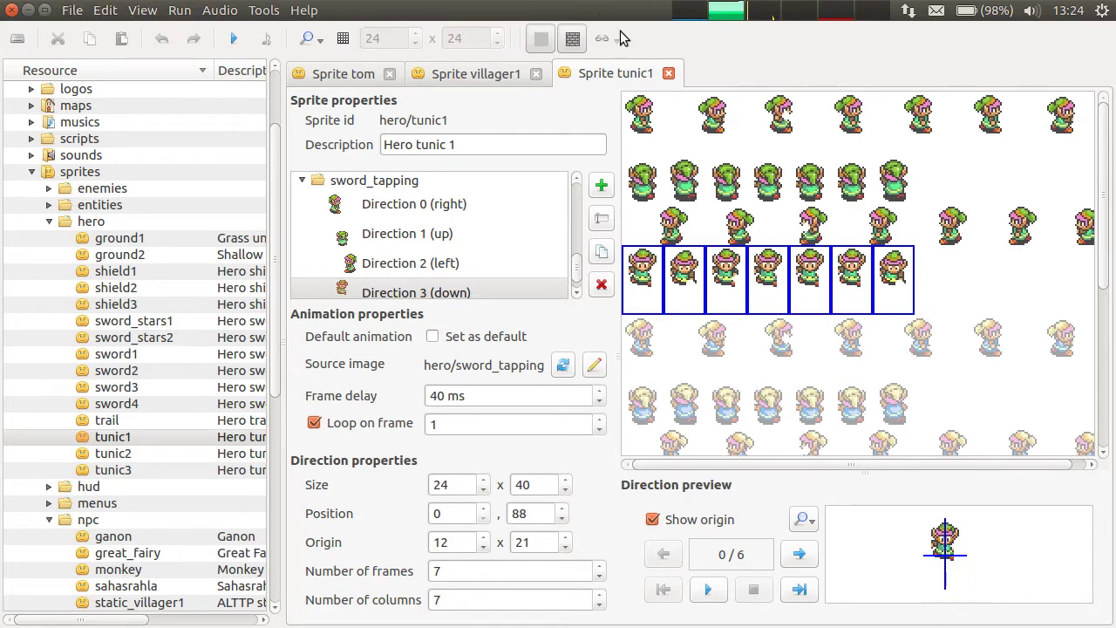
pyautogui.click(371, 86)
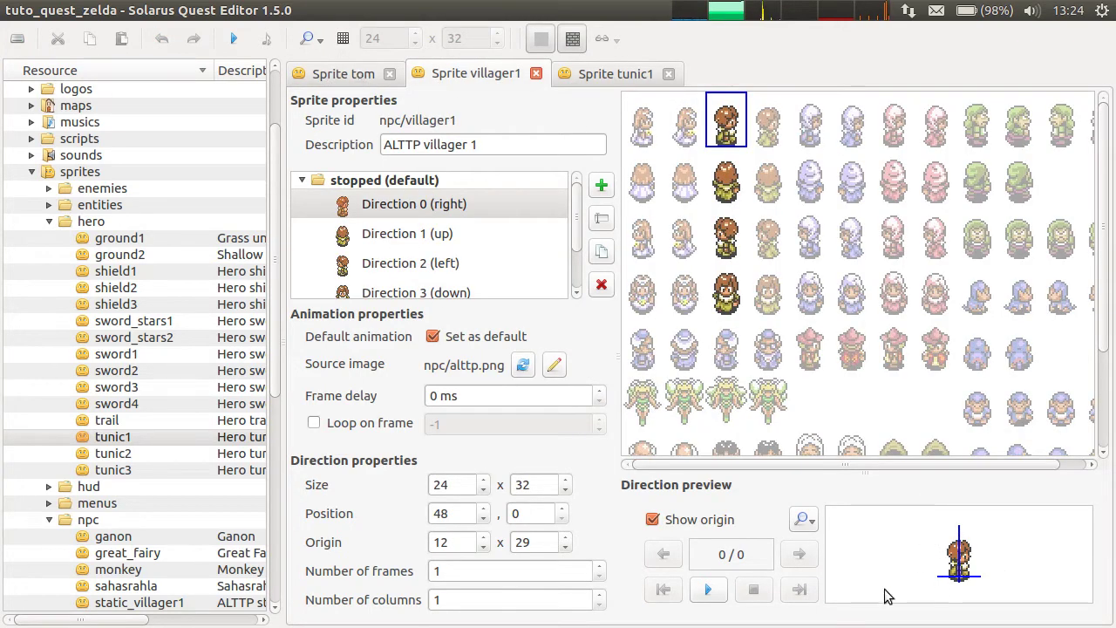
# Step: Set the Y origin of the tom sprite's stopped Direction 0 to 29 and save the sprite
pyautogui.click(364, 75)
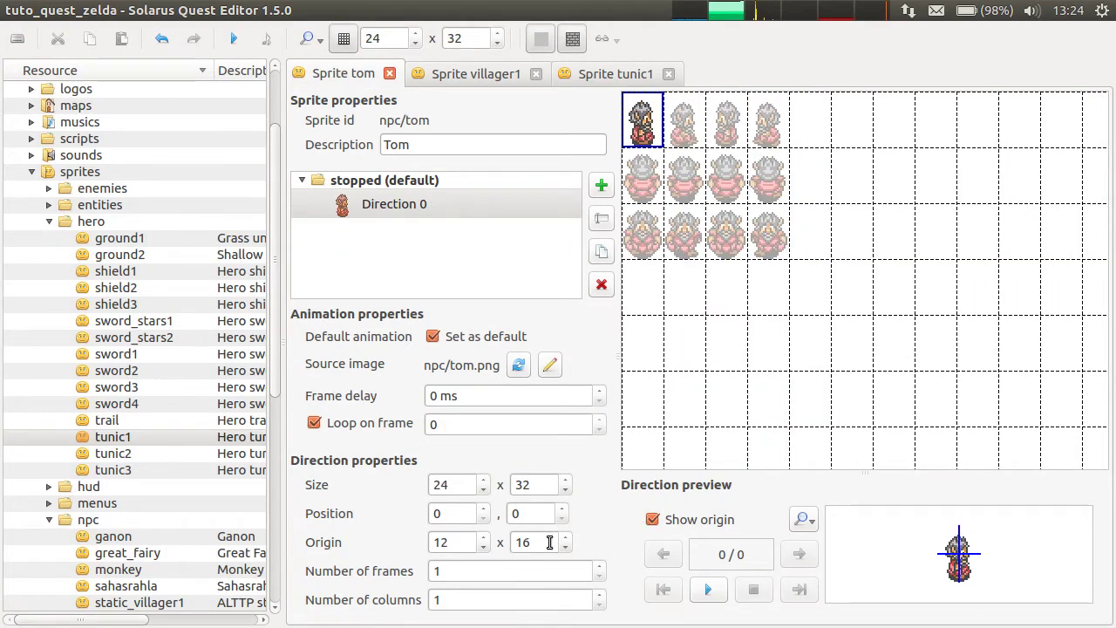
pyautogui.moveTo(552, 540); pyautogui.dragTo(456, 541)
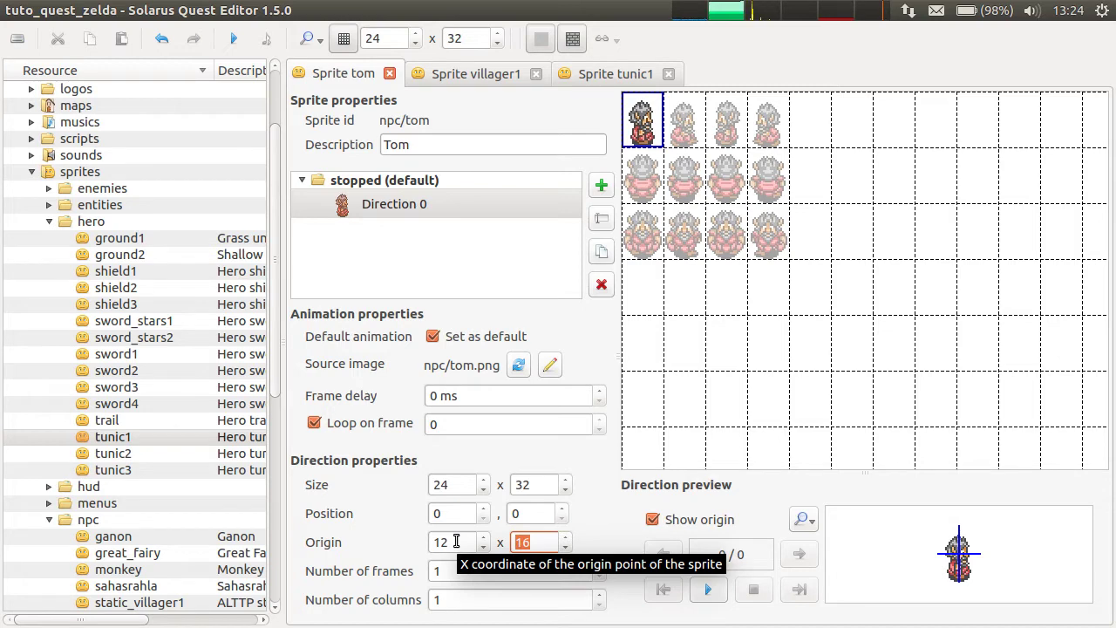
pyautogui.write('21')
pyautogui.press('Return')
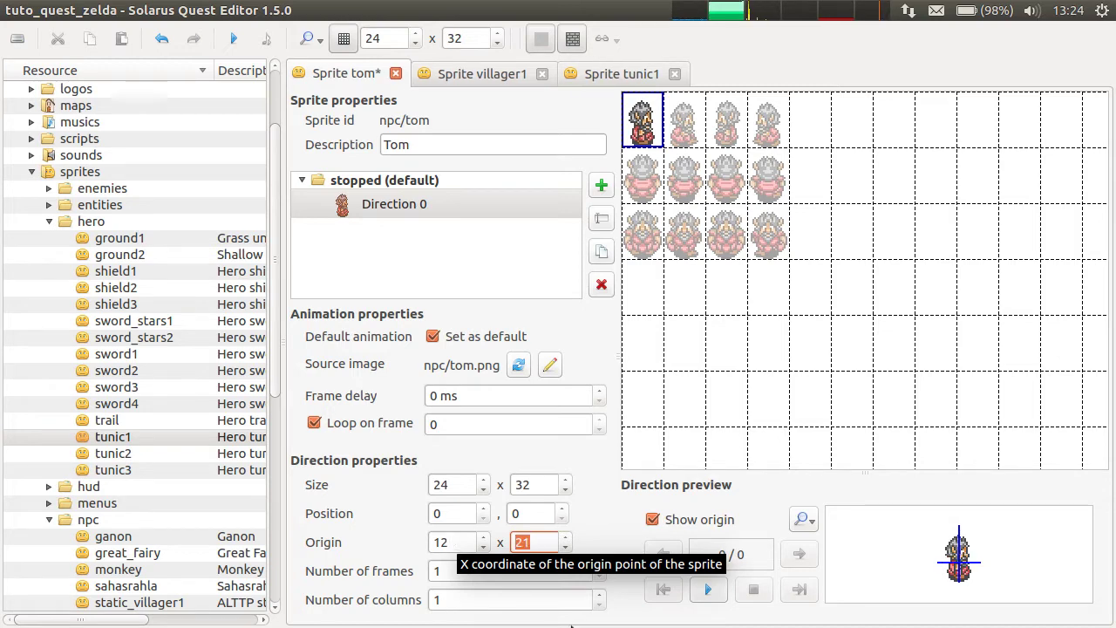
pyautogui.write('29')
pyautogui.press('Return')
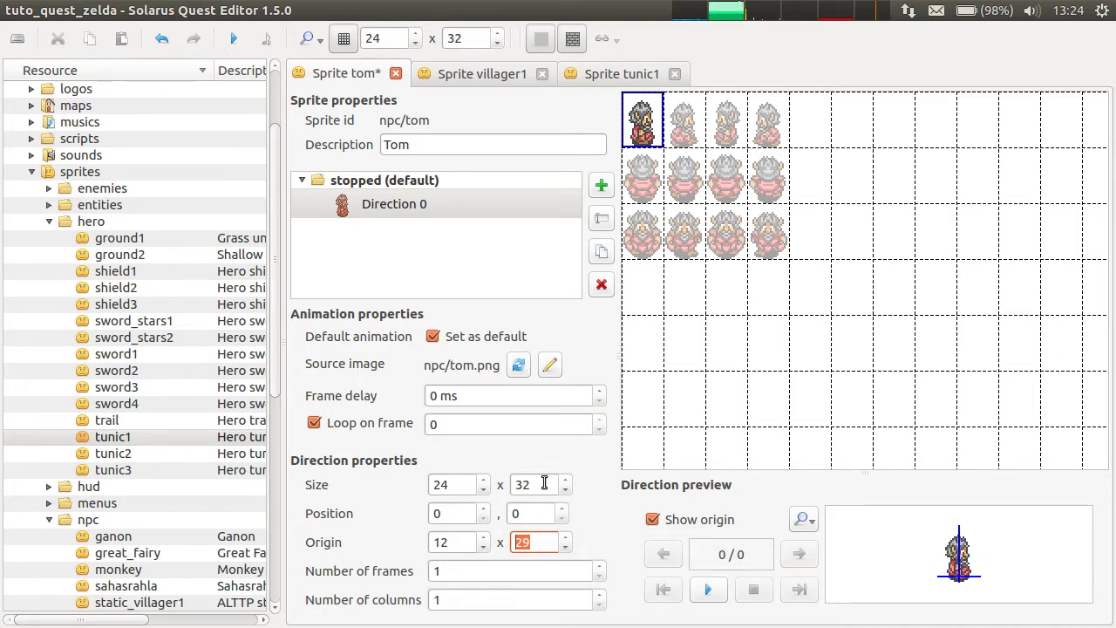
pyautogui.moveTo(549, 479); pyautogui.dragTo(493, 484)
pyautogui.click(535, 546)
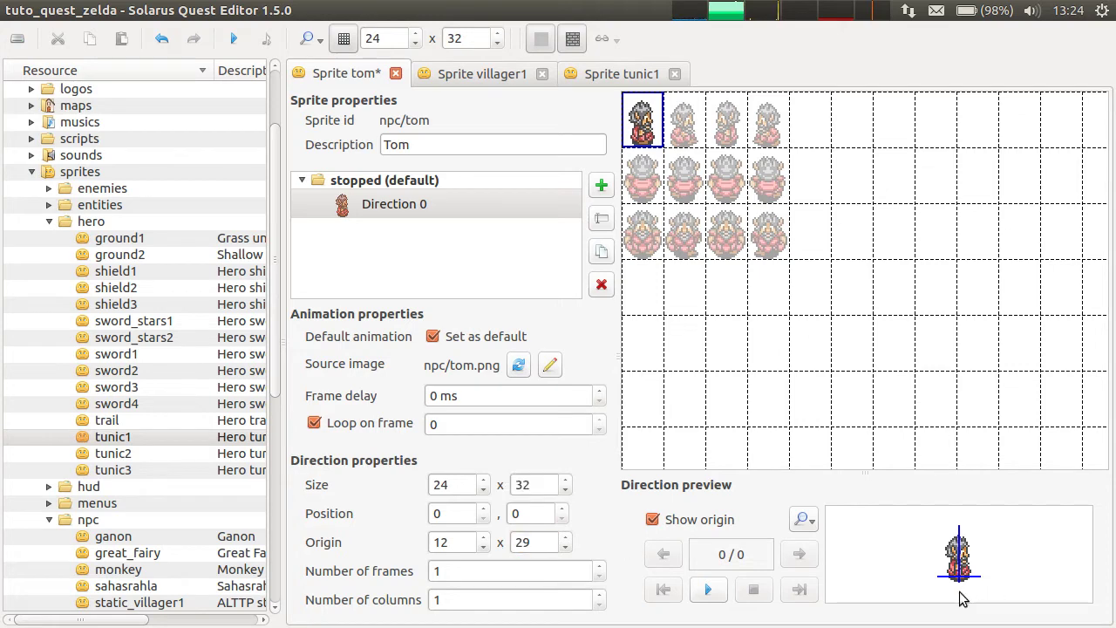
pyautogui.hotkey('ctrl', 's')
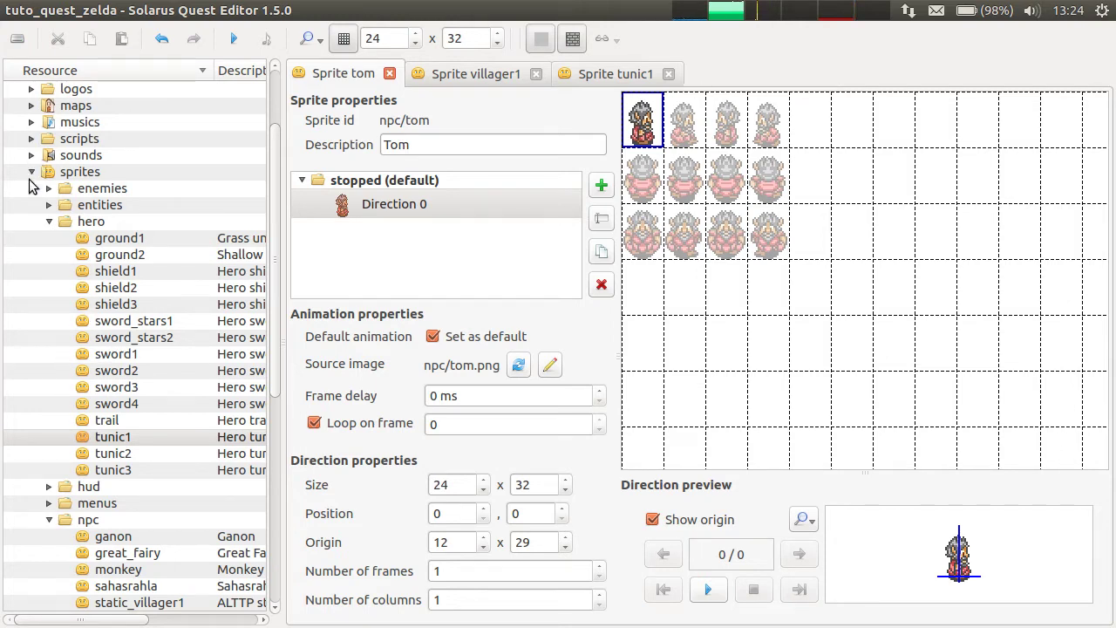
# Step: Duplicate tom's Direction 0 to create the up, left and down directions on their matching source frames, and save the sprite
pyautogui.scroll(1, 33, 183)
pyautogui.click(428, 209)
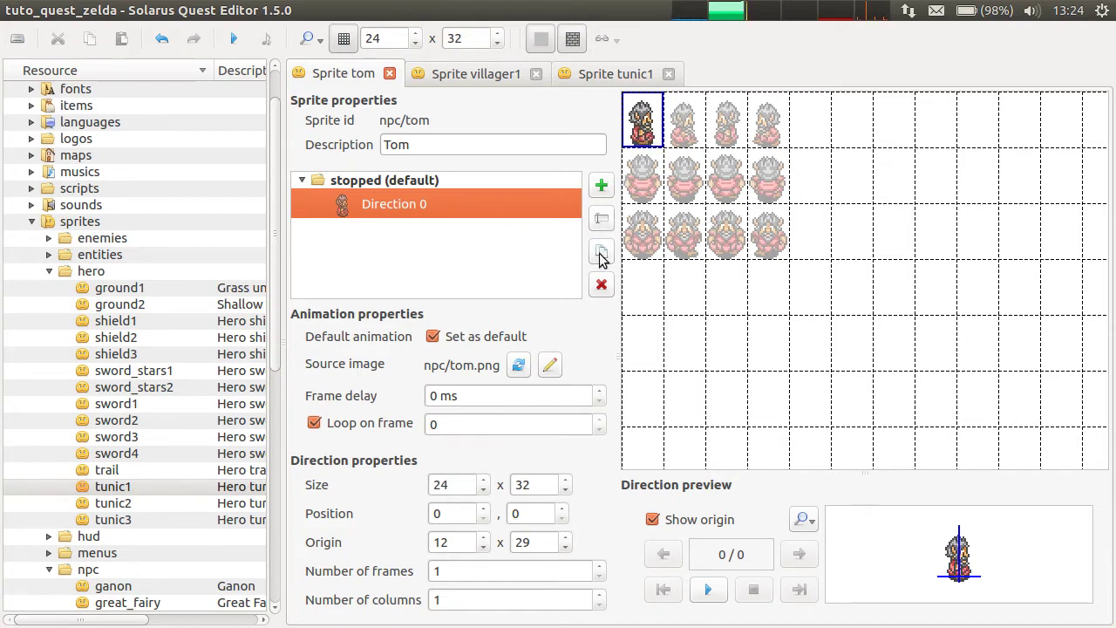
pyautogui.click(646, 136)
pyautogui.moveTo(647, 135); pyautogui.dragTo(654, 218)
pyautogui.click(673, 201)
pyautogui.click(754, 149)
pyautogui.click(680, 253)
pyautogui.hotkey('ctrl', 's')
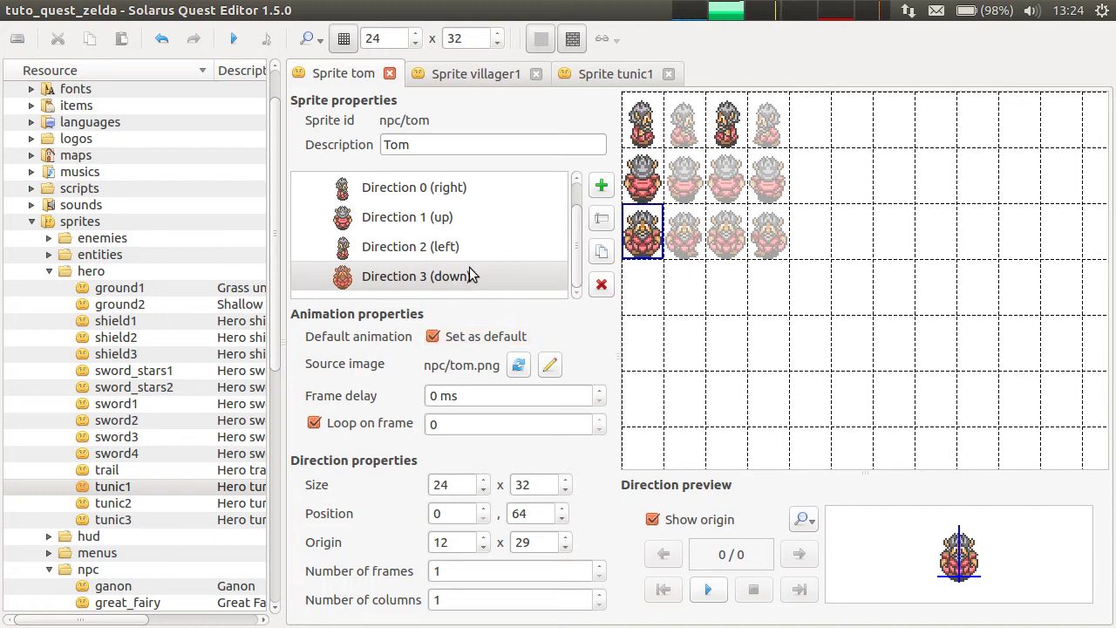
pyautogui.click(470, 272)
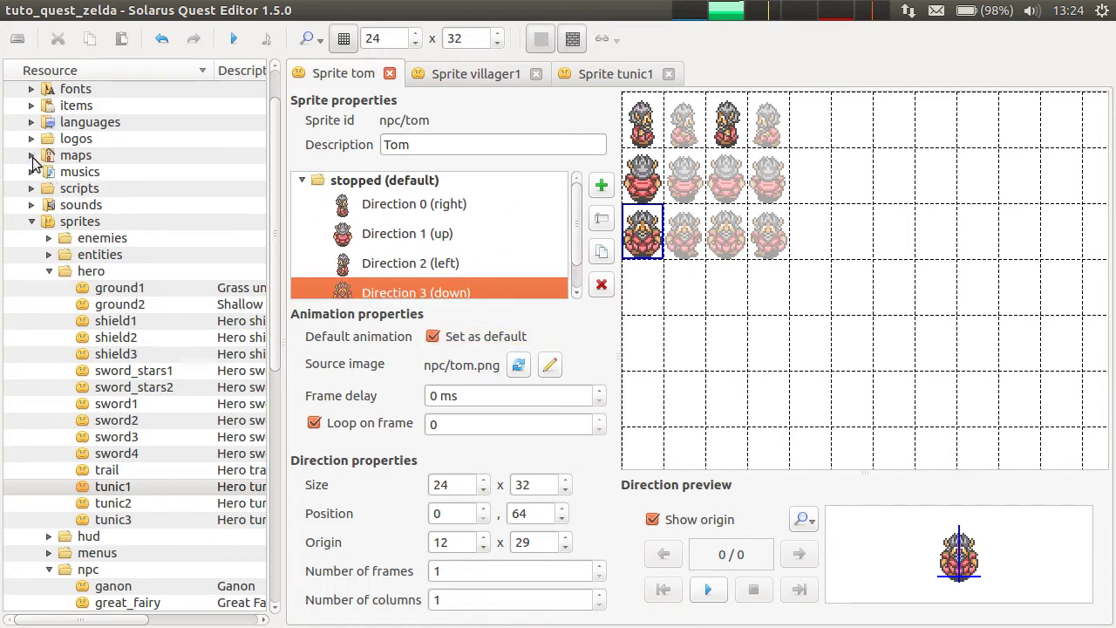
# Step: Open the teletransportation/cave map, show its grid and place a non-playing character at 152, 125 near the middle of the floor
pyautogui.click(31, 157)
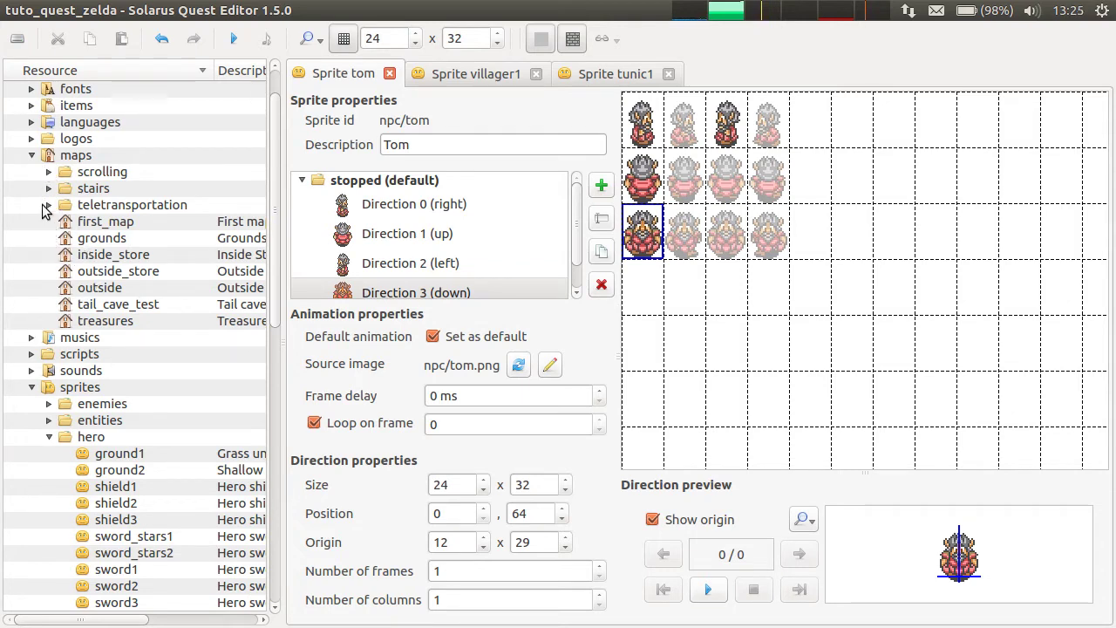
pyautogui.click(49, 205)
pyautogui.doubleClick(103, 222)
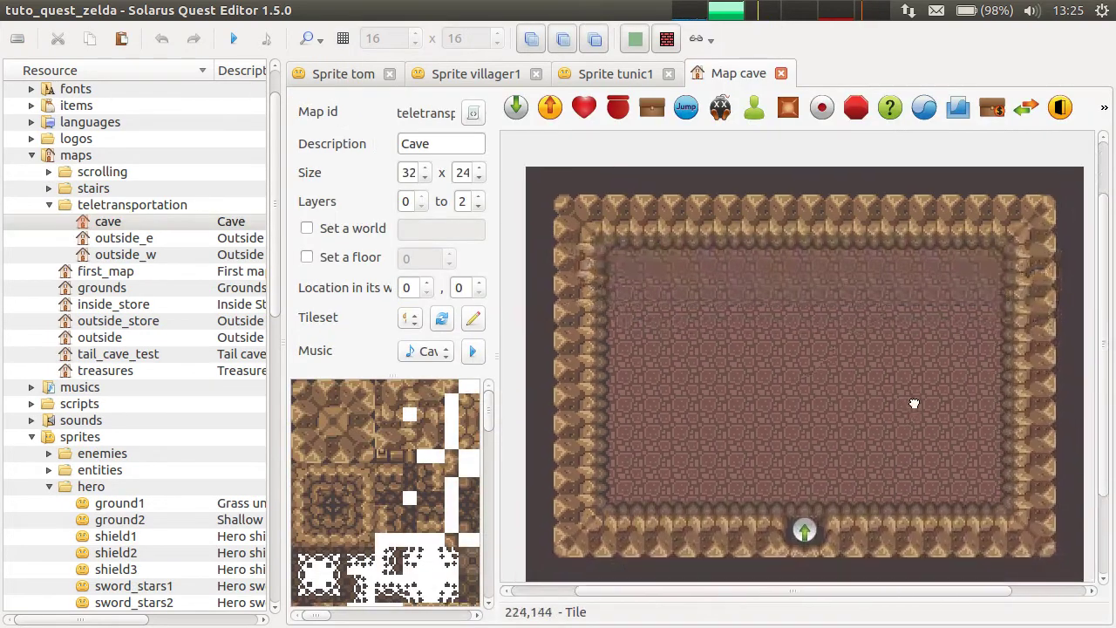
pyautogui.click(754, 107)
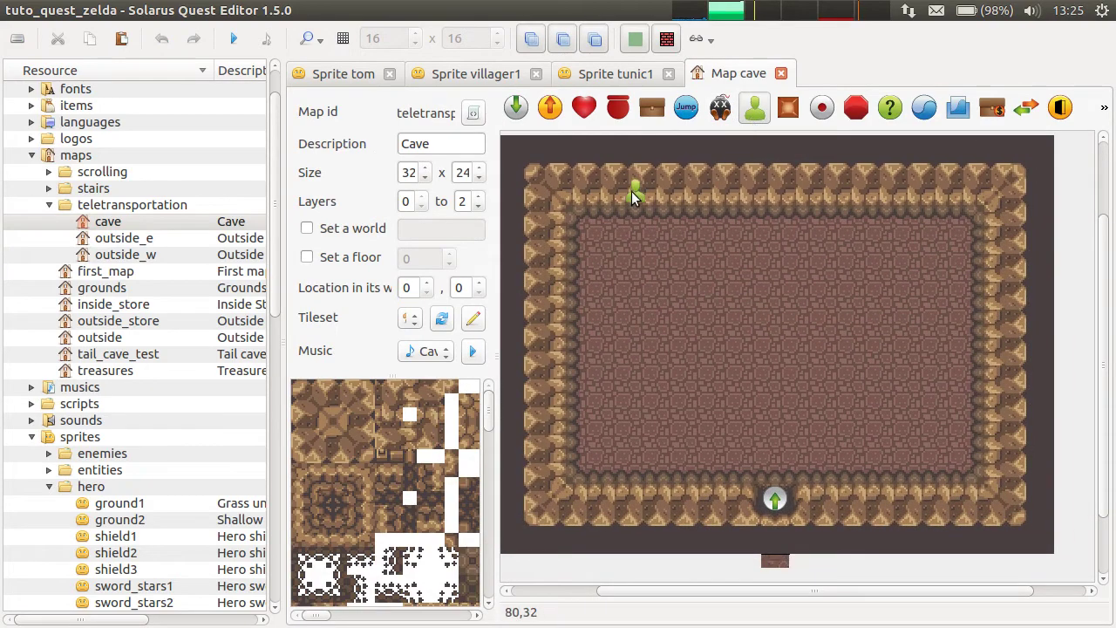
pyautogui.click(650, 183)
pyautogui.hotkey('ctrl', 'g')
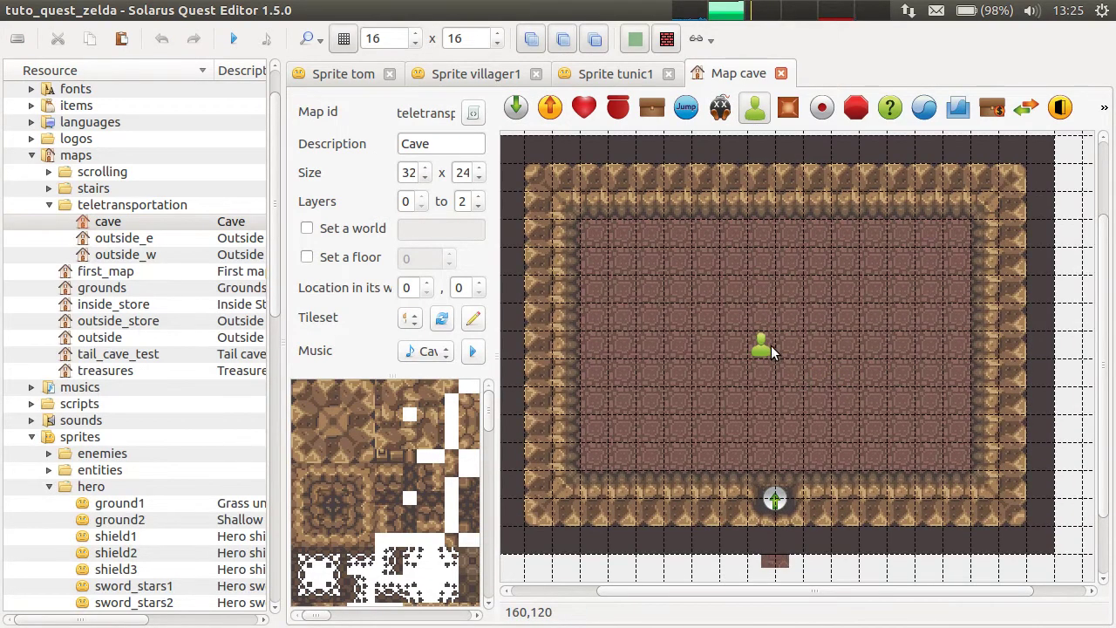
pyautogui.click(763, 349)
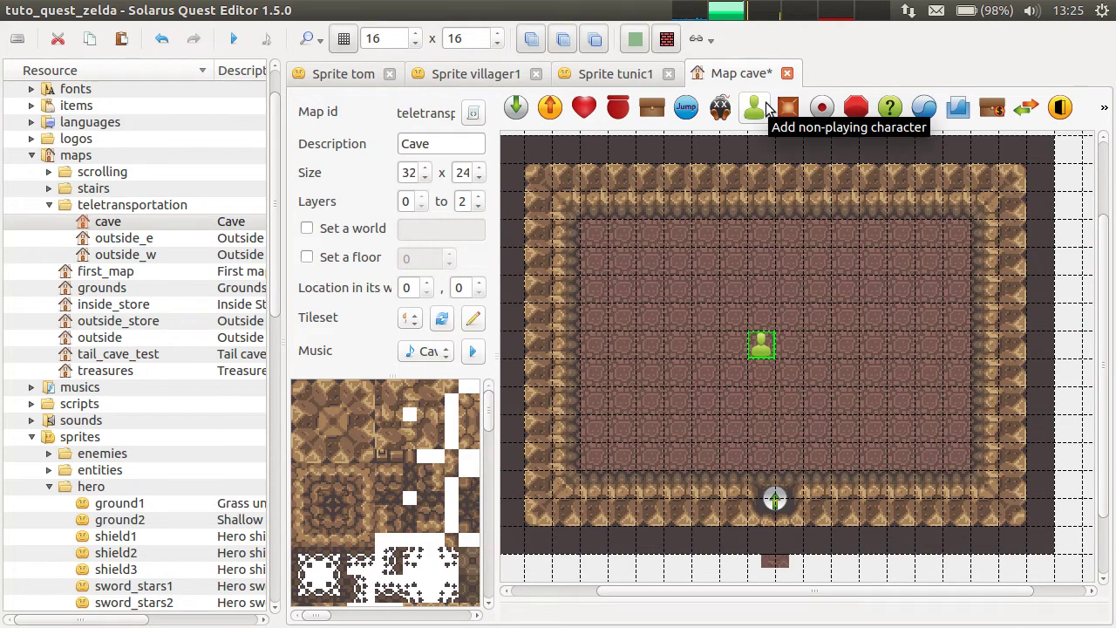
# Step: Assign the Tom sprite from the npc folder to the cave's new NPC and save the map
pyautogui.doubleClick(765, 347)
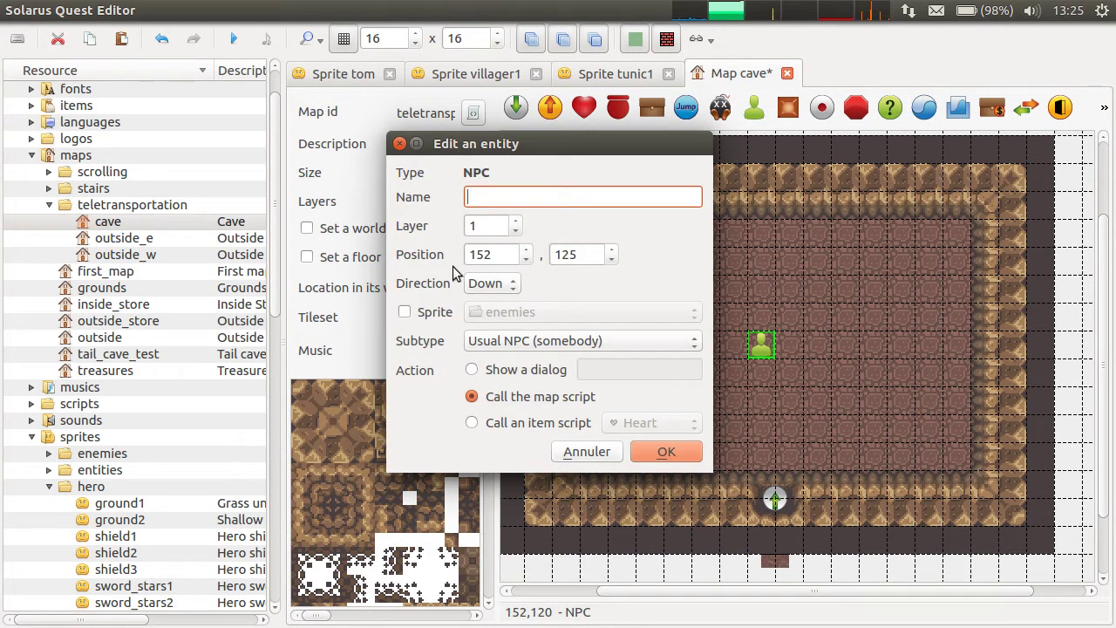
pyautogui.click(408, 313)
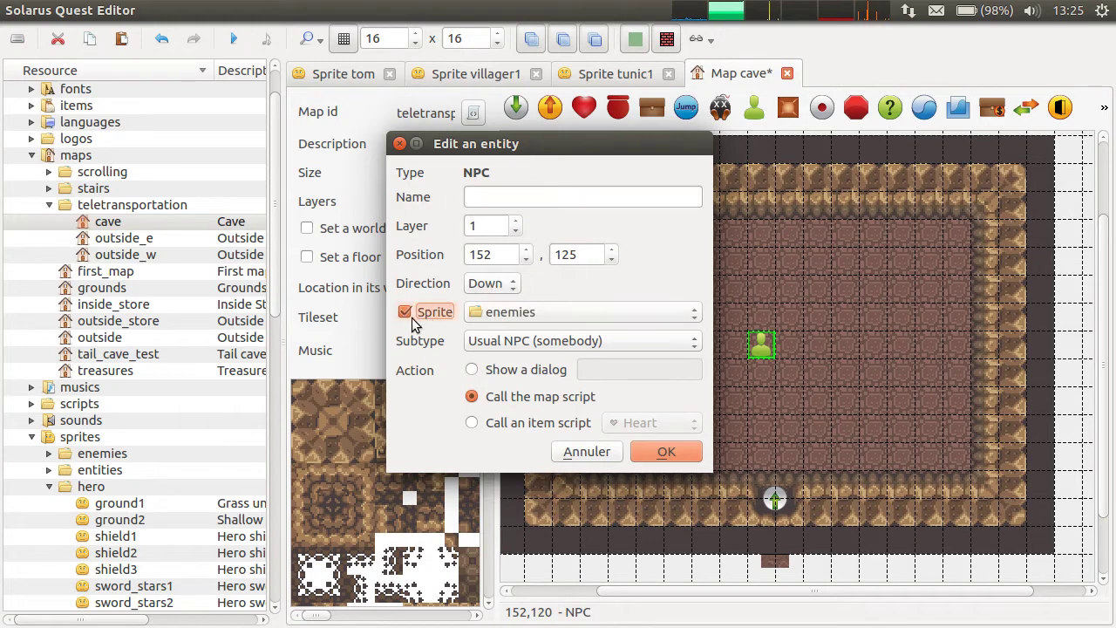
pyautogui.click(527, 312)
pyautogui.click(527, 311)
pyautogui.click(536, 311)
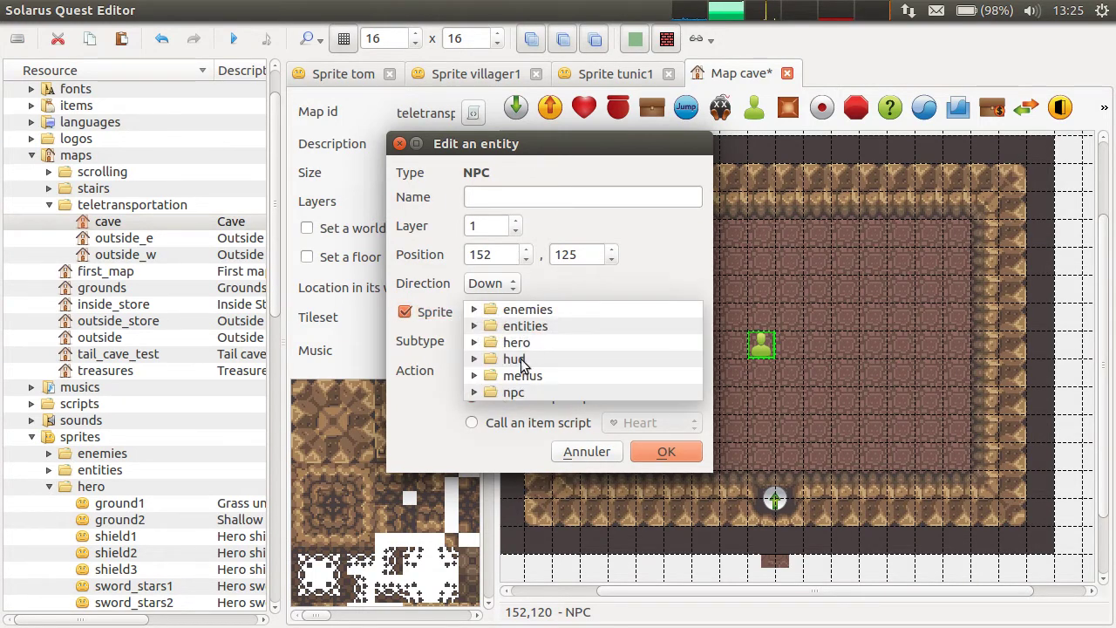
pyautogui.click(503, 391)
pyautogui.click(615, 312)
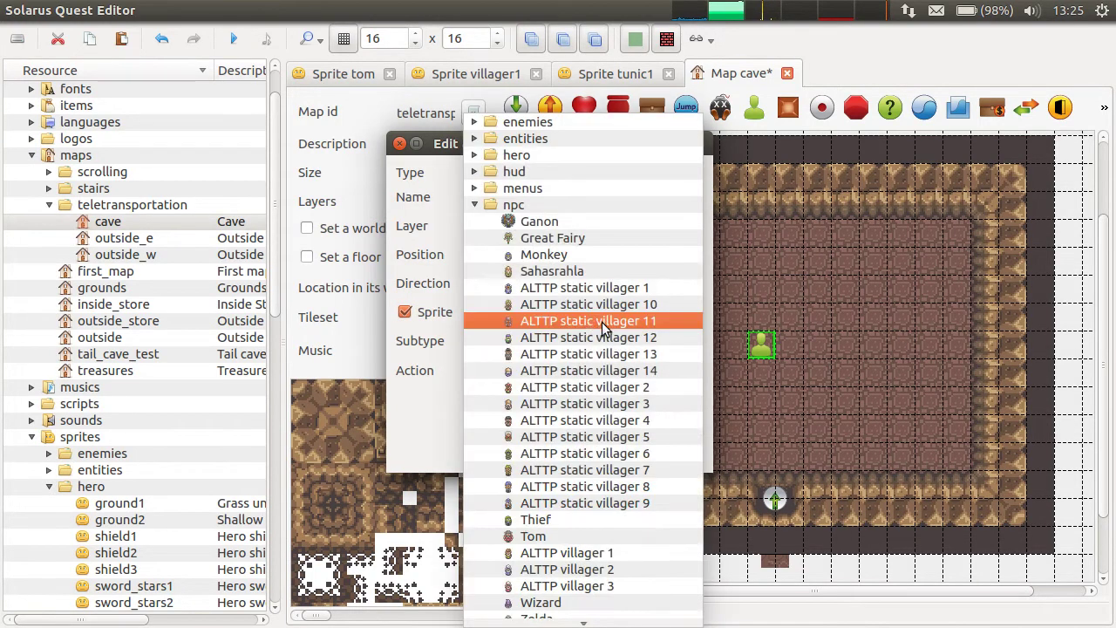
pyautogui.click(575, 528)
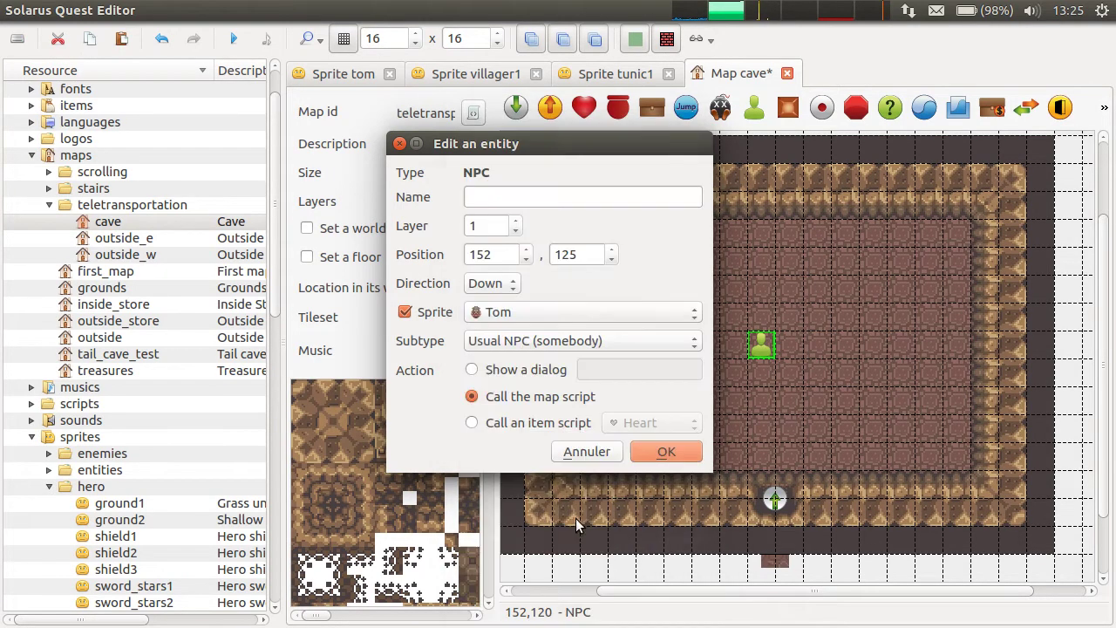
pyautogui.click(667, 449)
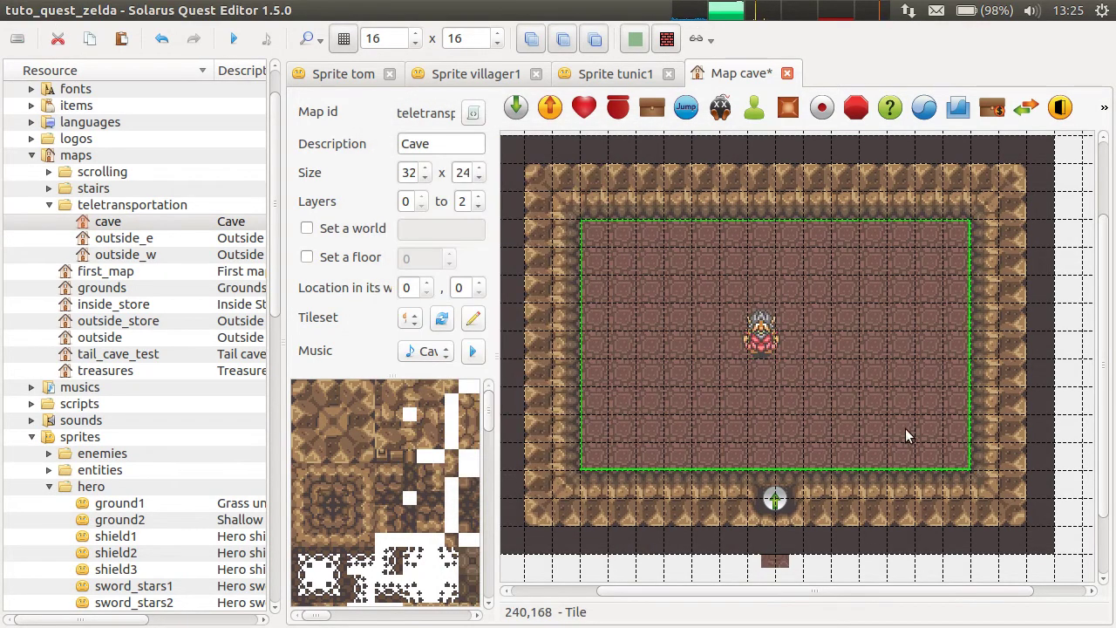
pyautogui.hotkey('ctrl', 's')
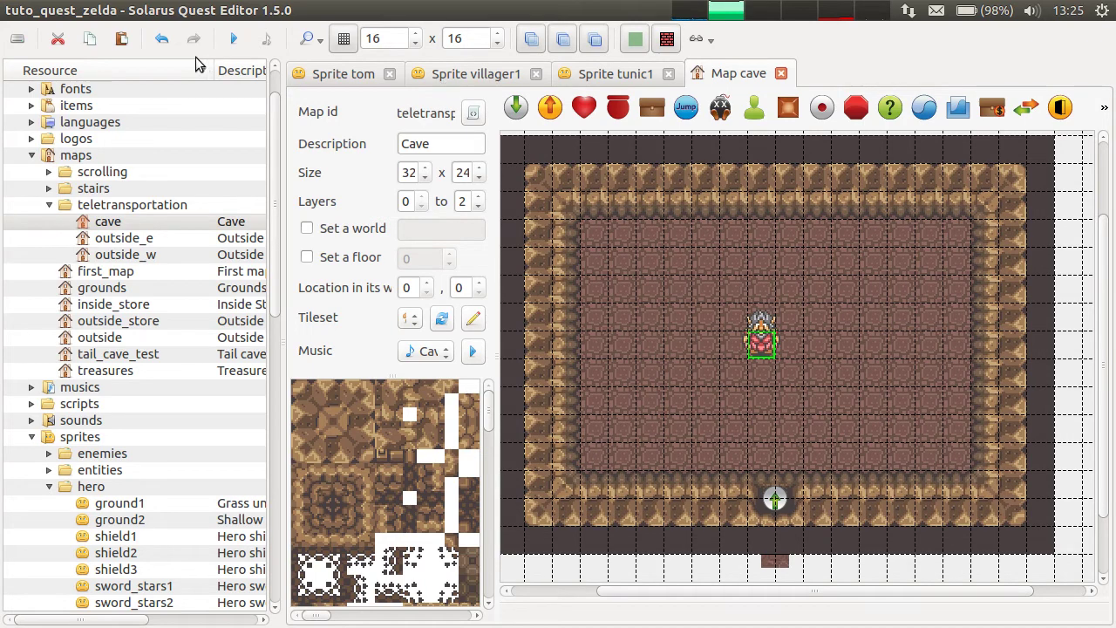
# Step: Run the quest, walk the hero around Tom in the cave to test collisions and overlap, and close the game
pyautogui.click(233, 38)
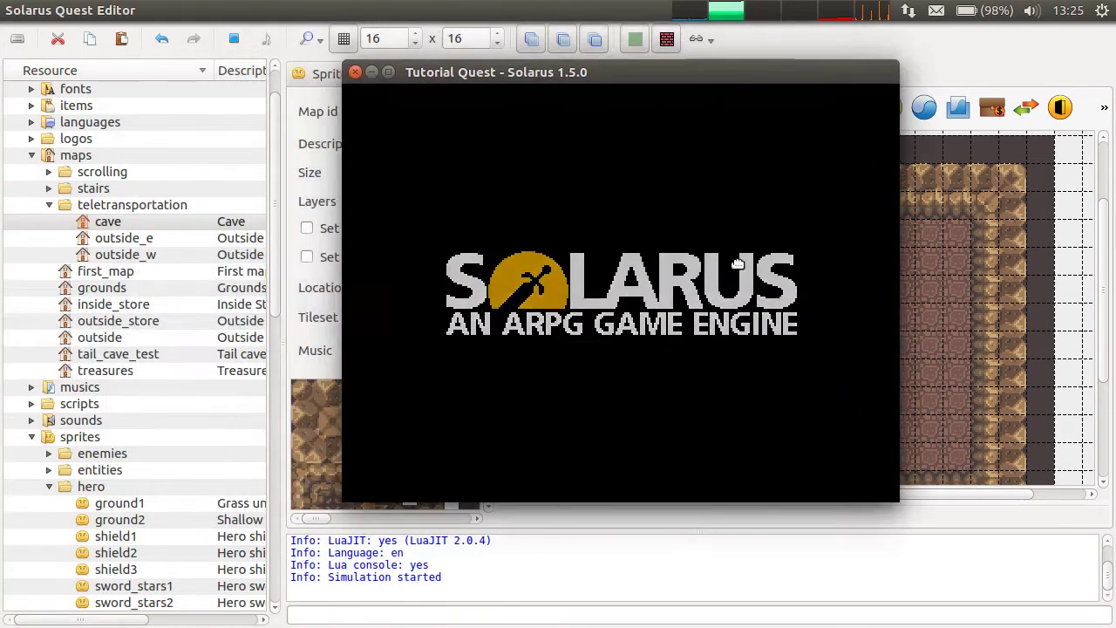
pyautogui.press('Up')
pyautogui.press('Left')
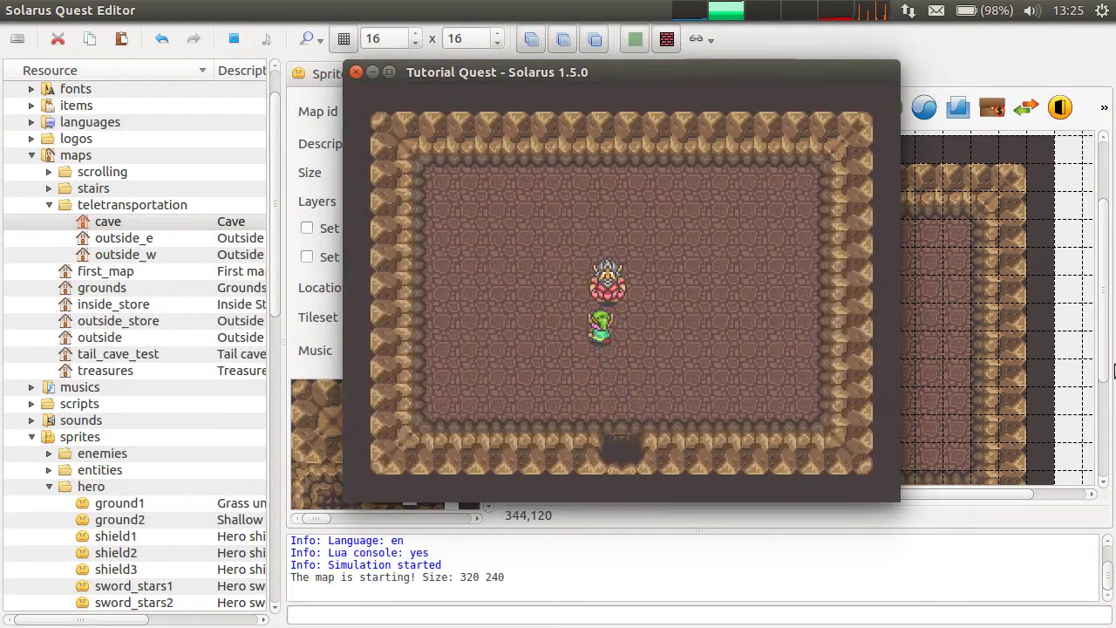
pyautogui.press('Right')
pyautogui.press('Down')
pyautogui.press('Up')
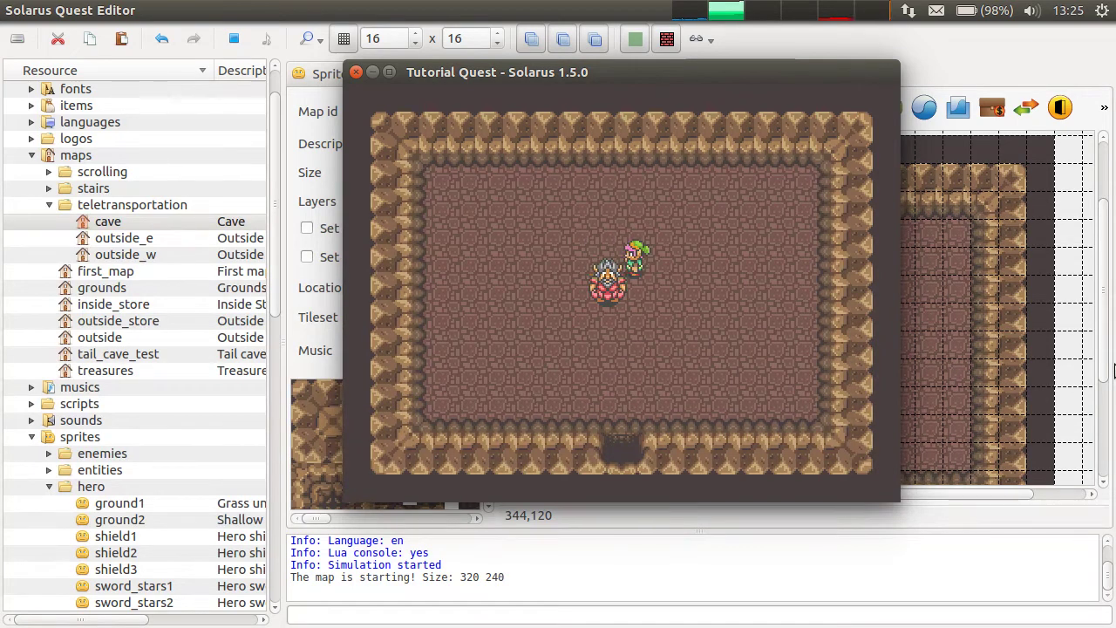
pyautogui.press('Left')
pyautogui.press('Down')
pyautogui.press('Up')
pyautogui.press('Right')
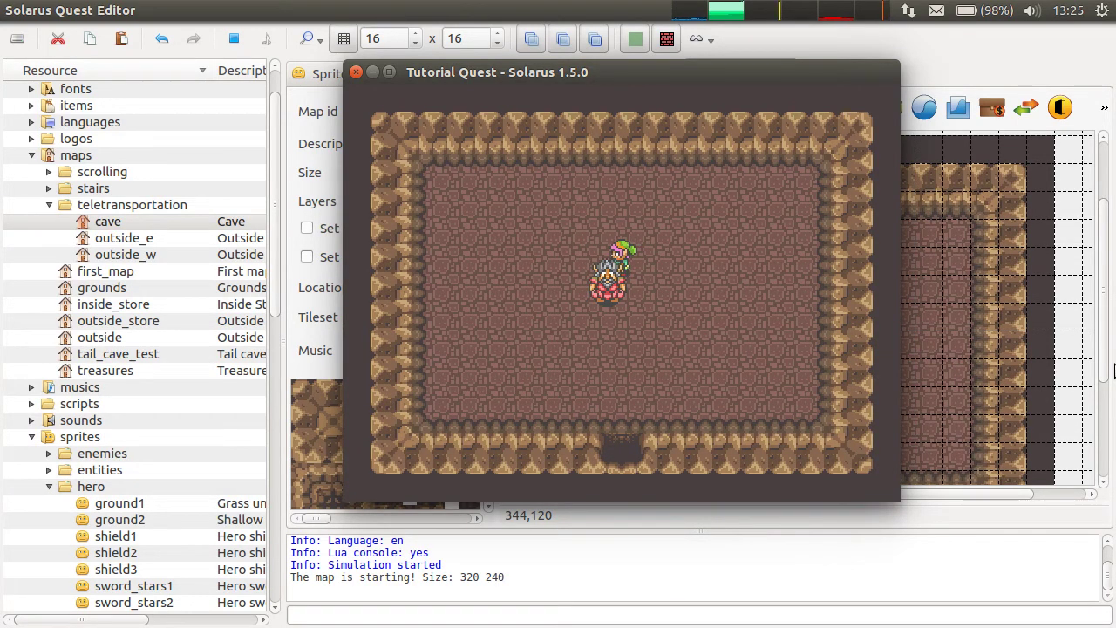
pyautogui.press('Left')
pyautogui.press('Right')
pyautogui.press('Down')
pyautogui.press('Left')
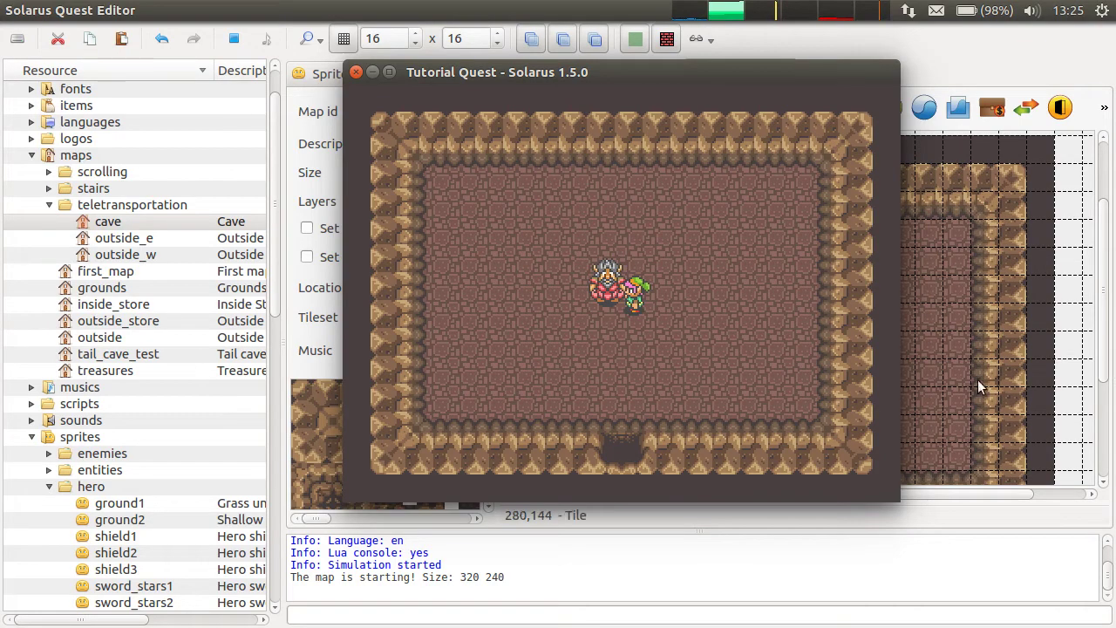
pyautogui.click(356, 72)
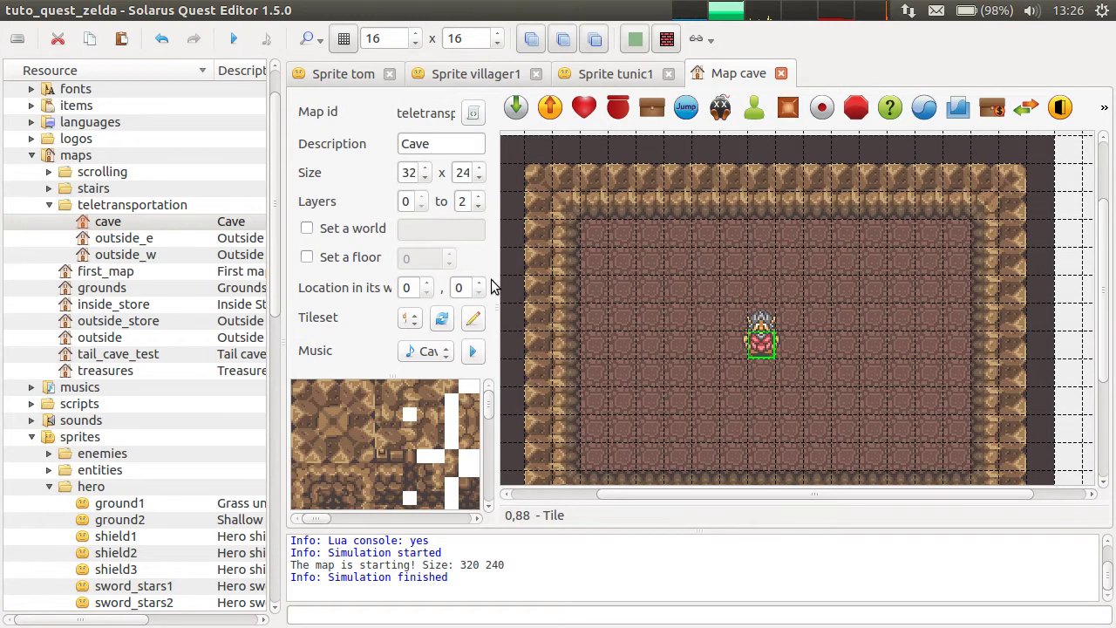
# Step: Return to the tom sprite and collapse the console to give the sprite editor its full height
pyautogui.click(344, 75)
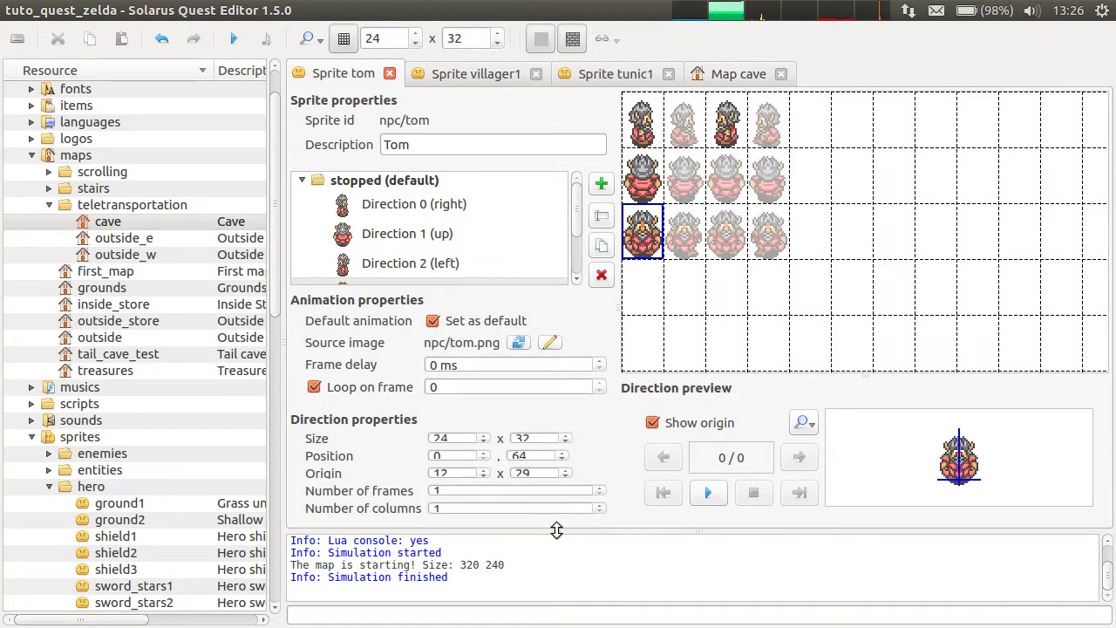
pyautogui.moveTo(555, 528); pyautogui.dragTo(555, 580)
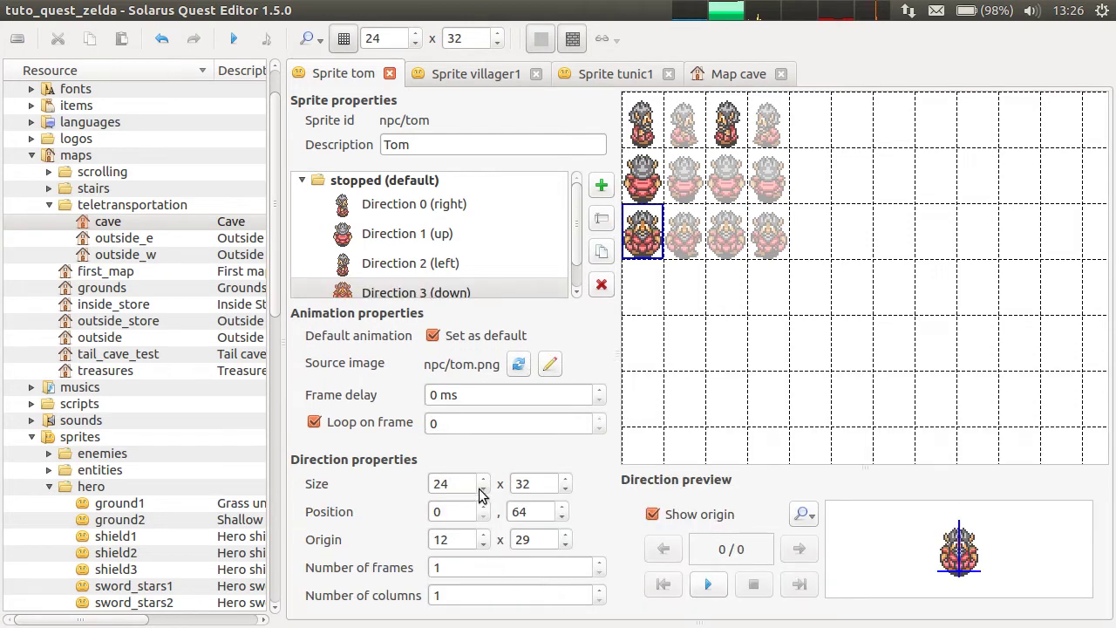
# Step: Set the origin of Tom's down direction in the stopped animation to 0, 0 and save the sprite
pyautogui.click(639, 283)
pyautogui.click(656, 236)
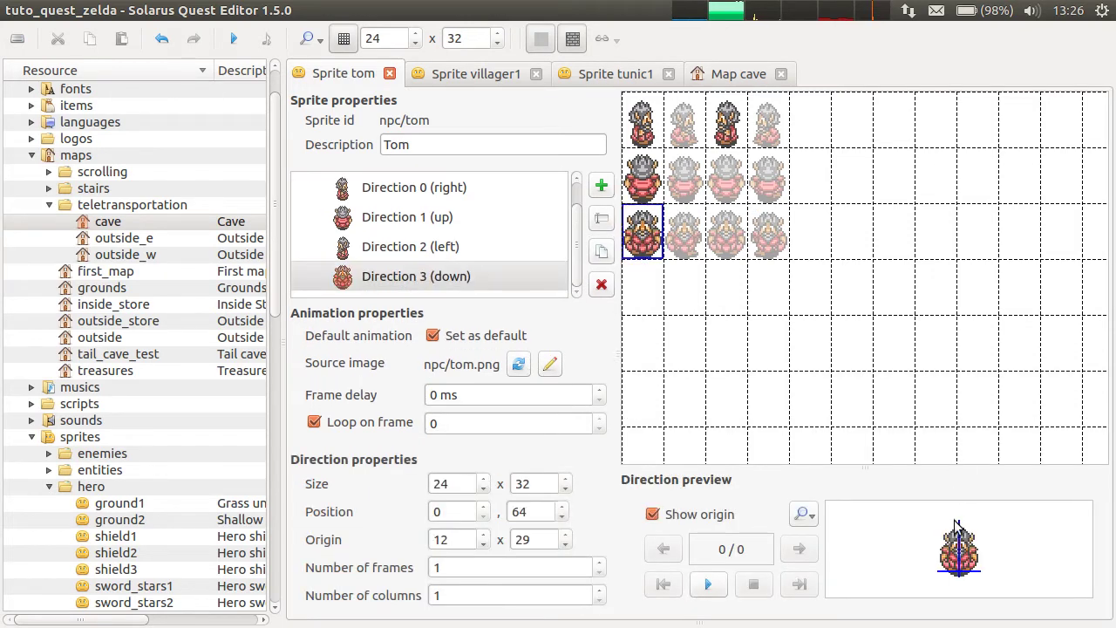
pyautogui.moveTo(453, 538); pyautogui.dragTo(398, 538)
pyautogui.write('0')
pyautogui.press('Tab')
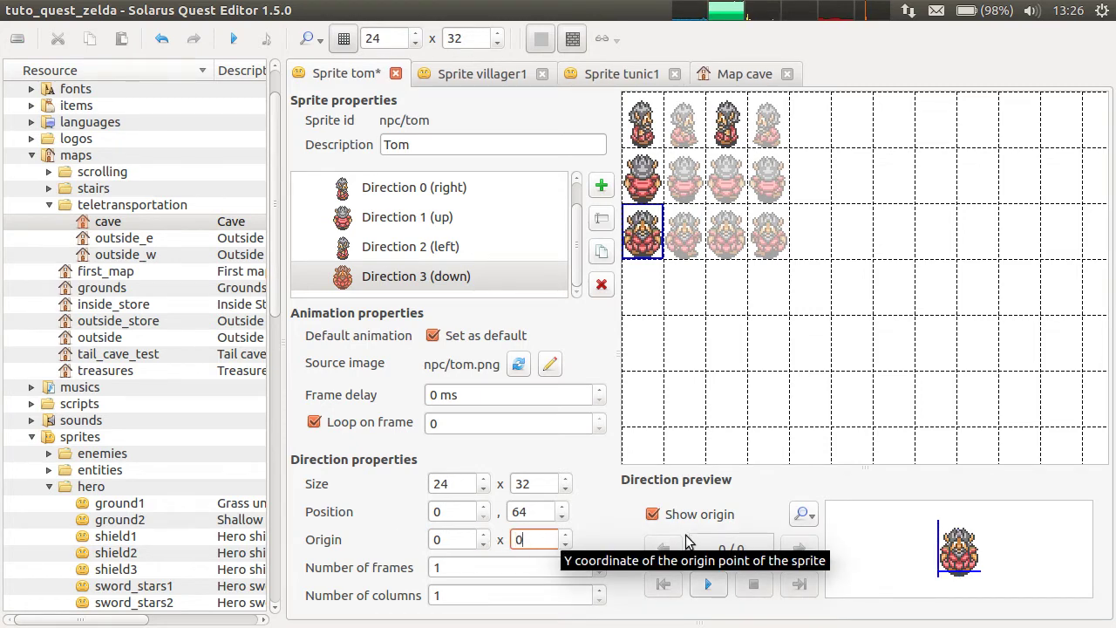
pyautogui.click(431, 539)
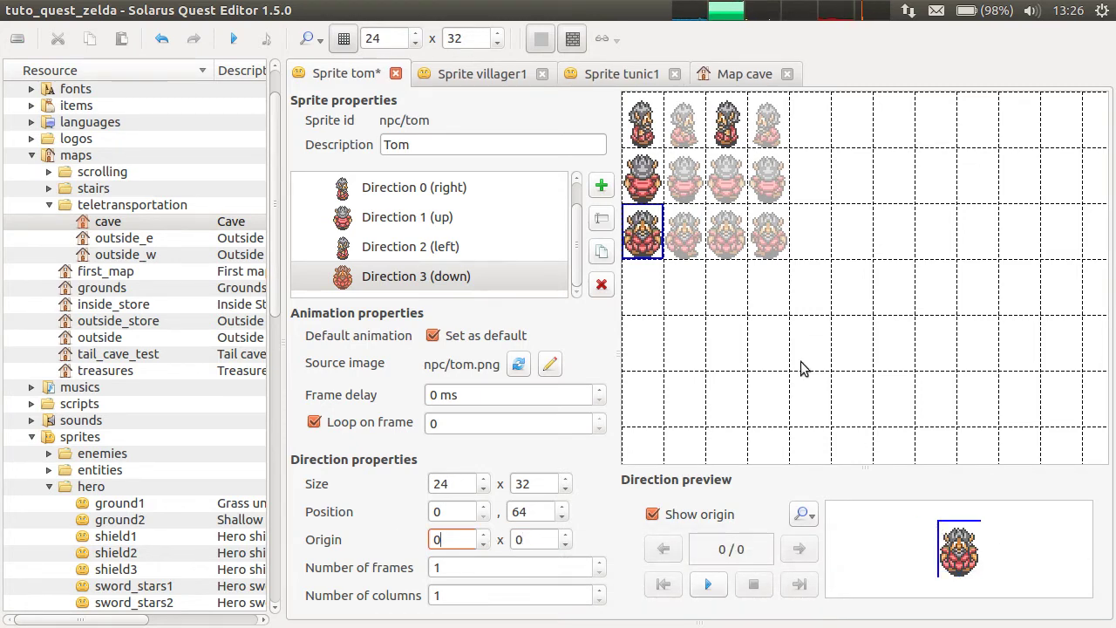
pyautogui.hotkey('ctrl', 's')
# Step: Close and reopen the cave map and show its grid to examine how Tom lines up with his collision box
pyautogui.click(742, 70)
pyautogui.click(774, 73)
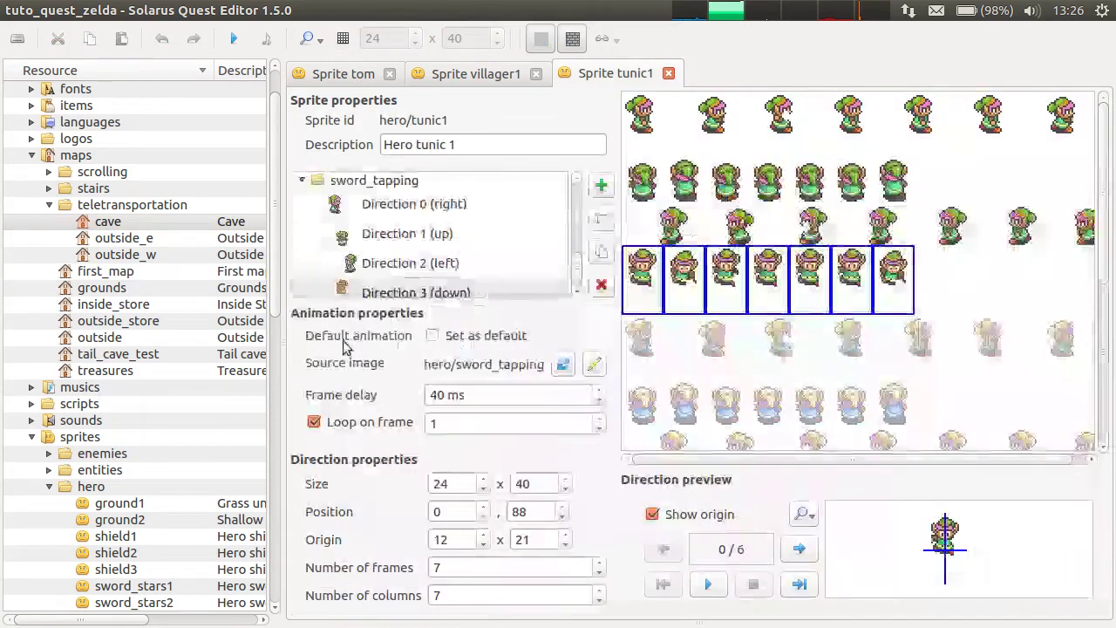
pyautogui.doubleClick(104, 223)
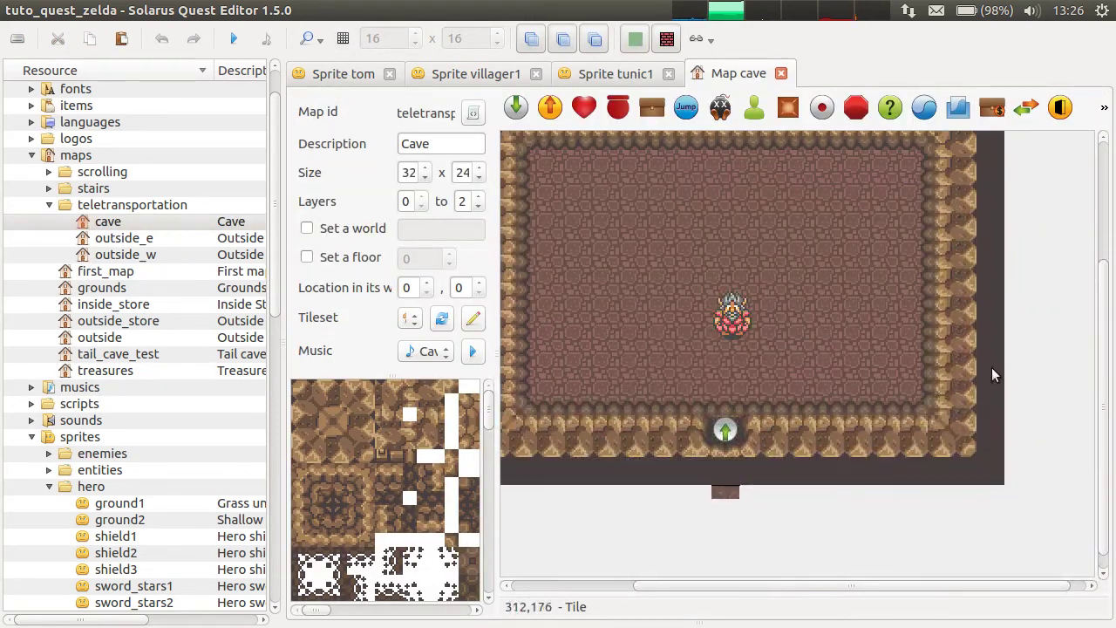
pyautogui.moveTo(1025, 206); pyautogui.dragTo(594, 376)
pyautogui.hotkey('ctrl', 'g')
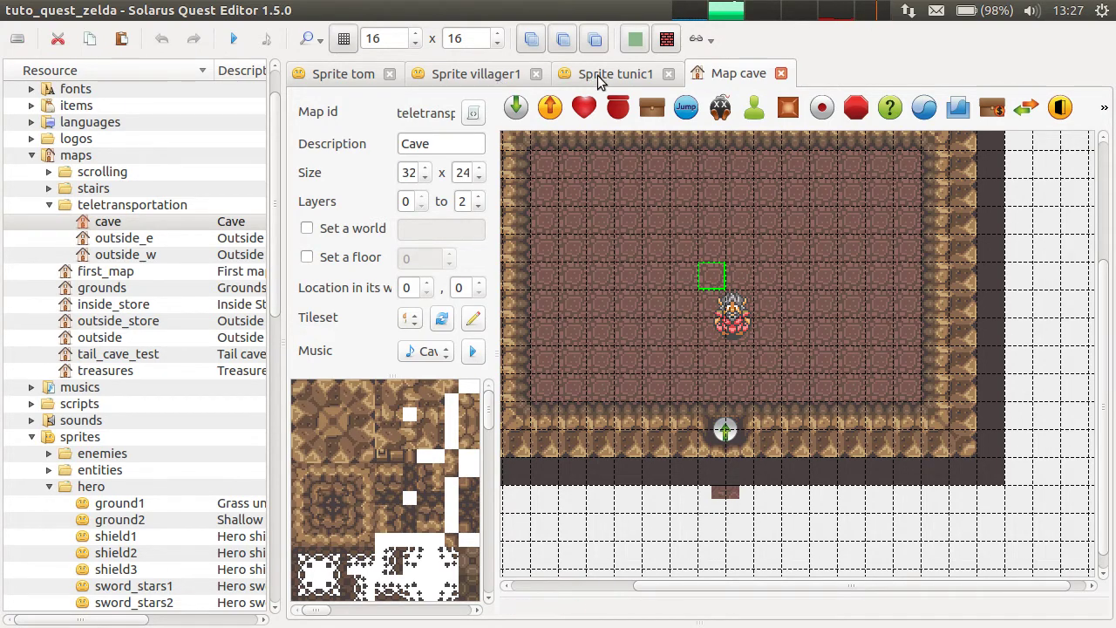
# Step: Set the origin of the tom sprite's down direction back to 12, 29 and save the sprite
pyautogui.scroll(2, 598, 81)
pyautogui.scroll(1, 598, 81)
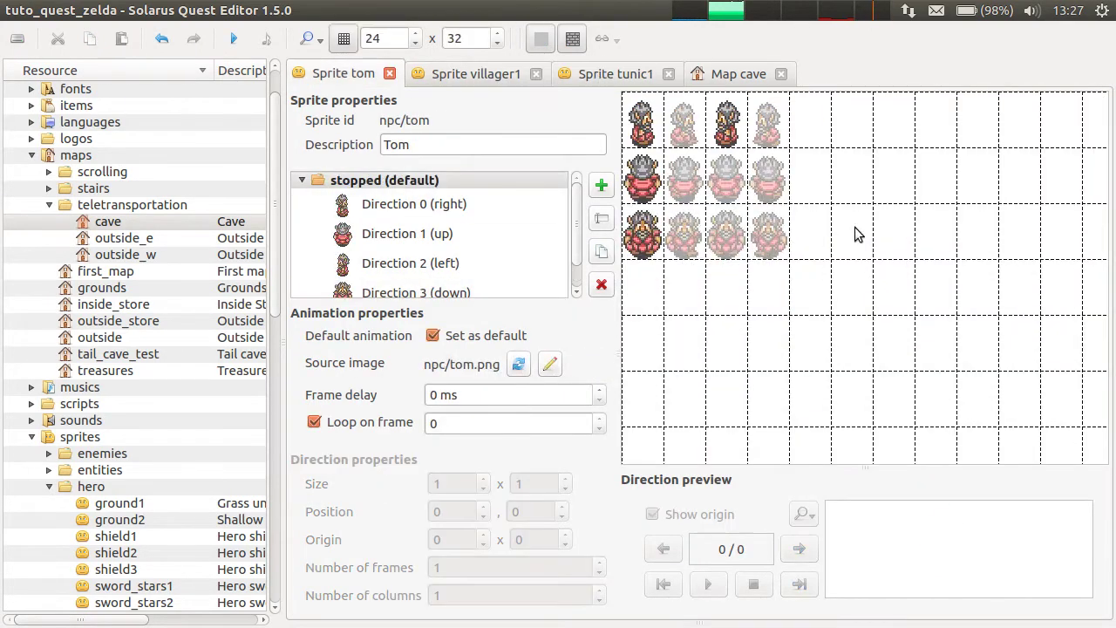
pyautogui.click(650, 258)
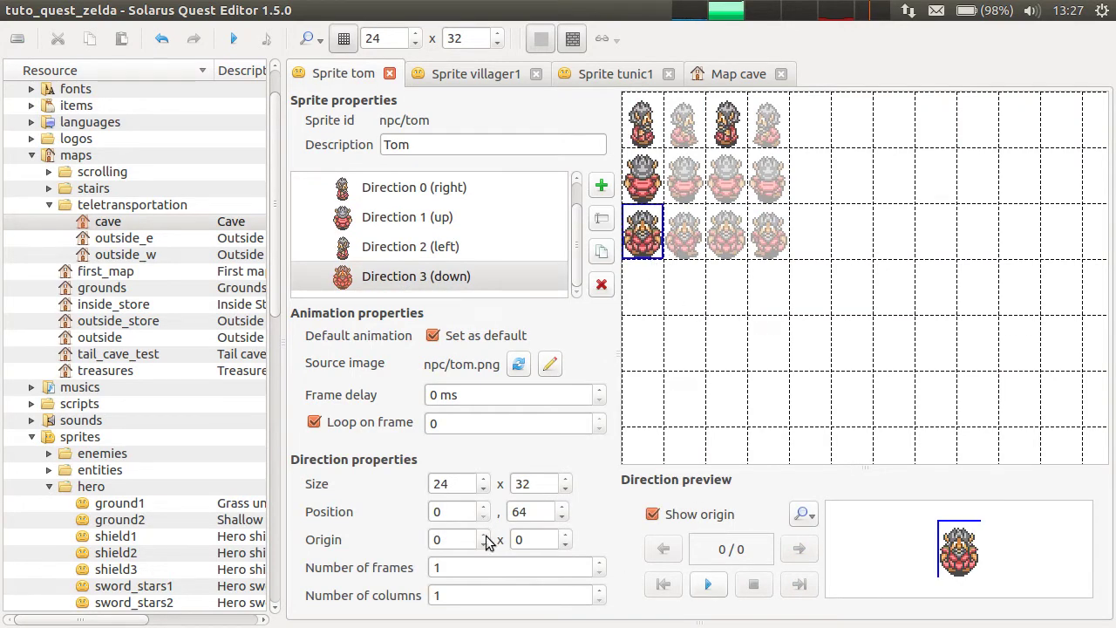
pyautogui.doubleClick(451, 540)
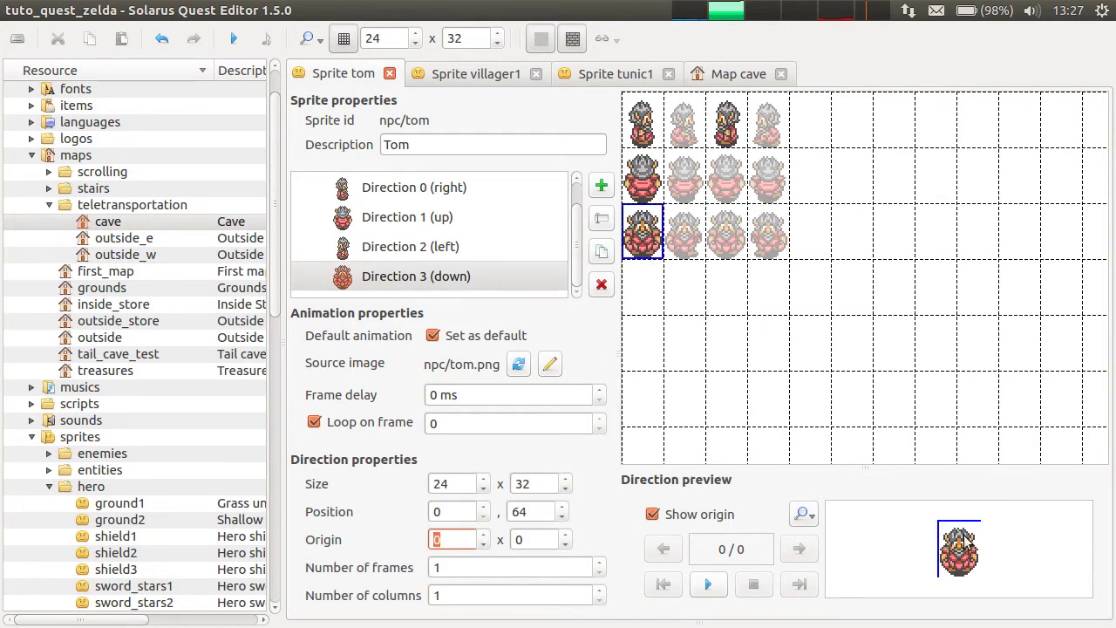
pyautogui.click(536, 539)
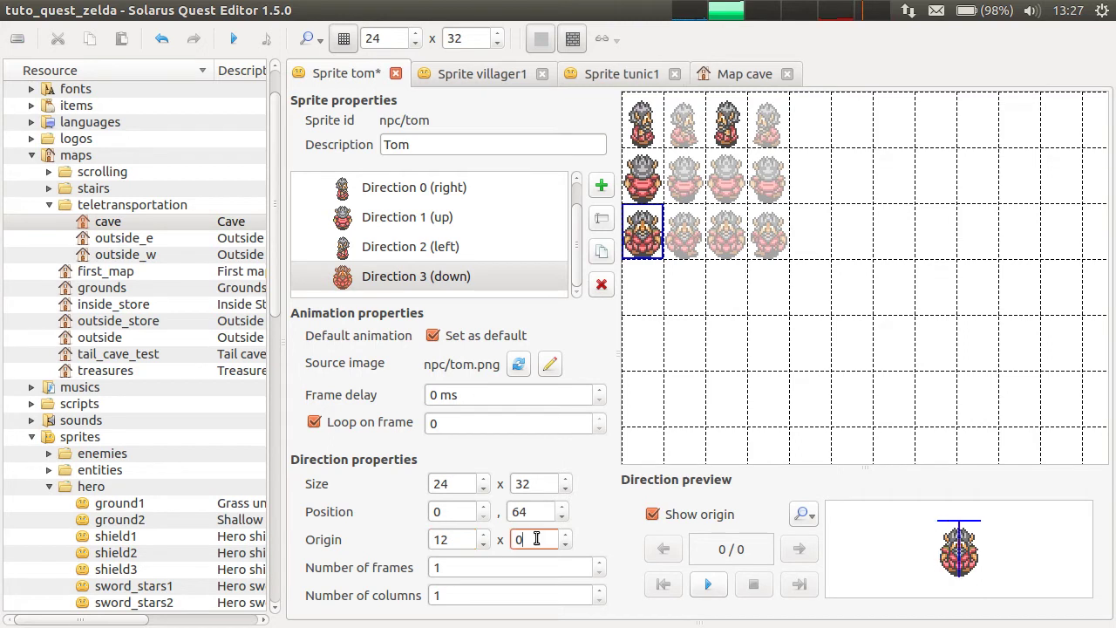
pyautogui.doubleClick(519, 538)
pyautogui.write('21')
pyautogui.doubleClick(539, 540)
pyautogui.write('29')
pyautogui.press('Return')
pyautogui.hotkey('ctrl', 's')
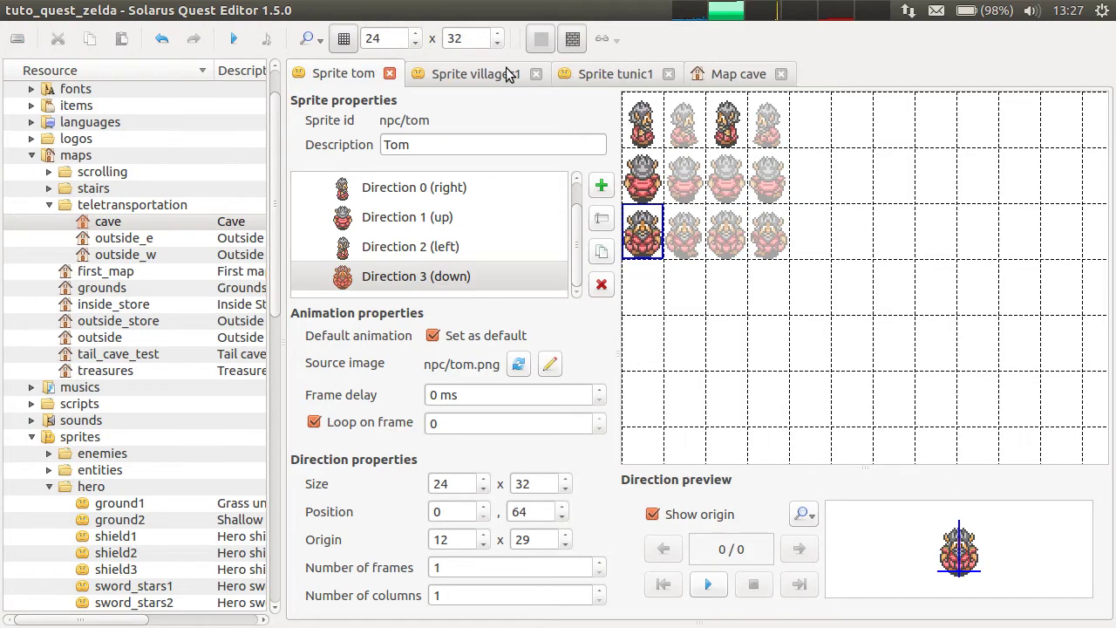
# Step: Reload the cave map, select the Tom NPC and show the grid to check his alignment with the selection box
pyautogui.click(749, 73)
pyautogui.middleClick(705, 77)
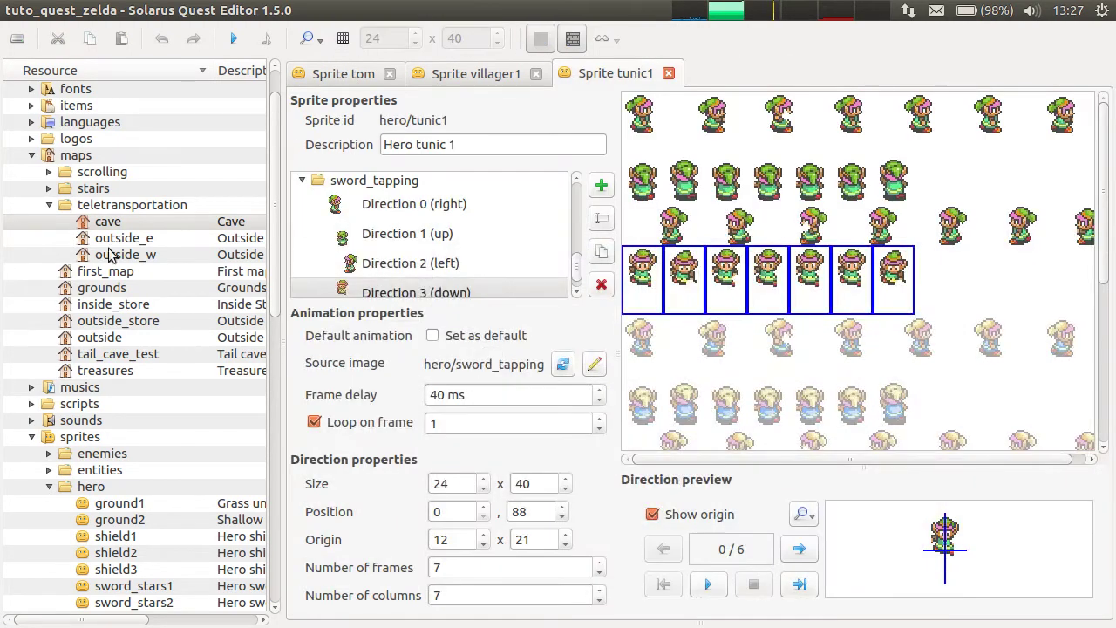
pyautogui.doubleClick(107, 225)
pyautogui.scroll(-2, 801, 303)
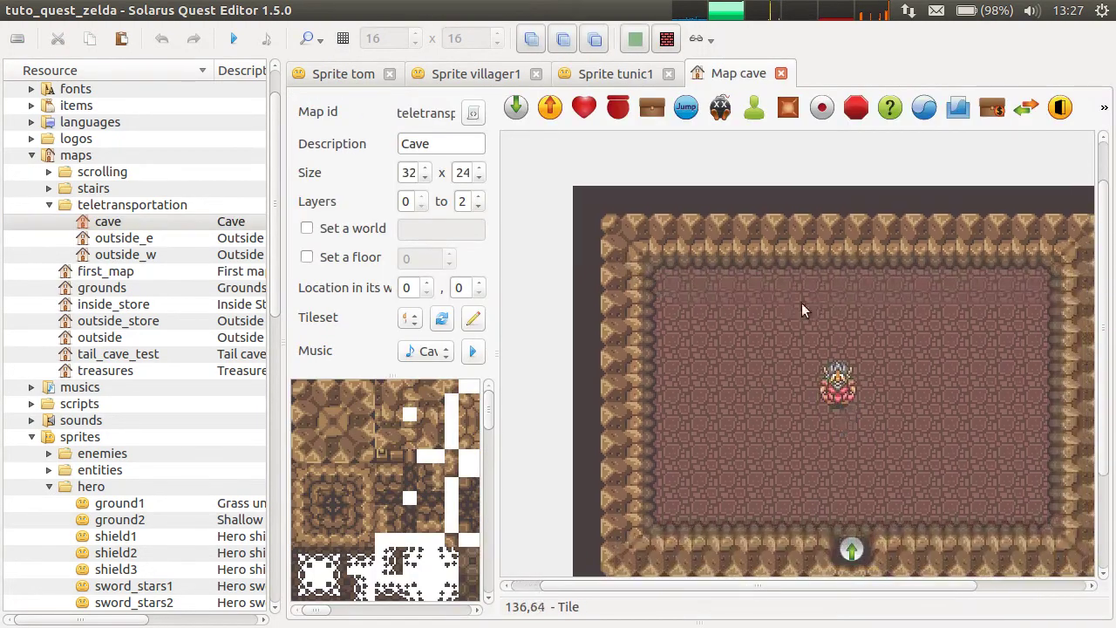
pyautogui.click(837, 394)
pyautogui.scroll(-2, 824, 393)
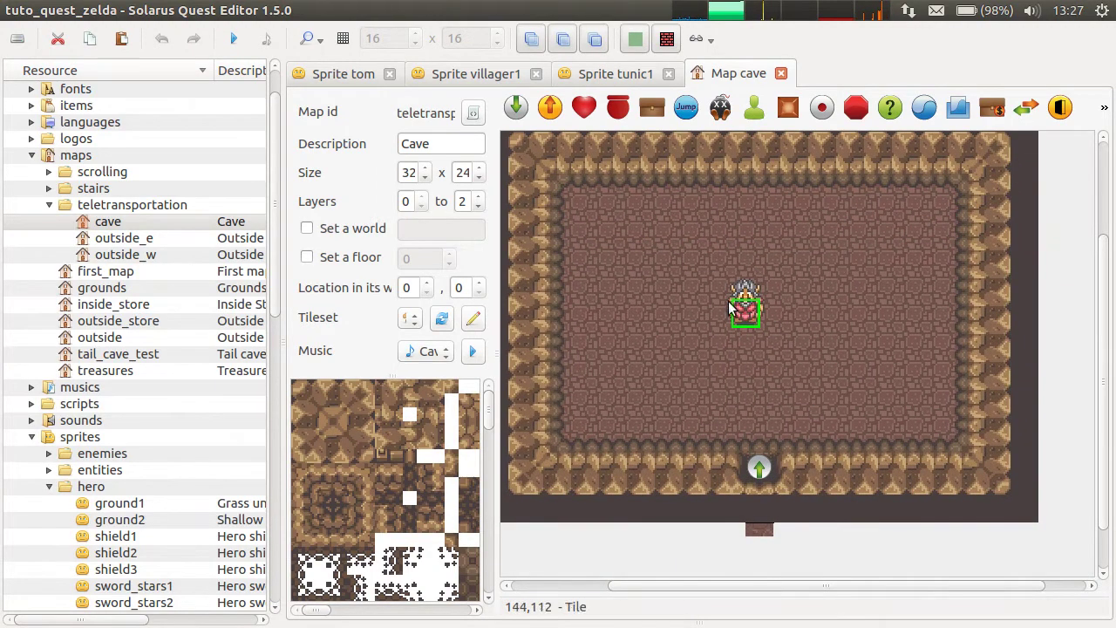
pyautogui.hotkey('ctrl', 'g')
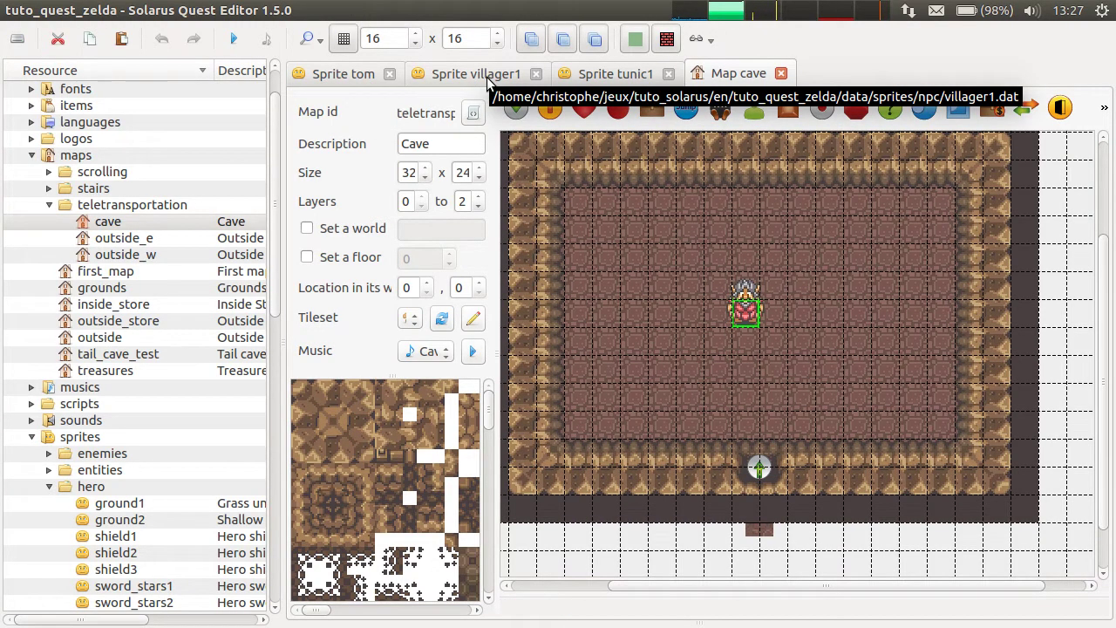
# Step: Examine the size and origin of the left and down directions in the hero tunic1 sprite's sword_tapping animation
pyautogui.scroll(-4, 166, 318)
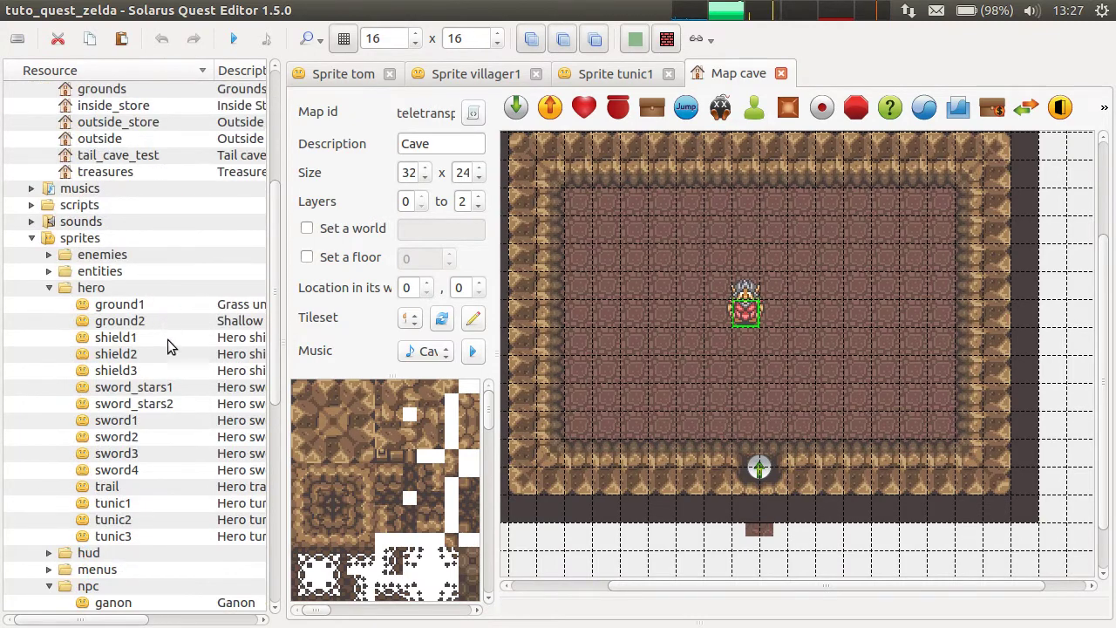
pyautogui.scroll(3, 186, 578)
pyautogui.scroll(1, 182, 155)
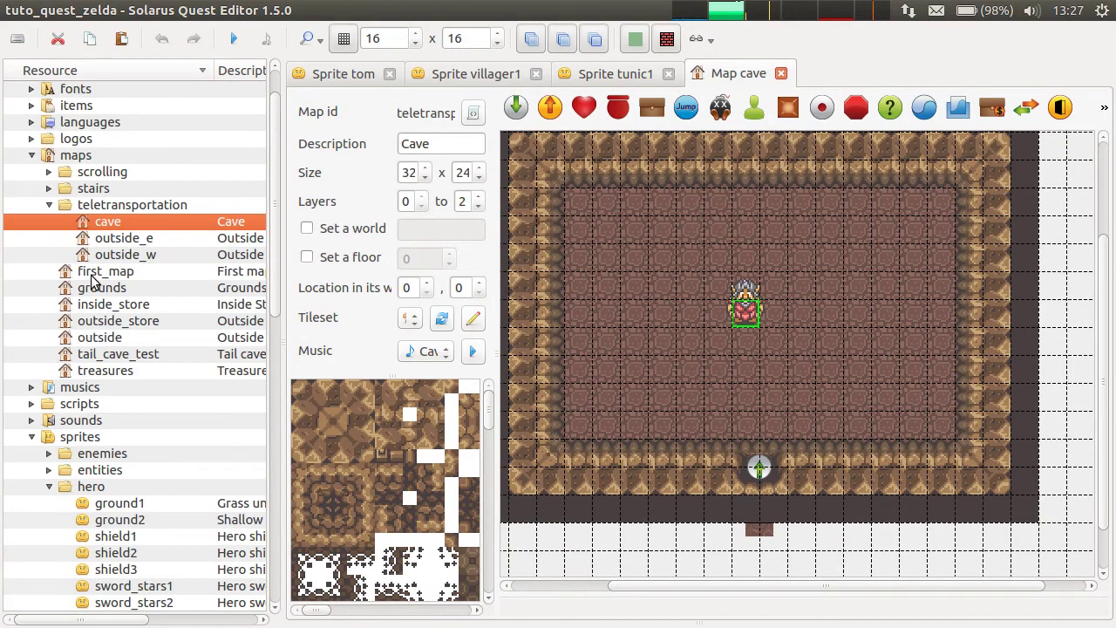
pyautogui.scroll(-8, 96, 384)
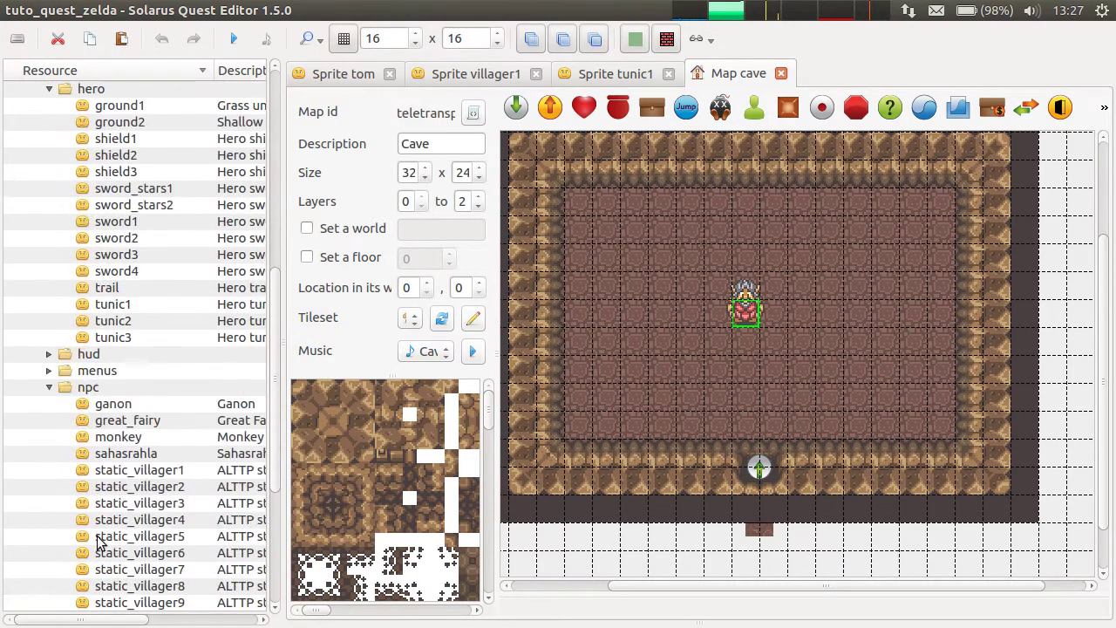
pyautogui.scroll(-4, 92, 445)
pyautogui.scroll(6, 87, 410)
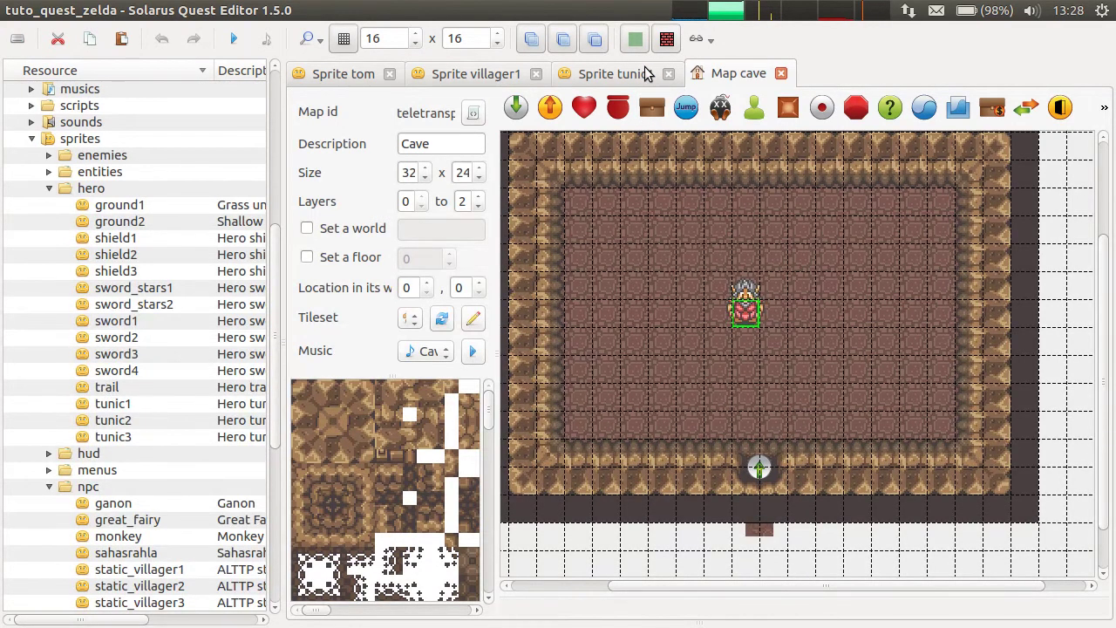
pyautogui.click(647, 73)
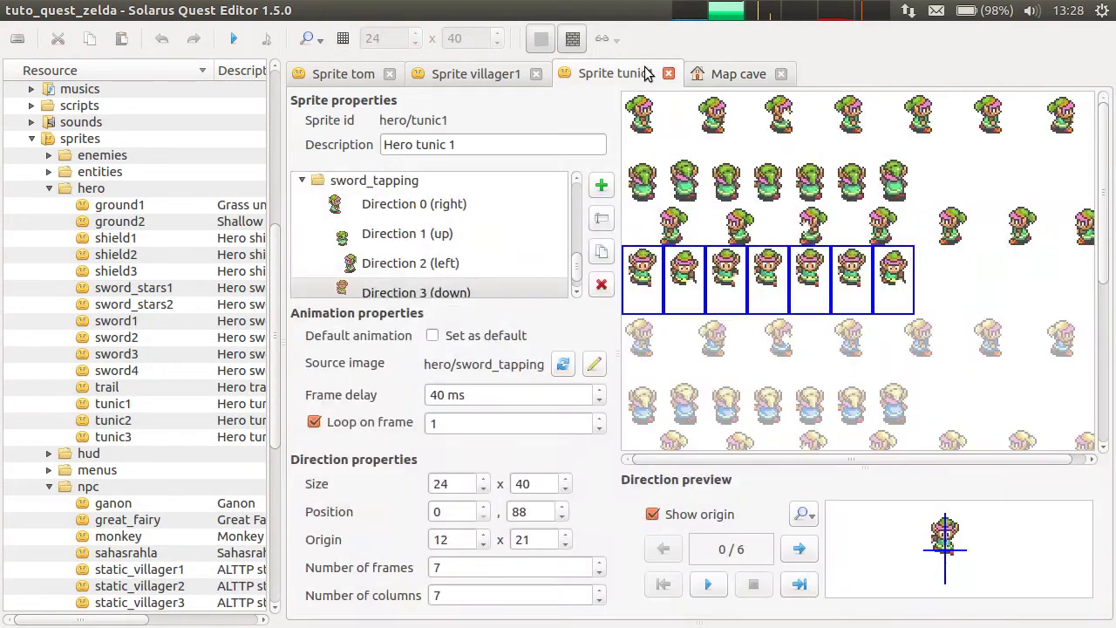
pyautogui.click(660, 225)
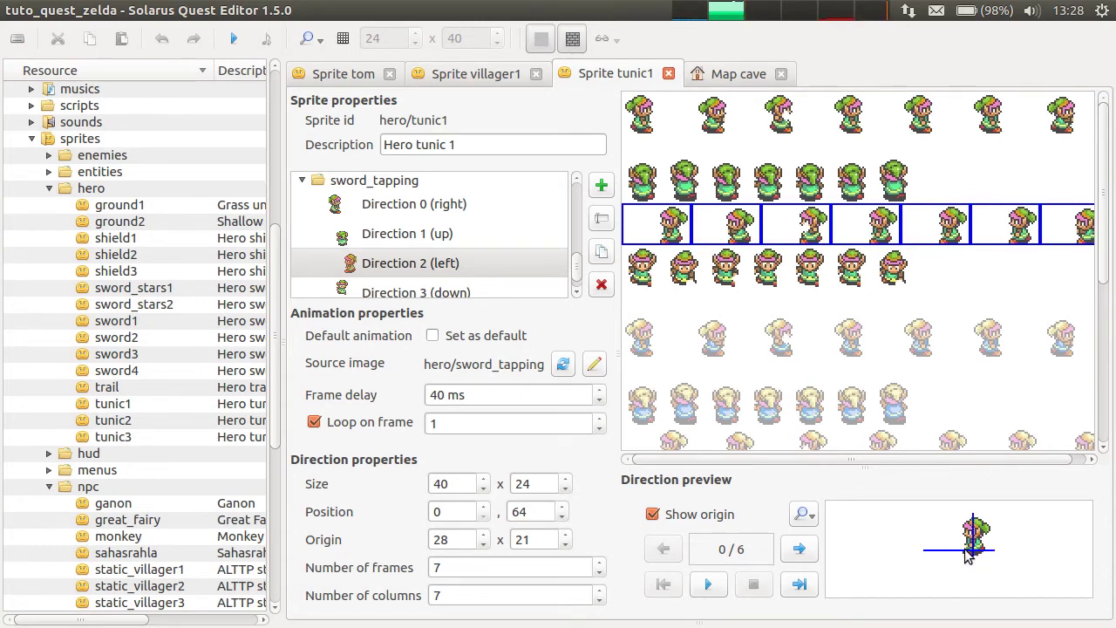
pyautogui.click(643, 279)
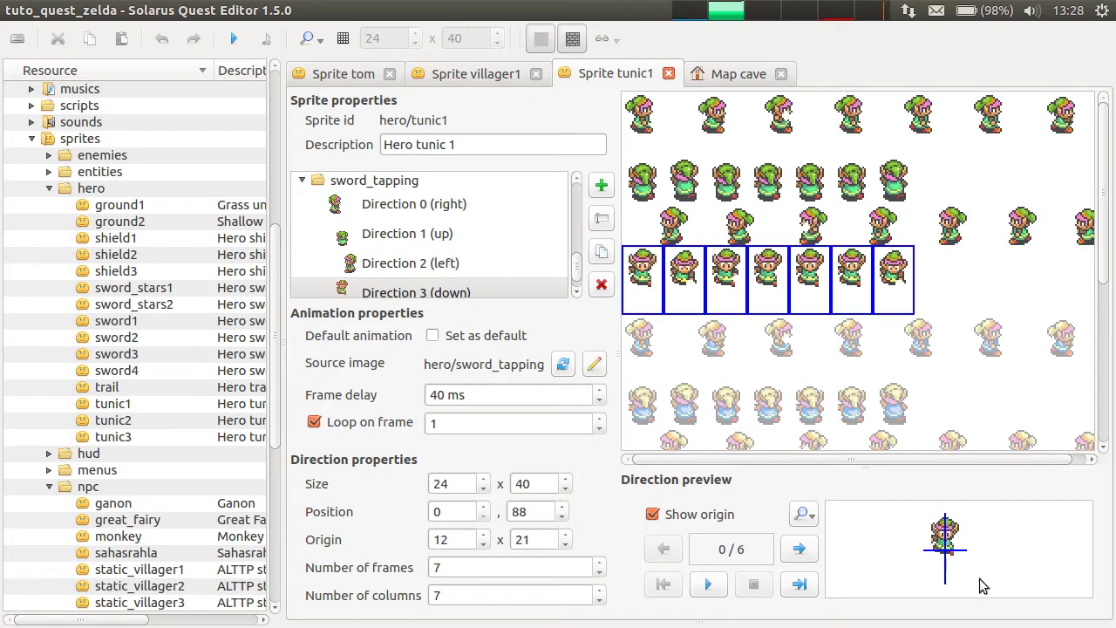
pyautogui.scroll(-2, 445, 251)
pyautogui.scroll(10, 445, 251)
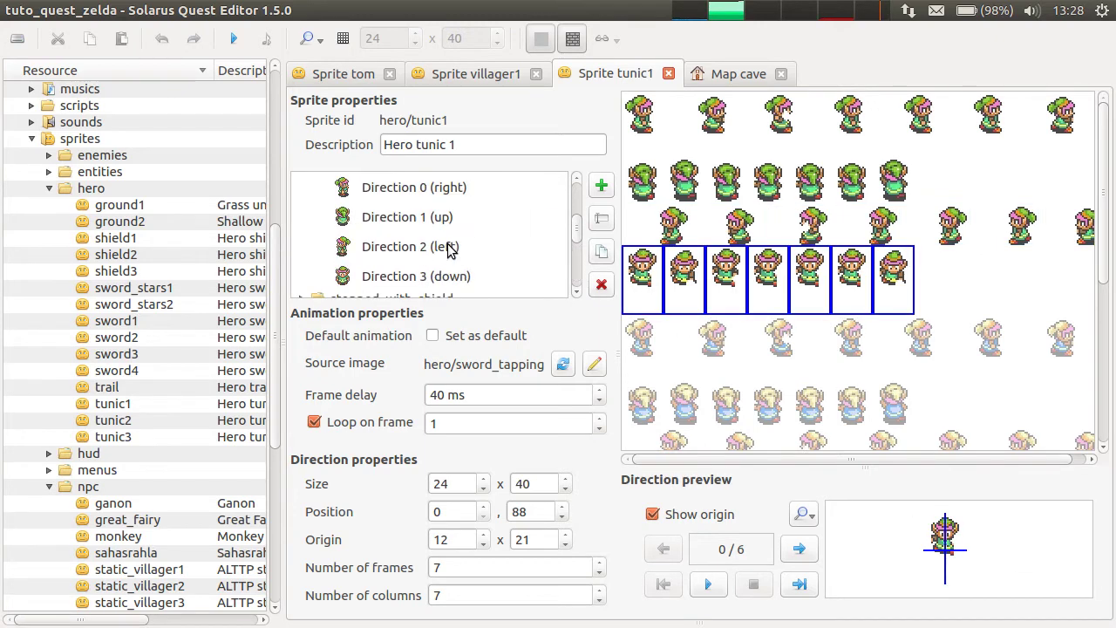
# Step: Check Tom on the cave map and review the size and origin values of his sprite's down direction
pyautogui.click(740, 73)
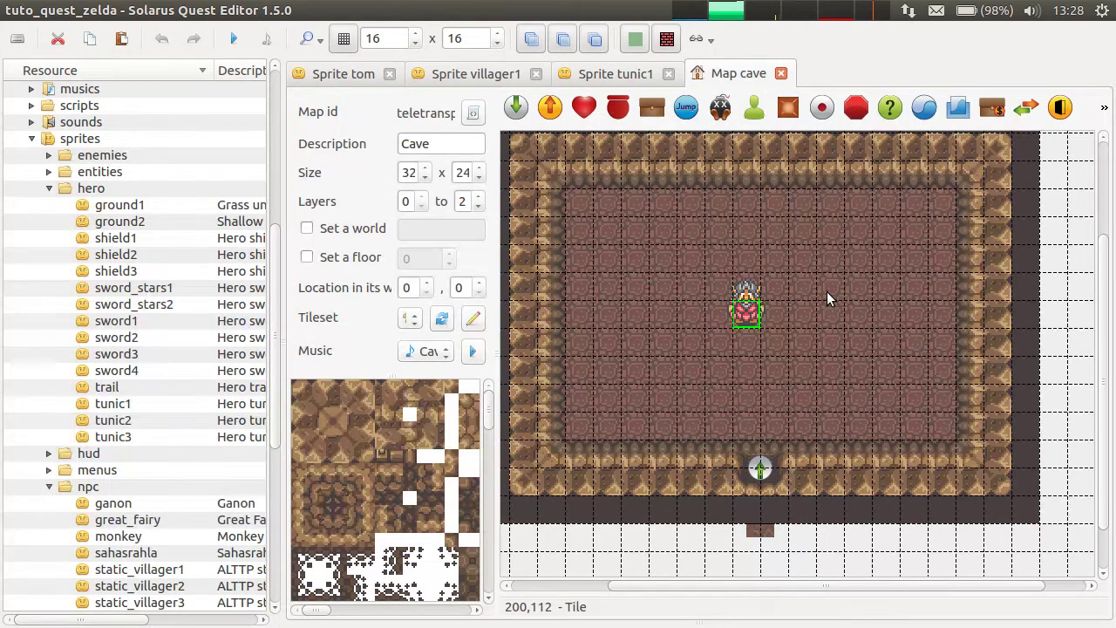
pyautogui.click(348, 78)
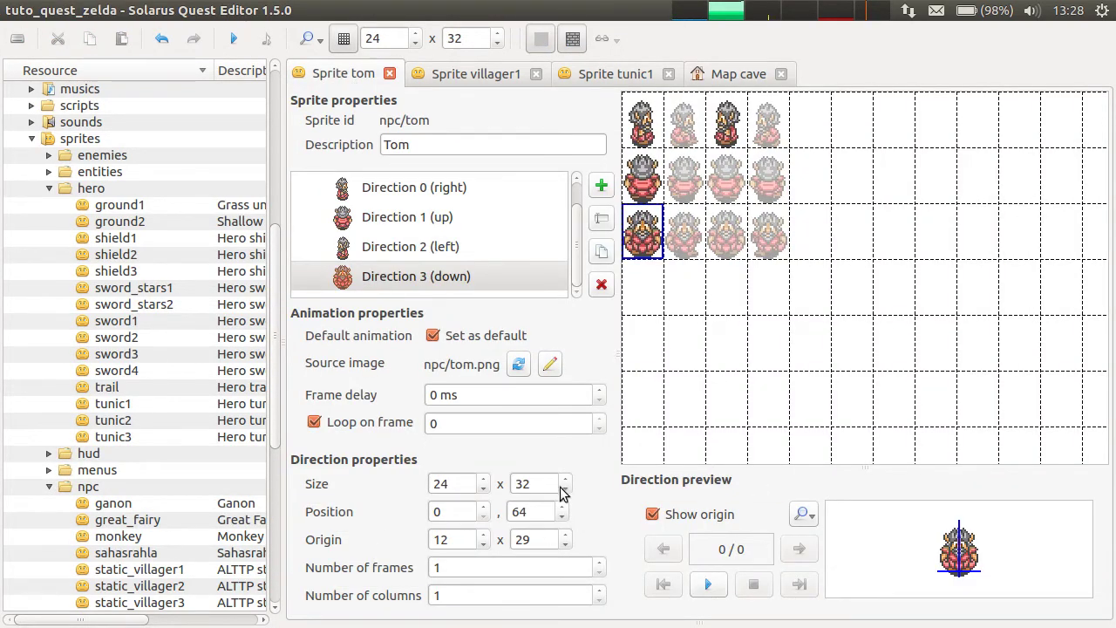
pyautogui.moveTo(447, 482); pyautogui.dragTo(412, 486)
pyautogui.moveTo(467, 538); pyautogui.dragTo(320, 537)
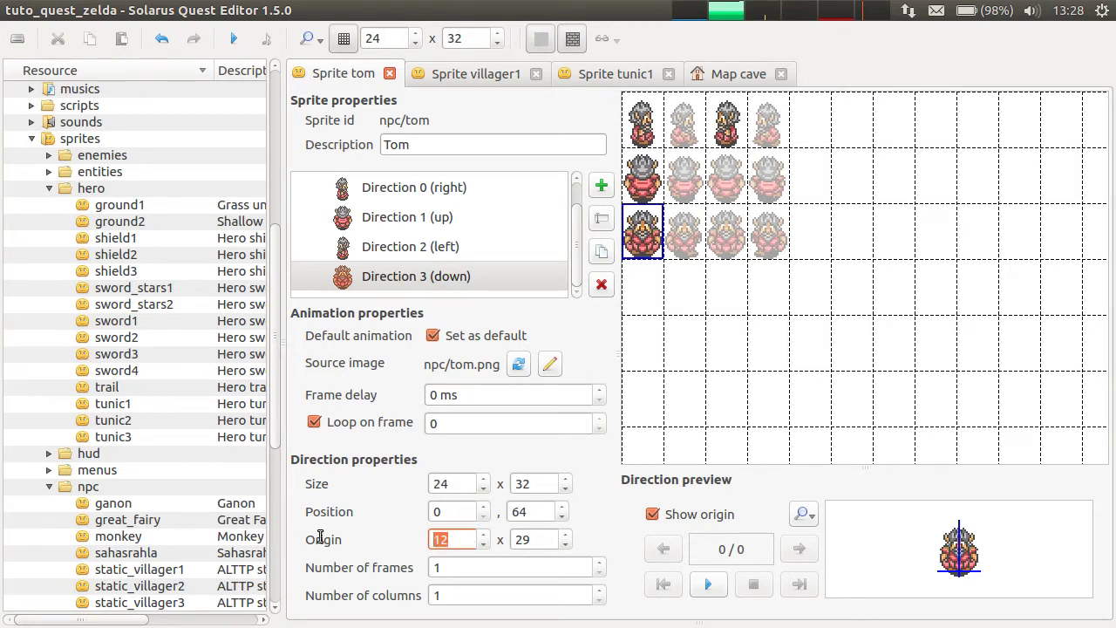
pyautogui.doubleClick(530, 540)
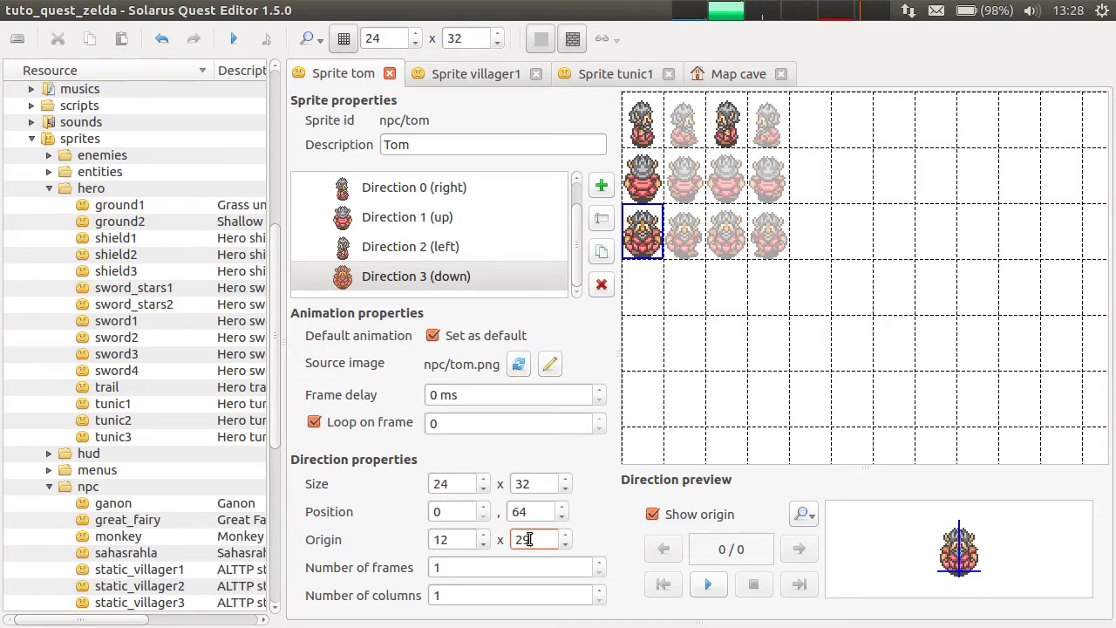
pyautogui.doubleClick(531, 491)
pyautogui.moveTo(543, 539); pyautogui.dragTo(490, 539)
pyautogui.click(491, 286)
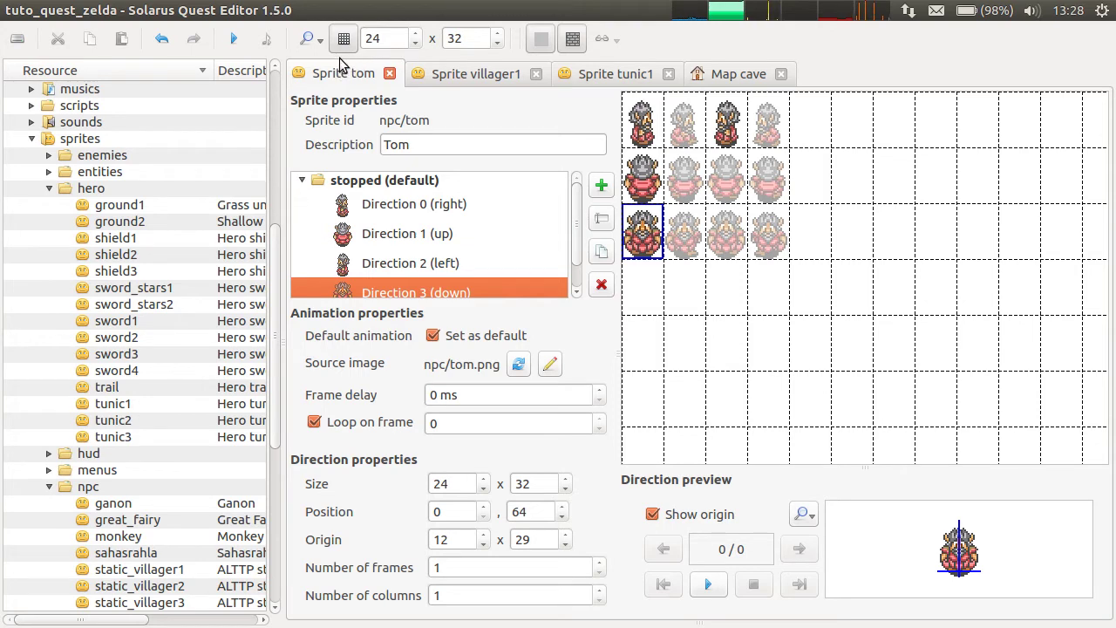
# Step: Run the quest and walk the hero up to Tom in the cave and around to his left side
pyautogui.click(235, 41)
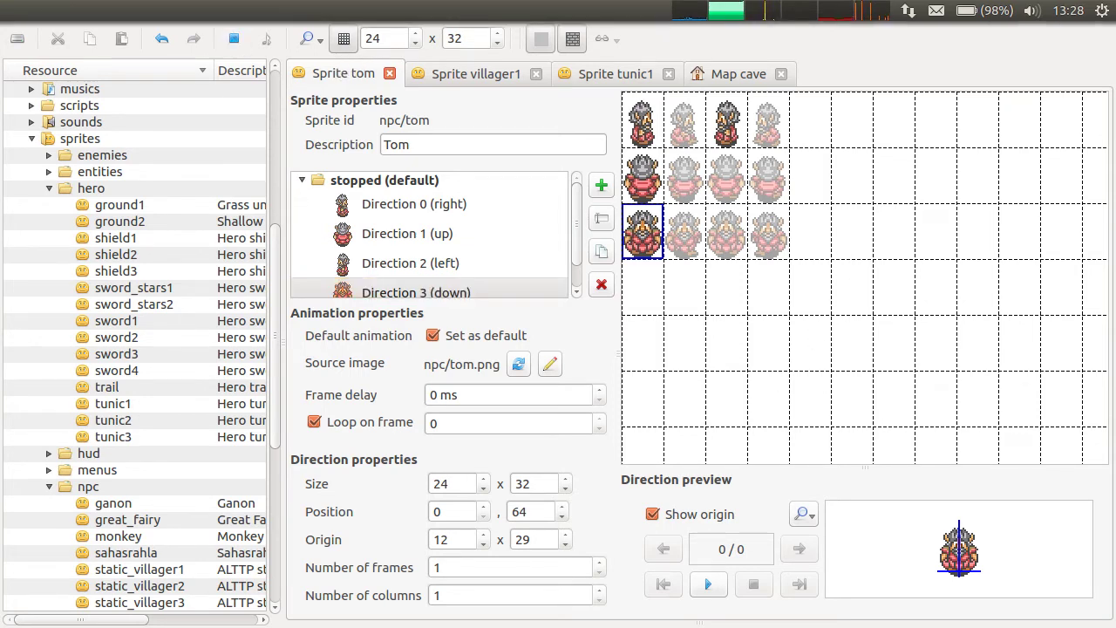
pyautogui.moveTo(0, 462); pyautogui.dragTo(458, 101)
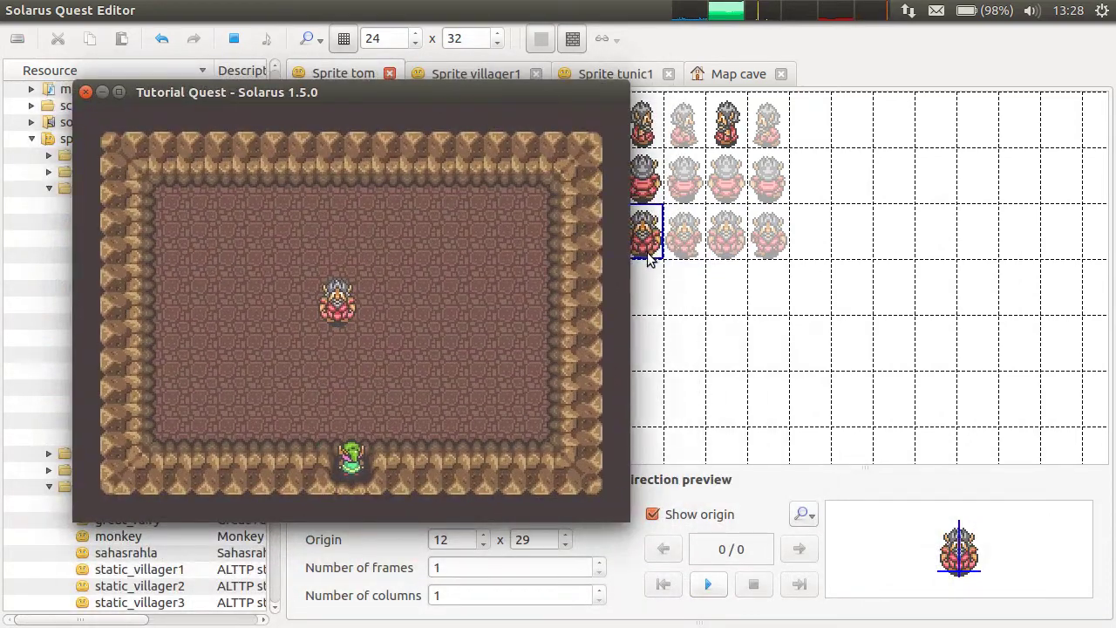
pyautogui.moveTo(579, 98); pyautogui.dragTo(880, 99)
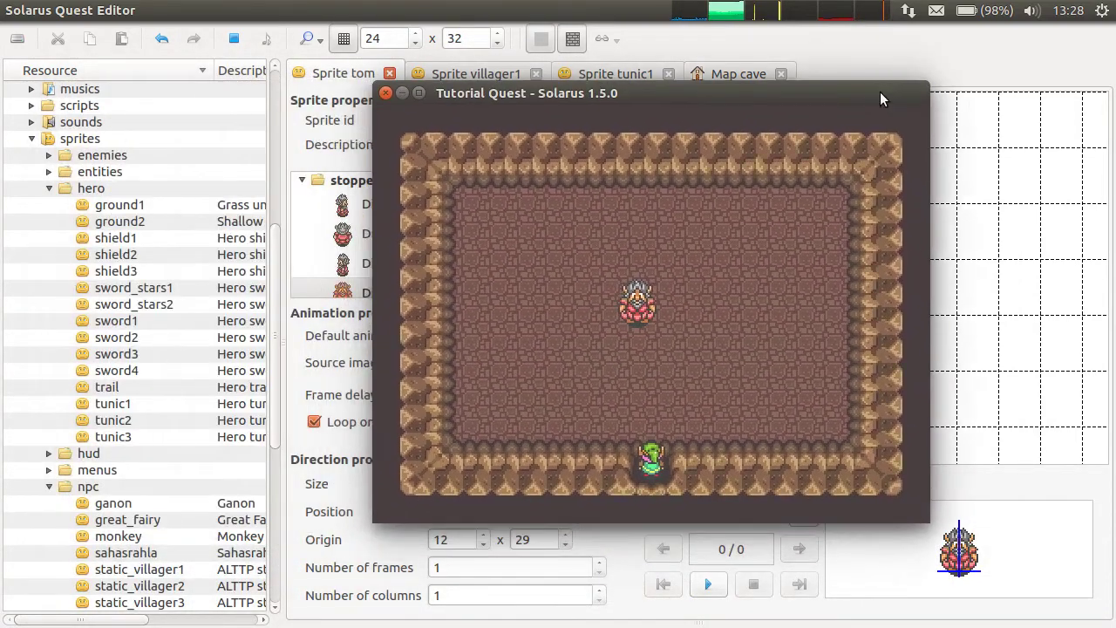
pyautogui.press('Up')
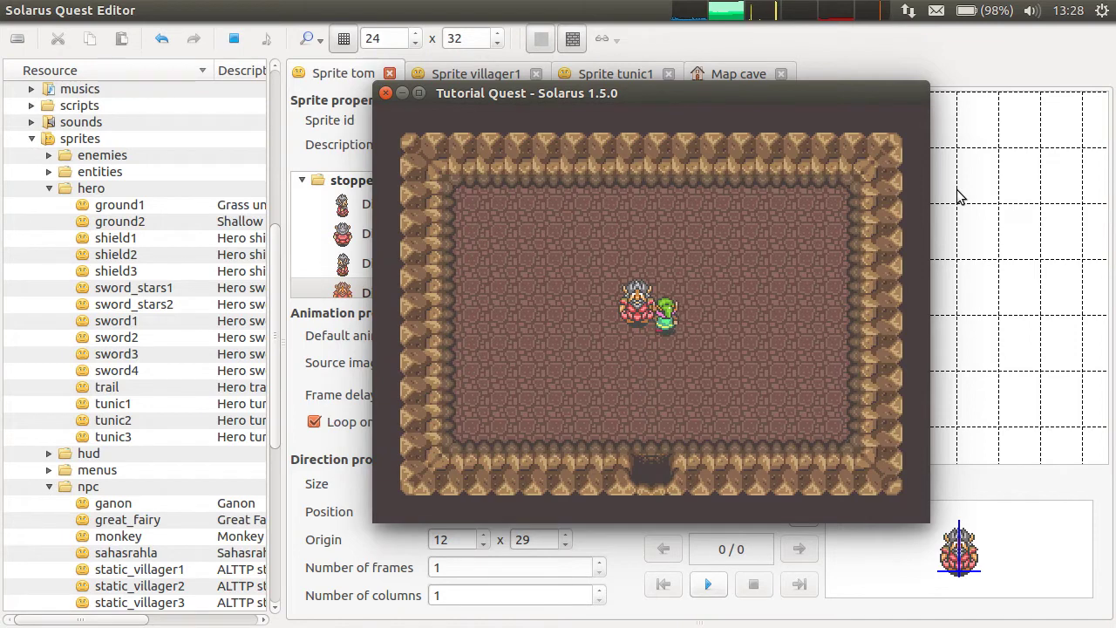
pyautogui.press('Left')
pyautogui.press('Down')
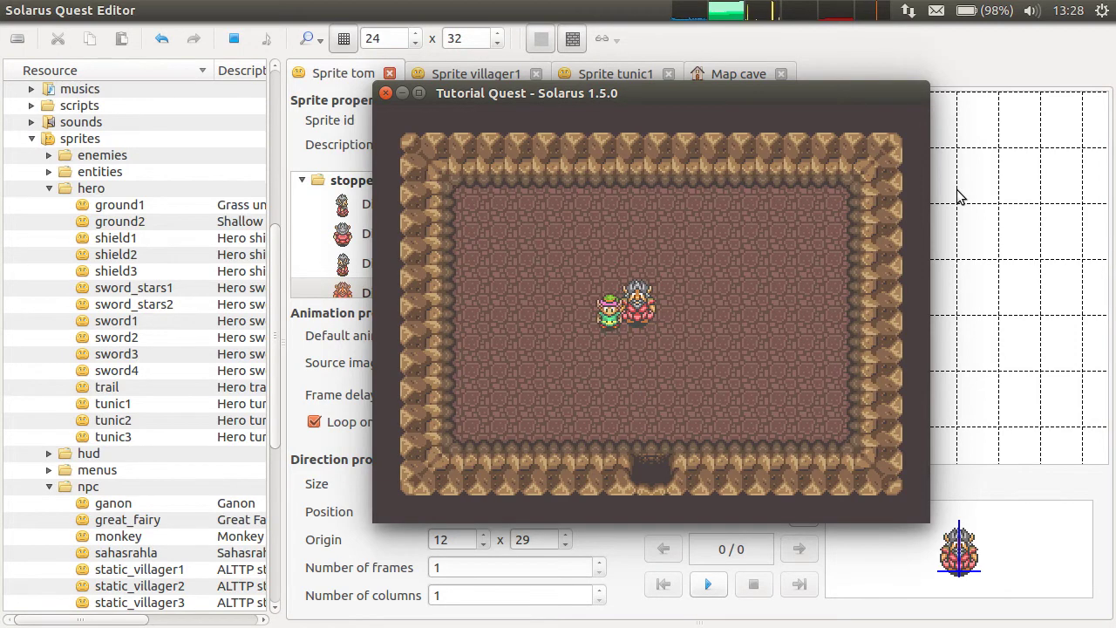
pyautogui.press('Down')
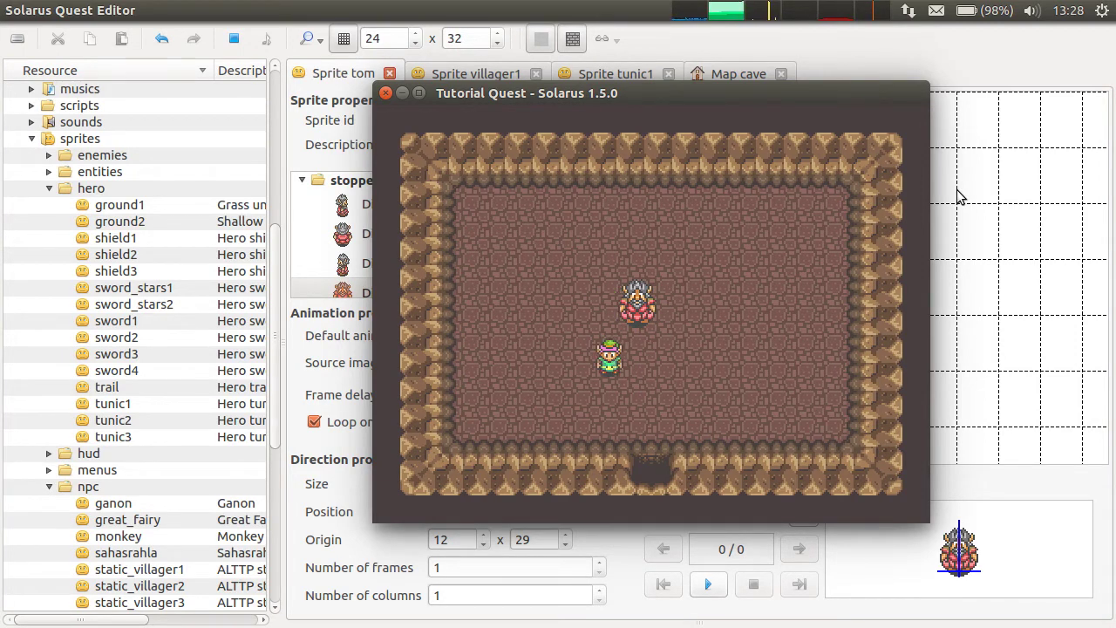
# Step: Test Tom's collisions in the running quest by walking the hero along his front and right side
pyautogui.press('Right')
pyautogui.press('Up')
pyautogui.press('Left')
pyautogui.press('Down')
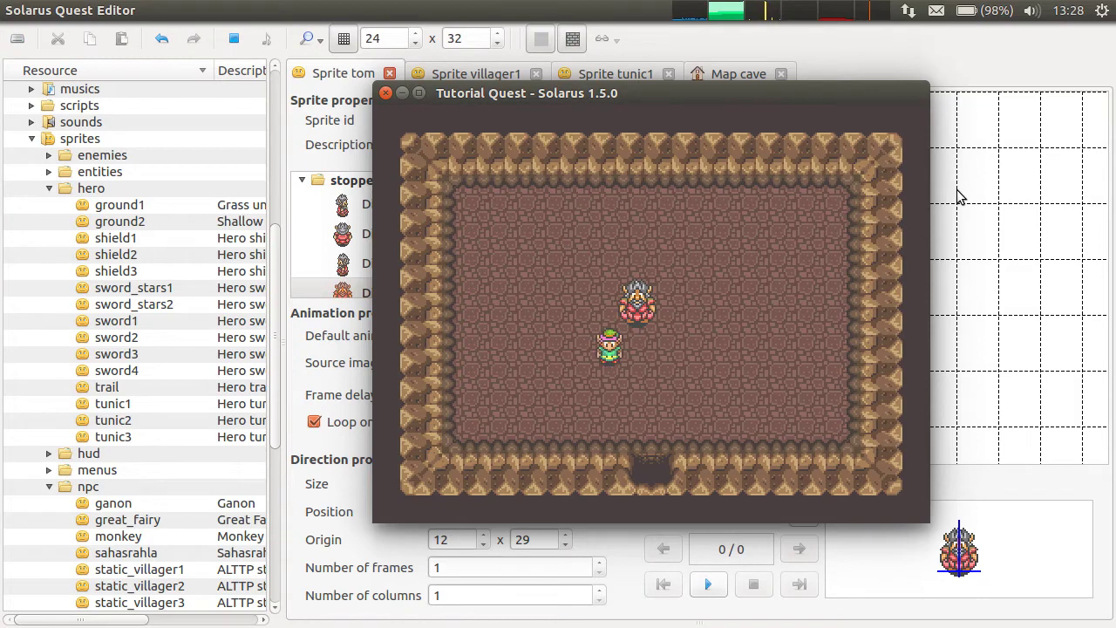
pyautogui.press('Right')
pyautogui.press('Up')
pyautogui.press('Right')
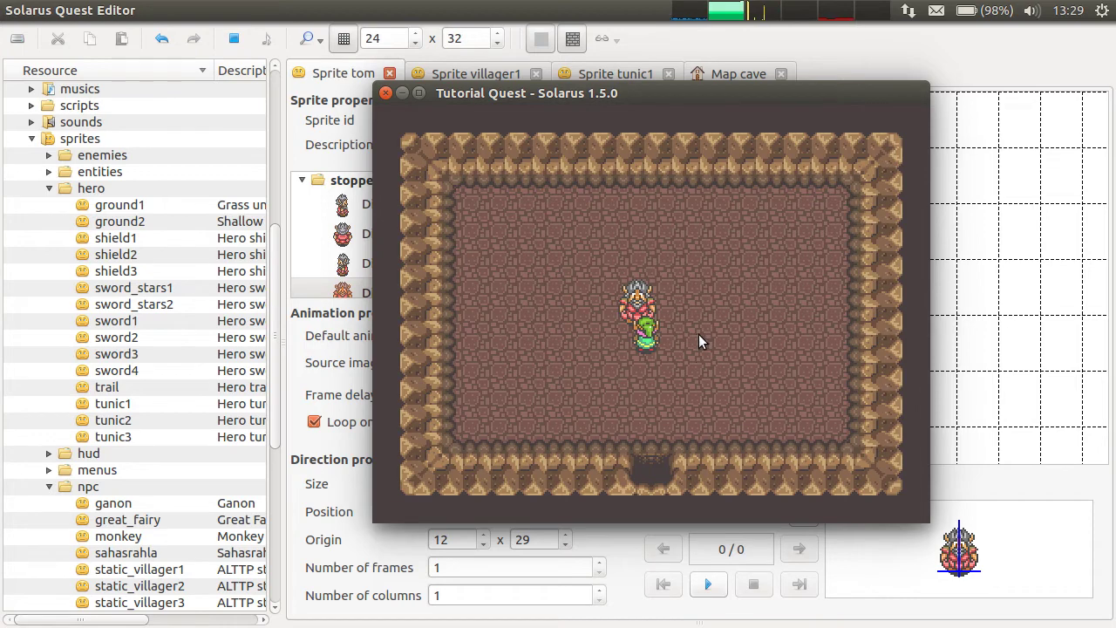
pyautogui.press('Right')
pyautogui.press('Up')
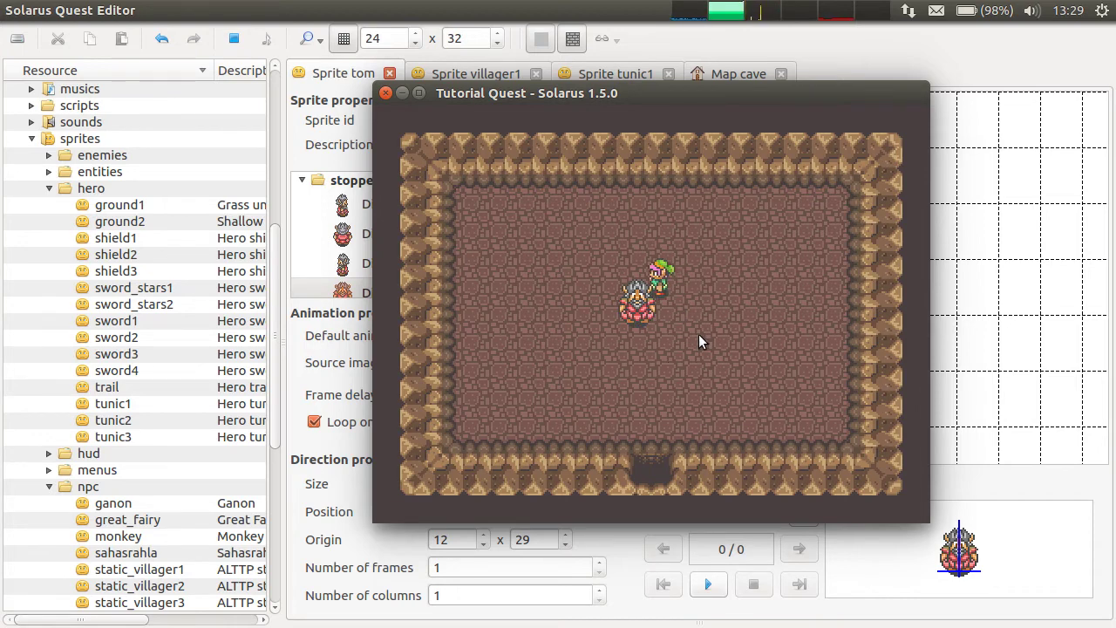
# Step: Walk the hero back and forth behind Tom to check how their sprites overlap
pyautogui.press('Up')
pyautogui.press('Left')
pyautogui.press('Down')
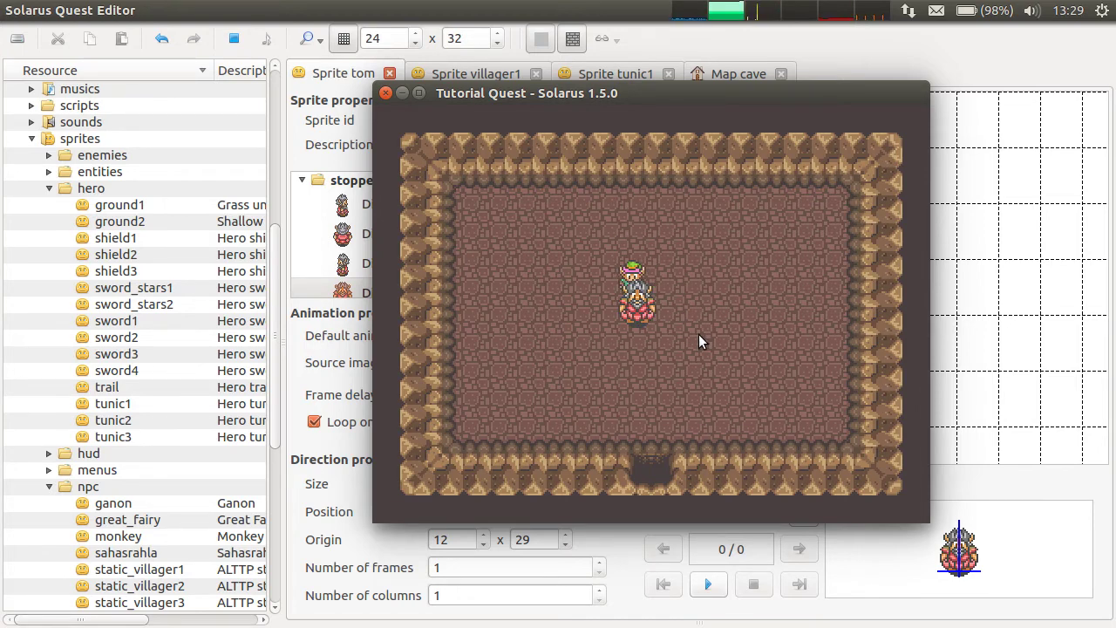
pyautogui.press('Left')
pyautogui.press('Right')
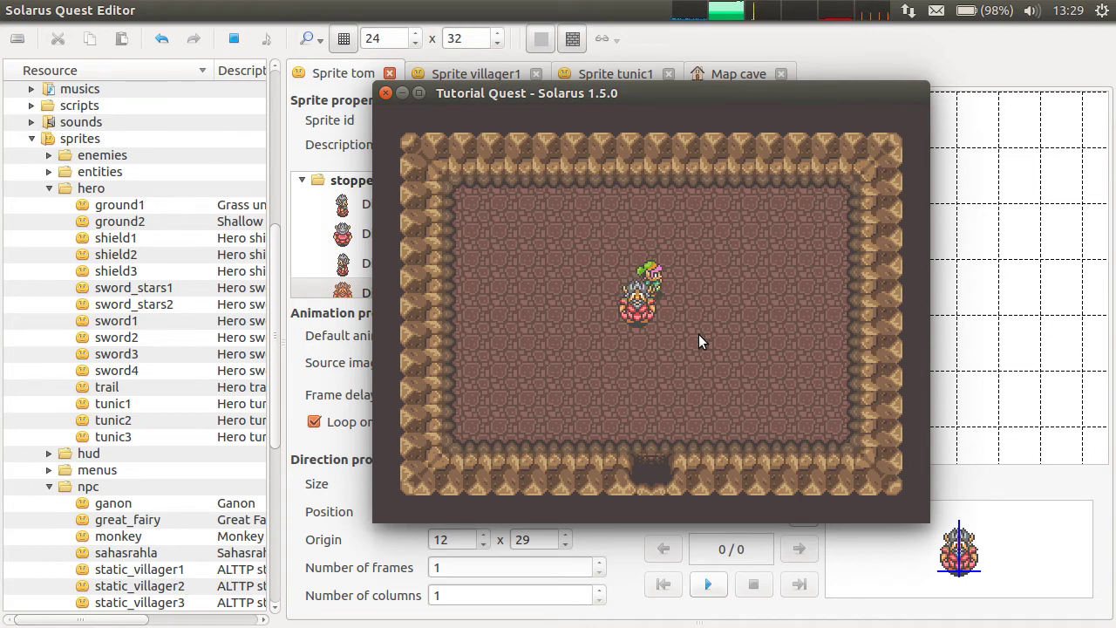
pyautogui.press('Left')
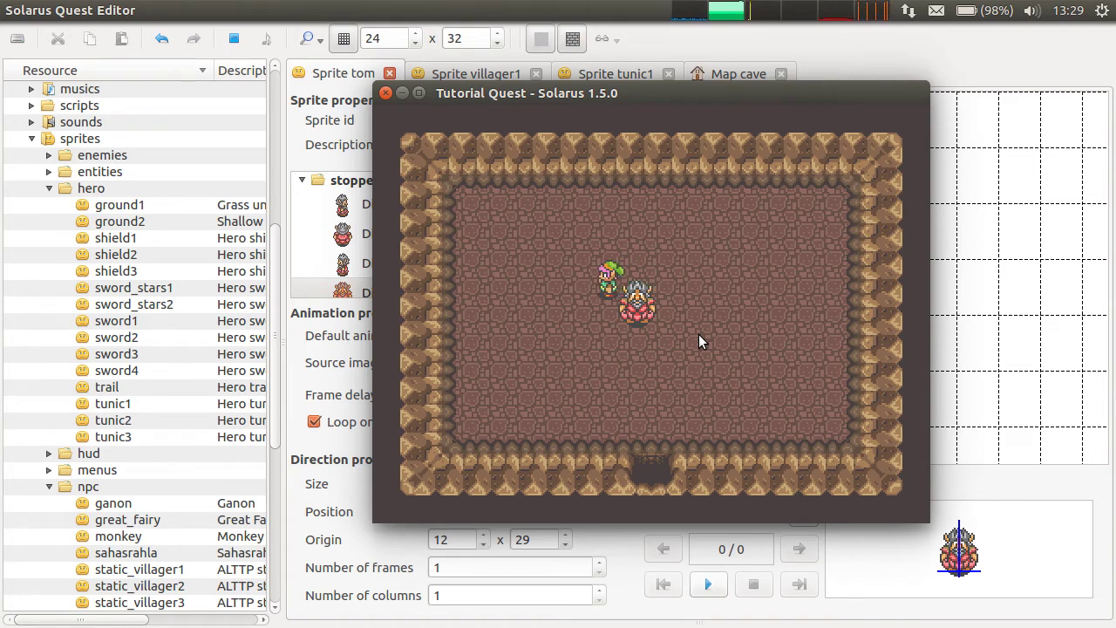
pyautogui.press('Down')
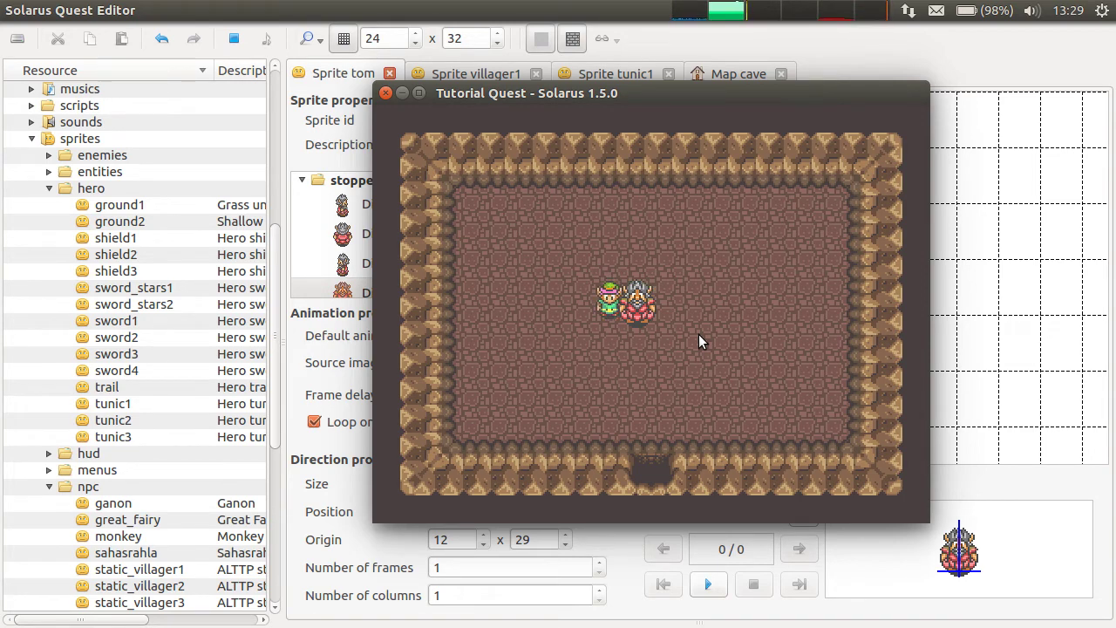
# Step: Walk the hero up and down beside Tom to check the side collision, and close the running quest
pyautogui.press('Down')
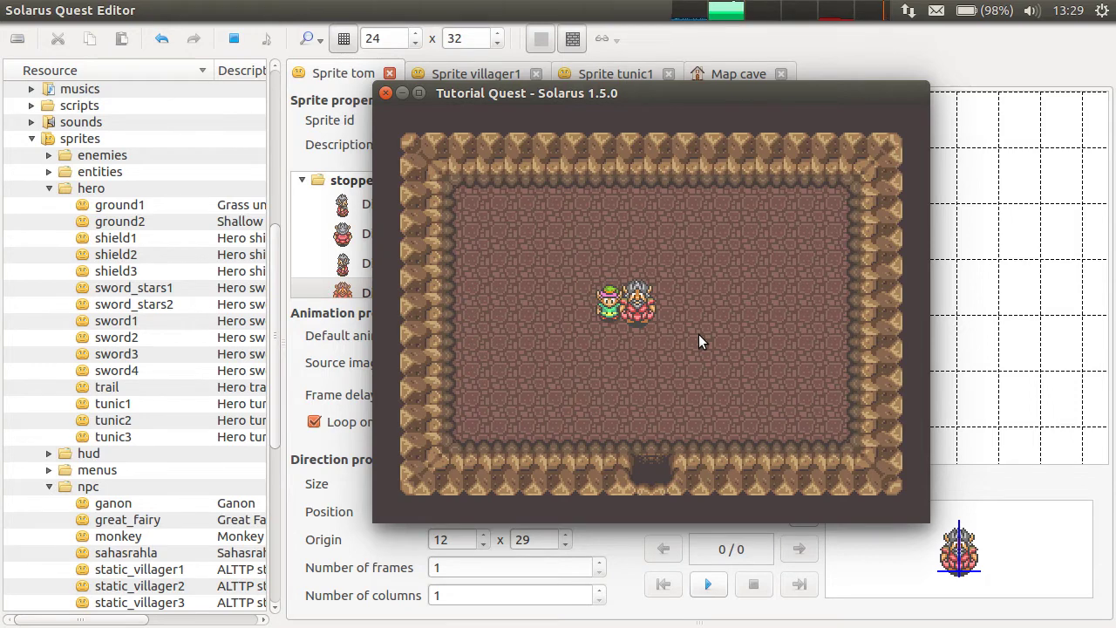
pyautogui.press('Right')
pyautogui.press('Down')
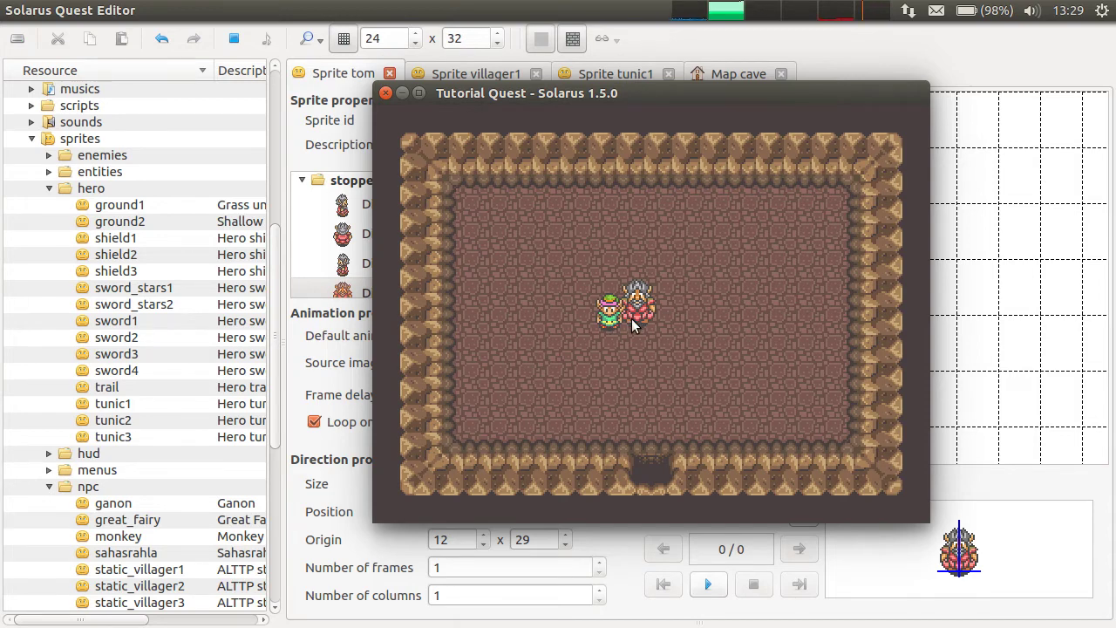
pyautogui.press('Up')
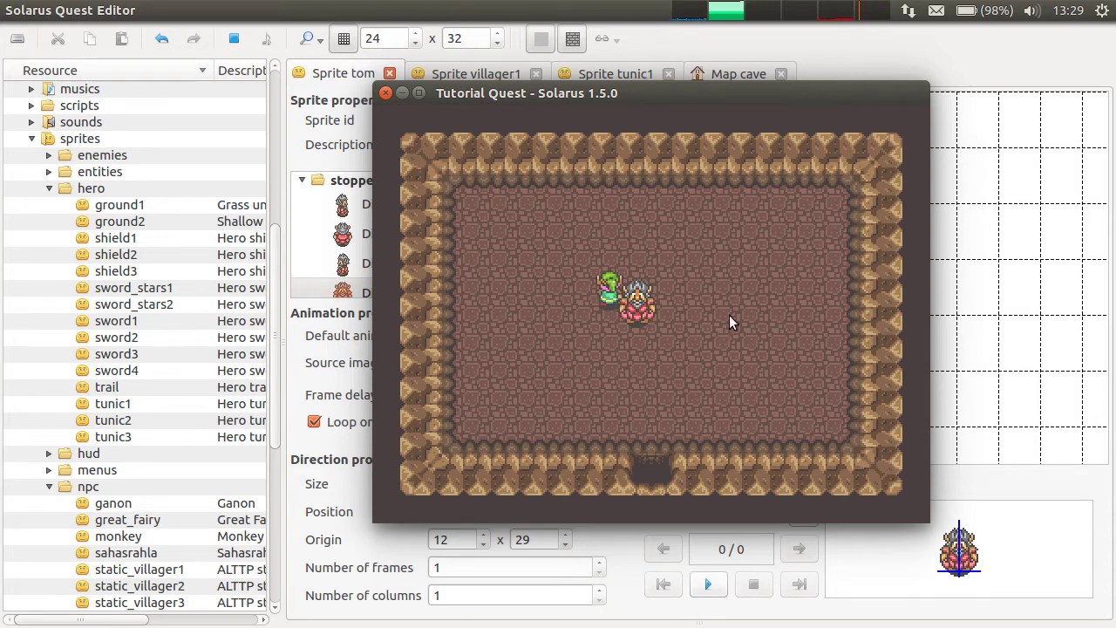
pyautogui.press('Down')
pyautogui.press('Up')
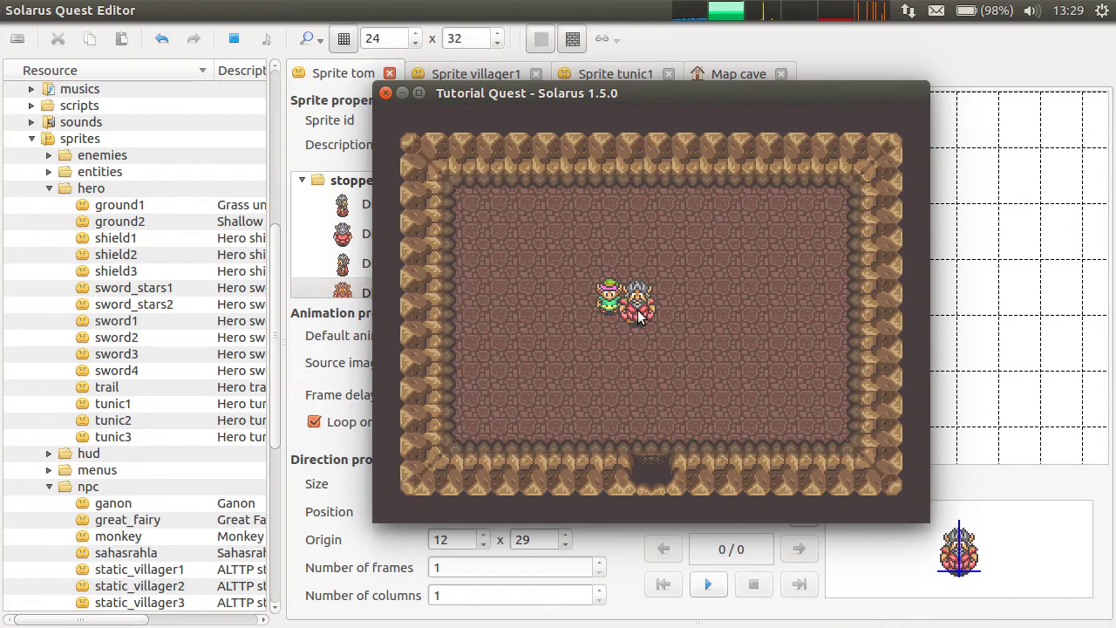
pyautogui.click(385, 92)
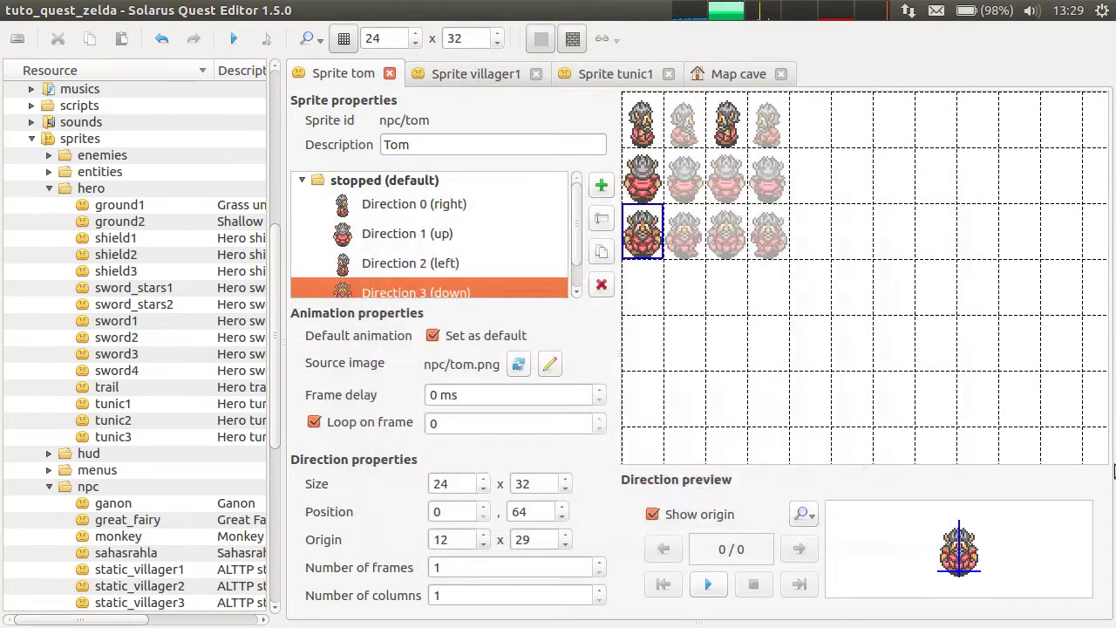
# Step: Create a new animation named walking in the tom sprite
pyautogui.scroll(-1, 511, 258)
pyautogui.scroll(1, 523, 259)
pyautogui.click(302, 180)
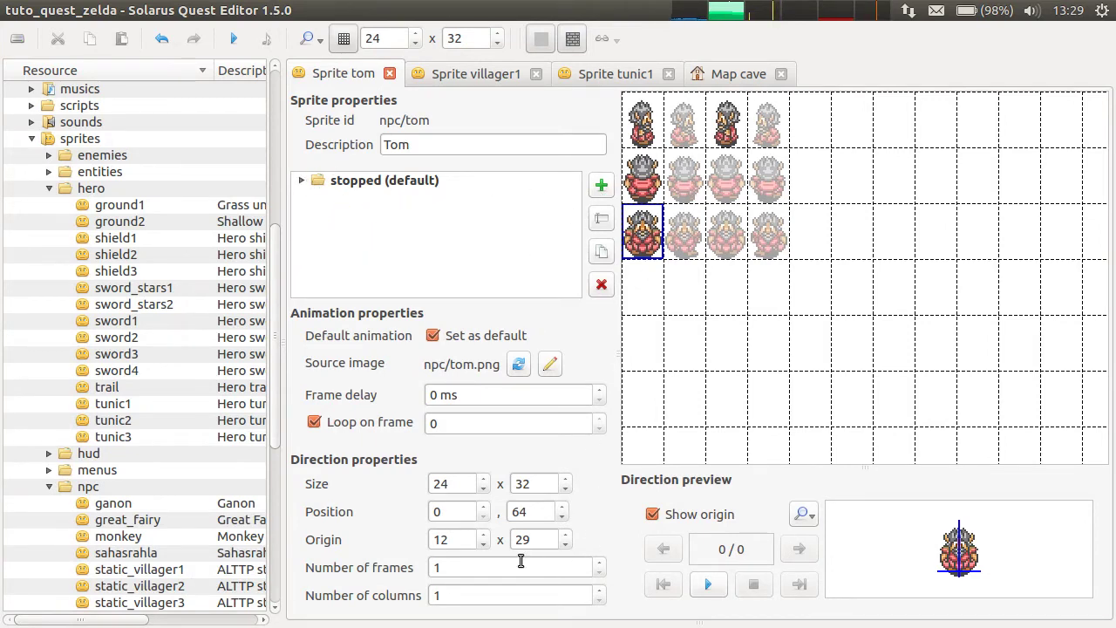
pyautogui.click(602, 186)
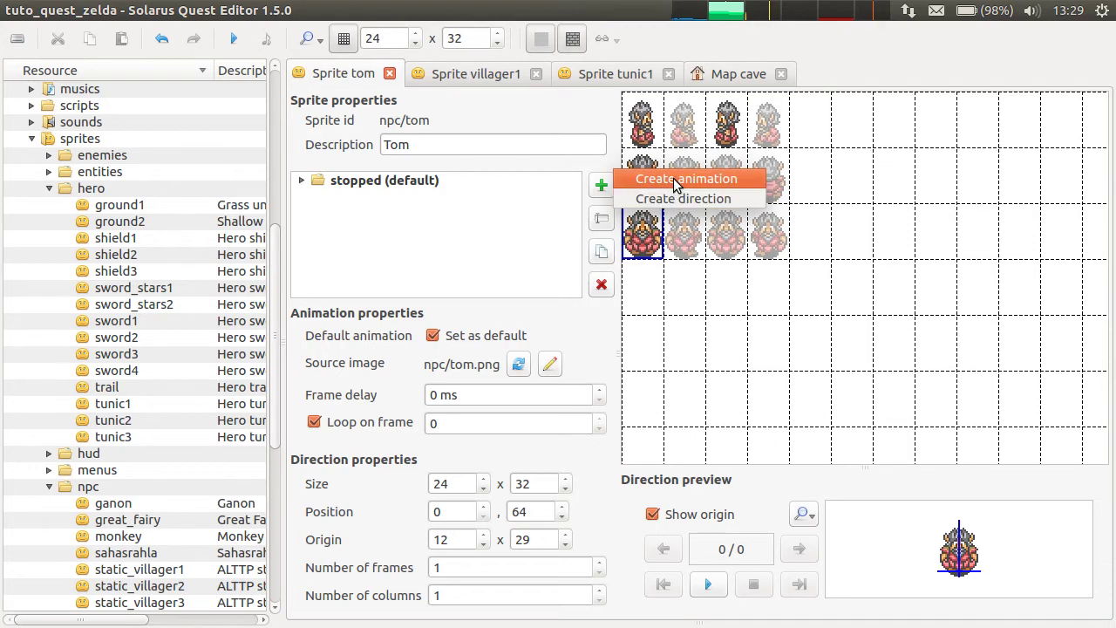
pyautogui.click(675, 178)
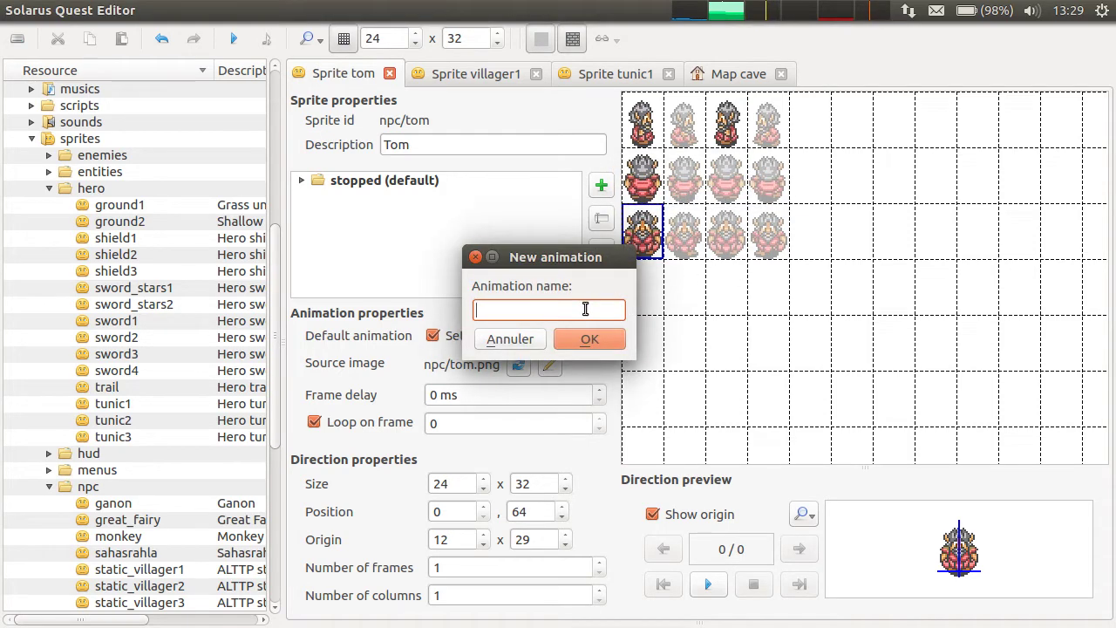
pyautogui.write('walking')
pyautogui.press('Return')
pyautogui.scroll(2, 401, 197)
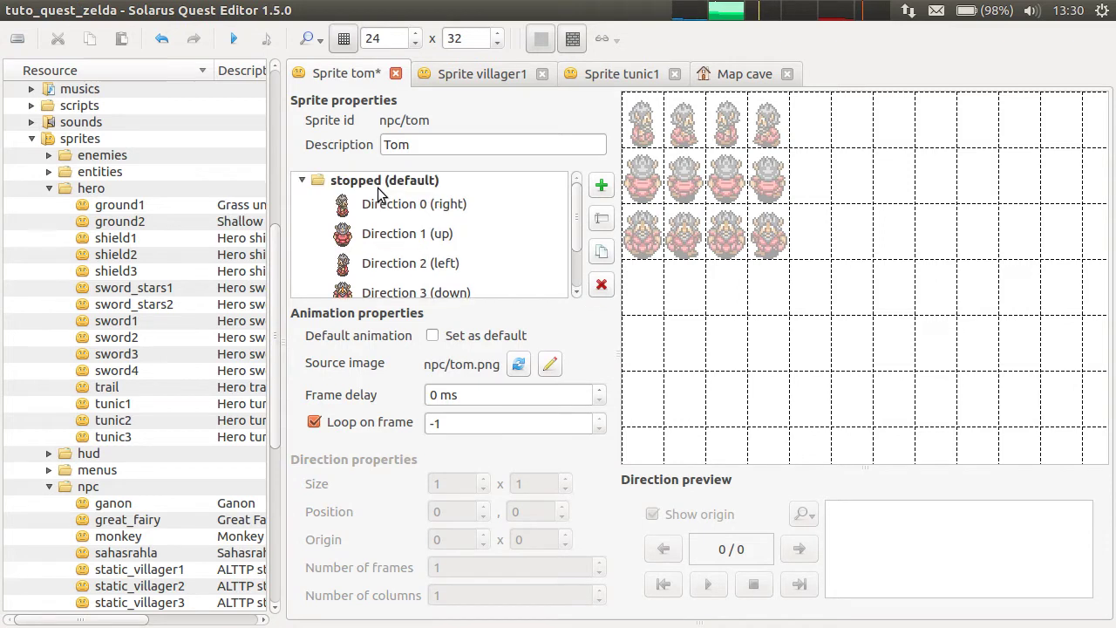
# Step: Compare the tom sprite's stopped and walking animations and check how Tom is displayed on the cave map
pyautogui.click(301, 180)
pyautogui.click(351, 181)
pyautogui.click(369, 198)
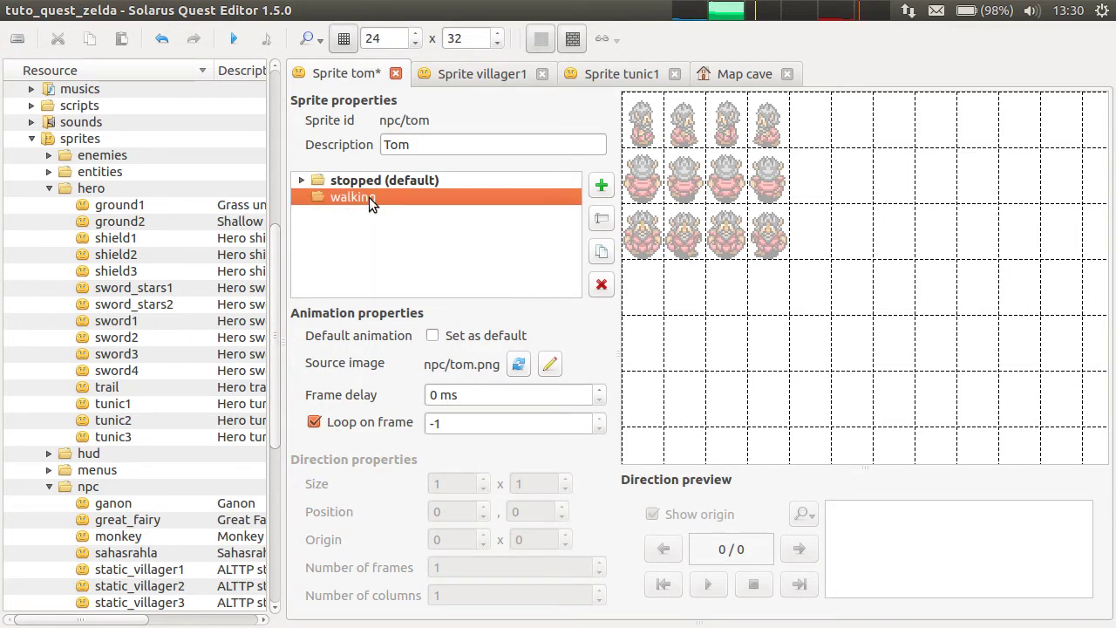
pyautogui.click(357, 183)
pyautogui.click(355, 198)
pyautogui.click(752, 74)
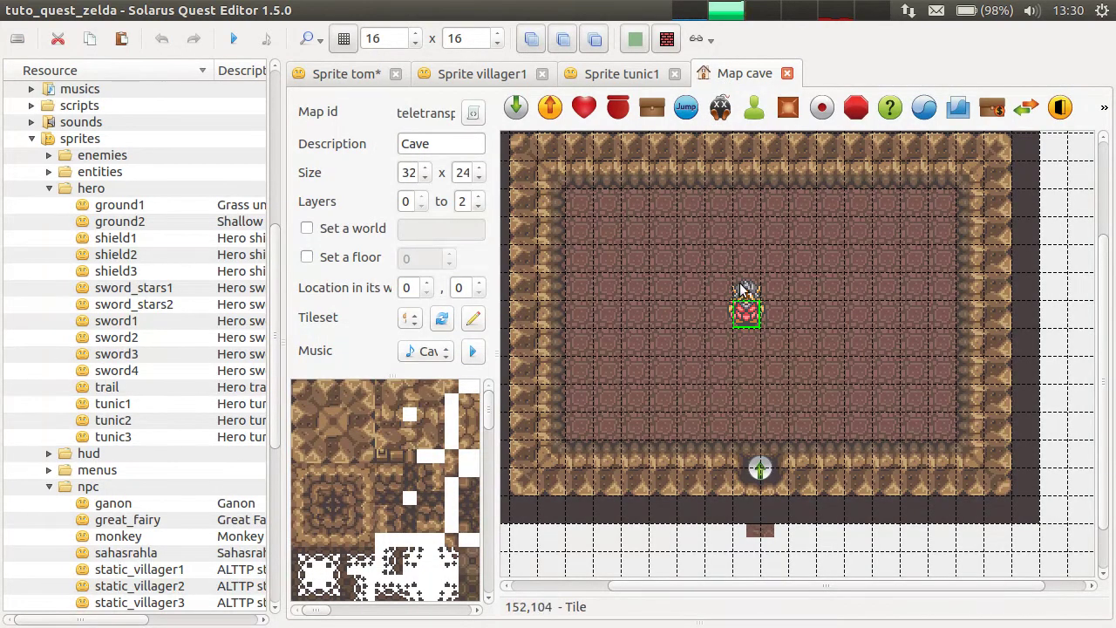
pyautogui.click(345, 74)
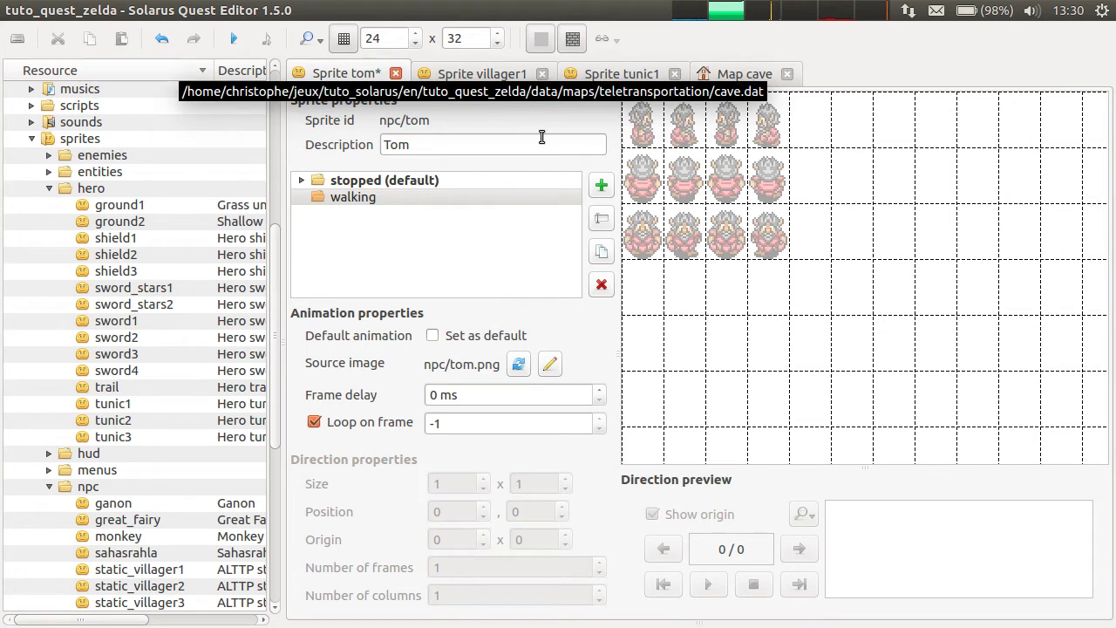
# Step: Create a direction in the walking animation spanning the first two frames of the source image's first row
pyautogui.click(397, 199)
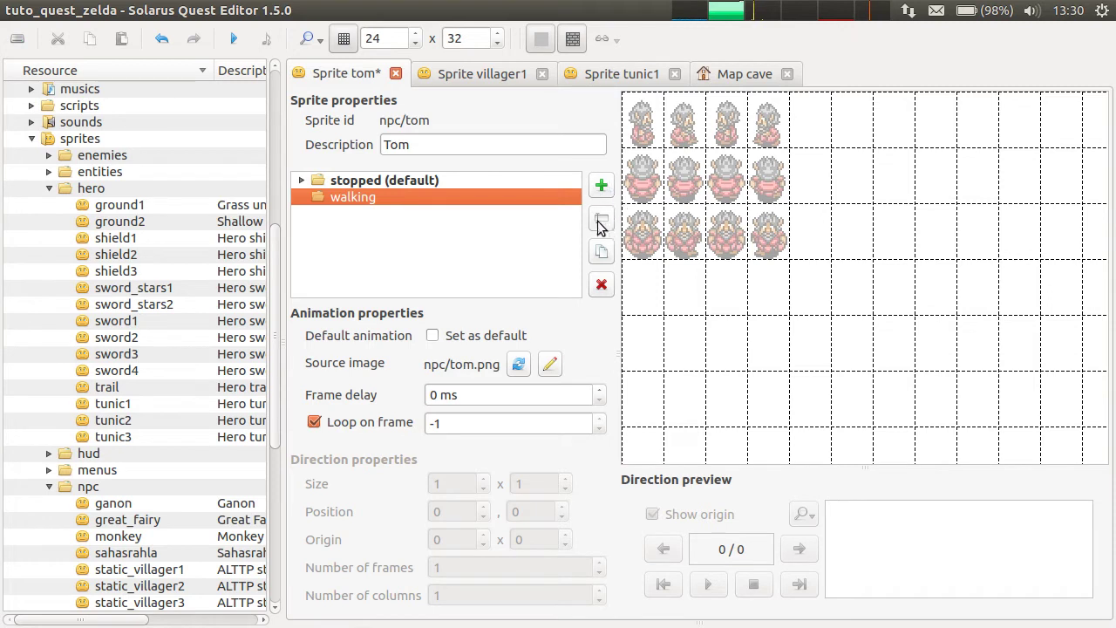
pyautogui.click(600, 187)
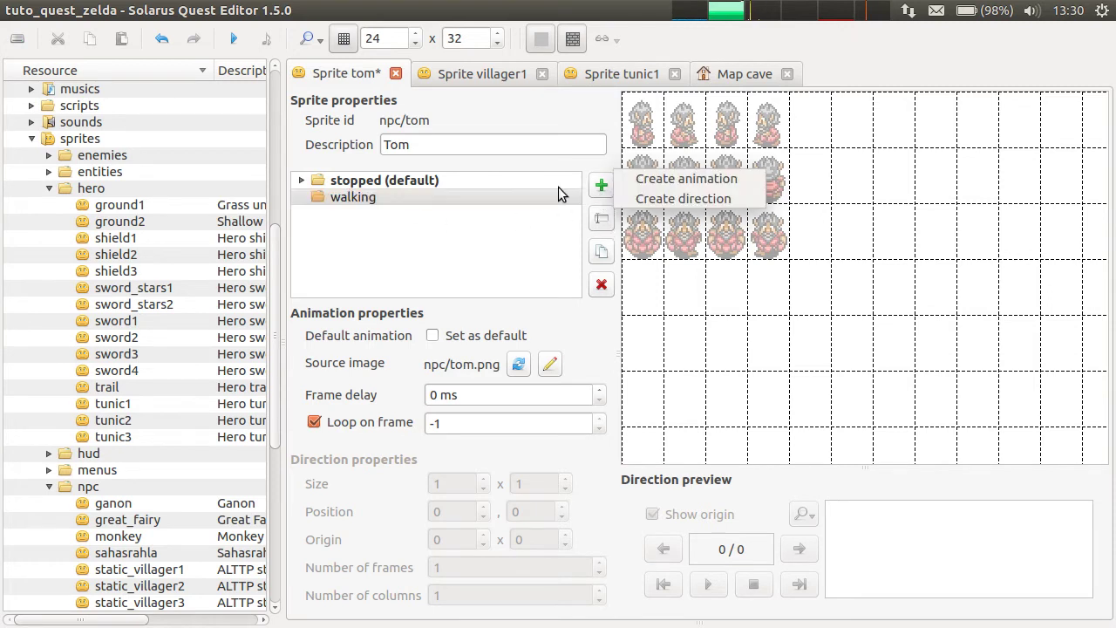
pyautogui.click(558, 187)
pyautogui.click(373, 197)
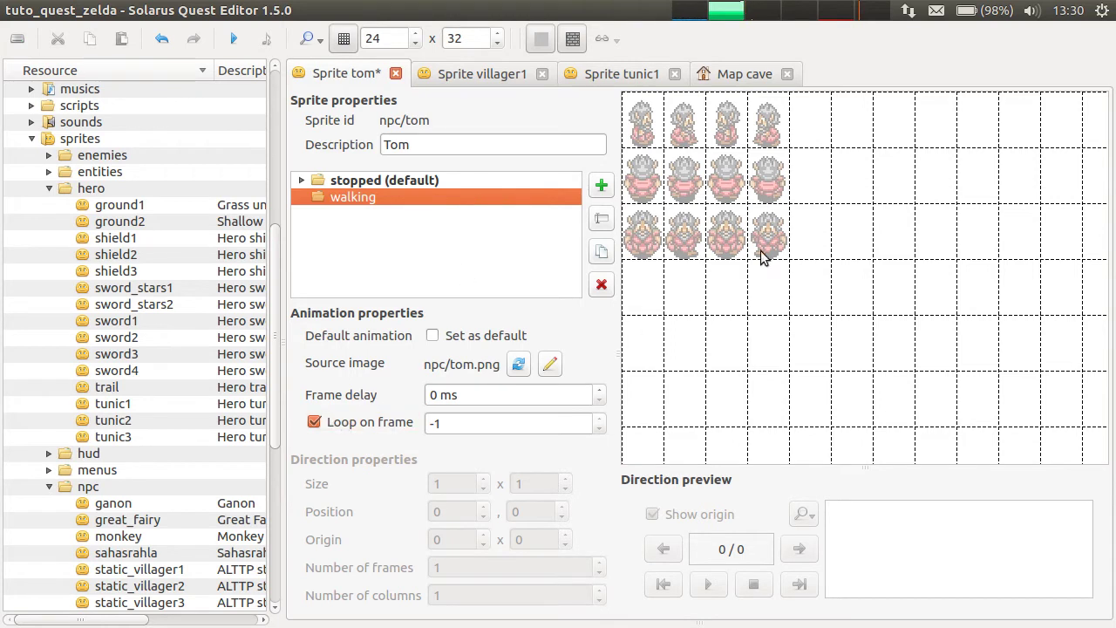
pyautogui.moveTo(624, 104); pyautogui.dragTo(710, 152)
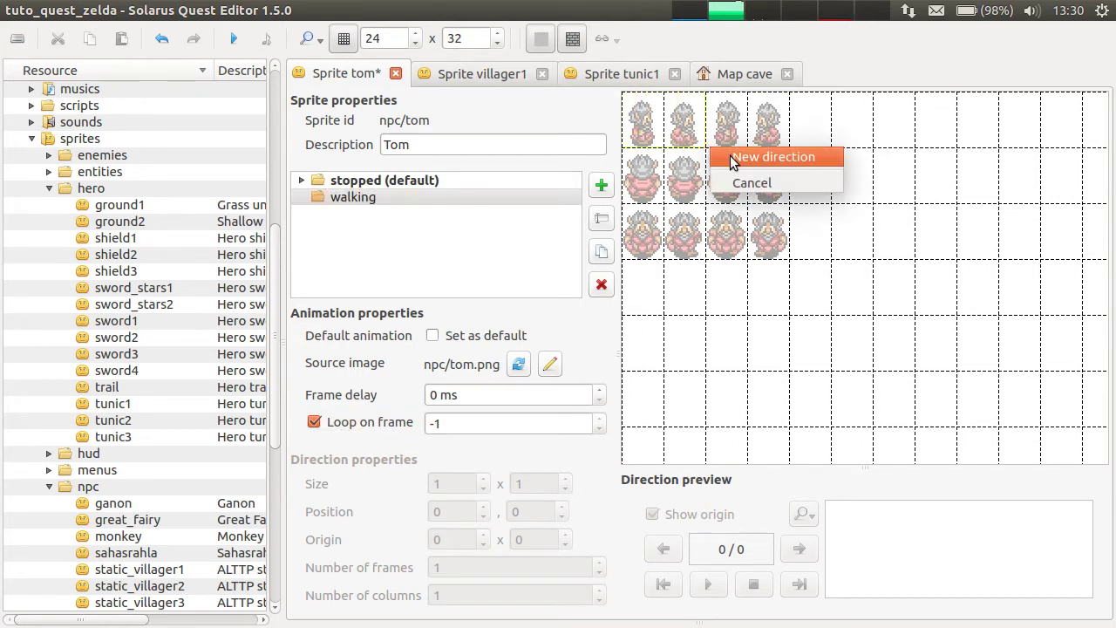
pyautogui.click(728, 156)
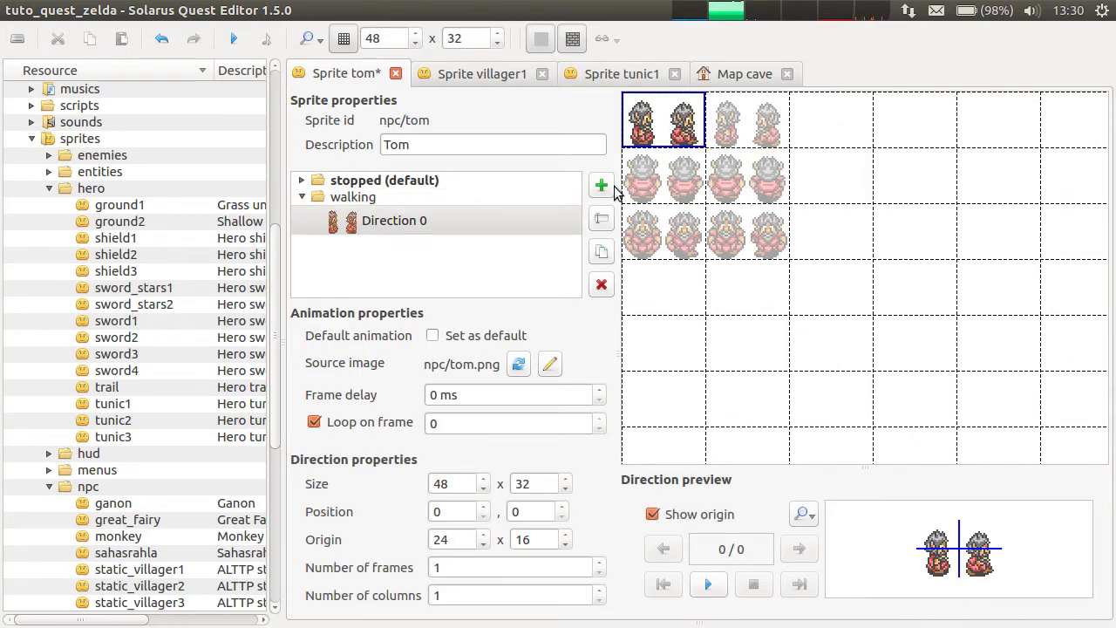
# Step: Set the walking direction's width to 24, with 2 frames arranged in 2 columns
pyautogui.doubleClick(446, 485)
pyautogui.write('24')
pyautogui.click(530, 486)
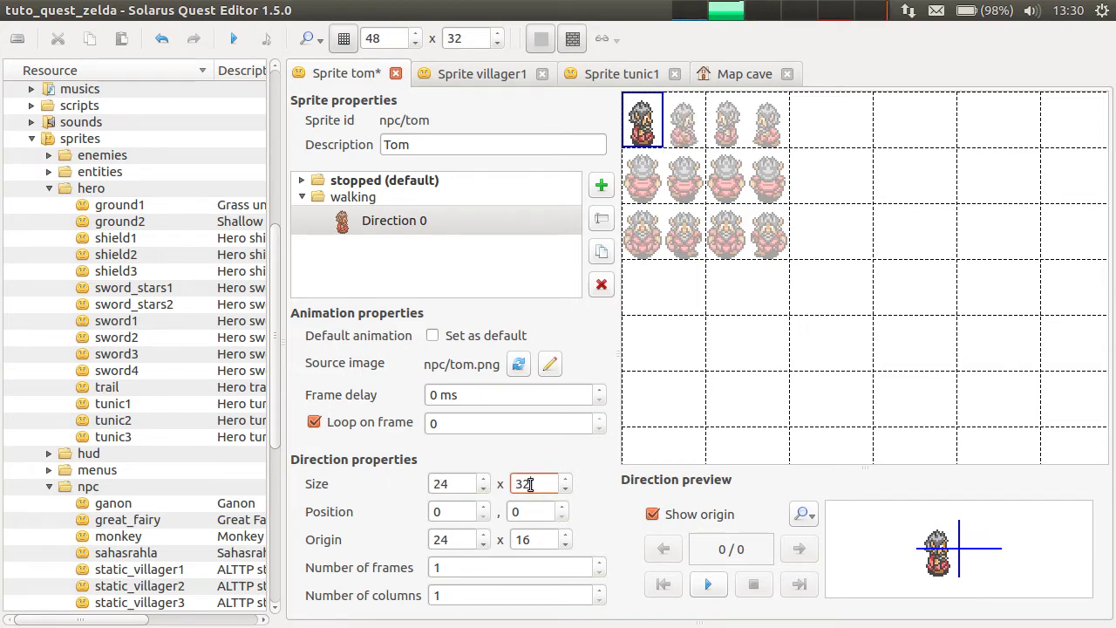
pyautogui.doubleClick(523, 484)
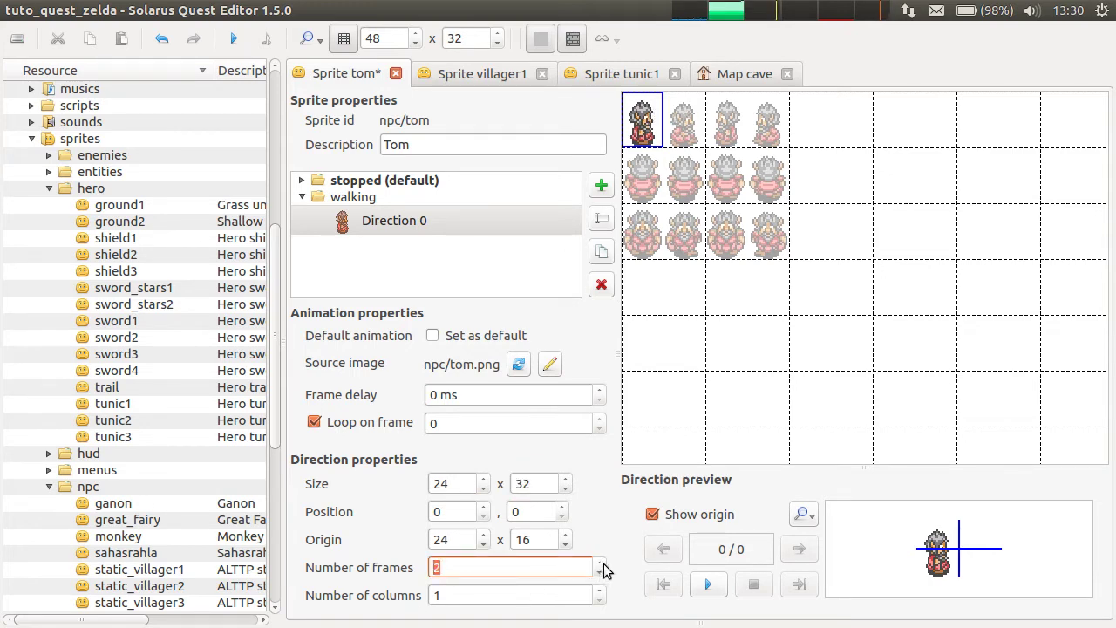
pyautogui.click(531, 592)
pyautogui.click(542, 569)
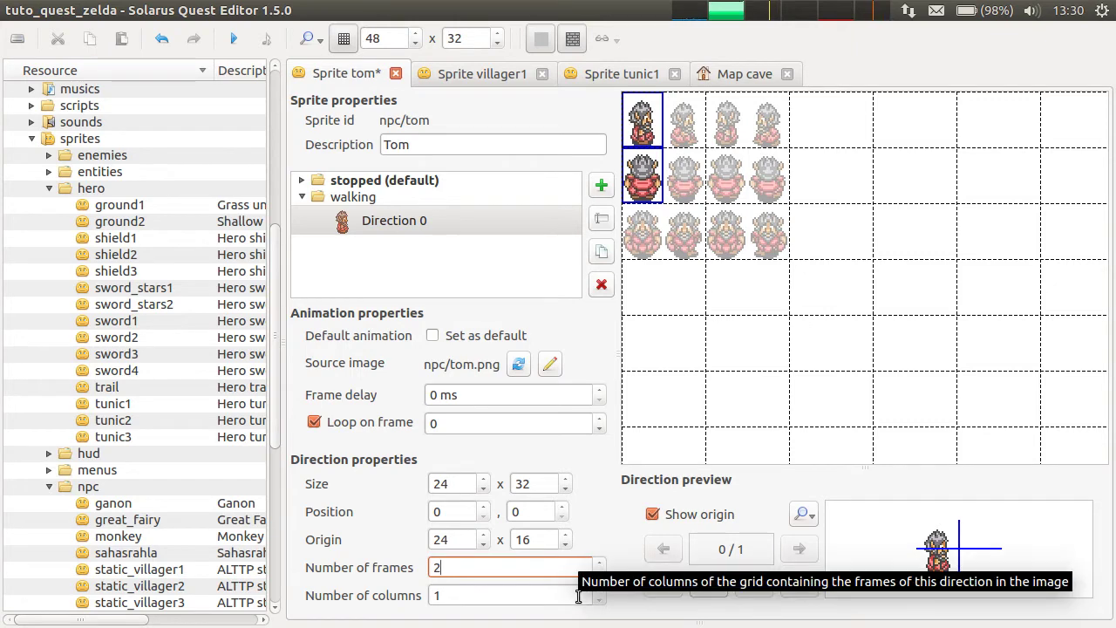
pyautogui.press('Tab')
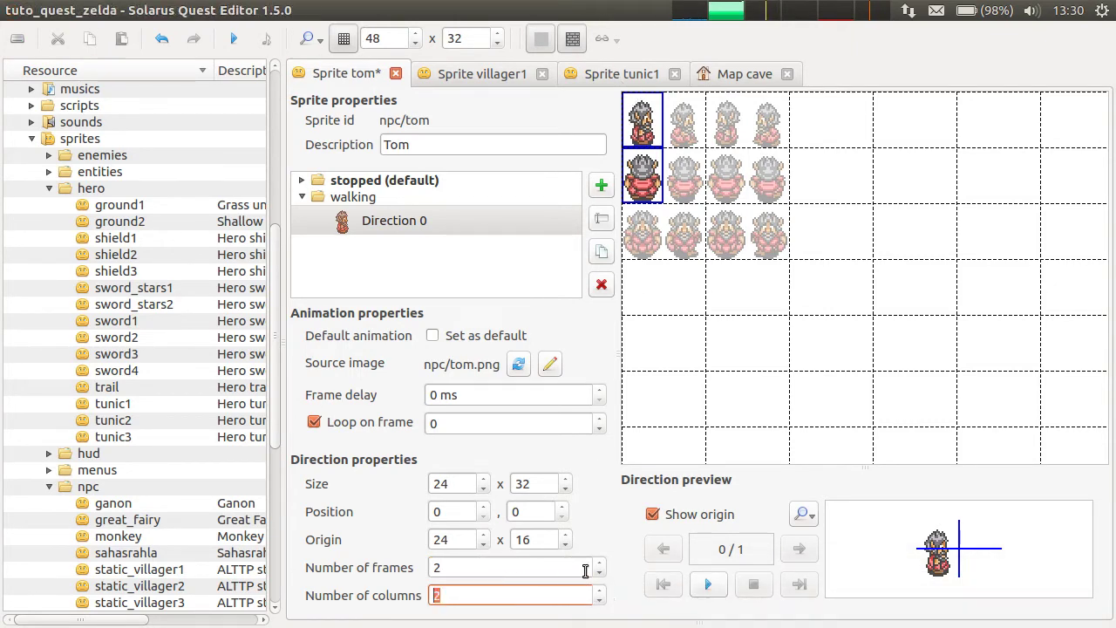
pyautogui.write('2')
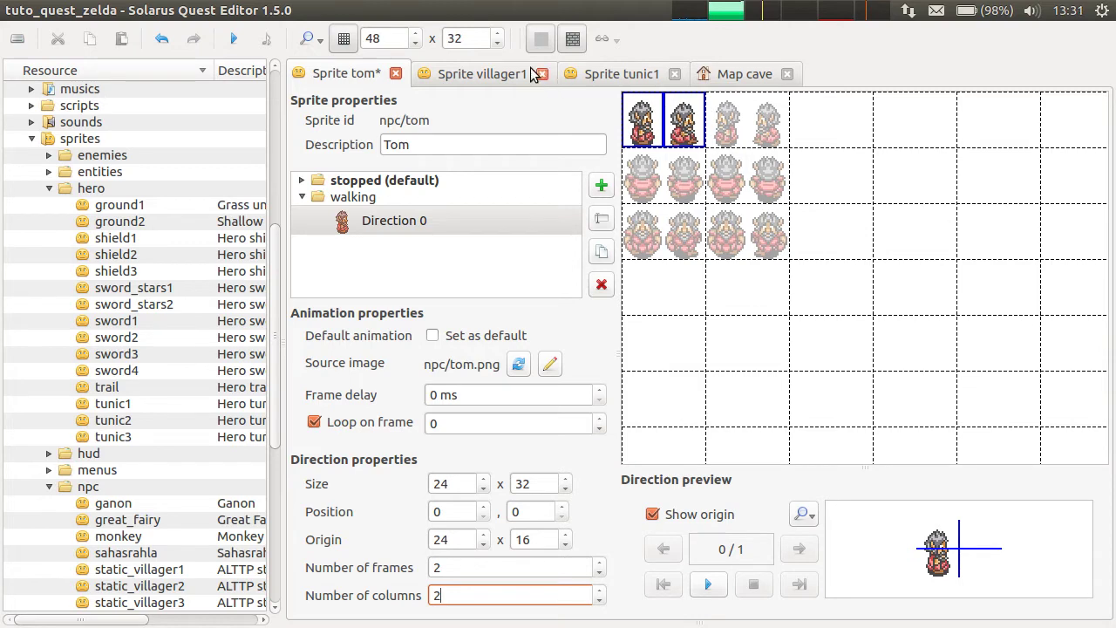
# Step: Set the grid cell width to 24 and save the tom sprite
pyautogui.doubleClick(393, 41)
pyautogui.write('24')
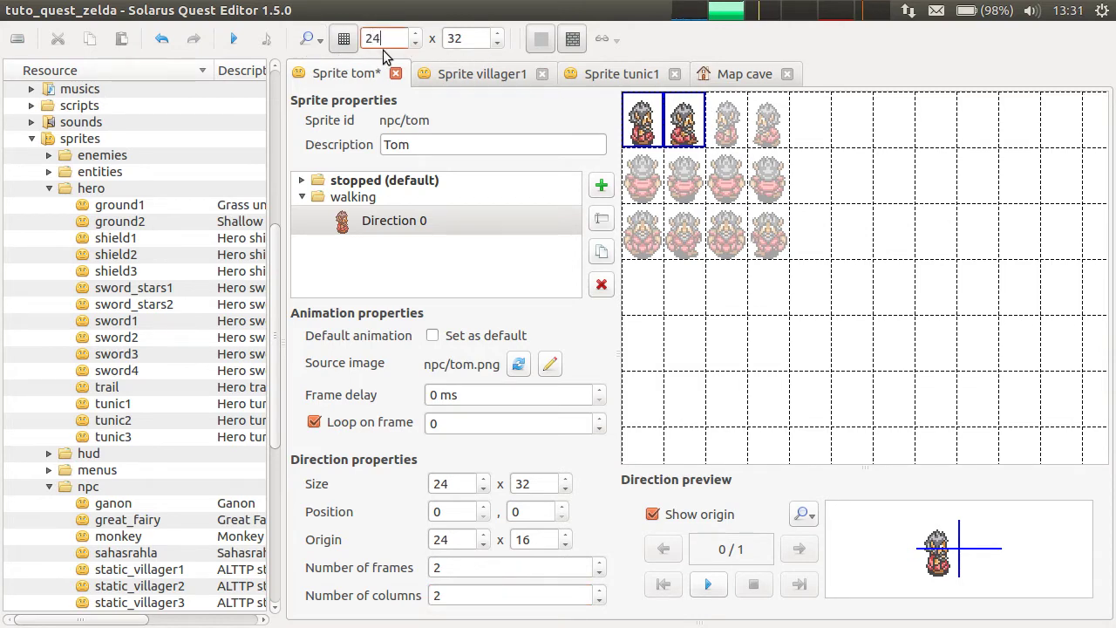
pyautogui.click(482, 39)
pyautogui.hotkey('ctrl', 's')
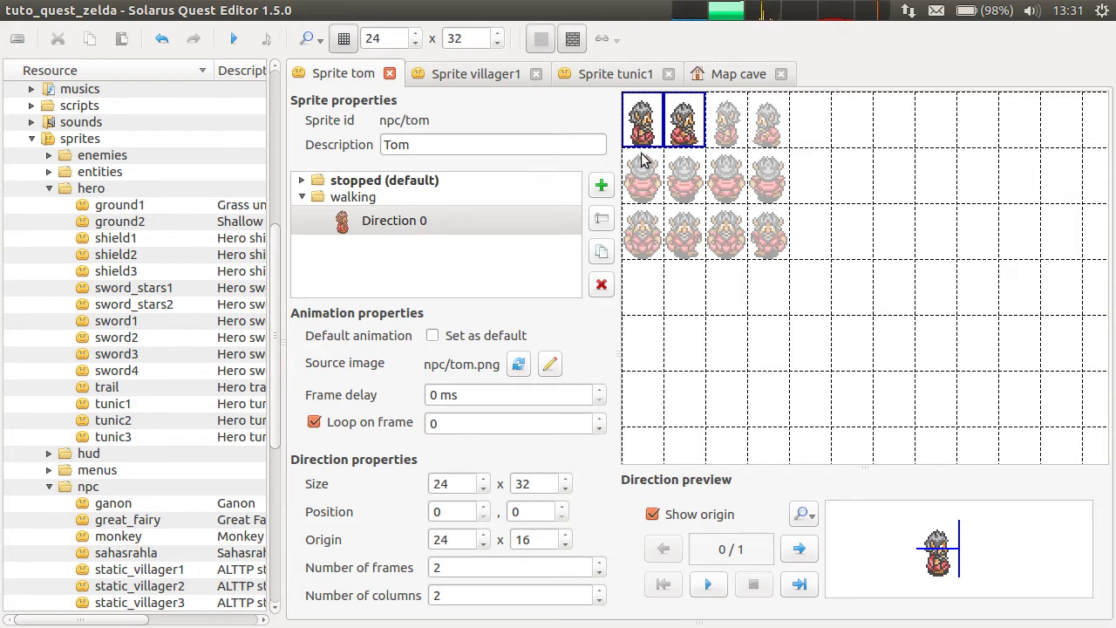
# Step: Try arranging the walking direction's two frames in 1 column, restore 2 columns, and save the sprite
pyautogui.moveTo(439, 596); pyautogui.dragTo(333, 597)
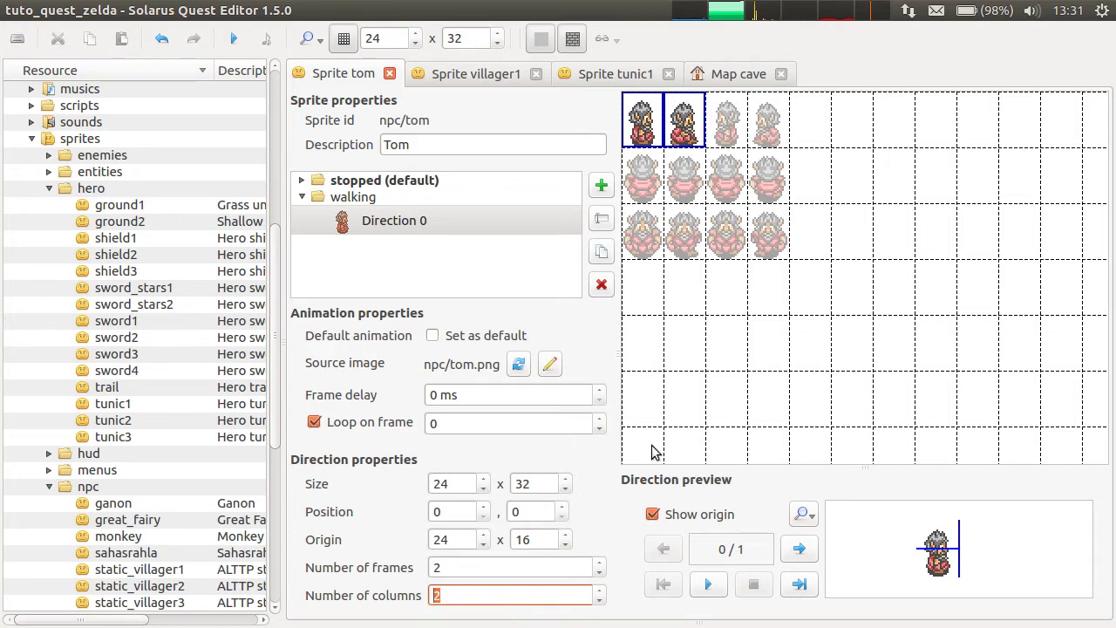
pyautogui.write('1')
pyautogui.press('Return')
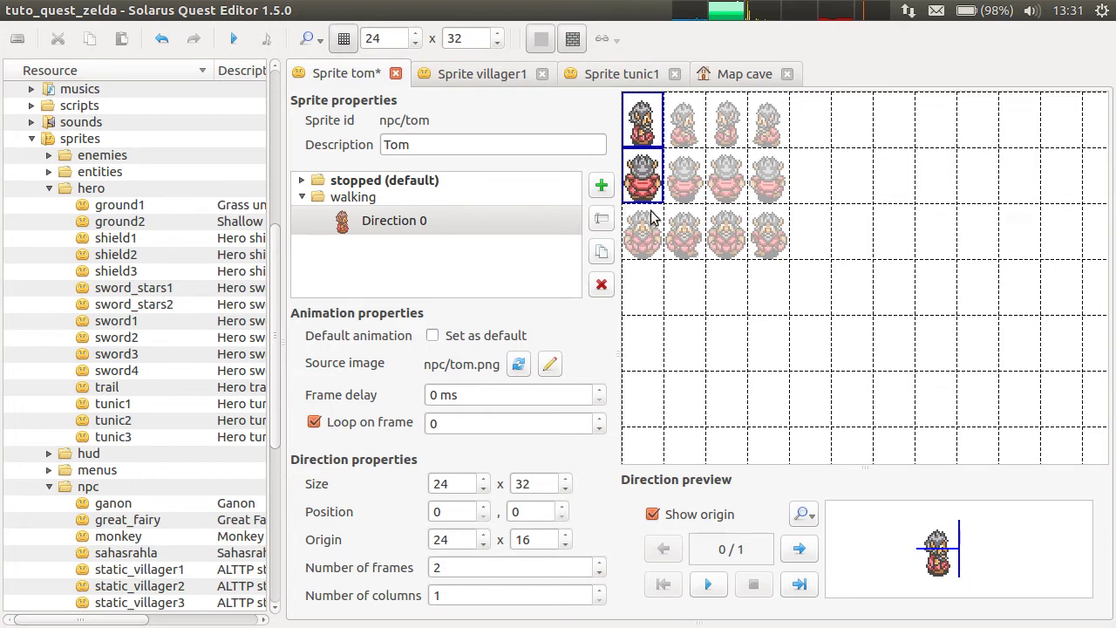
pyautogui.moveTo(495, 602); pyautogui.dragTo(299, 593)
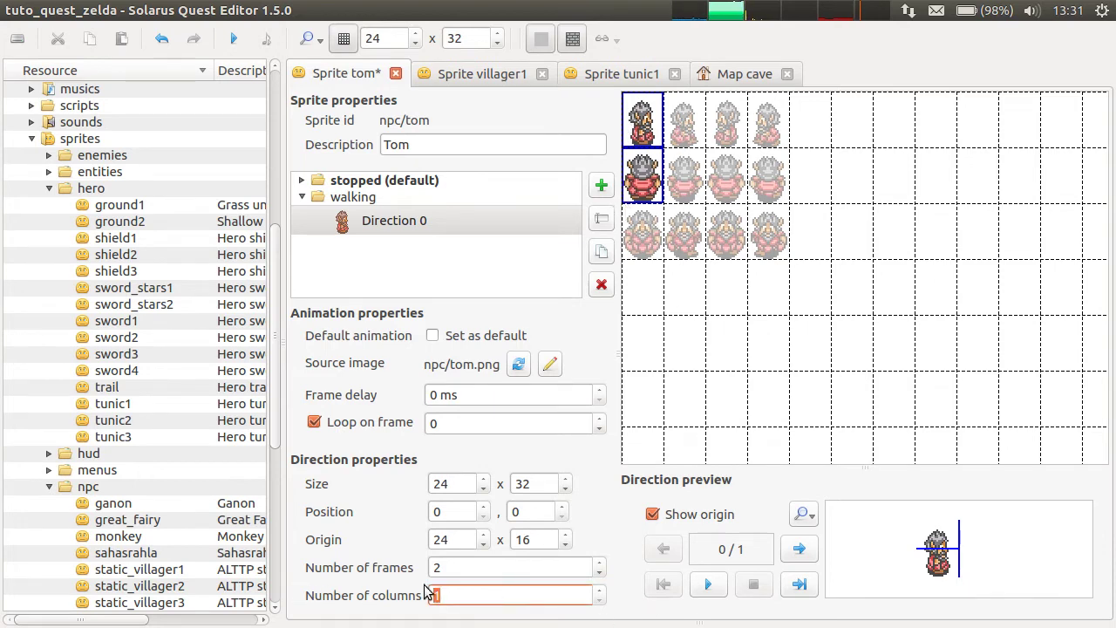
pyautogui.write('2')
pyautogui.click(518, 568)
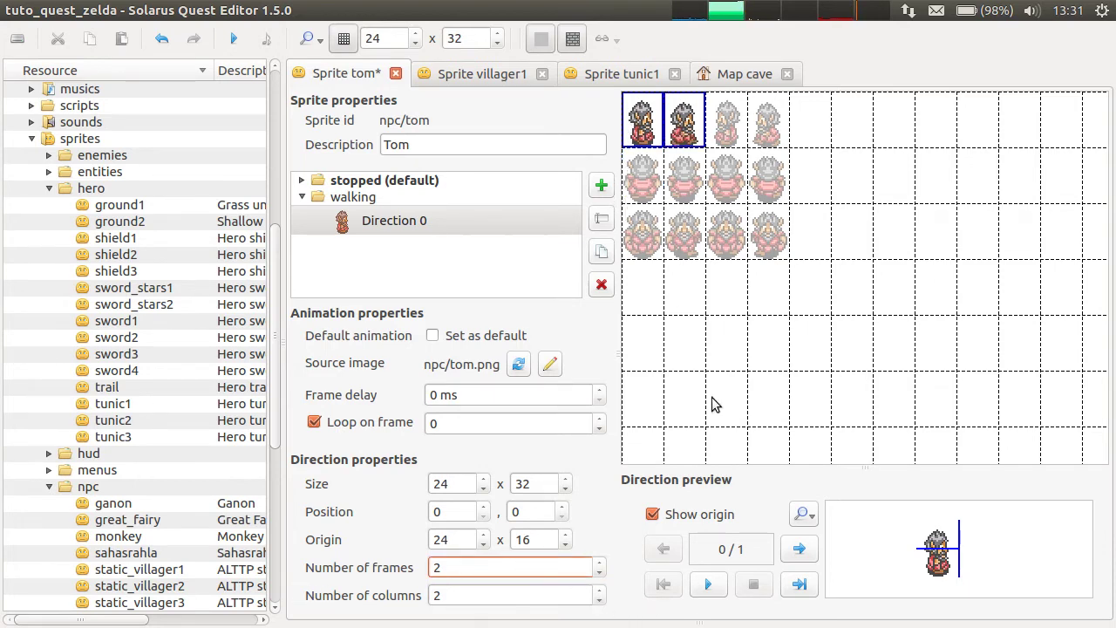
pyautogui.click(832, 188)
pyautogui.click(672, 132)
pyautogui.hotkey('ctrl', 's')
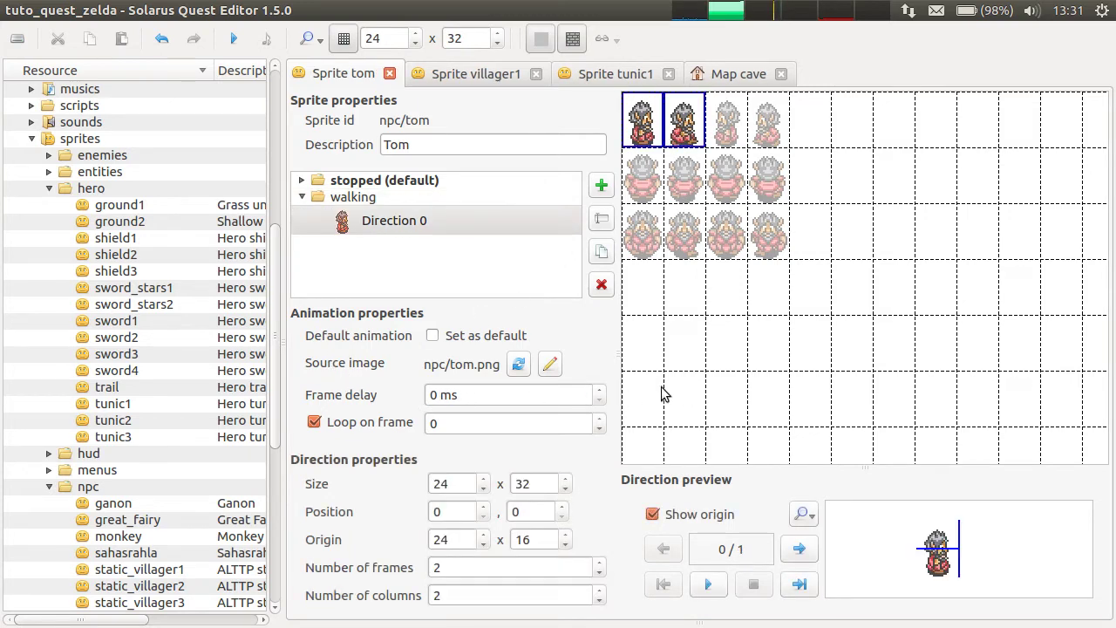
# Step: Set the walking animation's frame delay to 200 ms
pyautogui.click(431, 397)
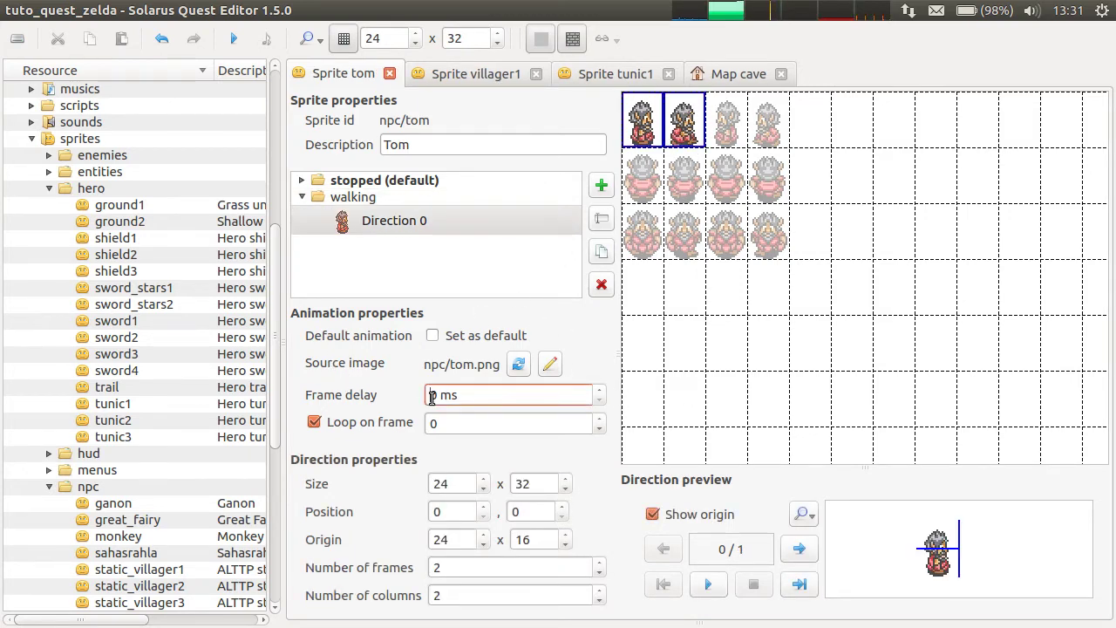
pyautogui.write('20')
pyautogui.press('Tab')
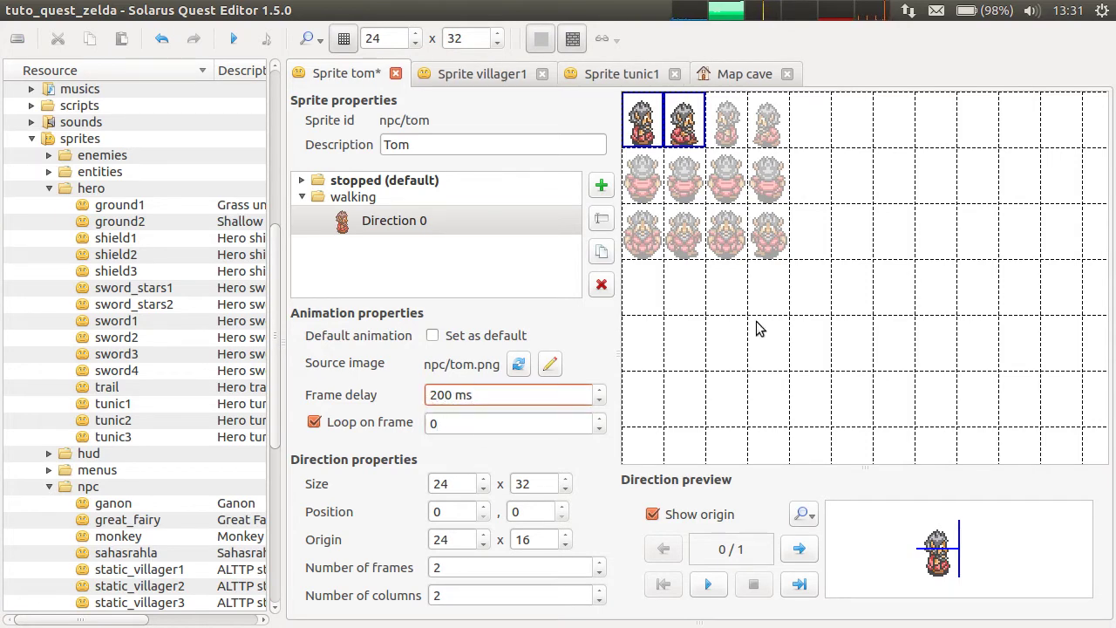
# Step: Examine the frame delay and direction settings of the villager1 sprite's stopped and walking animations, and return to the tom sprite
pyautogui.click(486, 77)
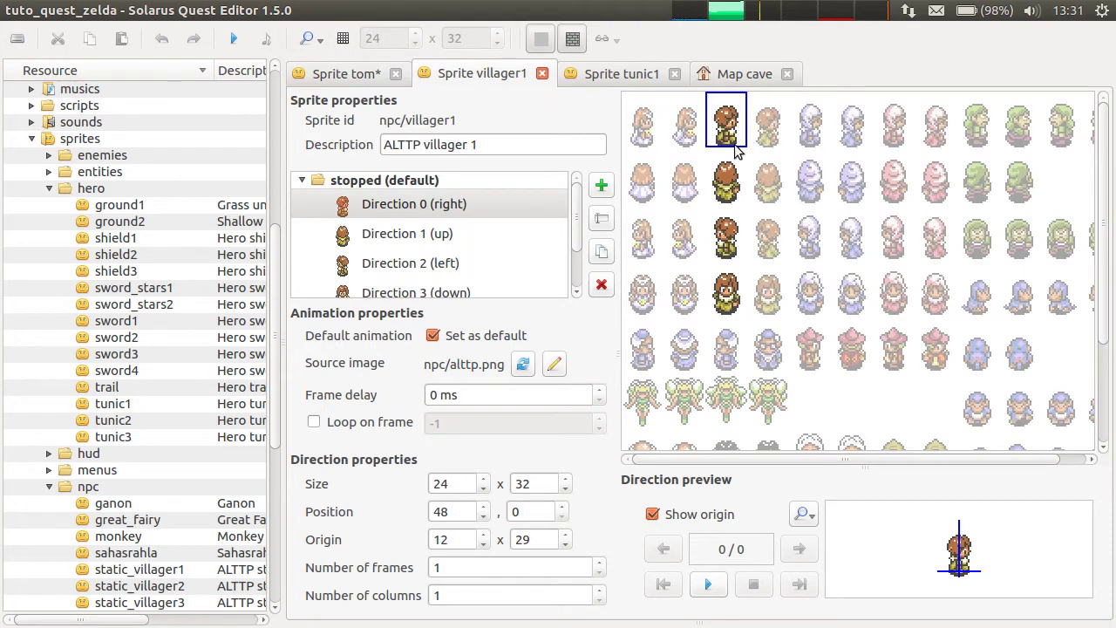
pyautogui.click(429, 210)
pyautogui.click(437, 224)
pyautogui.click(439, 197)
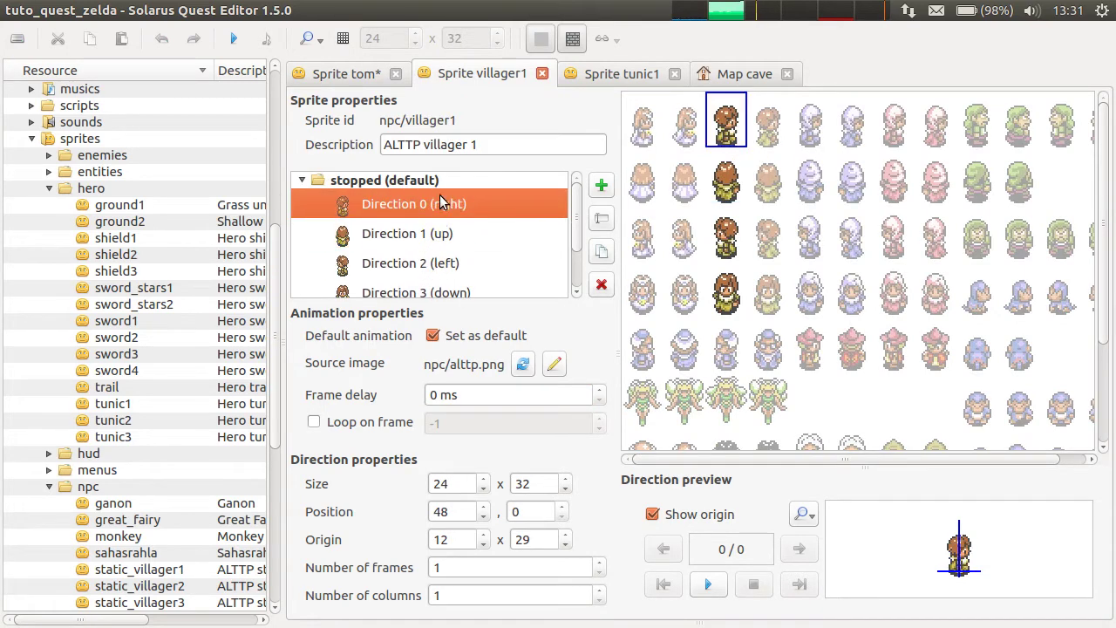
pyautogui.click(302, 180)
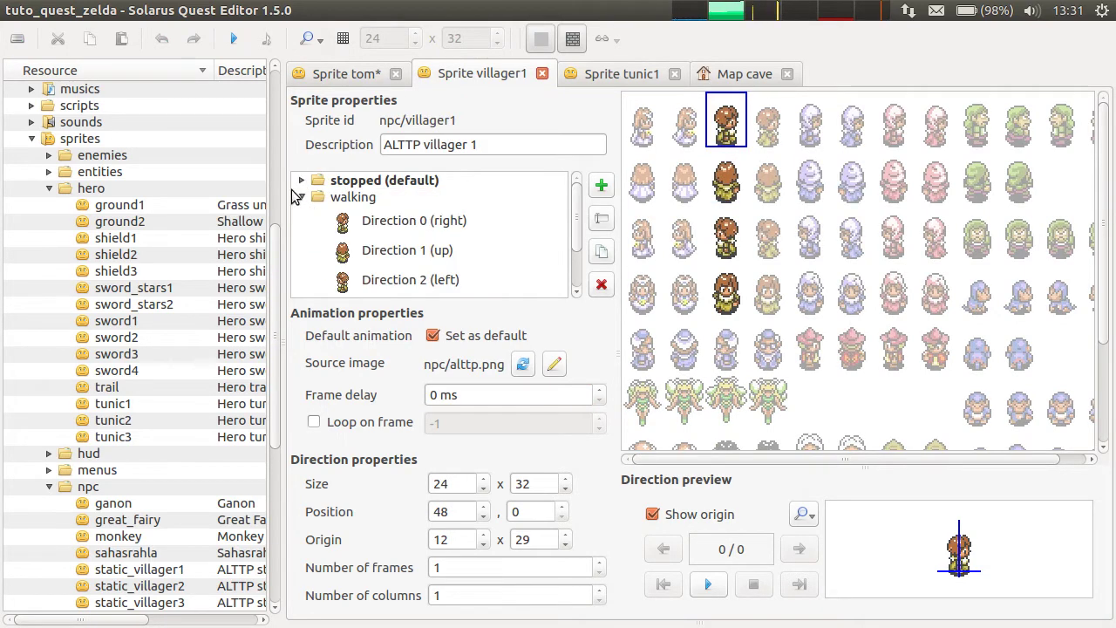
pyautogui.click(399, 226)
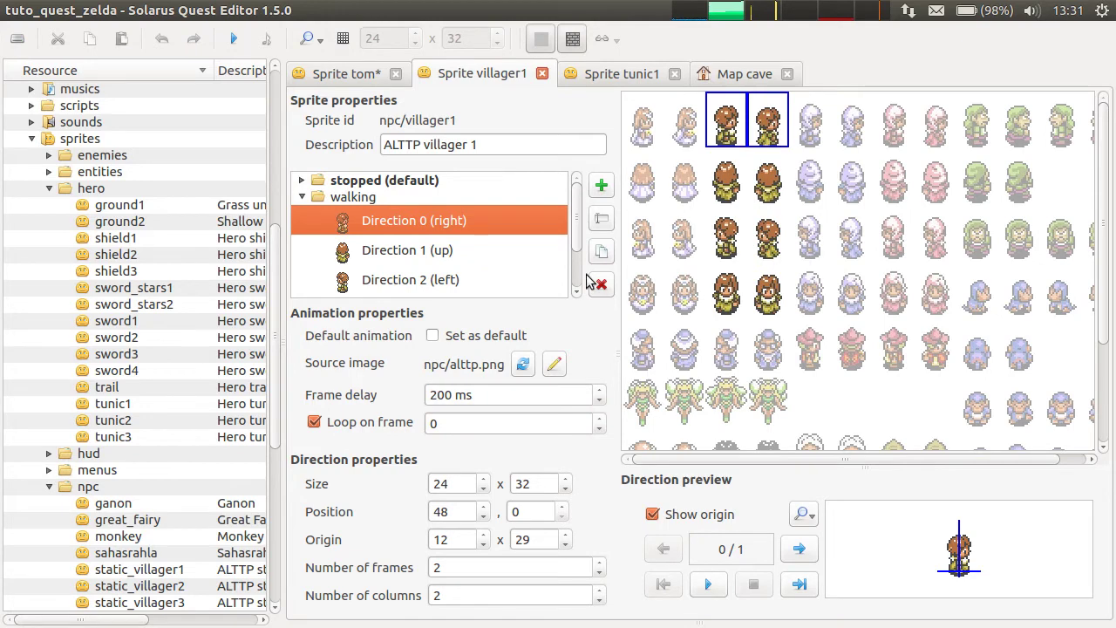
pyautogui.click(355, 75)
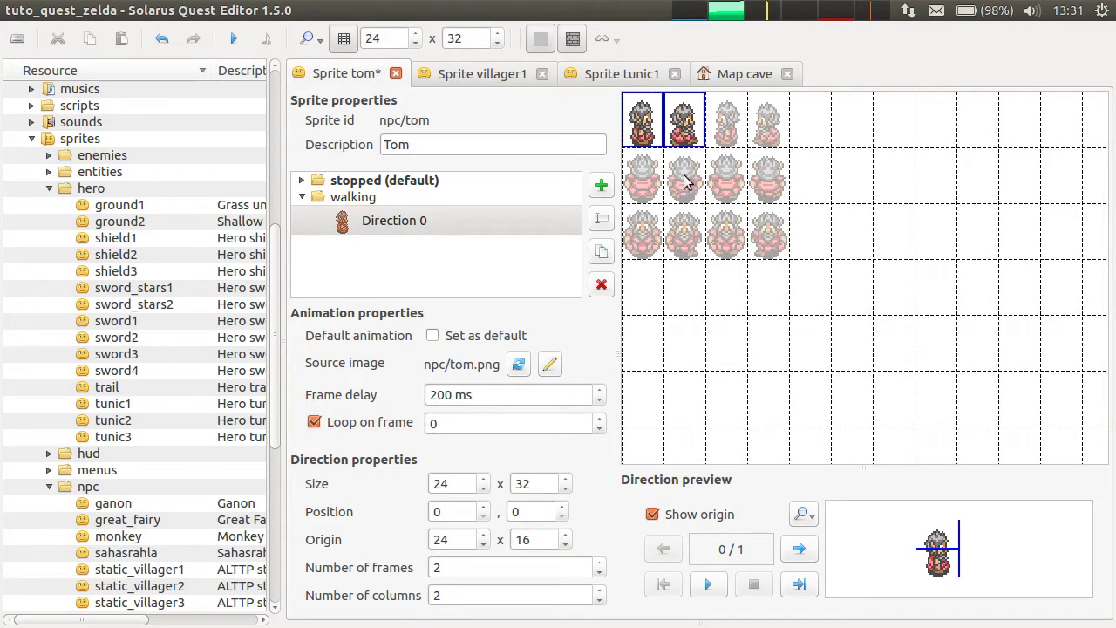
# Step: Save the tom sprite and duplicate the walking direction onto the first two frames of the second row
pyautogui.click(795, 307)
pyautogui.click(674, 137)
pyautogui.hotkey('ctrl', 's')
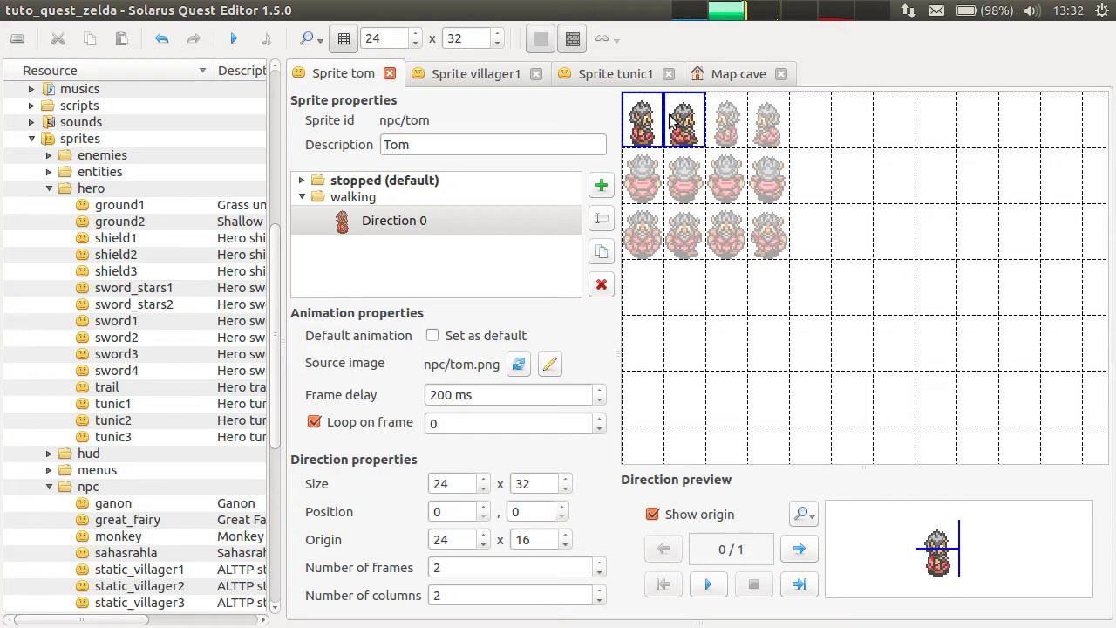
pyautogui.click(804, 398)
pyautogui.click(700, 126)
pyautogui.moveTo(667, 141); pyautogui.dragTo(661, 184)
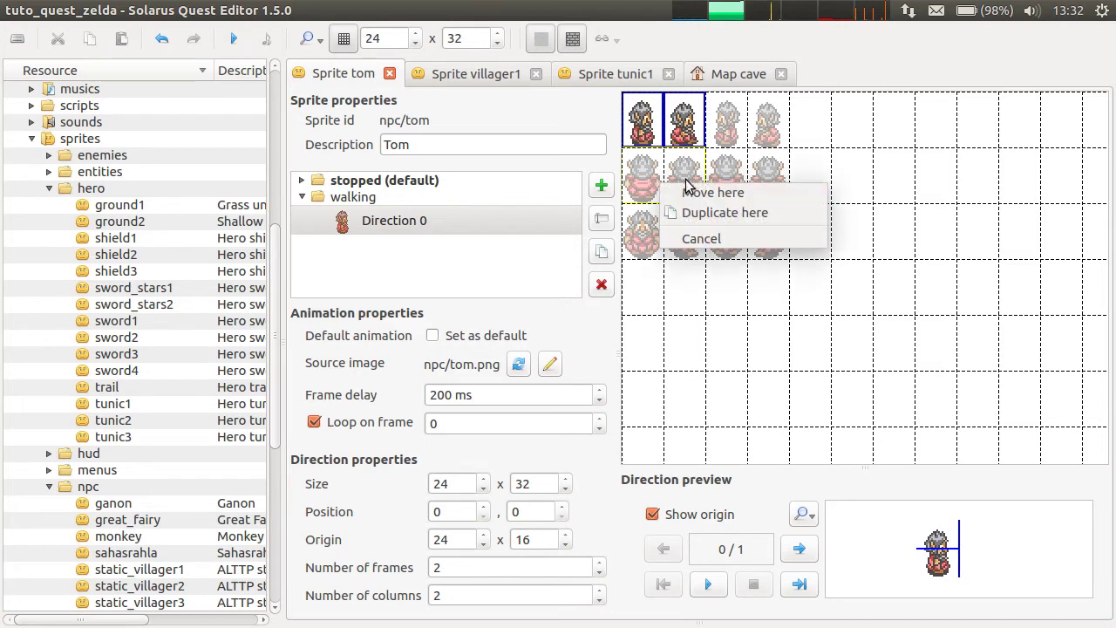
pyautogui.click(720, 223)
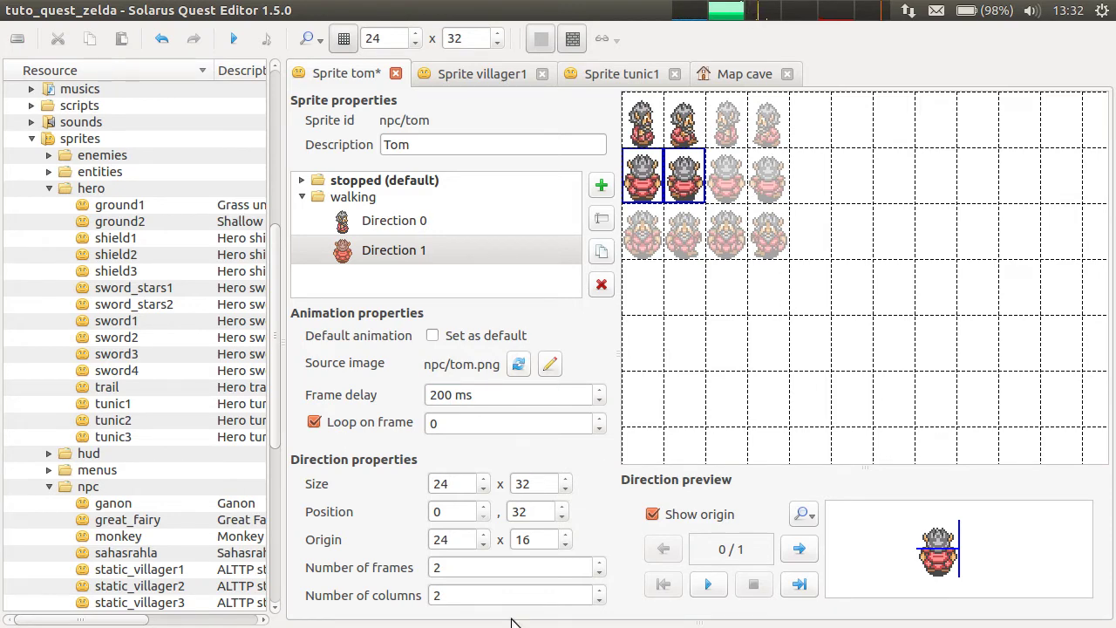
# Step: Set the second-row walking direction to 4 frames in 4 columns and save the sprite
pyautogui.click(598, 590)
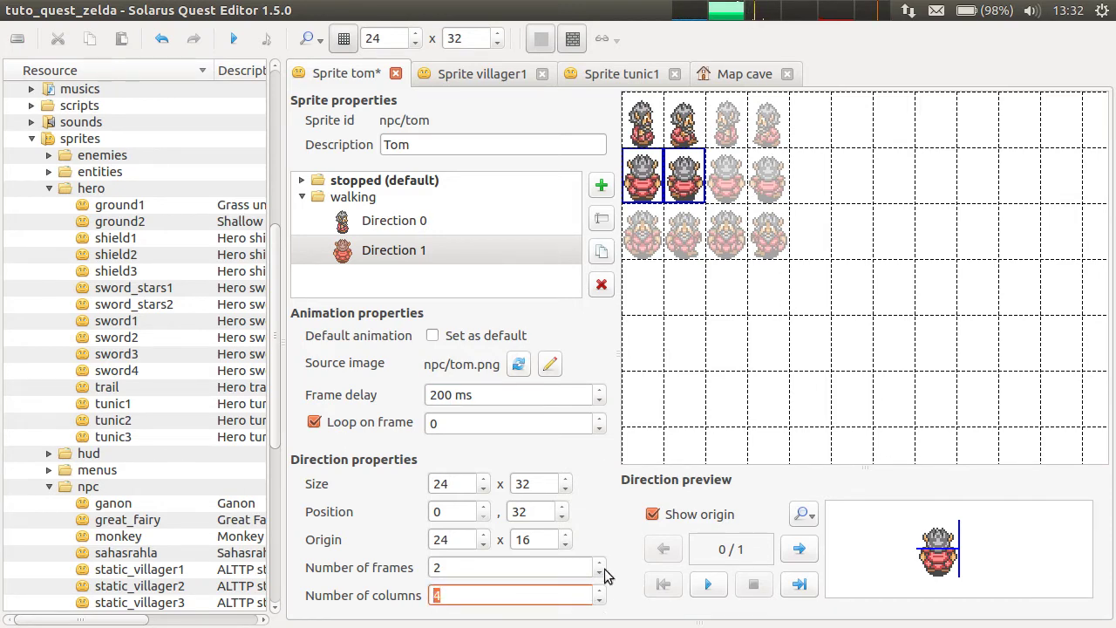
pyautogui.click(599, 564)
pyautogui.click(598, 563)
pyautogui.click(521, 596)
pyautogui.click(825, 253)
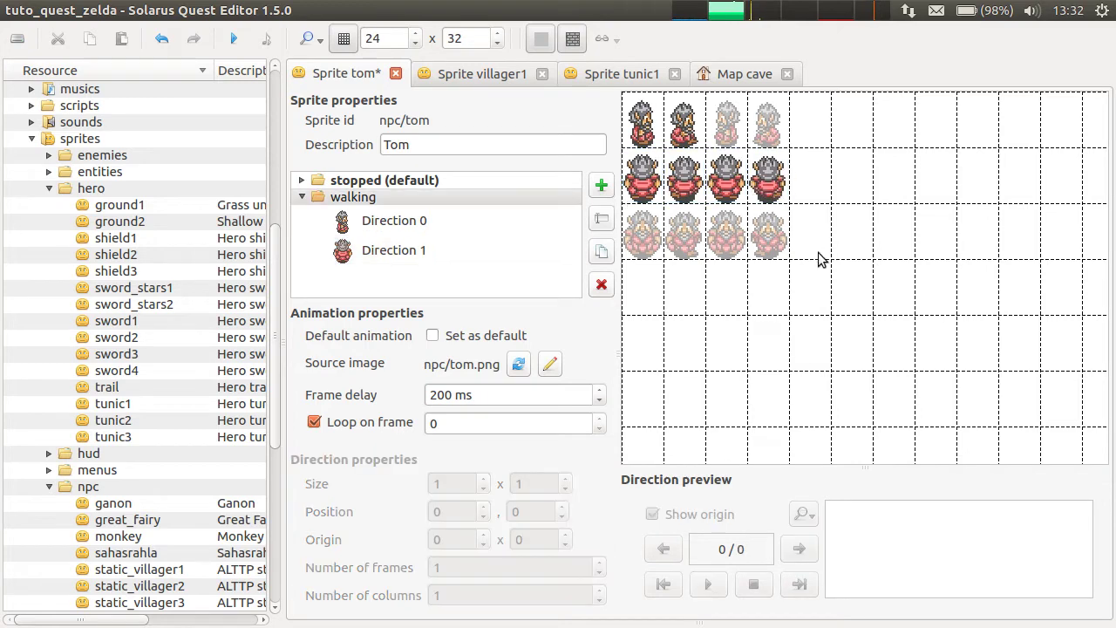
pyautogui.hotkey('ctrl', 's')
# Step: Duplicate the right-facing direction onto the first row's last two frames and the second-row direction onto the third row, and save
pyautogui.moveTo(680, 131); pyautogui.dragTo(757, 117)
pyautogui.click(811, 147)
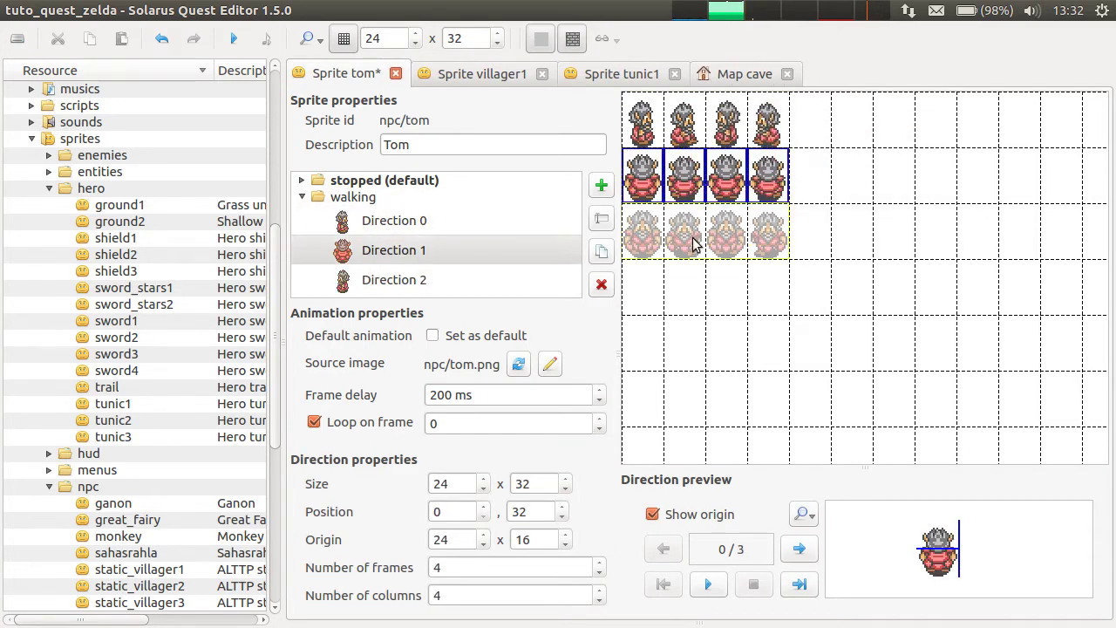
pyautogui.moveTo(695, 237); pyautogui.dragTo(700, 232)
pyautogui.click(749, 259)
pyautogui.hotkey('ctrl', 's')
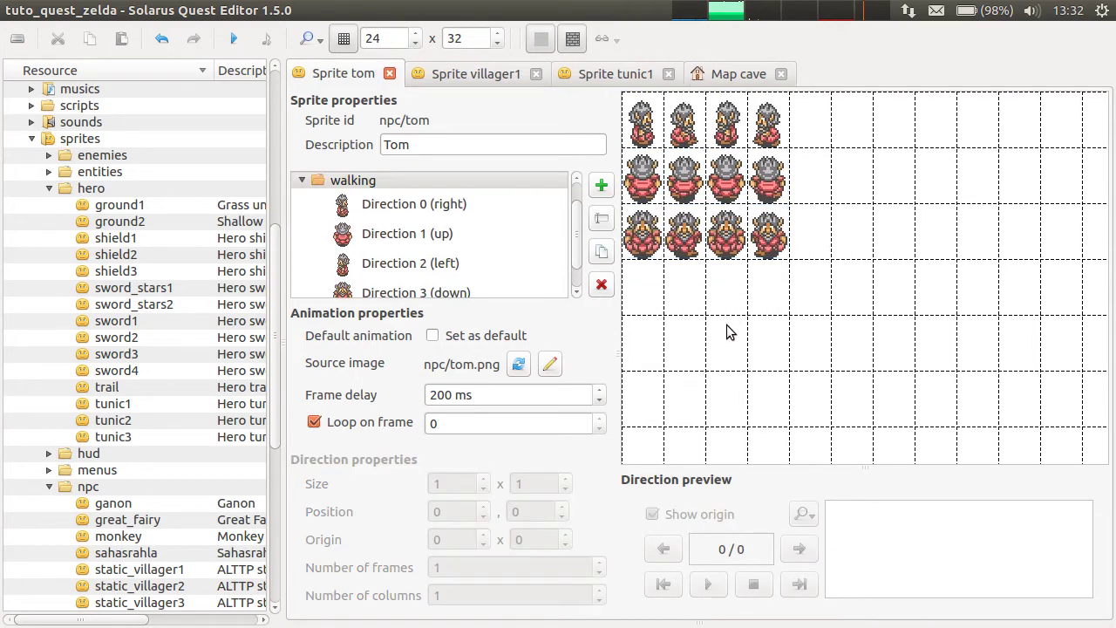
# Step: Review the frames of the walking directions and compare them with the stopped animation
pyautogui.click(464, 206)
pyautogui.click(463, 237)
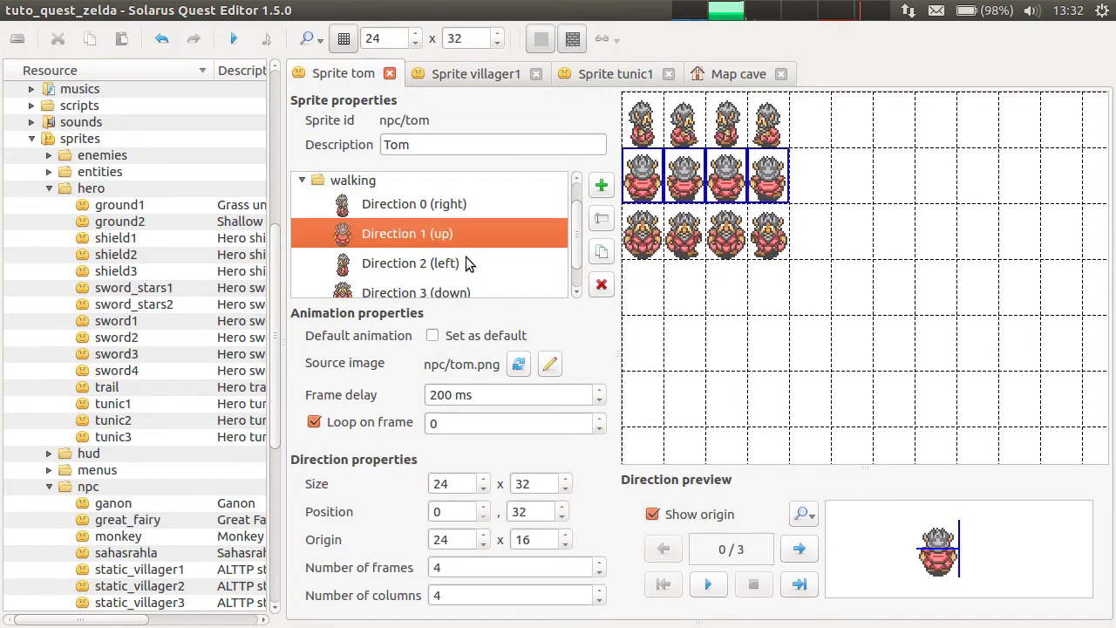
pyautogui.click(466, 263)
pyautogui.click(462, 205)
pyautogui.scroll(1, 461, 212)
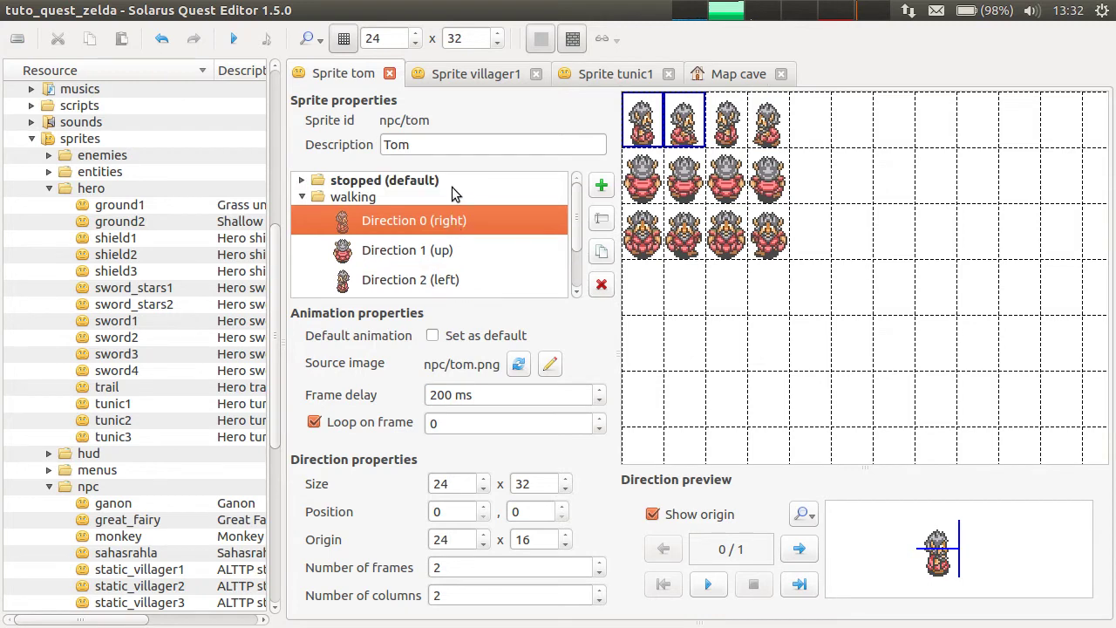
pyautogui.click(409, 183)
pyautogui.click(438, 203)
pyautogui.doubleClick(445, 179)
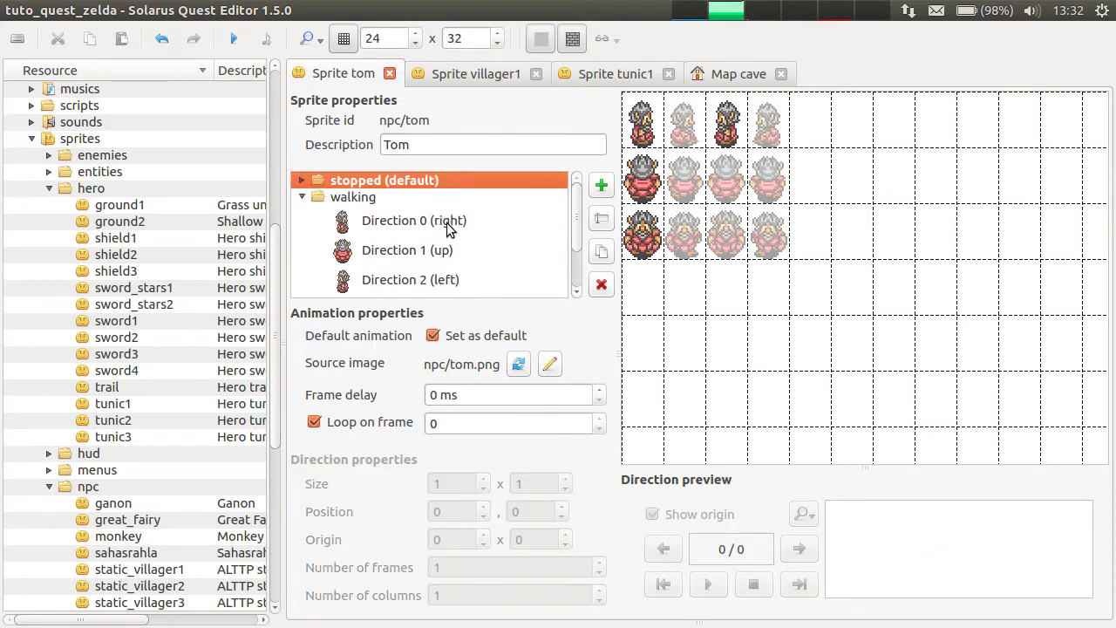
# Step: Set the vertical origin of the walking animation's right direction to 29
pyautogui.click(448, 221)
pyautogui.click(530, 541)
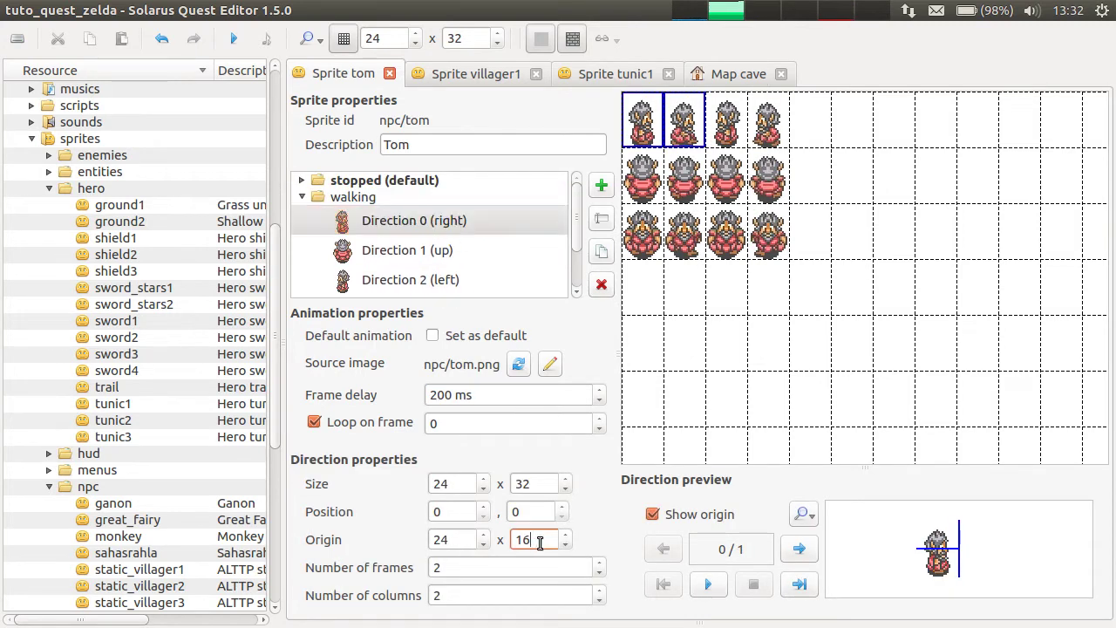
pyautogui.moveTo(530, 540); pyautogui.dragTo(471, 527)
pyautogui.write('29')
# Step: Set the origin of the walking animation's up direction to 12 x 29
pyautogui.click(461, 249)
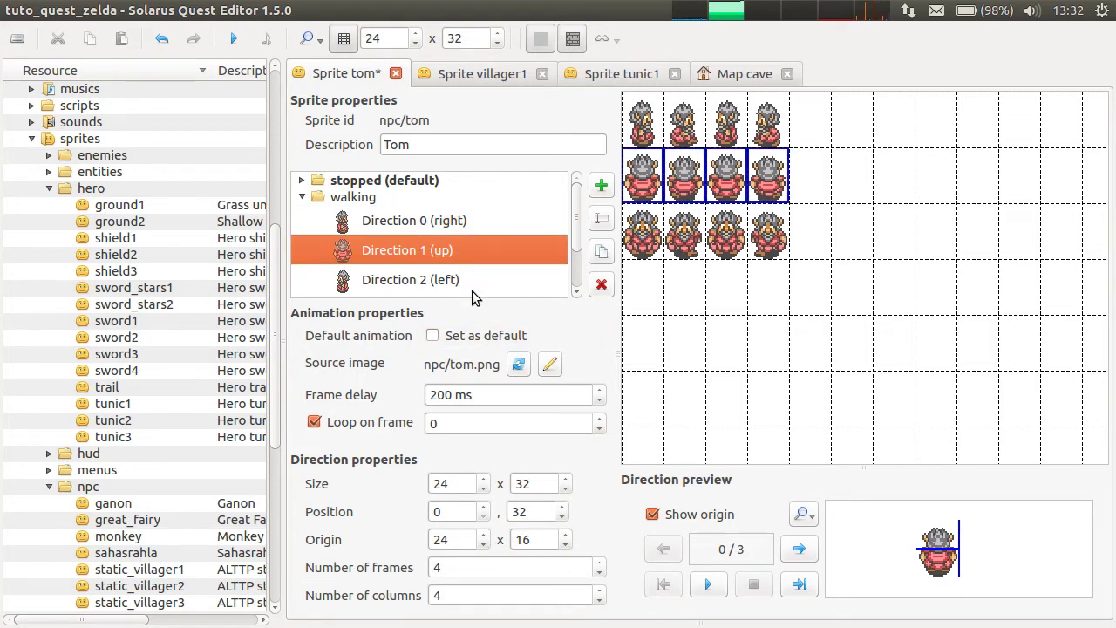
pyautogui.click(529, 541)
pyautogui.moveTo(530, 541); pyautogui.dragTo(486, 532)
pyautogui.write('29')
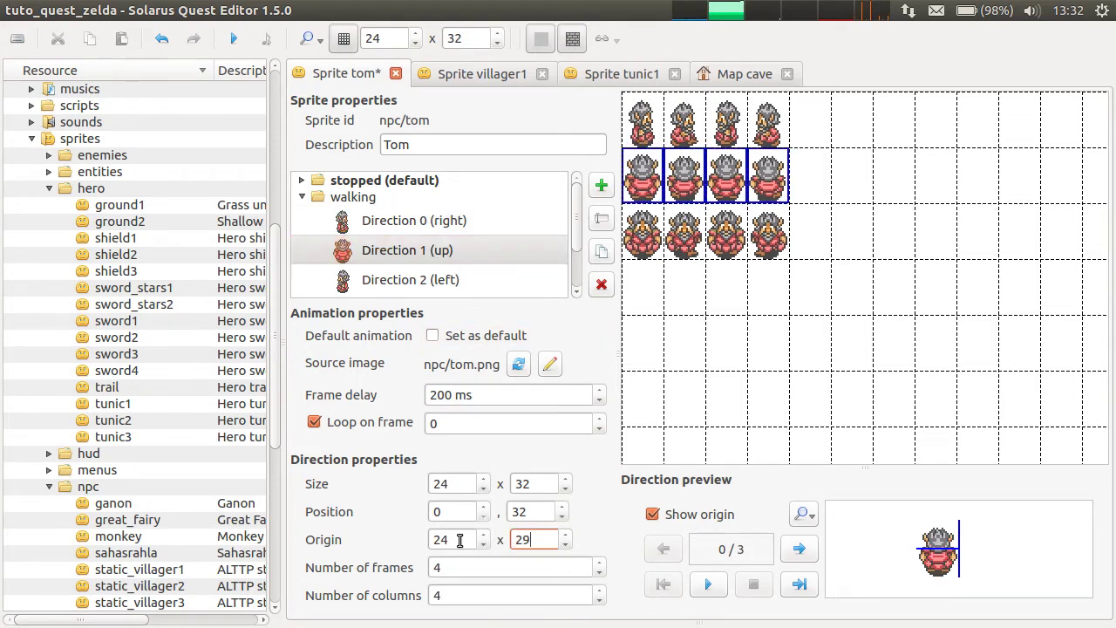
pyautogui.click(460, 539)
pyautogui.click(539, 542)
pyautogui.click(1081, 551)
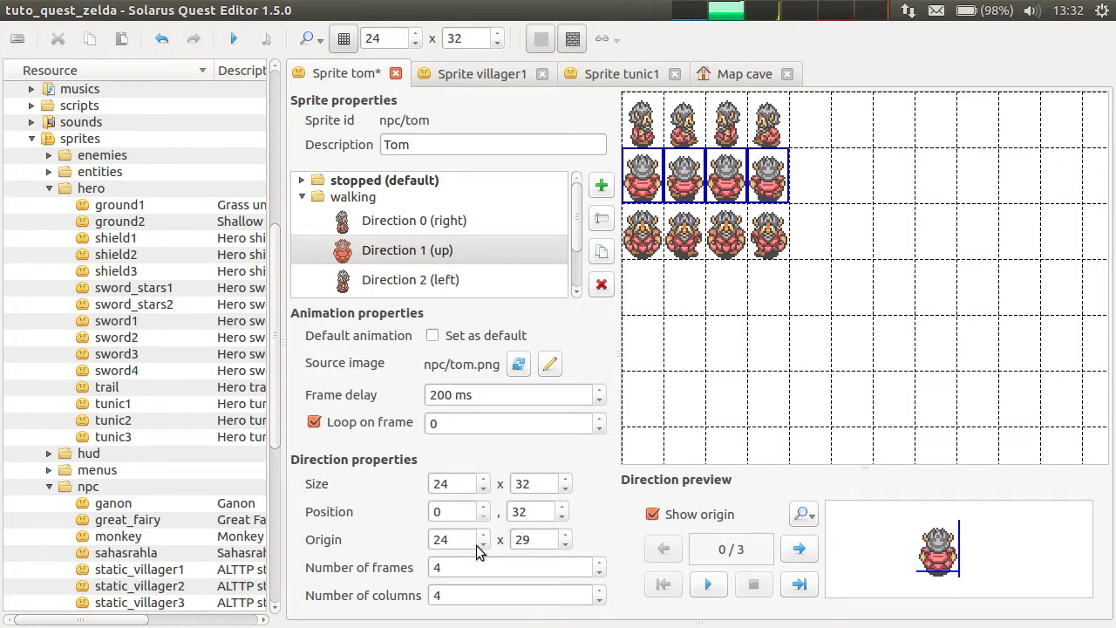
pyautogui.doubleClick(476, 542)
pyautogui.write('12')
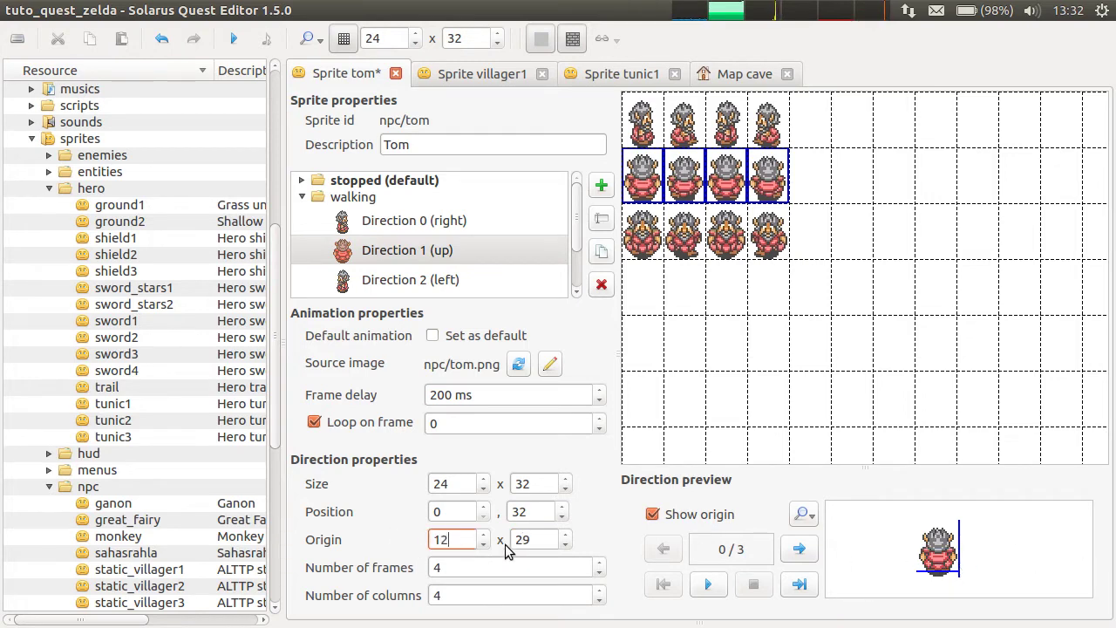
pyautogui.click(521, 539)
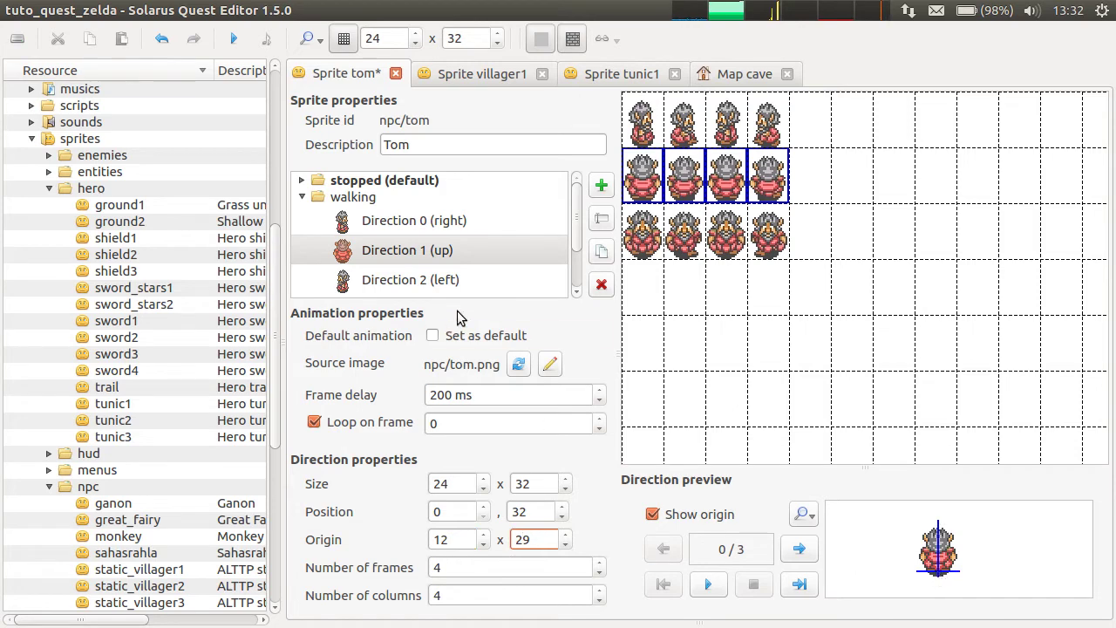
# Step: Set the horizontal origin of the walking animation's right direction to 12
pyautogui.click(459, 227)
pyautogui.doubleClick(454, 539)
pyautogui.write('12')
pyautogui.click(541, 540)
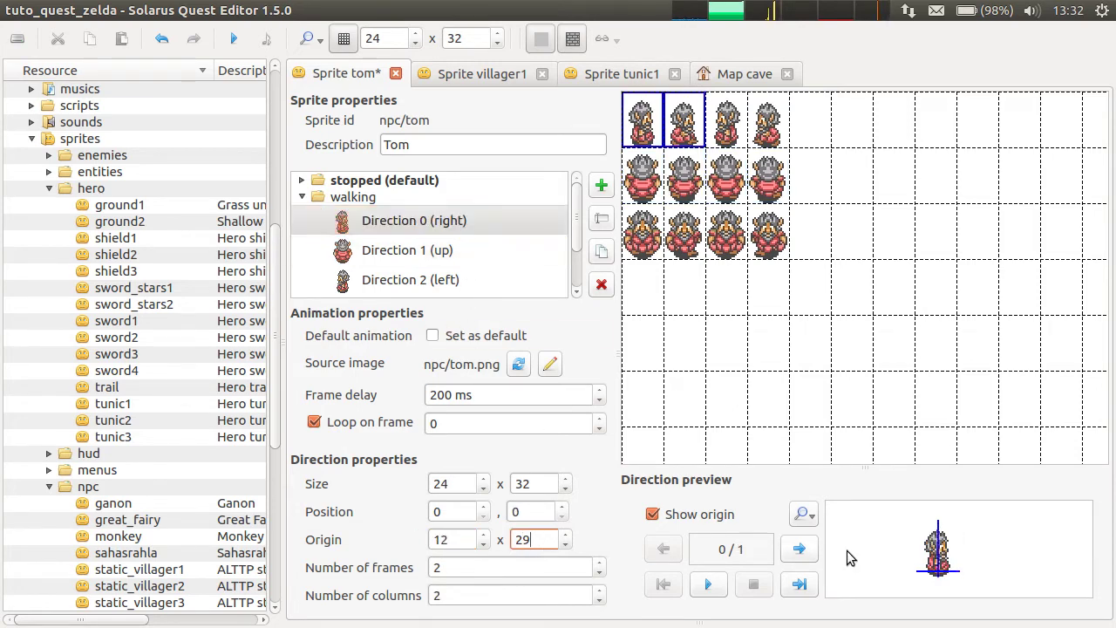
# Step: Set the origin of the walking animation's left direction to 12 x 29
pyautogui.click(460, 250)
pyautogui.scroll(-1, 471, 244)
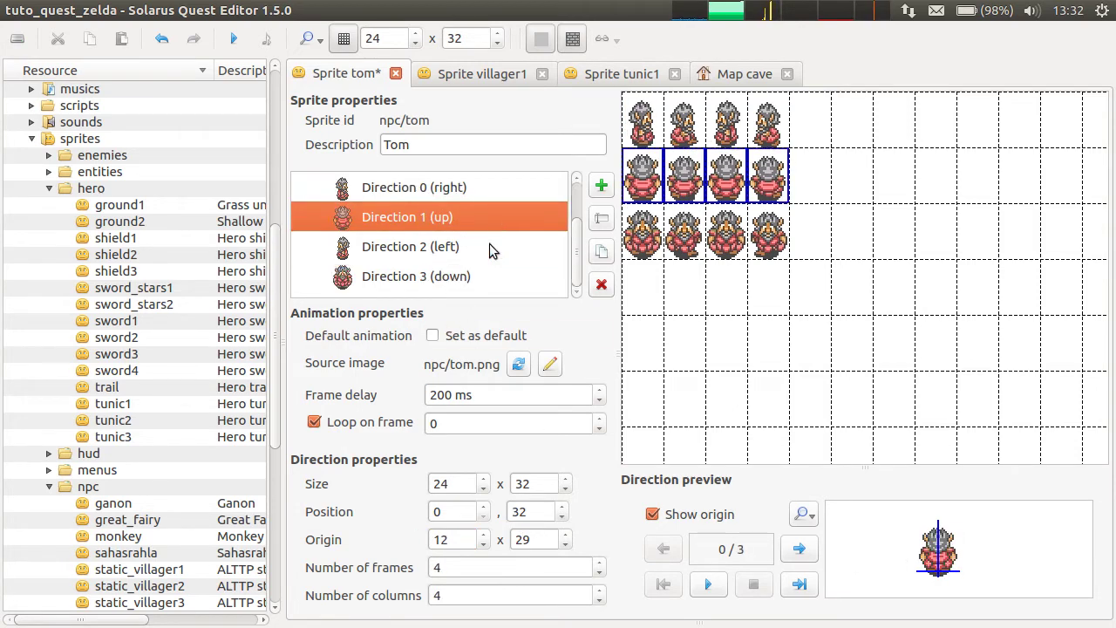
pyautogui.click(488, 244)
pyautogui.doubleClick(438, 540)
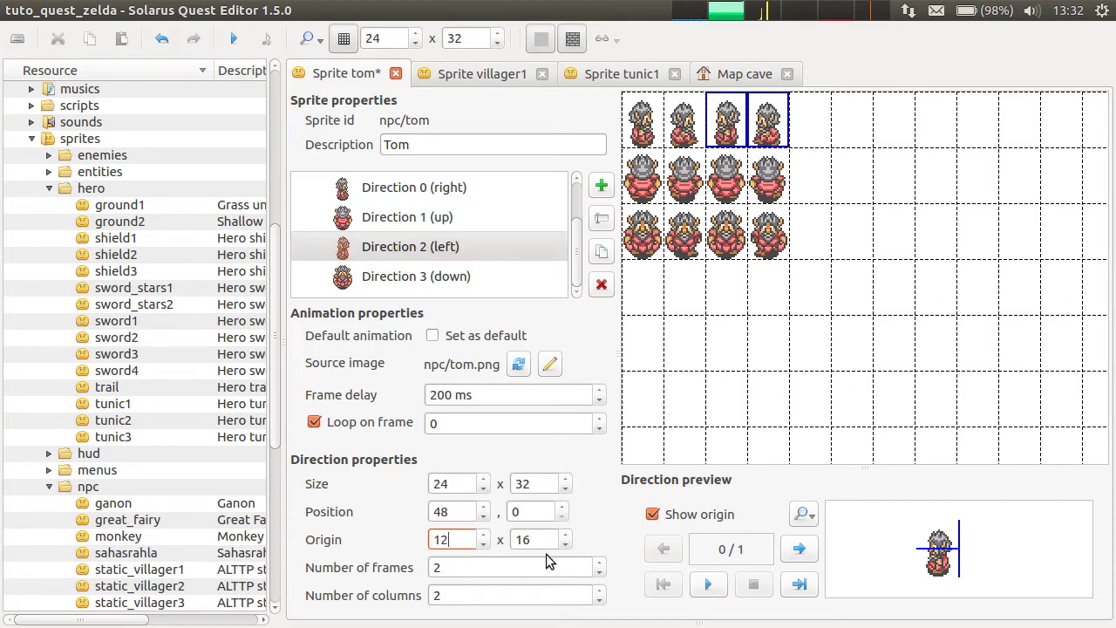
pyautogui.click(1051, 560)
pyautogui.doubleClick(537, 542)
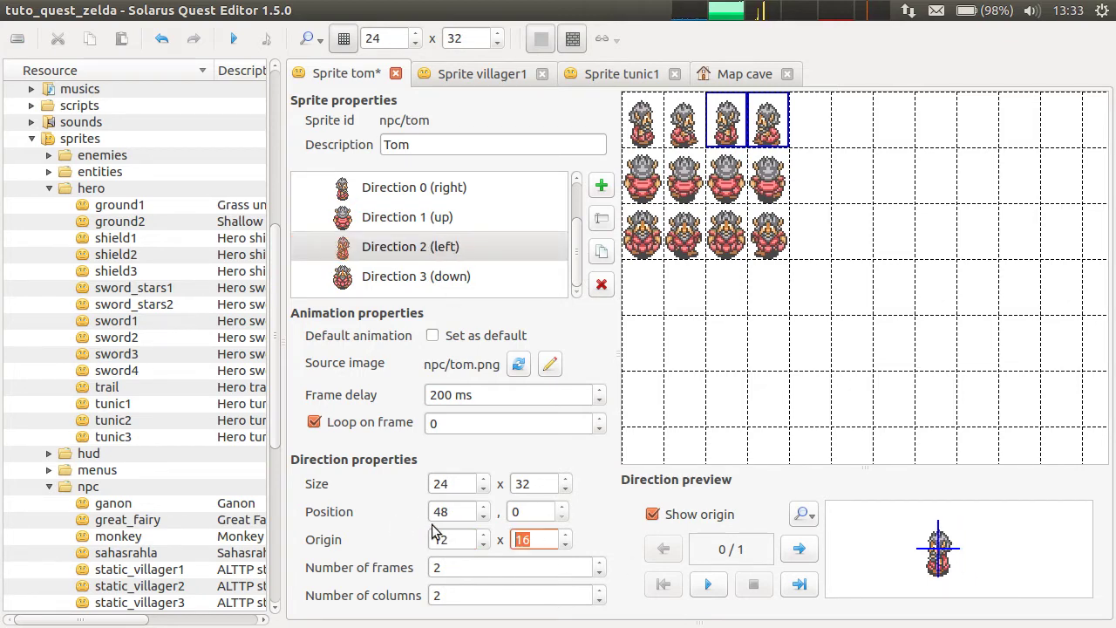
pyautogui.write('29')
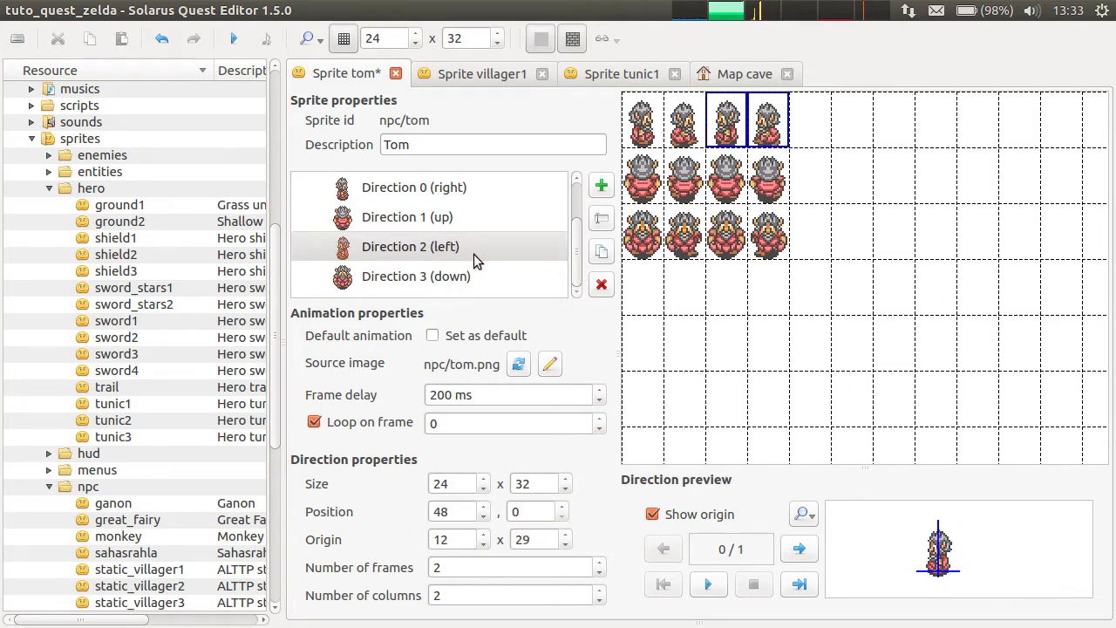
# Step: Set the origin of the walking animation's down direction to 12 x 29 and save the sprite
pyautogui.click(478, 277)
pyautogui.doubleClick(448, 539)
pyautogui.write('12')
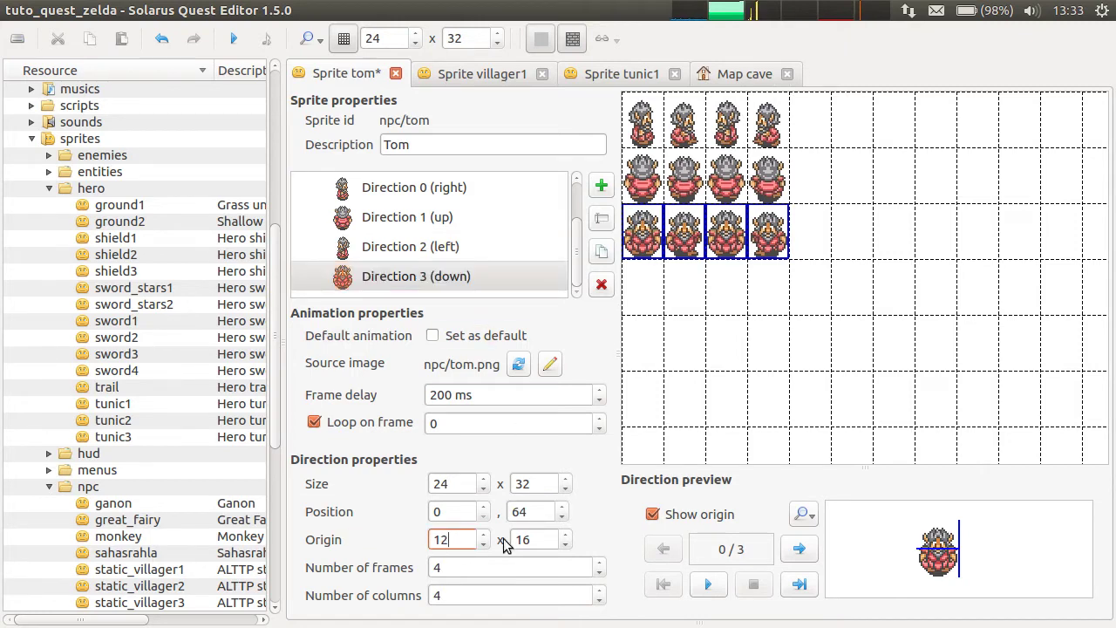
pyautogui.doubleClick(533, 541)
pyautogui.write('29')
pyautogui.click(987, 549)
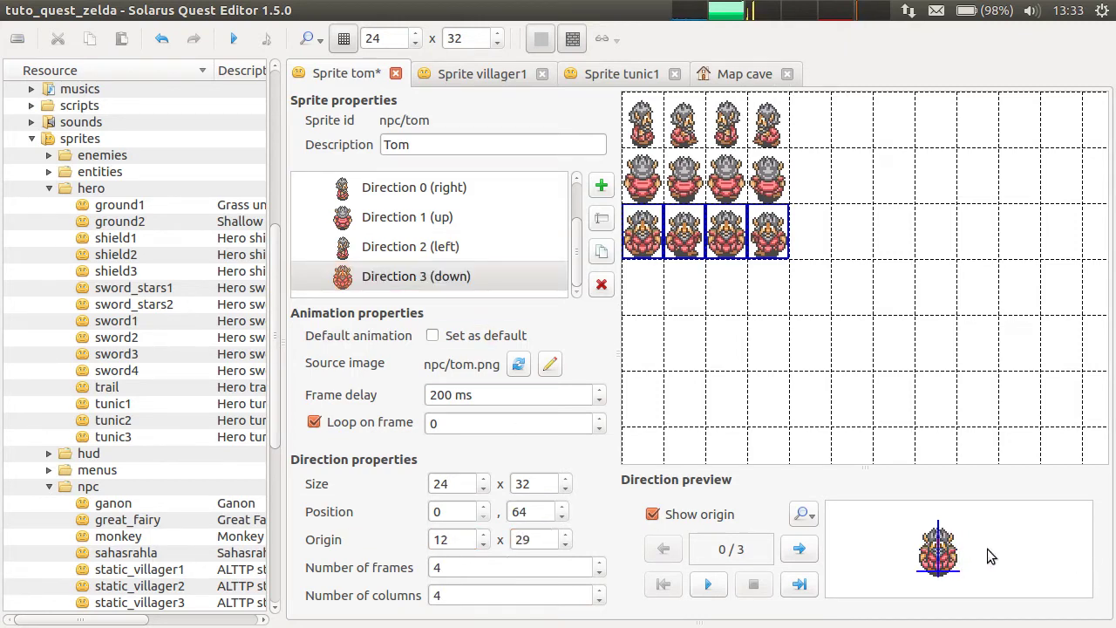
pyautogui.scroll(2, 480, 218)
pyautogui.hotkey('ctrl', 's')
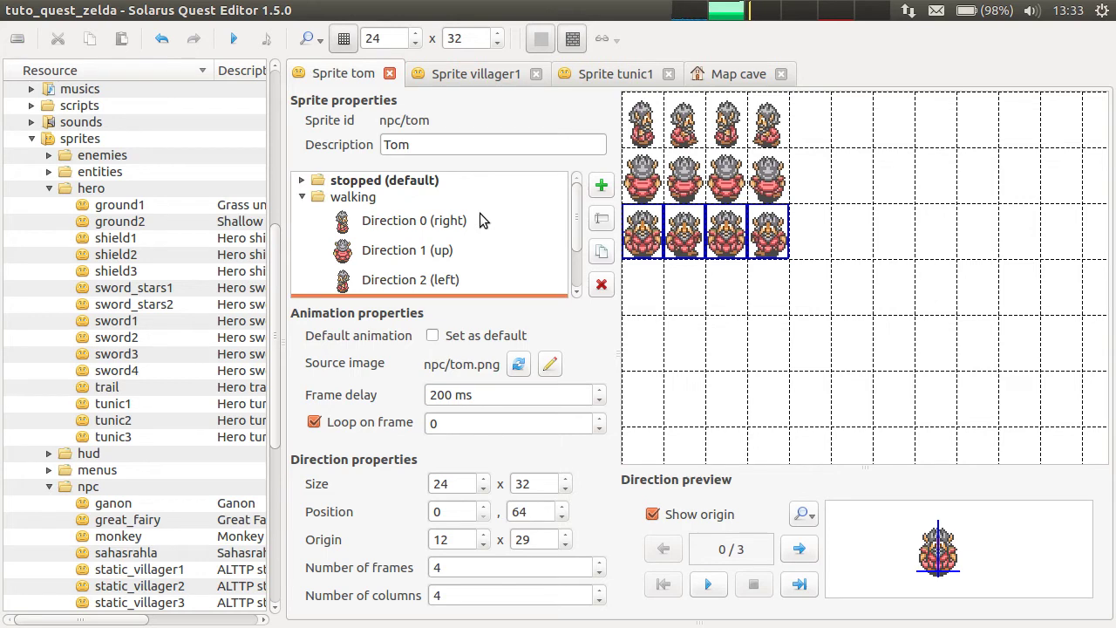
pyautogui.click(302, 197)
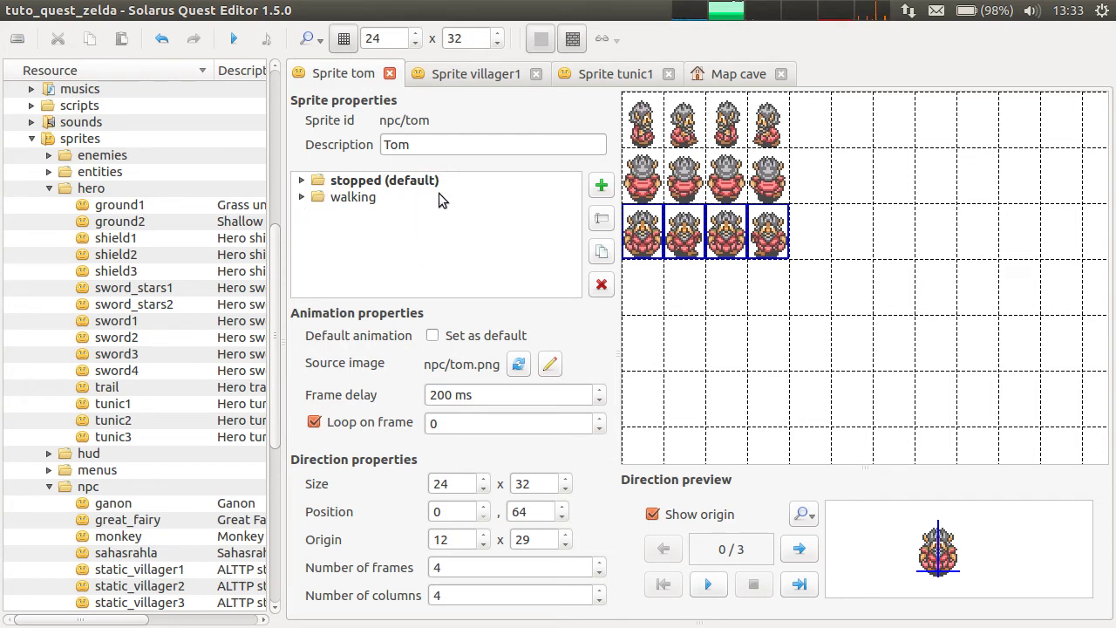
pyautogui.click(302, 180)
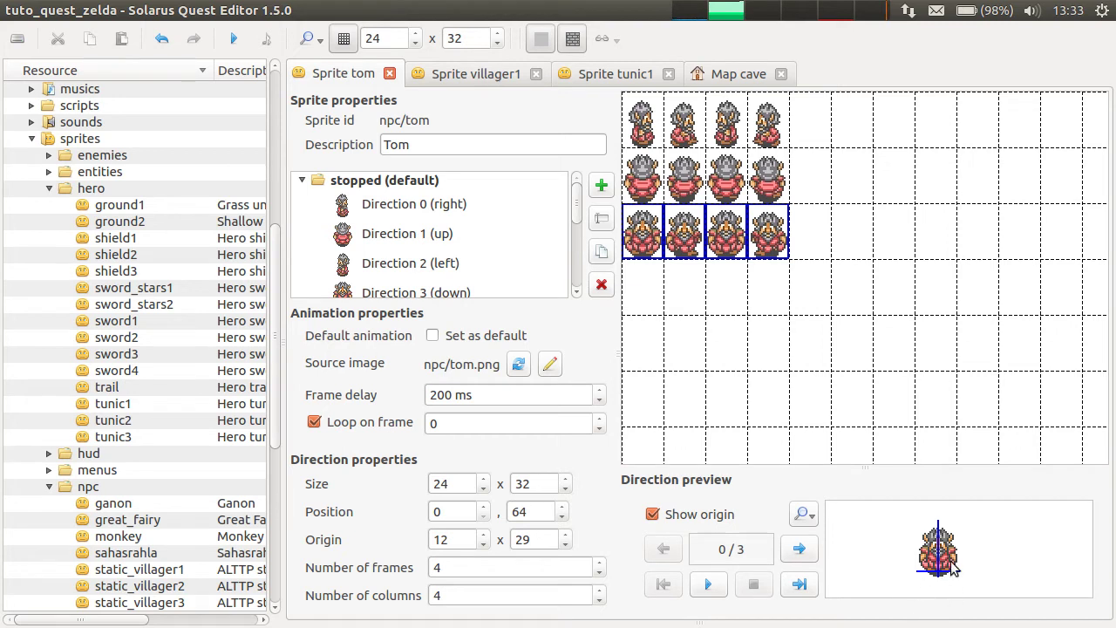
pyautogui.click(704, 515)
pyautogui.click(706, 513)
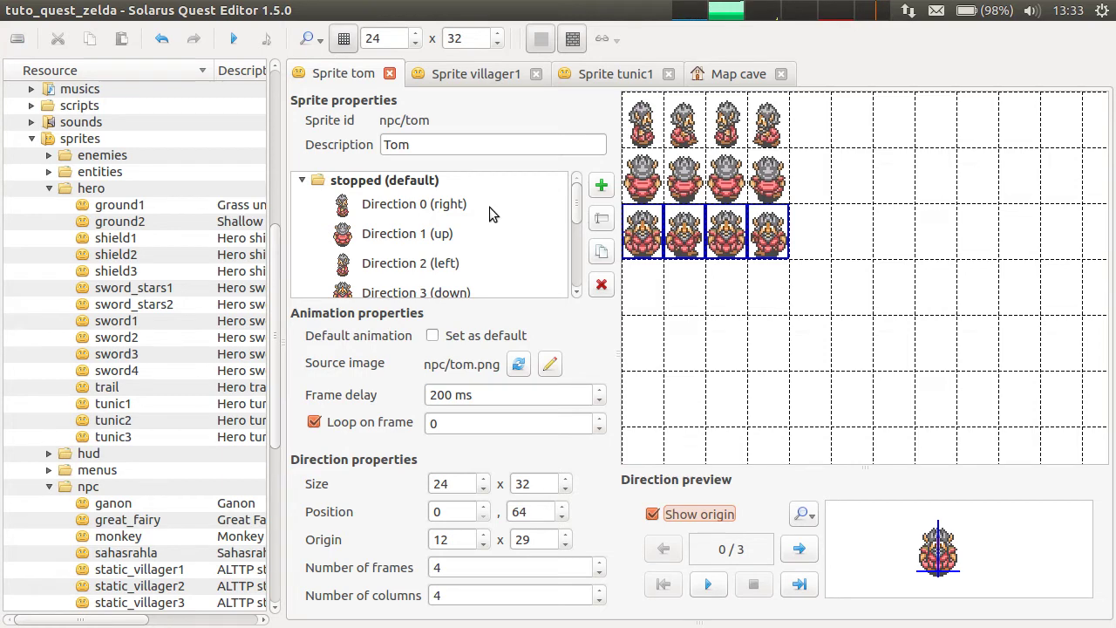
pyautogui.click(301, 181)
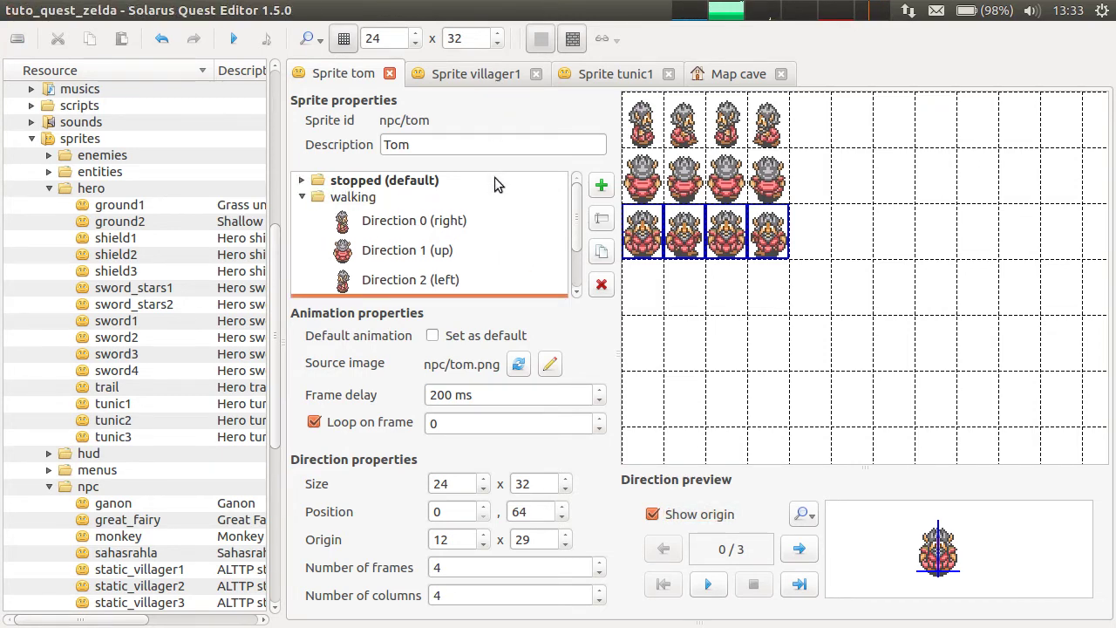
# Step: Examine the frames and origin of each direction in the walking animation
pyautogui.click(475, 223)
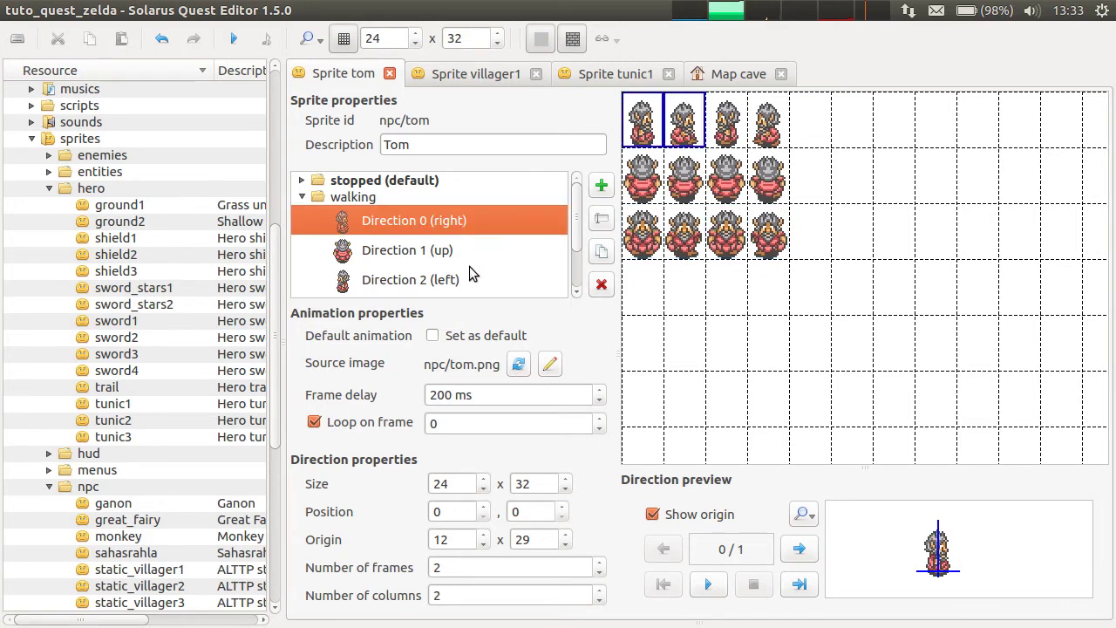
pyautogui.click(485, 252)
pyautogui.scroll(-2, 488, 242)
pyautogui.click(463, 255)
pyautogui.click(465, 270)
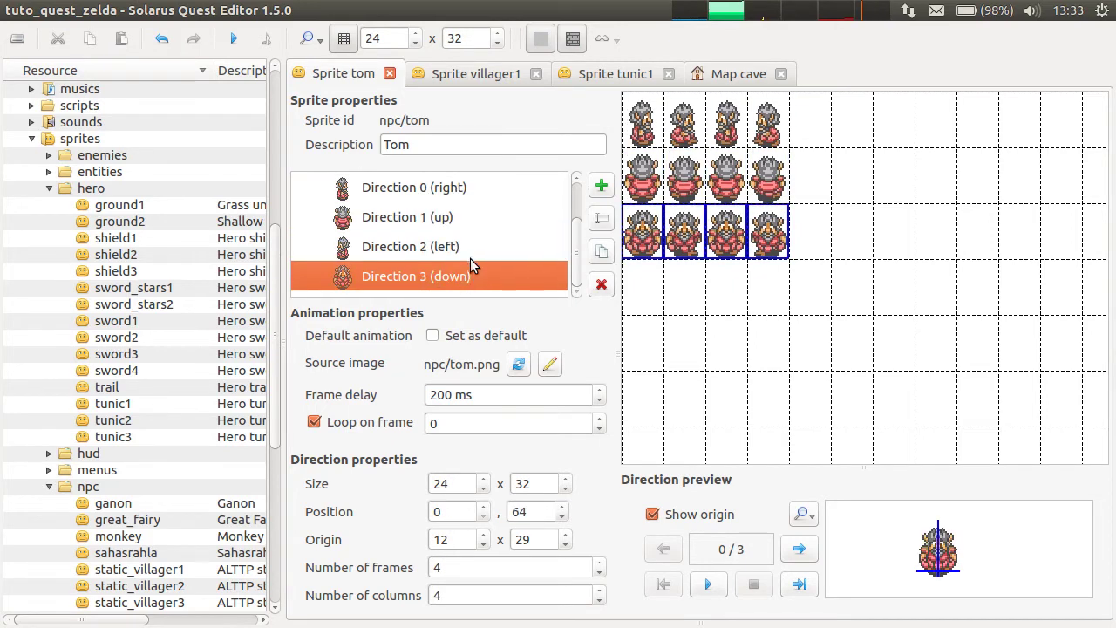
pyautogui.scroll(2, 471, 257)
pyautogui.click(461, 228)
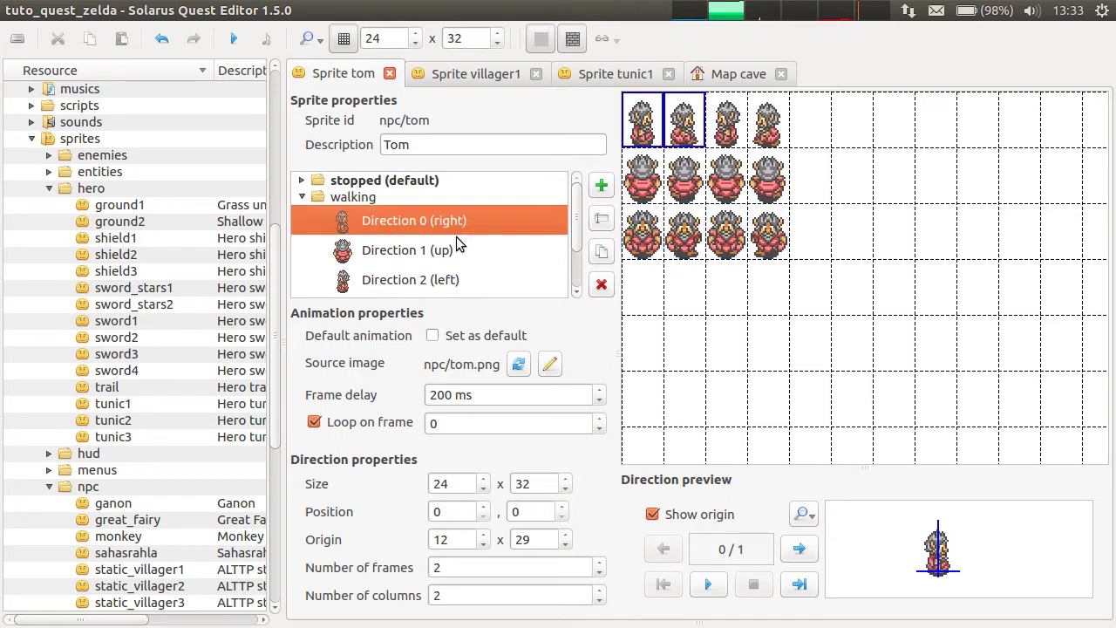
pyautogui.click(456, 253)
pyautogui.click(456, 281)
pyautogui.scroll(-1, 456, 286)
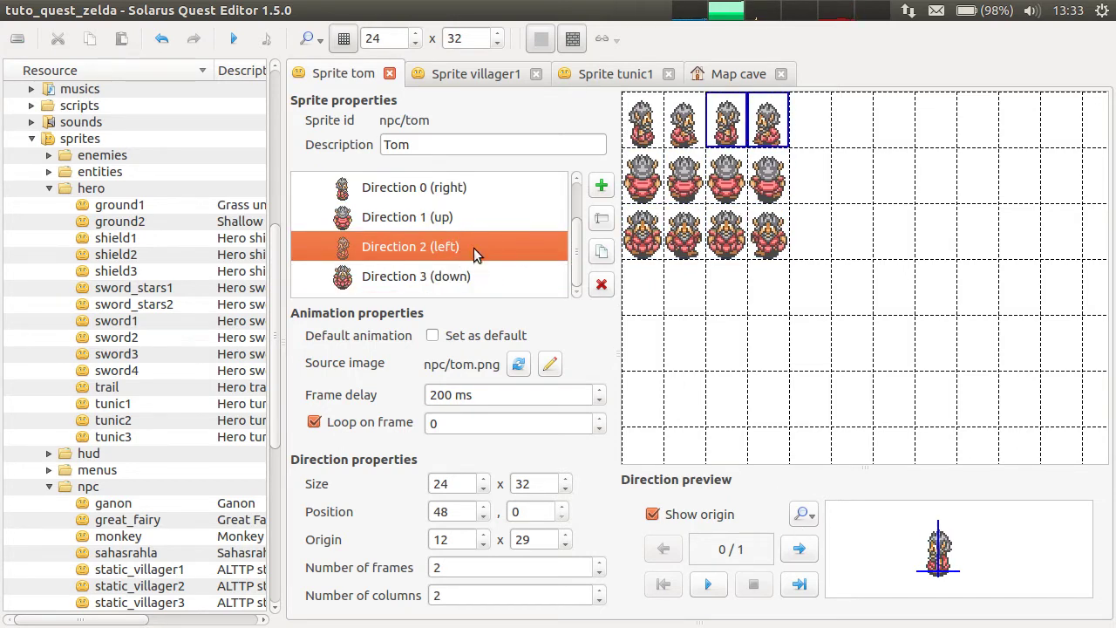
pyautogui.press('Up')
pyautogui.press('Up')
# Step: Play the preview of the walking animation's right and up directions with the origin marker hidden
pyautogui.click(708, 584)
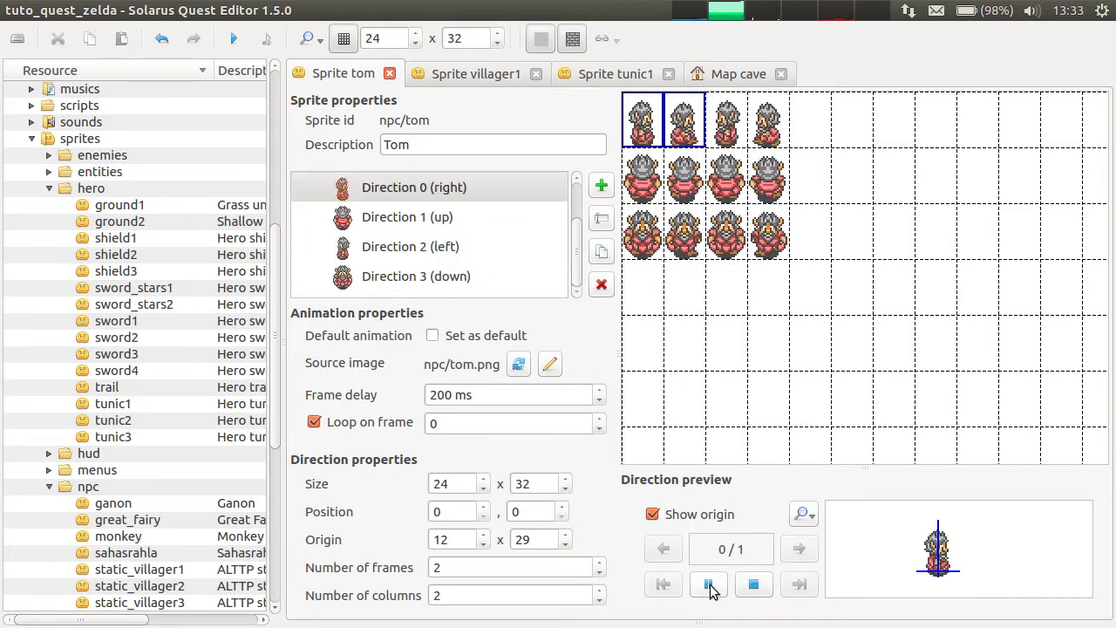
pyautogui.click(715, 516)
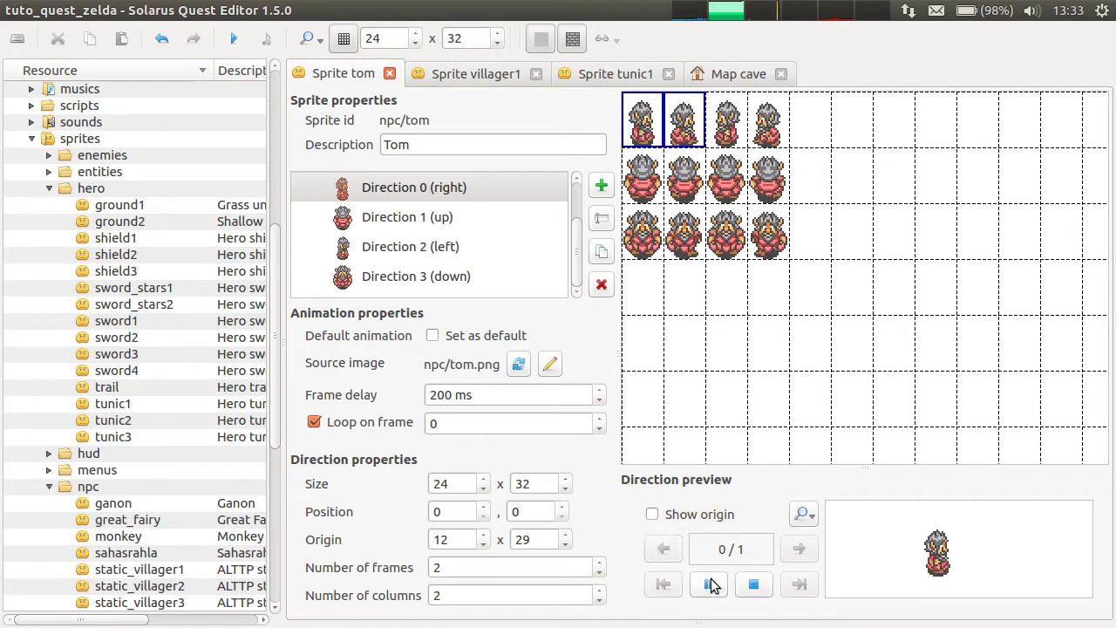
pyautogui.click(410, 218)
pyautogui.click(709, 584)
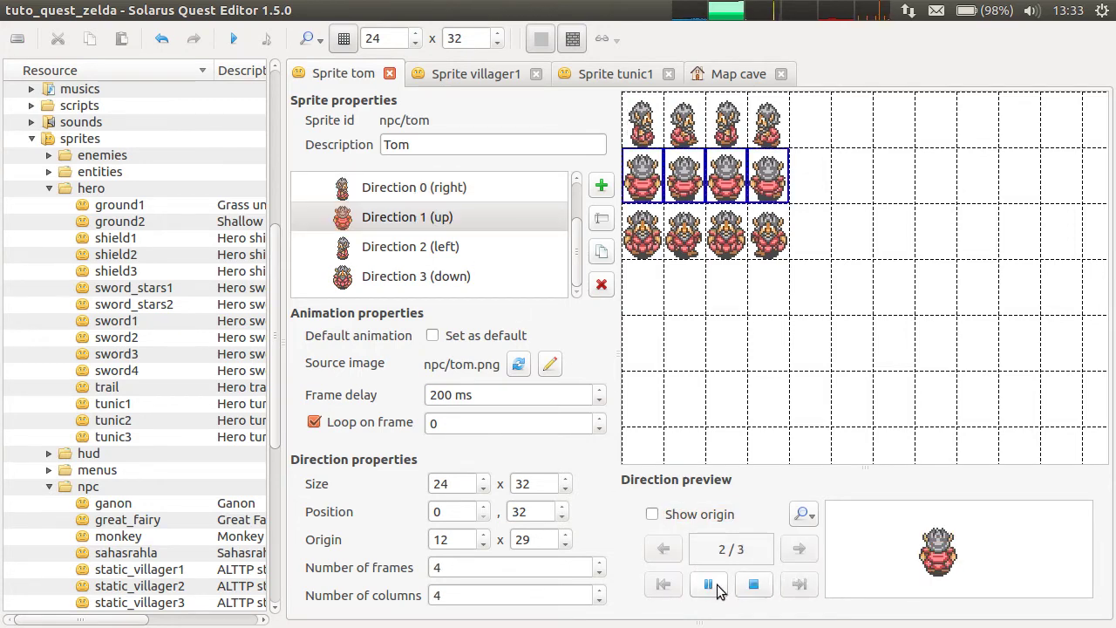
pyautogui.click(708, 584)
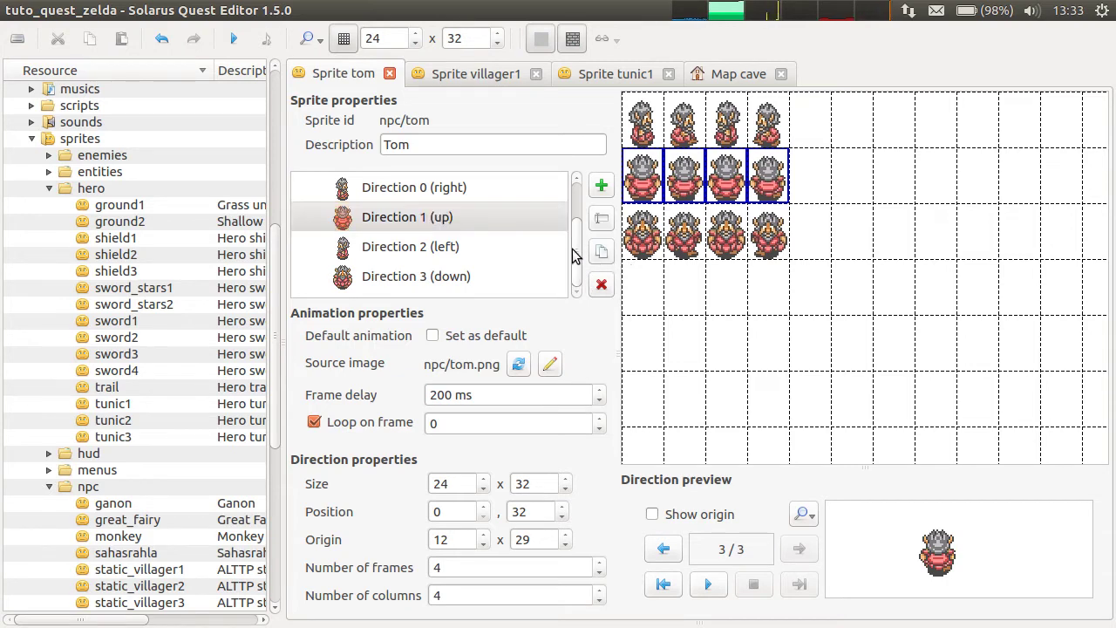
# Step: Set the frame delay of the stopped animation to 100 ms
pyautogui.scroll(2, 573, 255)
pyautogui.click(300, 180)
pyautogui.click(400, 204)
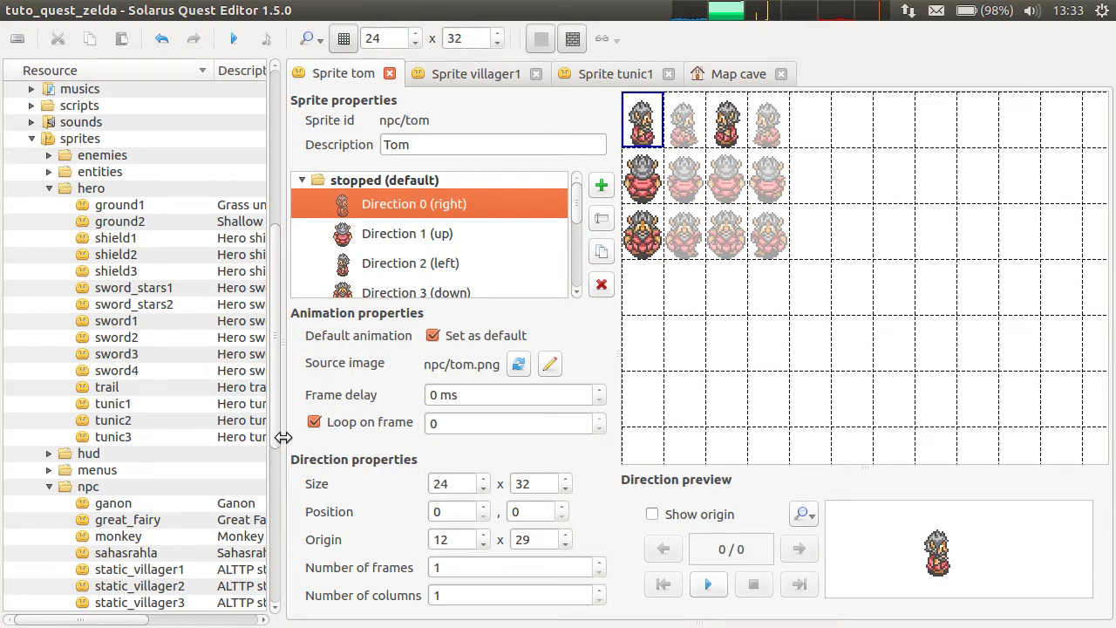
pyautogui.moveTo(508, 397); pyautogui.dragTo(363, 394)
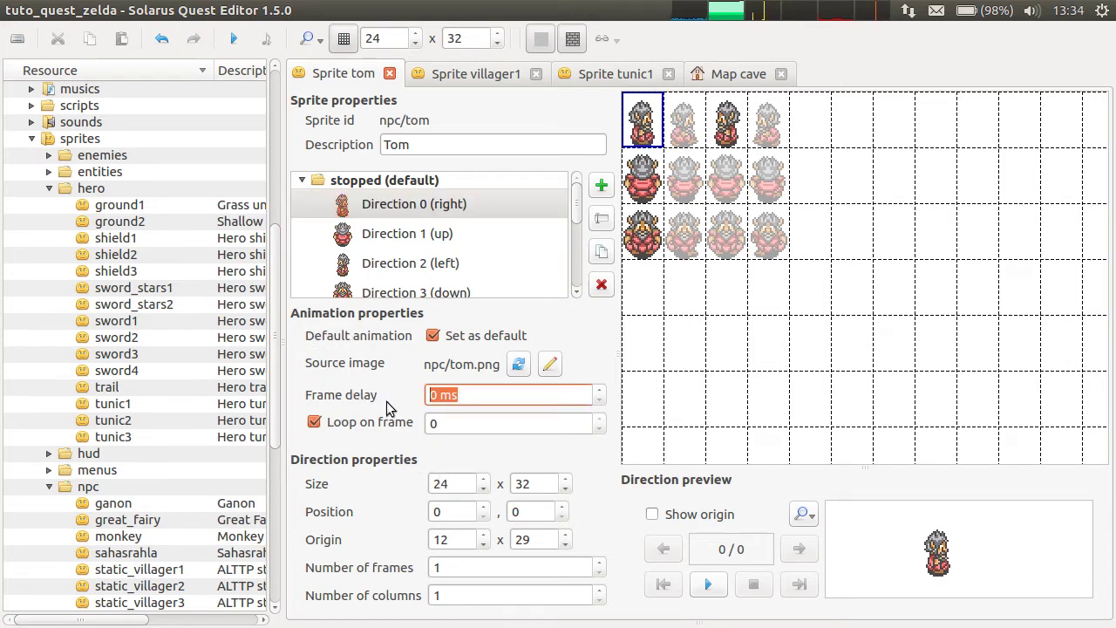
pyautogui.click(476, 394)
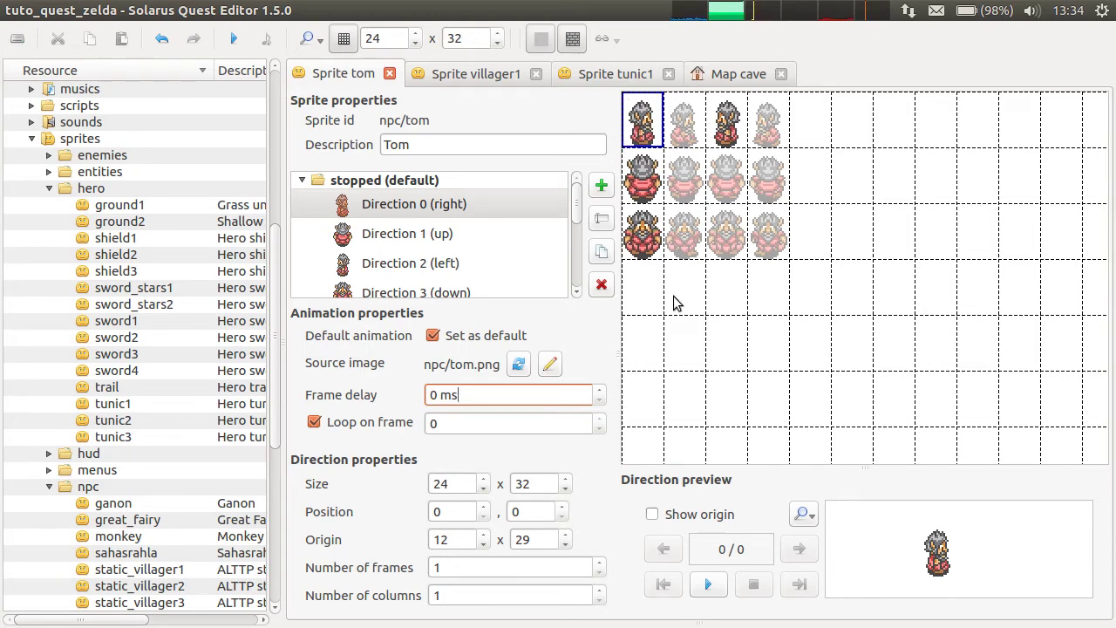
pyautogui.moveTo(470, 396)
pyautogui.mouseDown()
pyautogui.moveTo(416, 396)
pyautogui.moveTo(476, 396)
pyautogui.mouseUp()
pyautogui.click(481, 395)
pyautogui.click(476, 397)
pyautogui.click(456, 422)
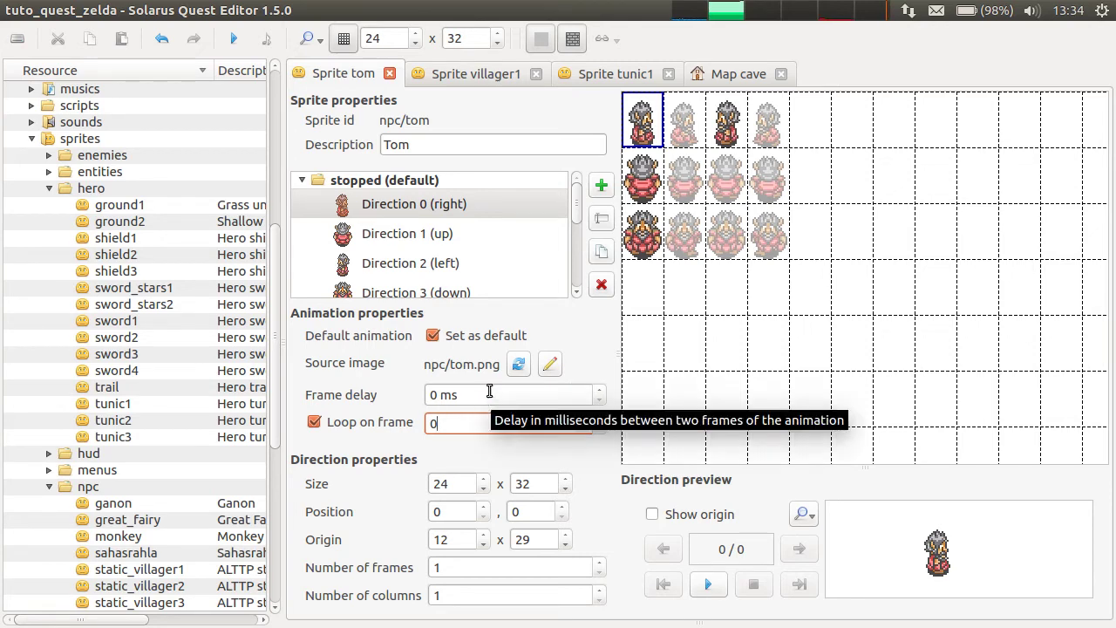
pyautogui.click(430, 394)
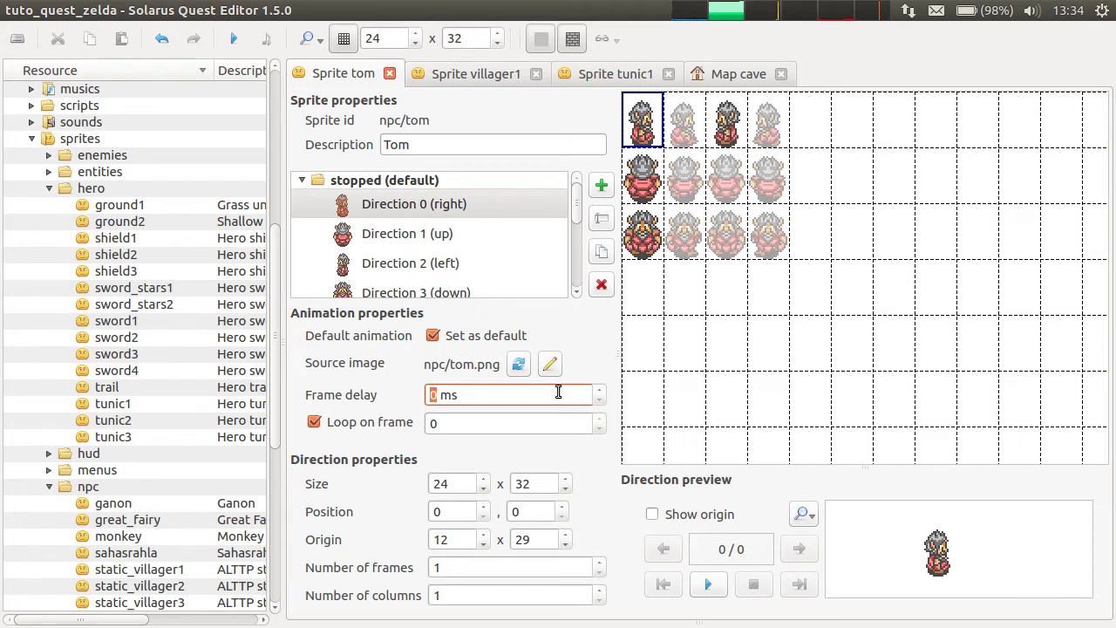
pyautogui.write('100')
pyautogui.press('Return')
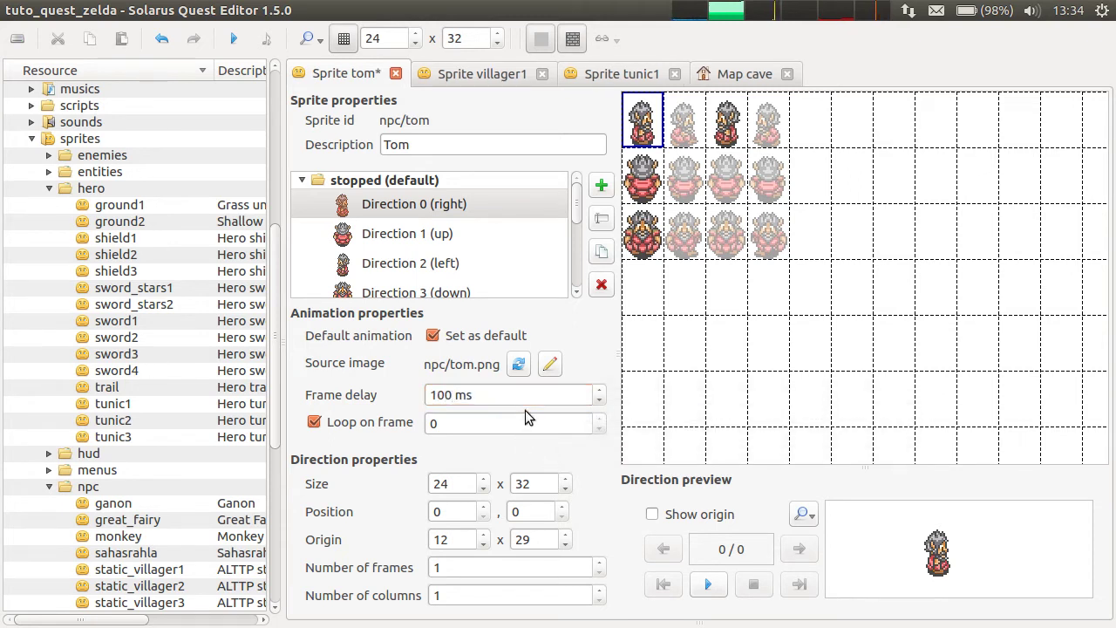
# Step: Turn off looping for the stopped animation
pyautogui.click(398, 425)
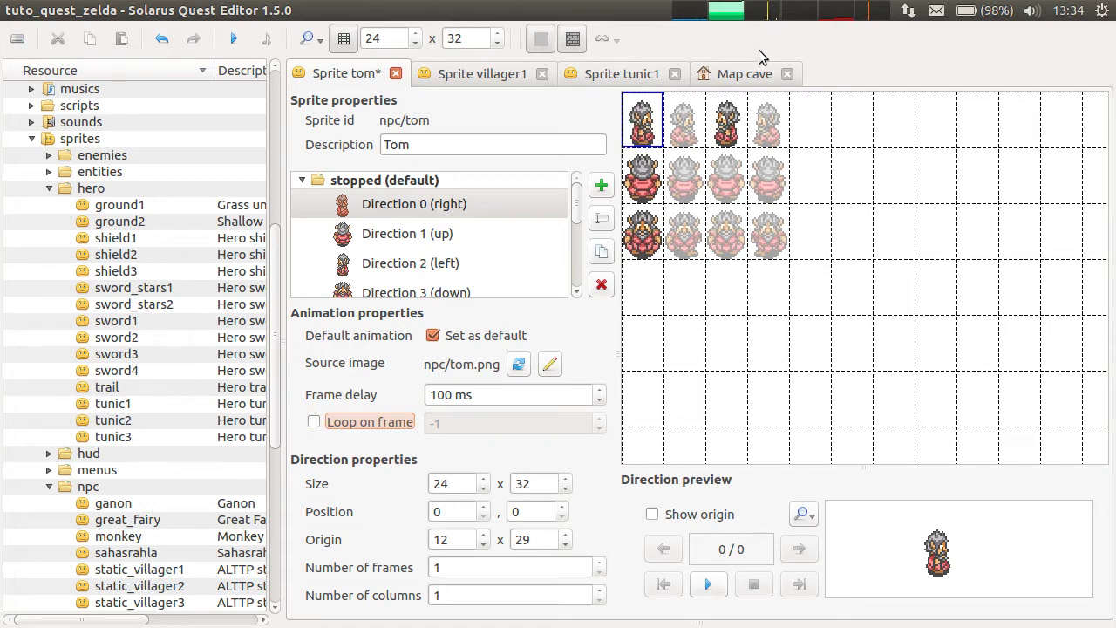
pyautogui.click(435, 401)
pyautogui.moveTo(451, 401)
pyautogui.mouseDown()
pyautogui.moveTo(462, 399)
pyautogui.moveTo(432, 392)
pyautogui.mouseUp()
pyautogui.click(490, 400)
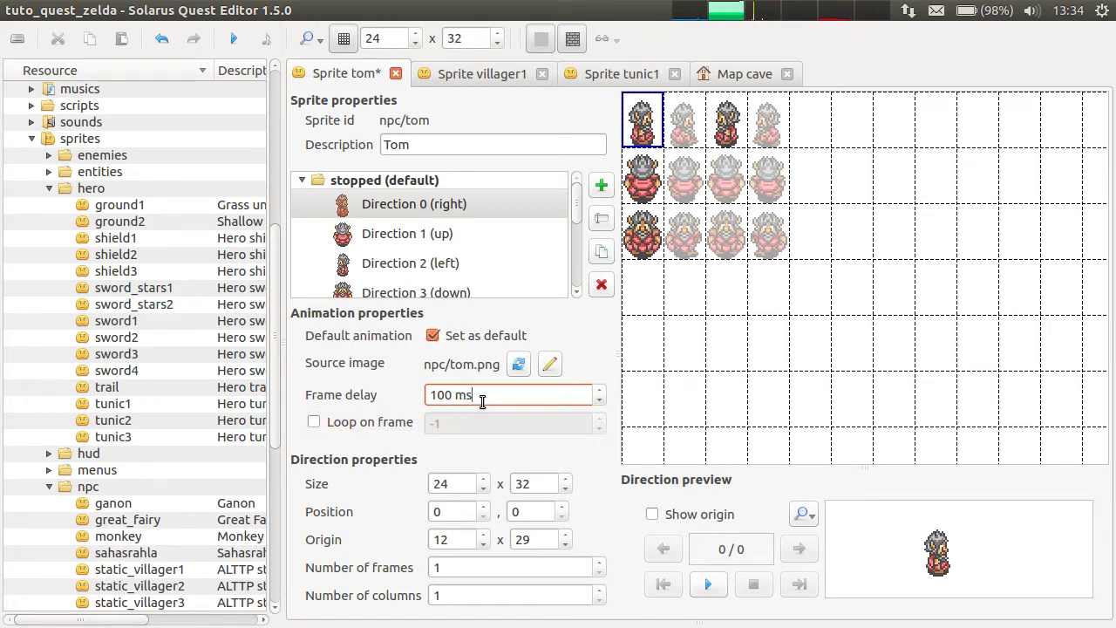
pyautogui.click(387, 424)
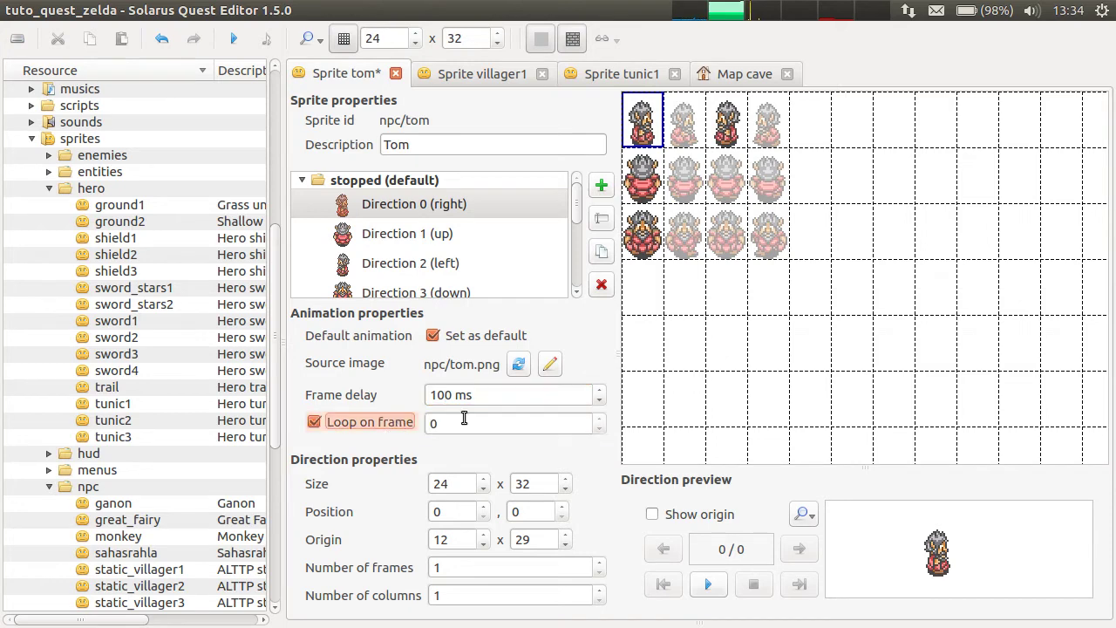
pyautogui.click(397, 422)
# Step: Set the frame delay of the stopped animation to 0 ms and save the sprite
pyautogui.click(455, 226)
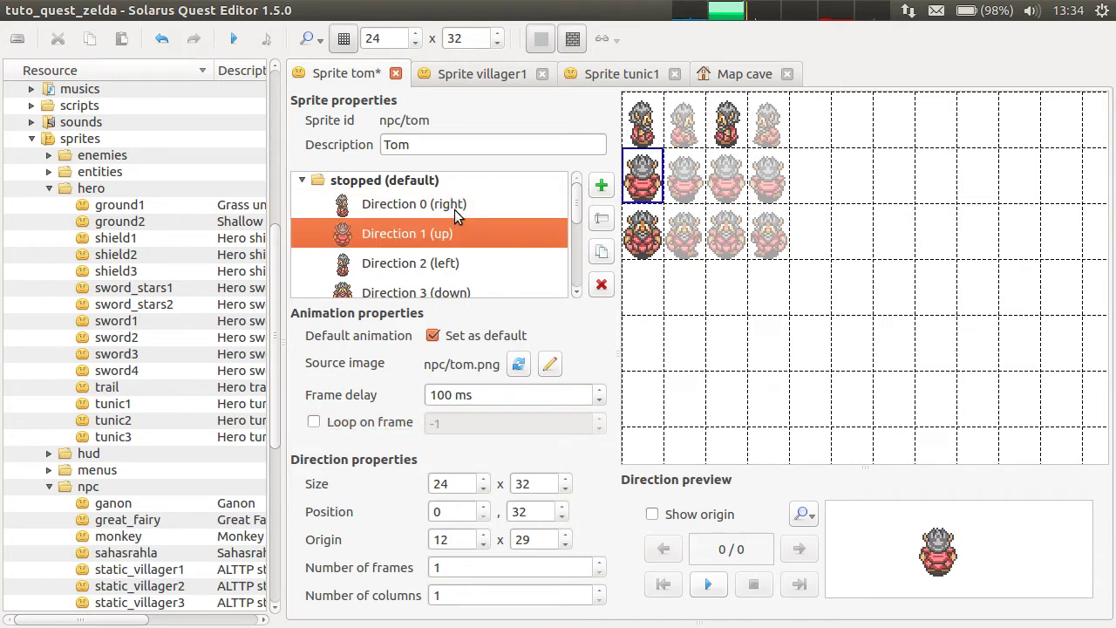
pyautogui.click(455, 209)
pyautogui.click(446, 391)
pyautogui.press('BackSpace')
pyautogui.press('BackSpace')
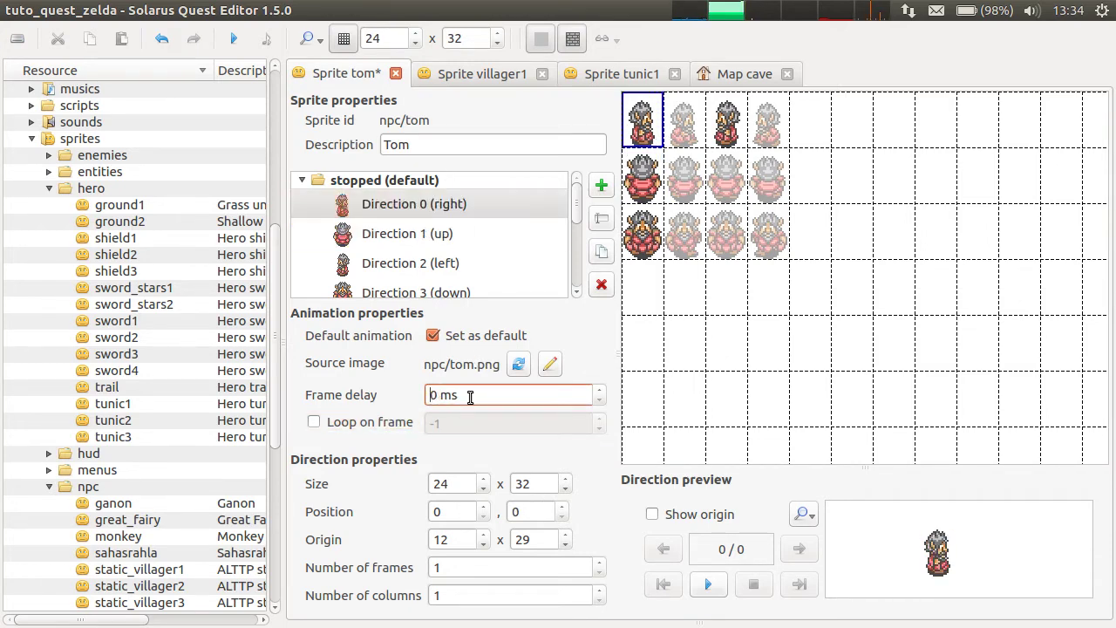
pyautogui.click(413, 210)
pyautogui.click(446, 226)
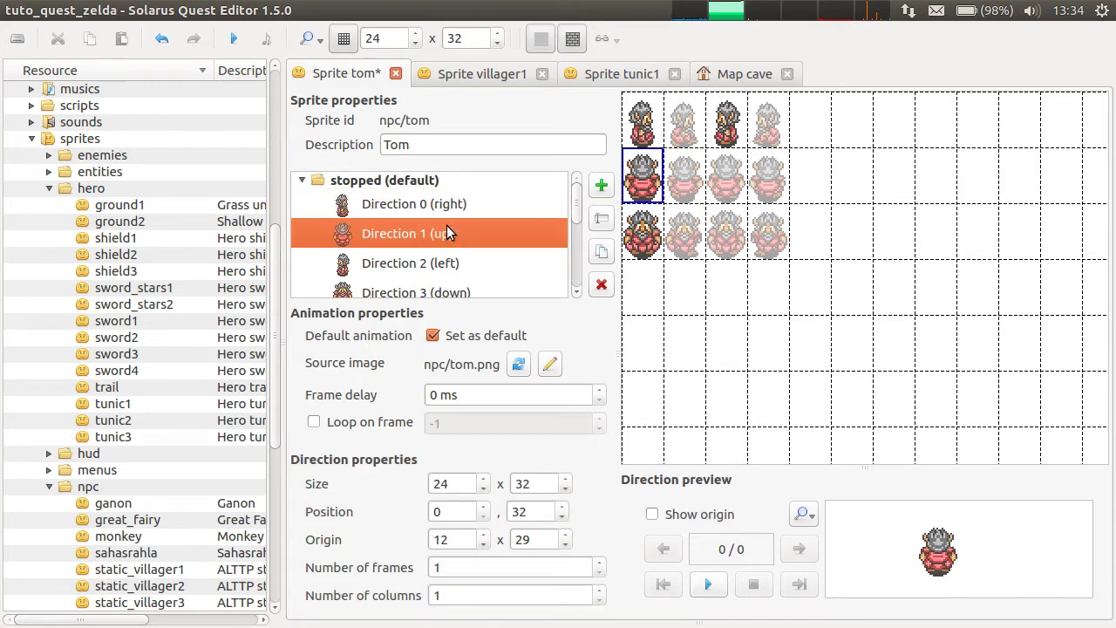
pyautogui.click(448, 211)
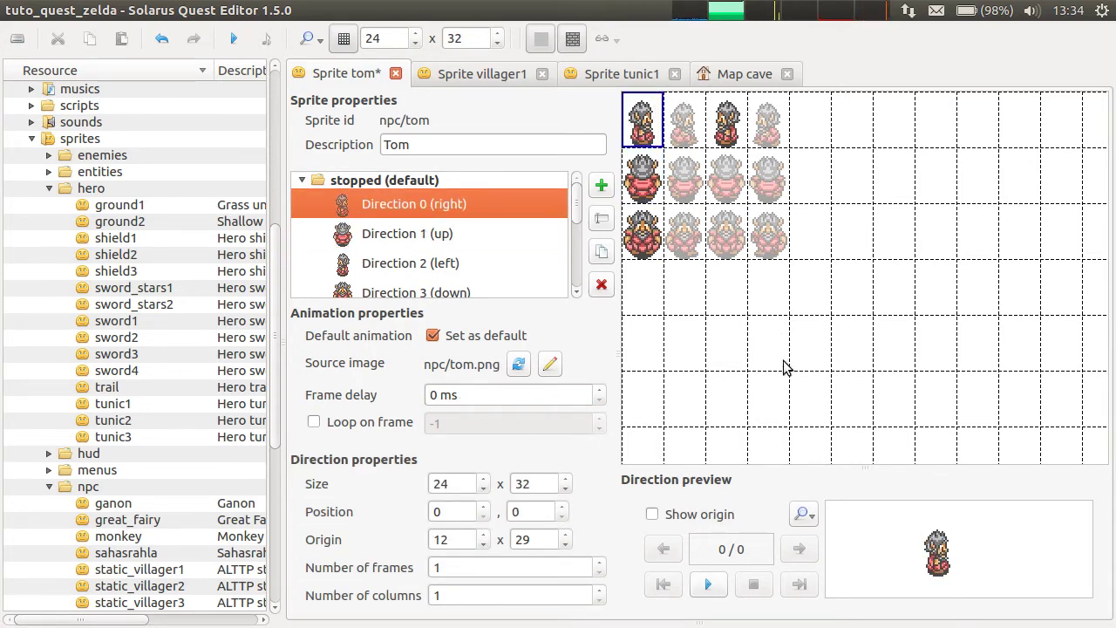
pyautogui.hotkey('ctrl', 's')
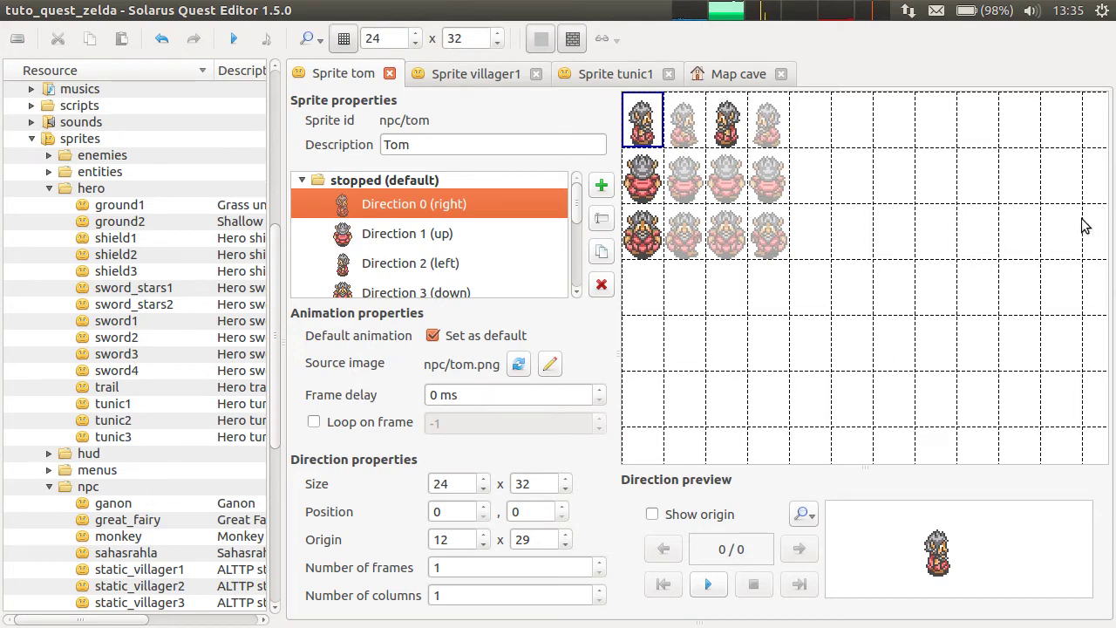
pyautogui.click(801, 341)
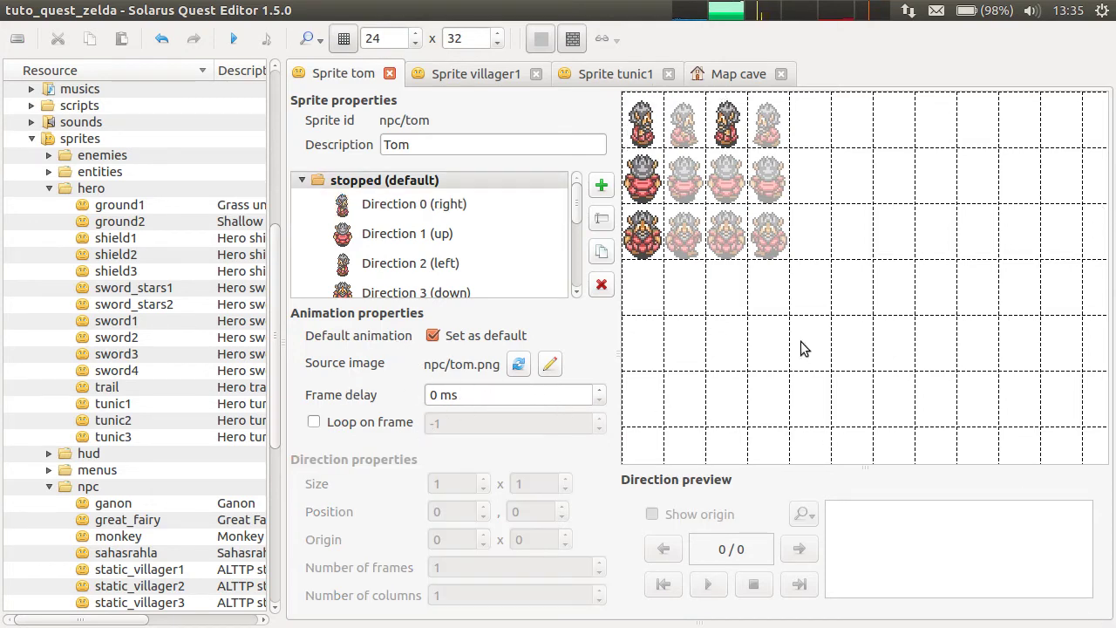
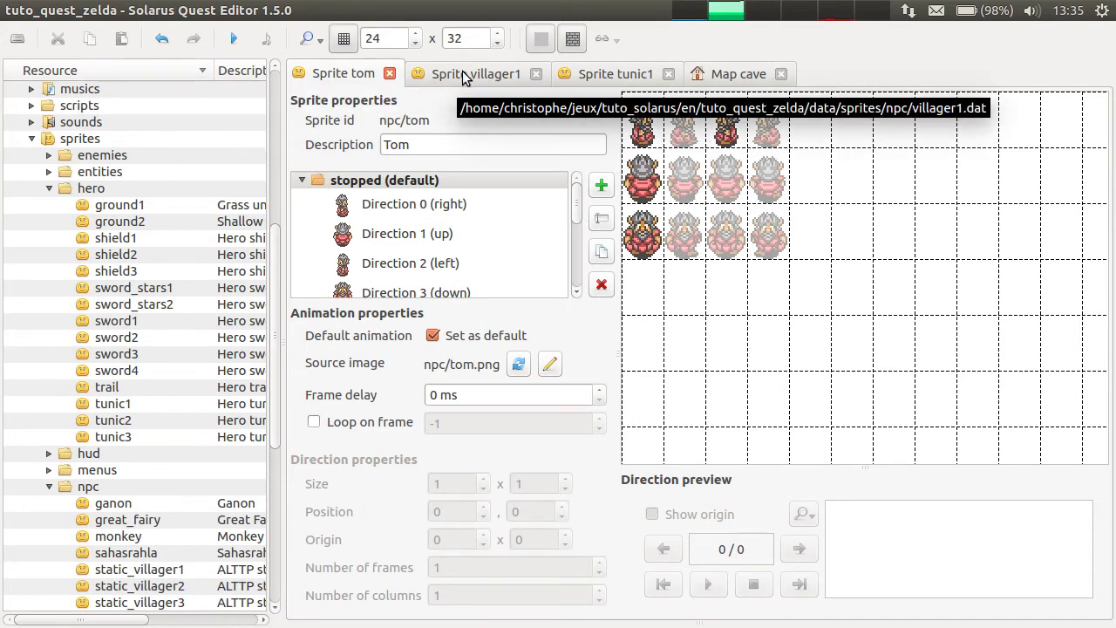
# Step: Switch to the cave map and run the quest to check the Tom character in the game
pyautogui.click(735, 74)
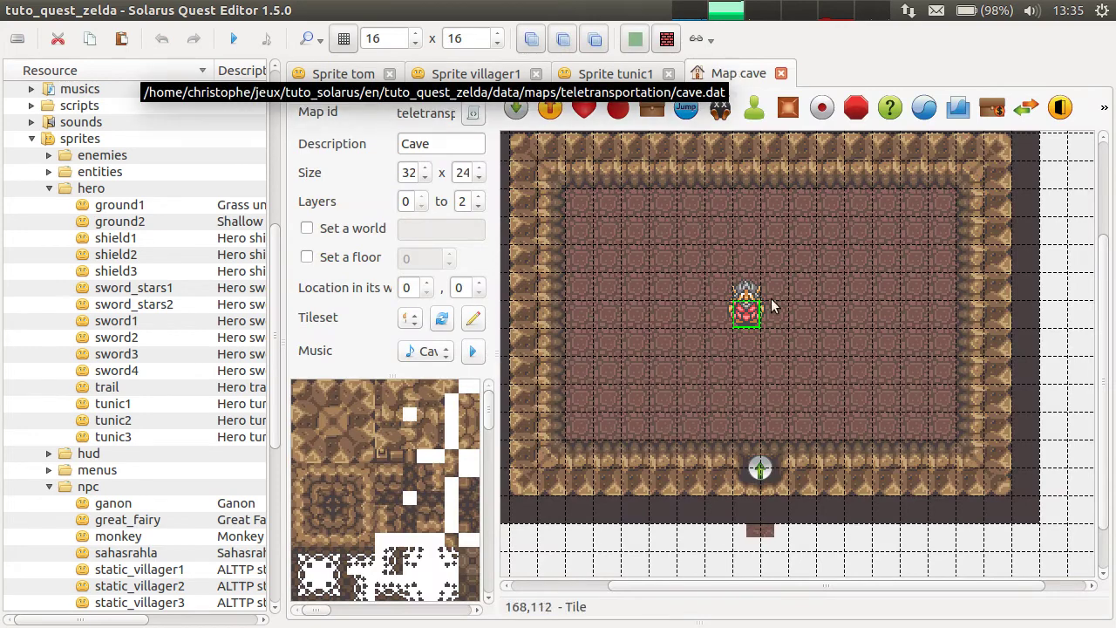
pyautogui.click(813, 277)
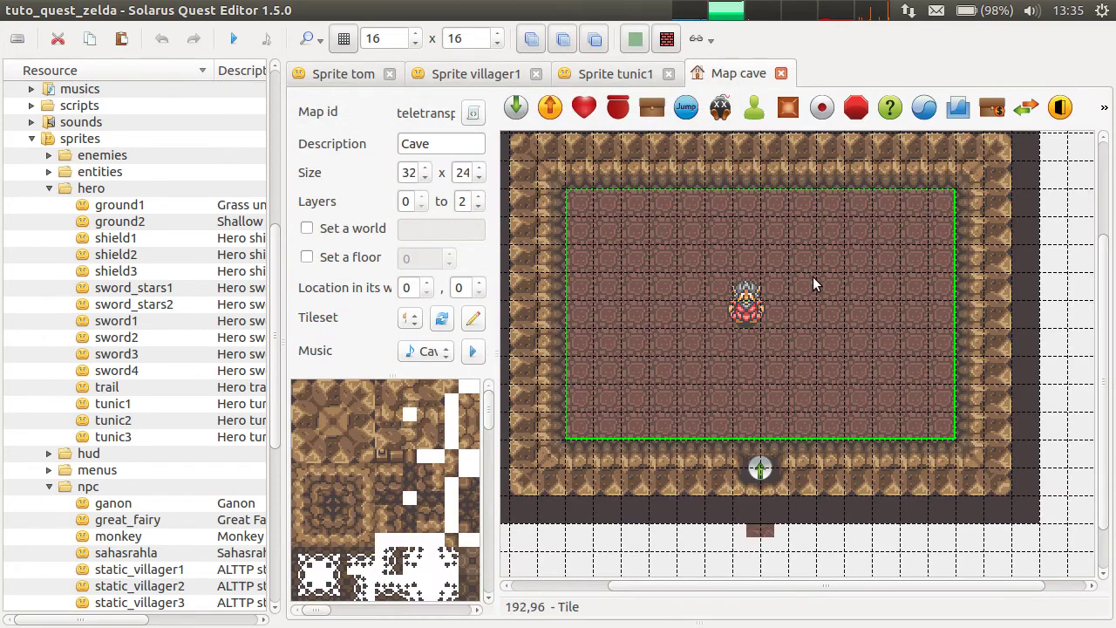
pyautogui.click(235, 39)
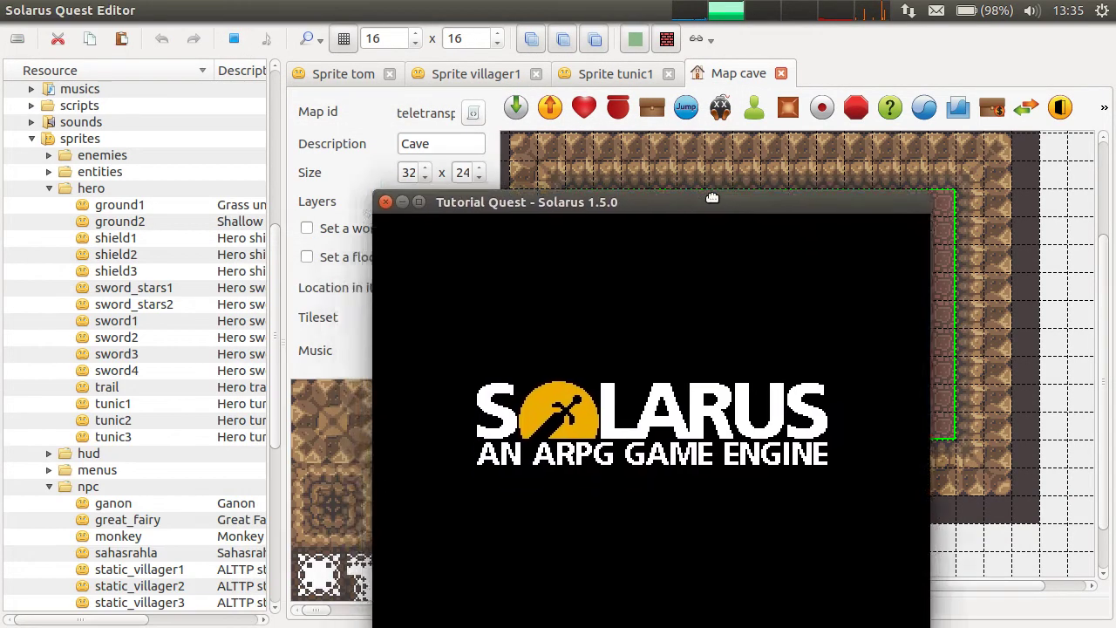
pyautogui.press('Up')
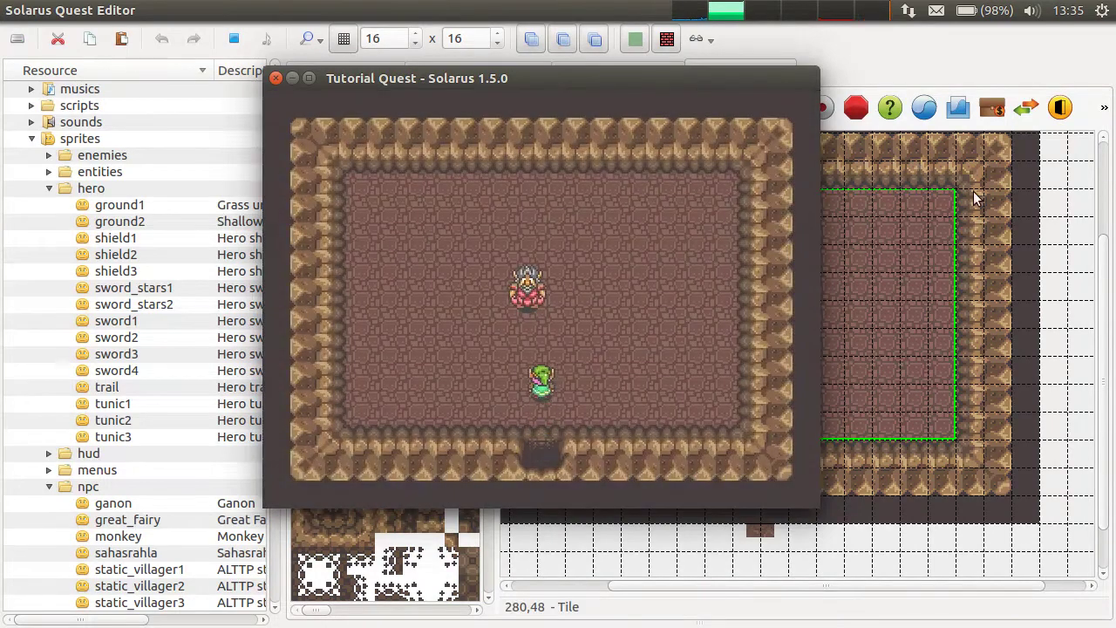
# Step: Walk the hero around the Tom character on every side to check his facing directions, and close the game
pyautogui.press('Right')
pyautogui.press('Left')
pyautogui.press('Up')
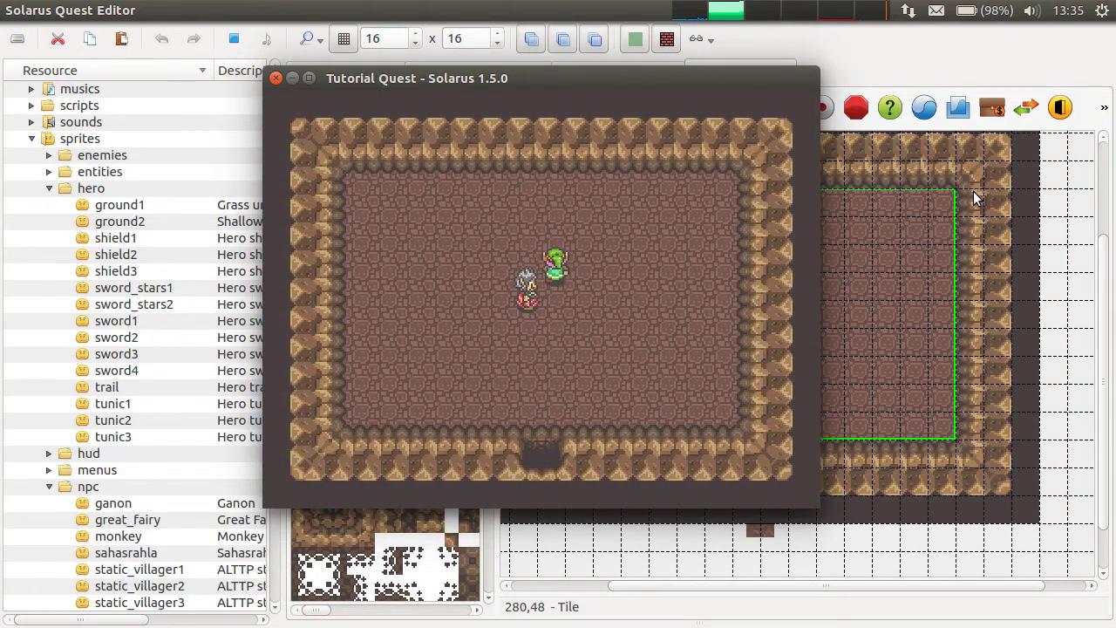
pyautogui.press('Left')
pyautogui.press('Down')
pyautogui.press('Right')
pyautogui.press('Left')
pyautogui.press('Up')
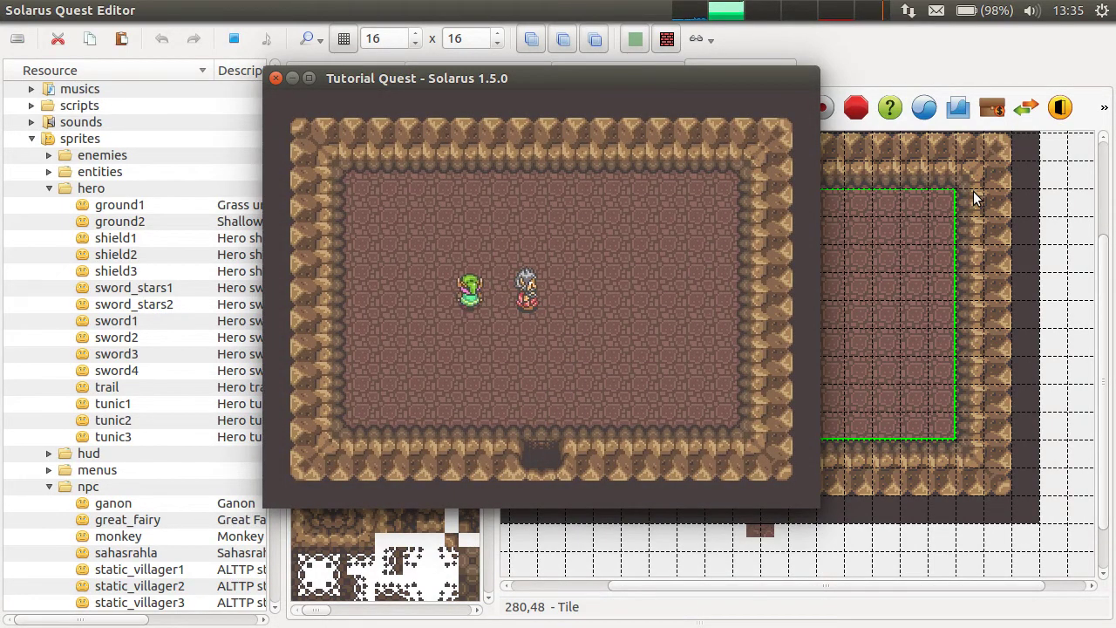
pyautogui.press('Right')
pyautogui.press('Down')
pyautogui.press('Right')
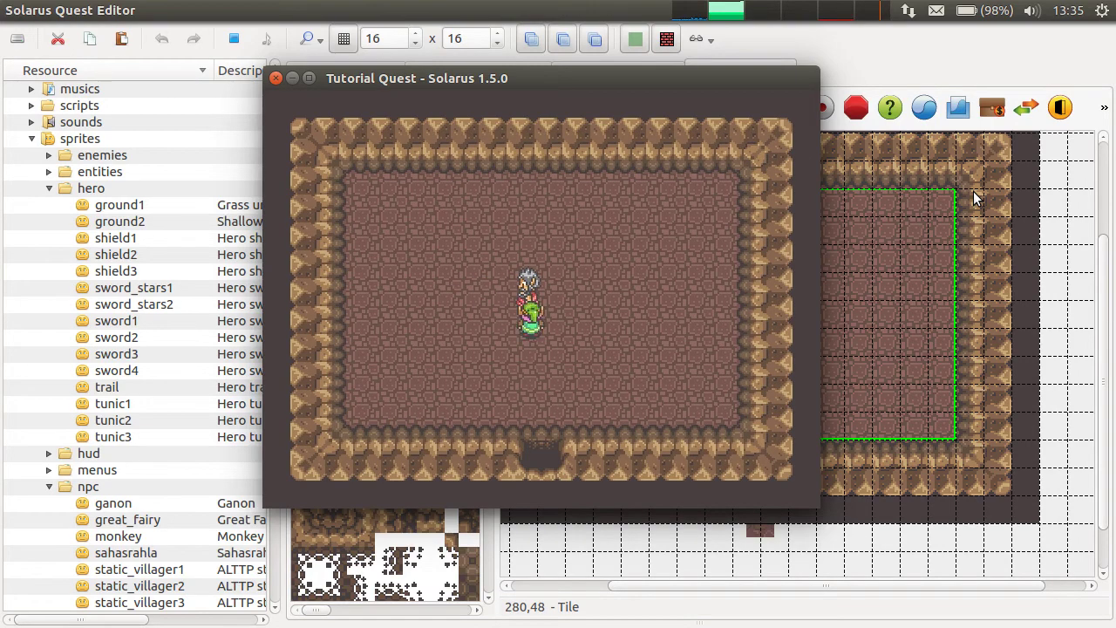
pyautogui.press('Down')
pyautogui.press('Right')
pyautogui.press('Up')
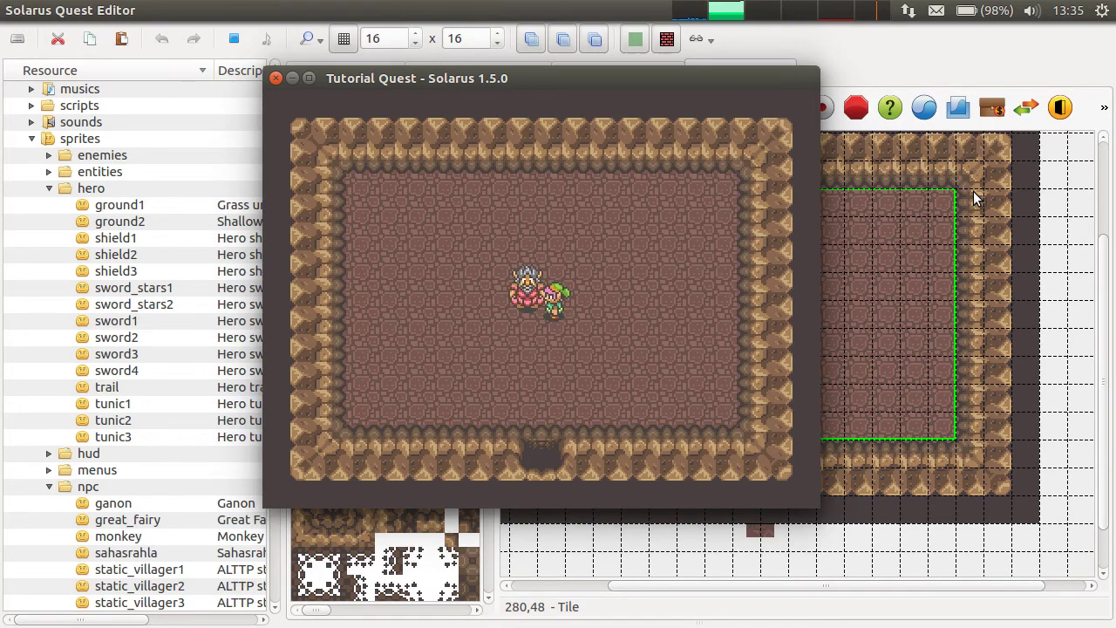
pyautogui.press('Right')
pyautogui.press('Up')
pyautogui.press('Left')
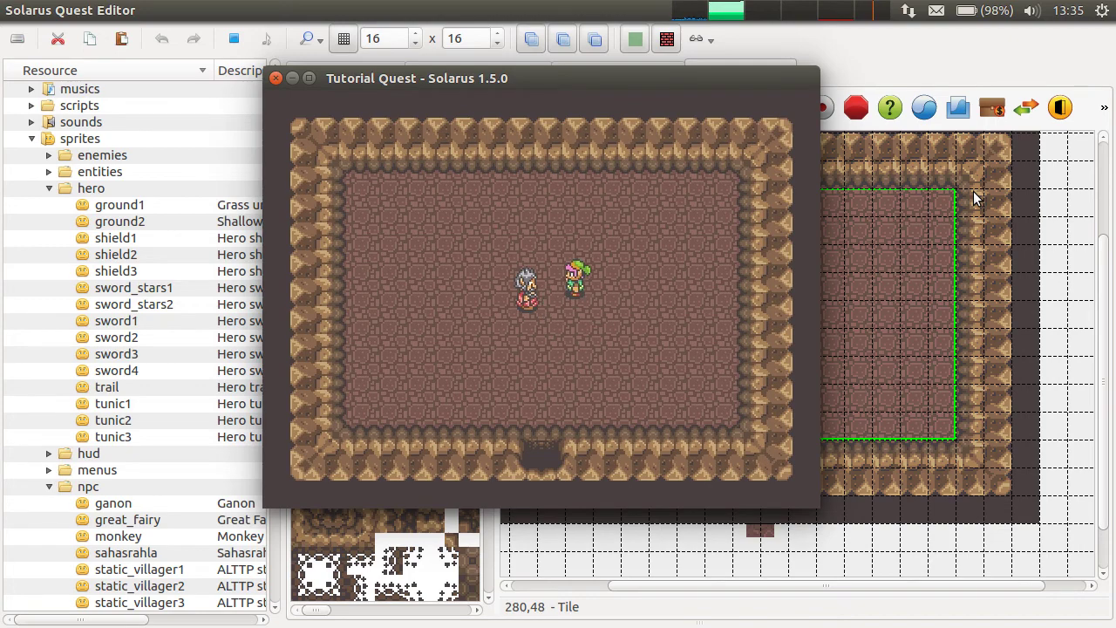
pyautogui.press('Up')
pyautogui.press('Left')
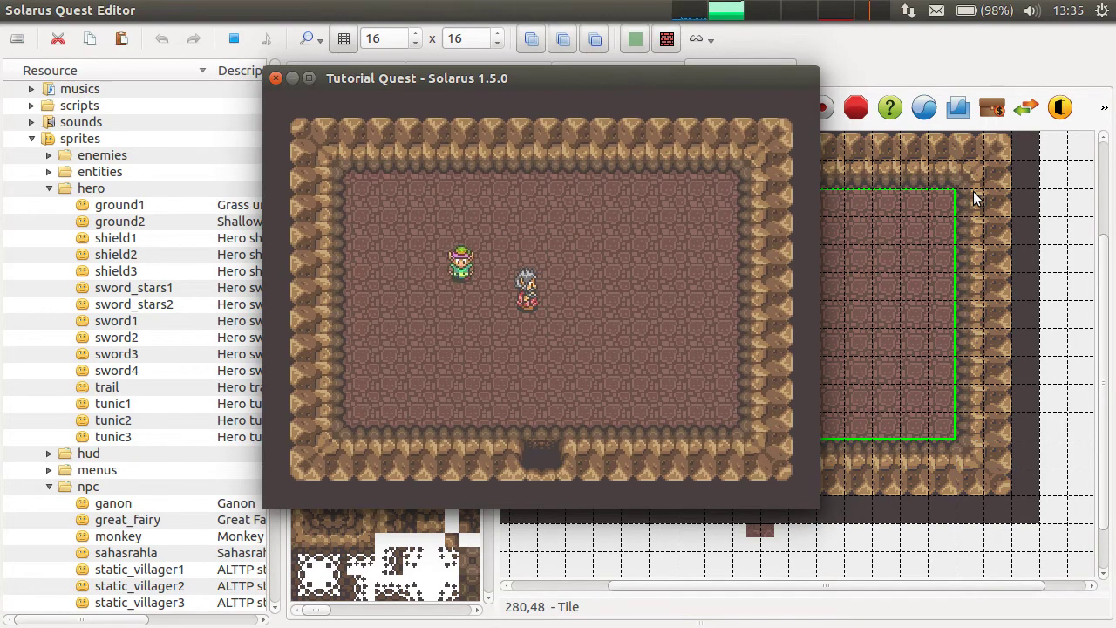
pyautogui.press('Down')
pyautogui.press('Right')
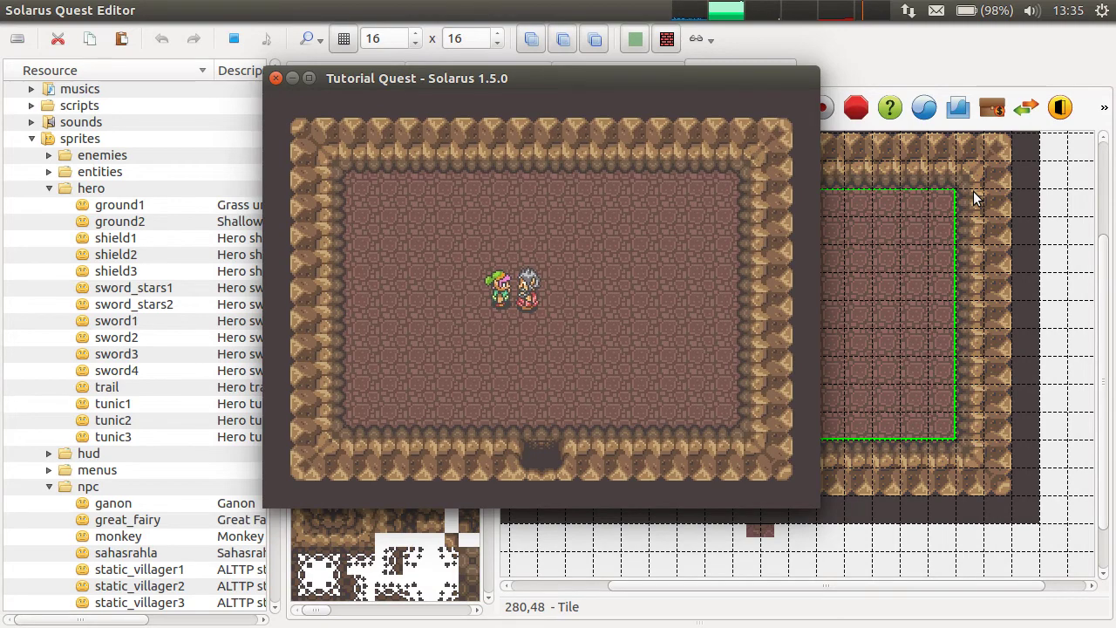
pyautogui.press('Down')
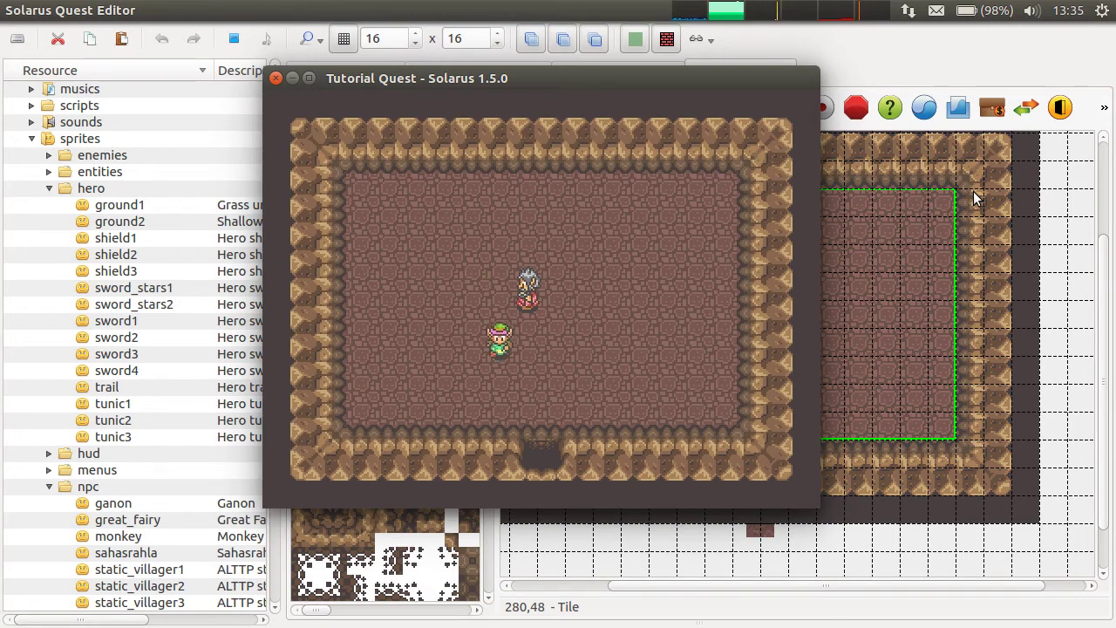
pyautogui.press('Right')
pyautogui.press('Up')
pyautogui.press('Right')
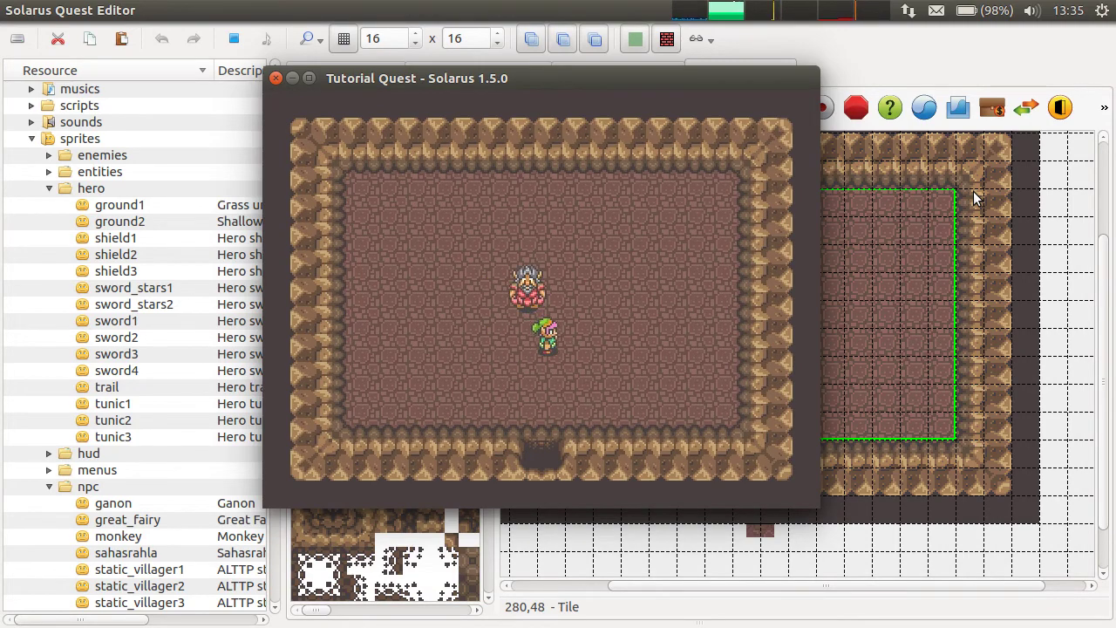
pyautogui.press('Up')
pyautogui.press('Left')
pyautogui.press('Down')
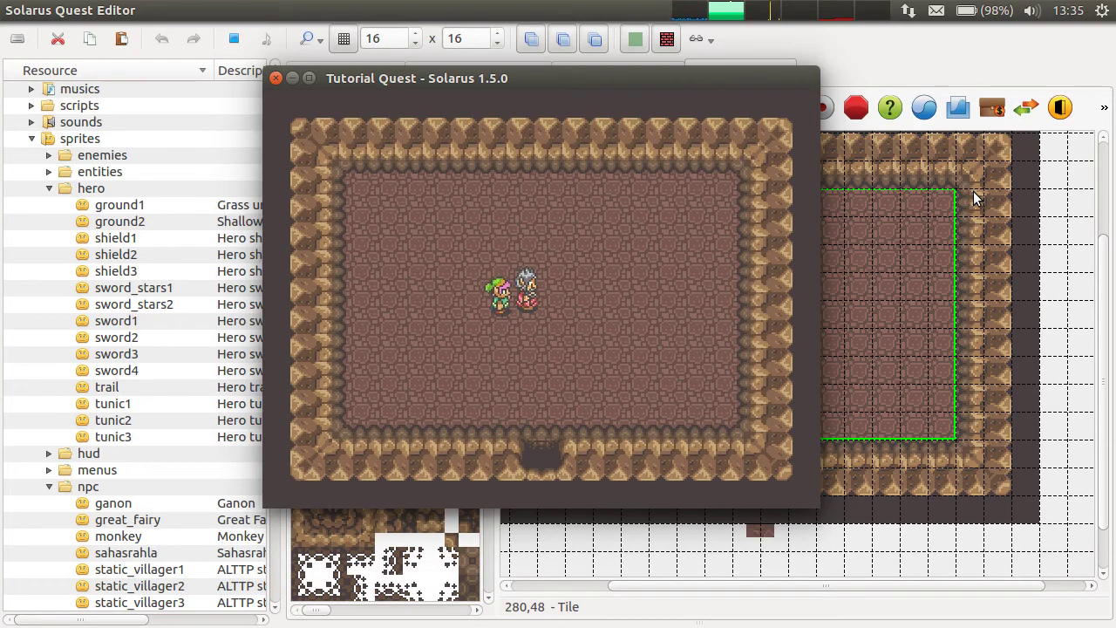
pyautogui.press('Up')
pyautogui.press('Right')
pyautogui.press('Right')
pyautogui.press('Down')
pyautogui.press('Down')
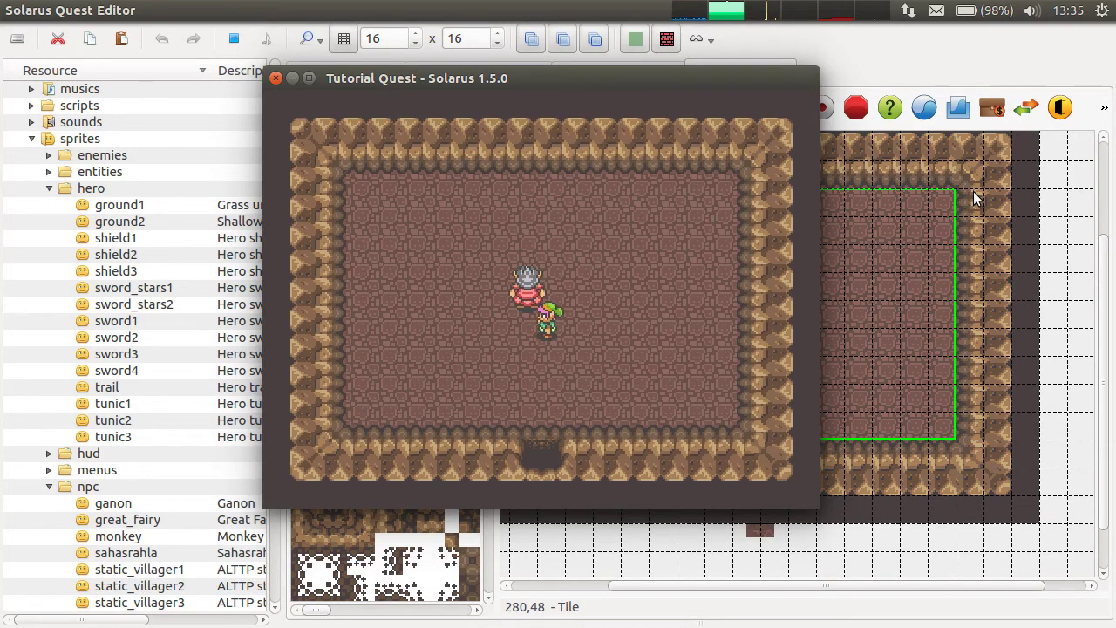
pyautogui.press('Right')
pyautogui.press('Up')
pyautogui.press('Left')
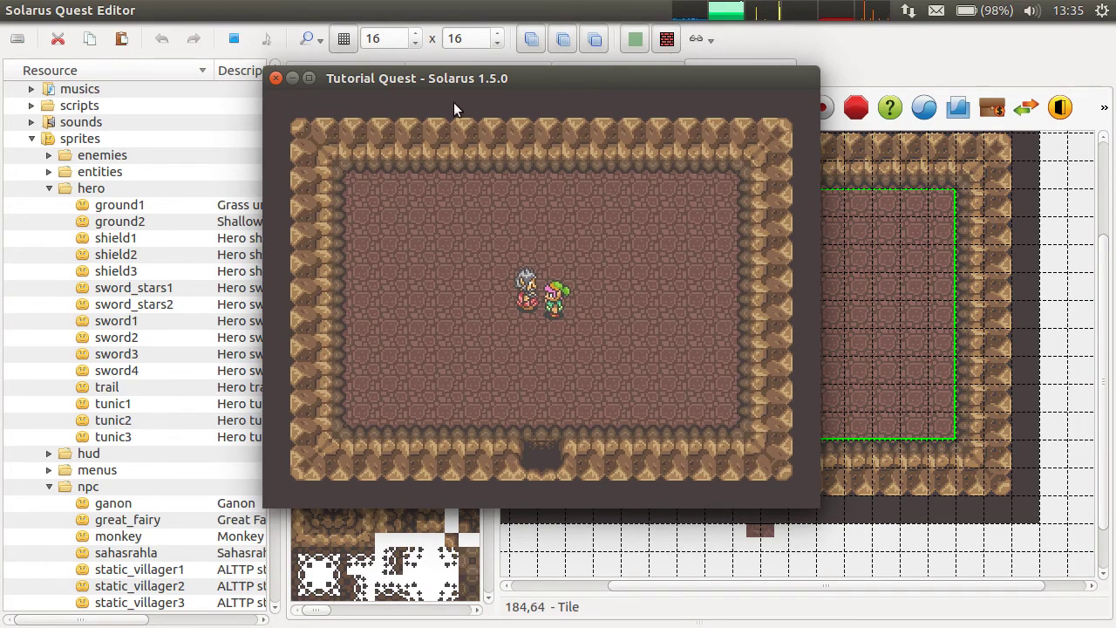
pyautogui.click(276, 81)
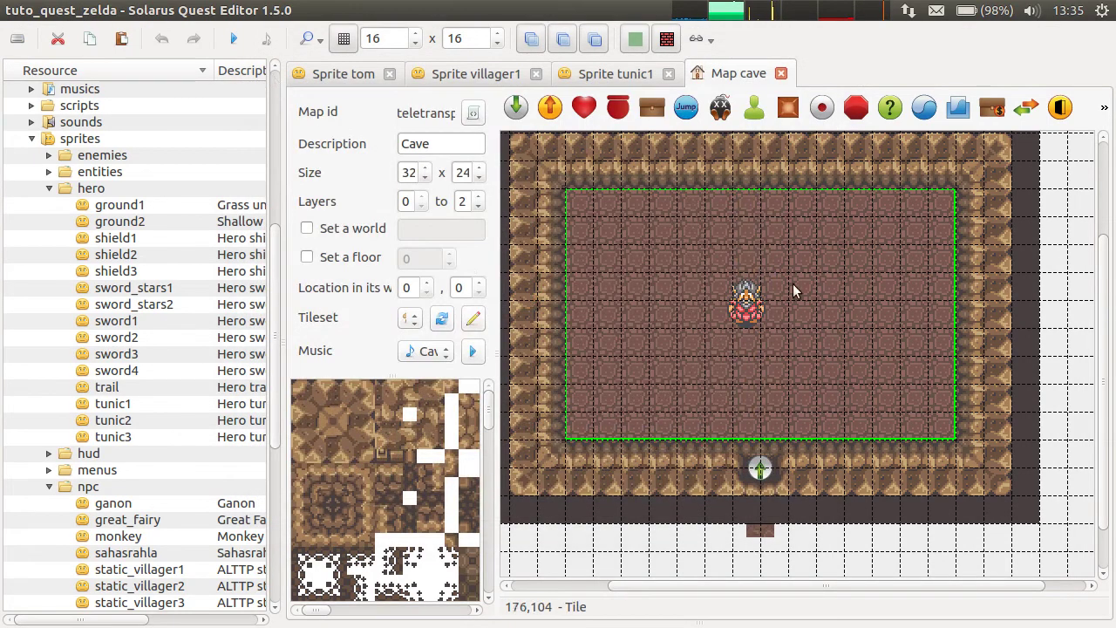
# Step: Select the Tom NPC on the cave map, hide the grid and widen the map properties area
pyautogui.click(669, 549)
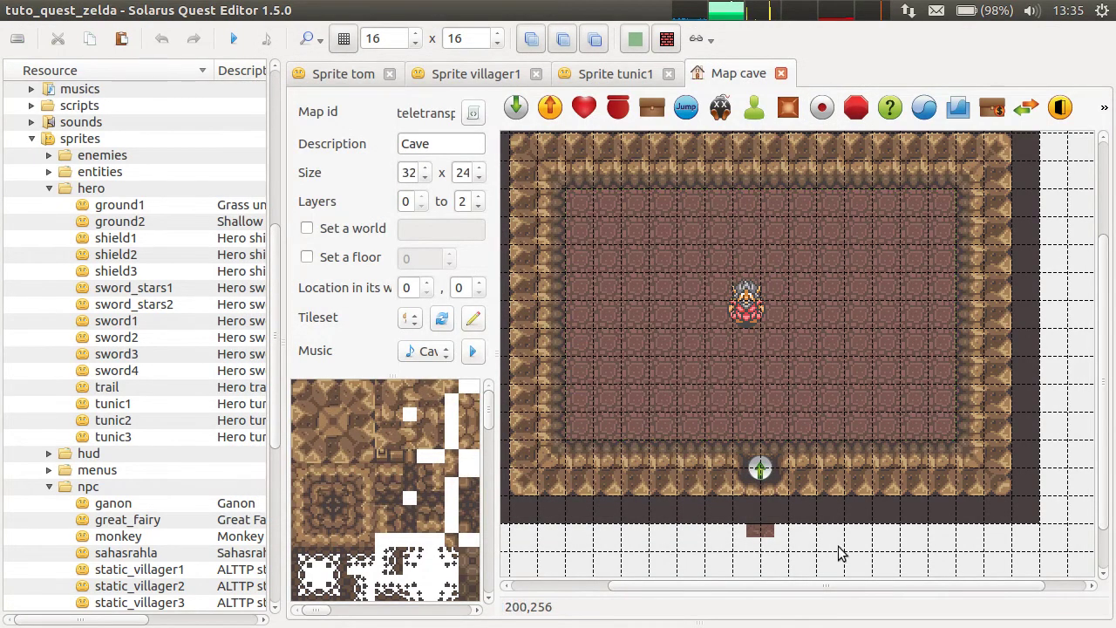
pyautogui.click(742, 313)
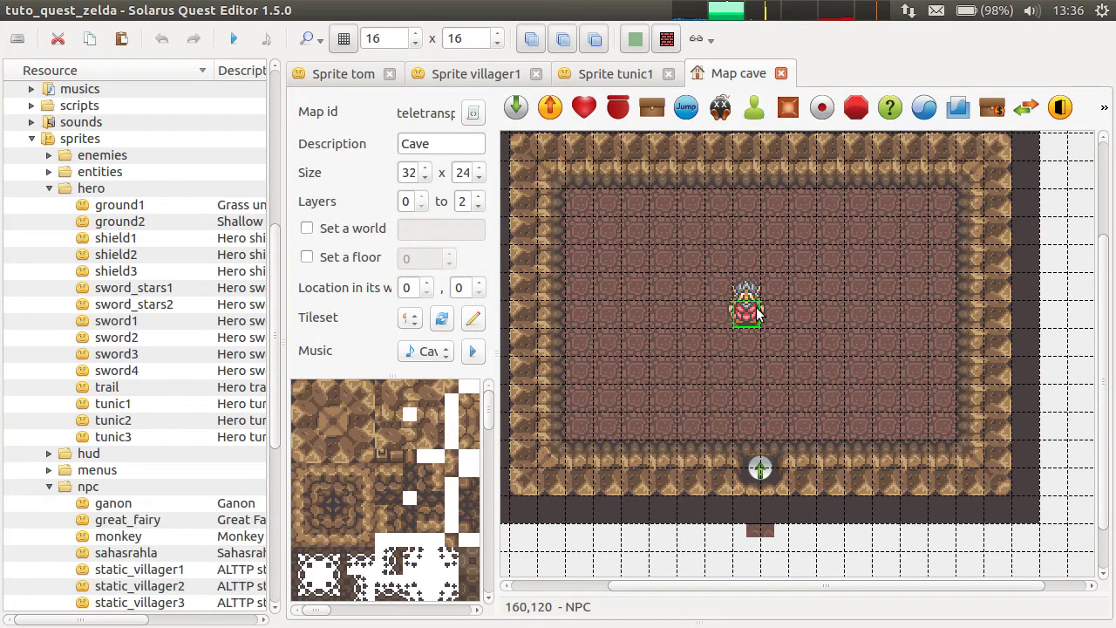
pyautogui.click(343, 39)
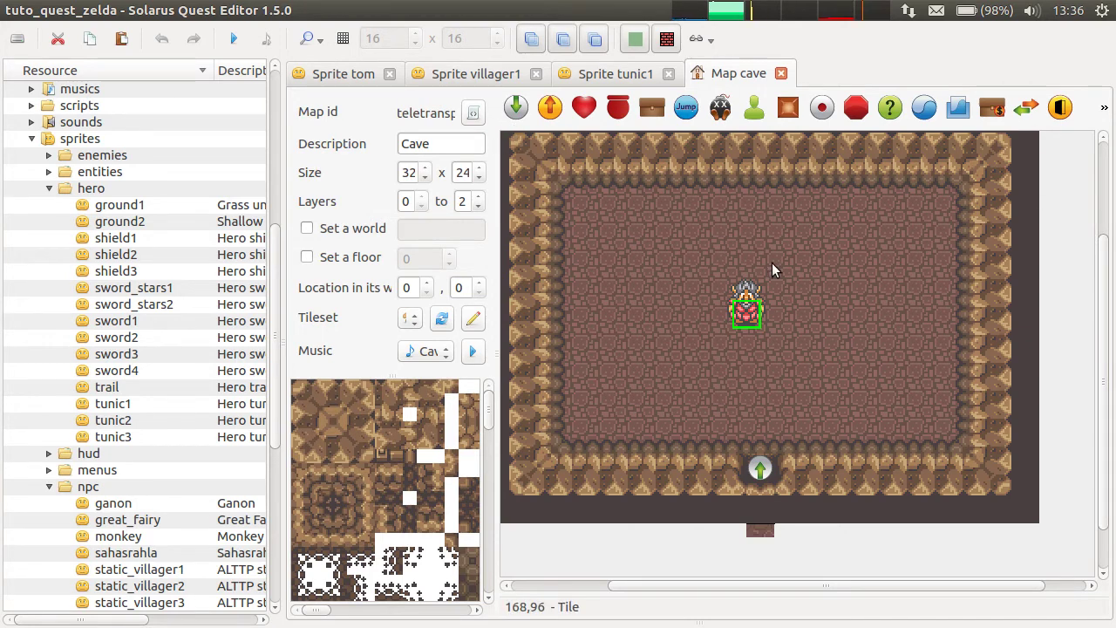
pyautogui.moveTo(498, 177); pyautogui.dragTo(541, 175)
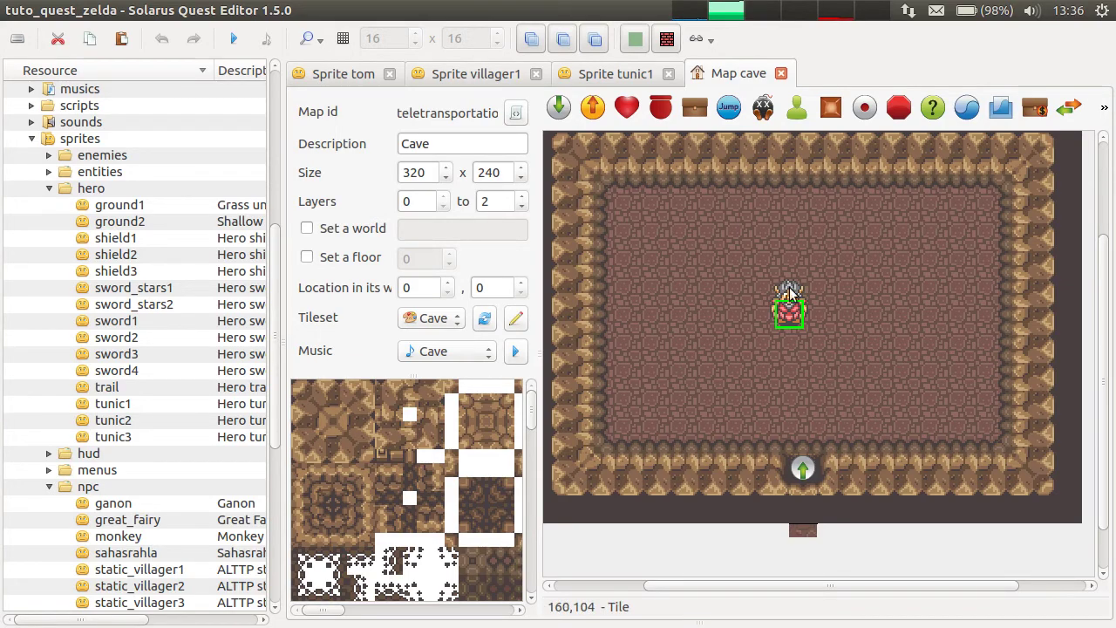
# Step: Collapse the hero and npc sprite folders in the resource tree and expand the hud folder
pyautogui.hotkey('alt', 'Tab')
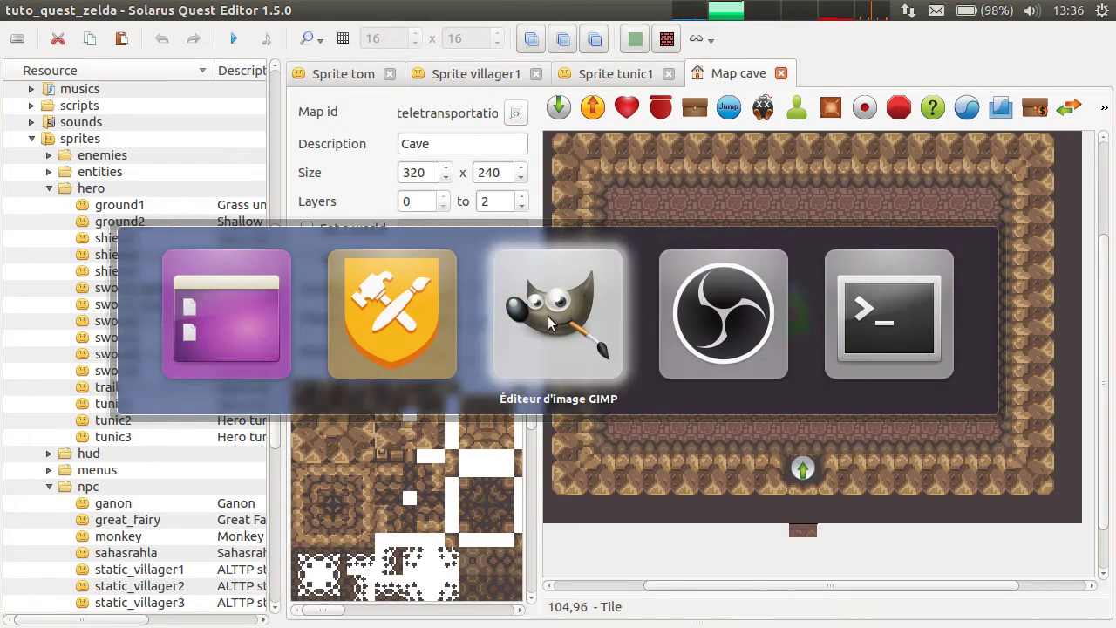
pyautogui.scroll(2, 100, 277)
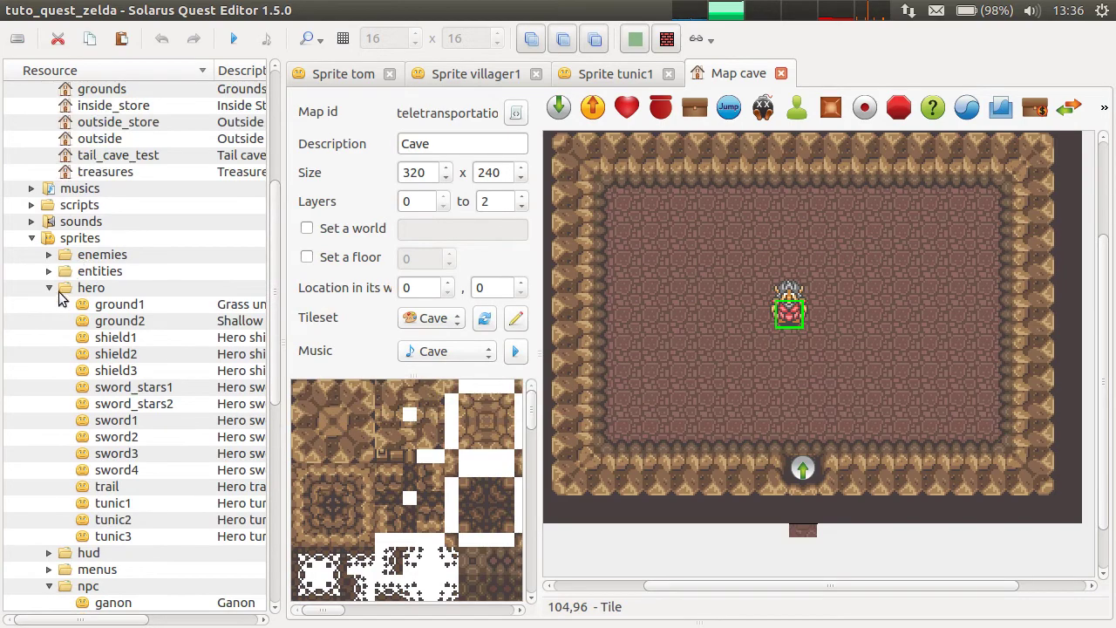
pyautogui.click(49, 288)
pyautogui.click(50, 338)
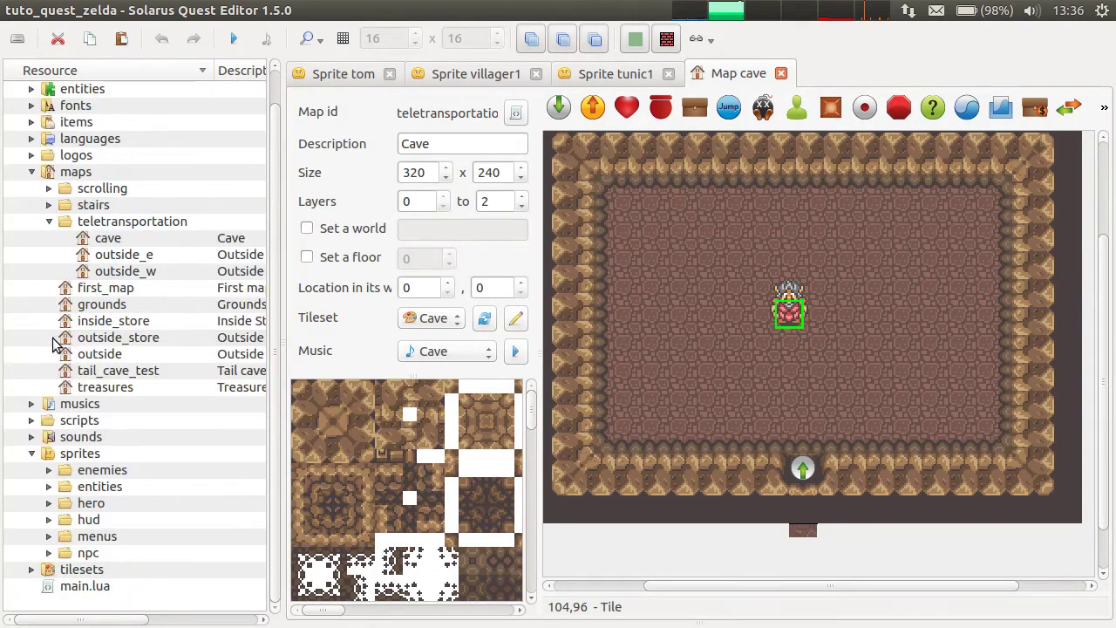
pyautogui.click(49, 503)
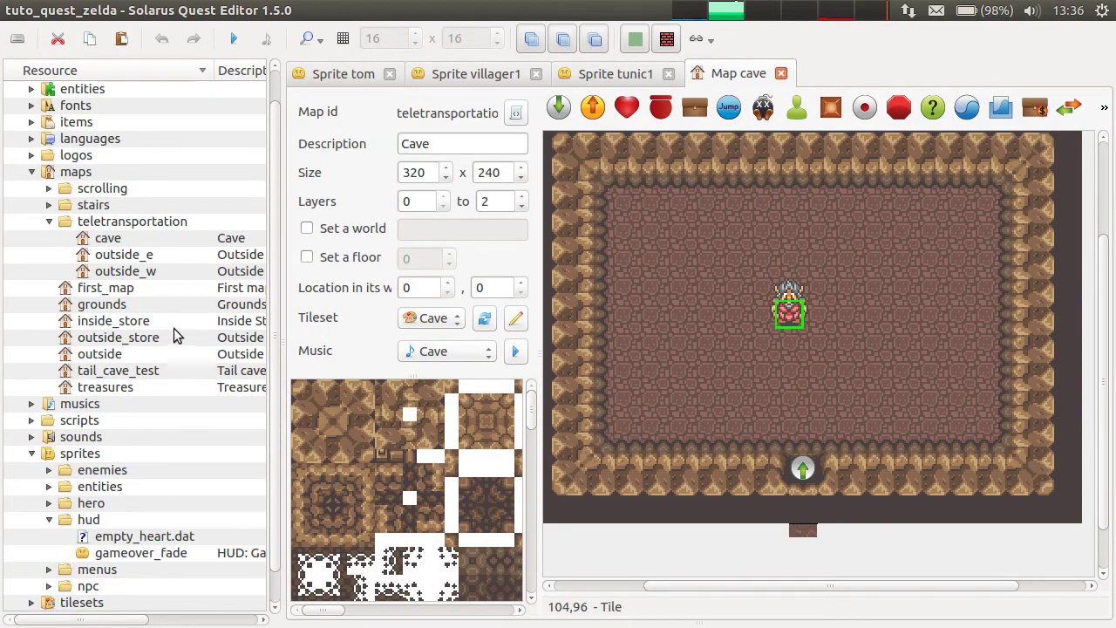
pyautogui.scroll(-1, 179, 331)
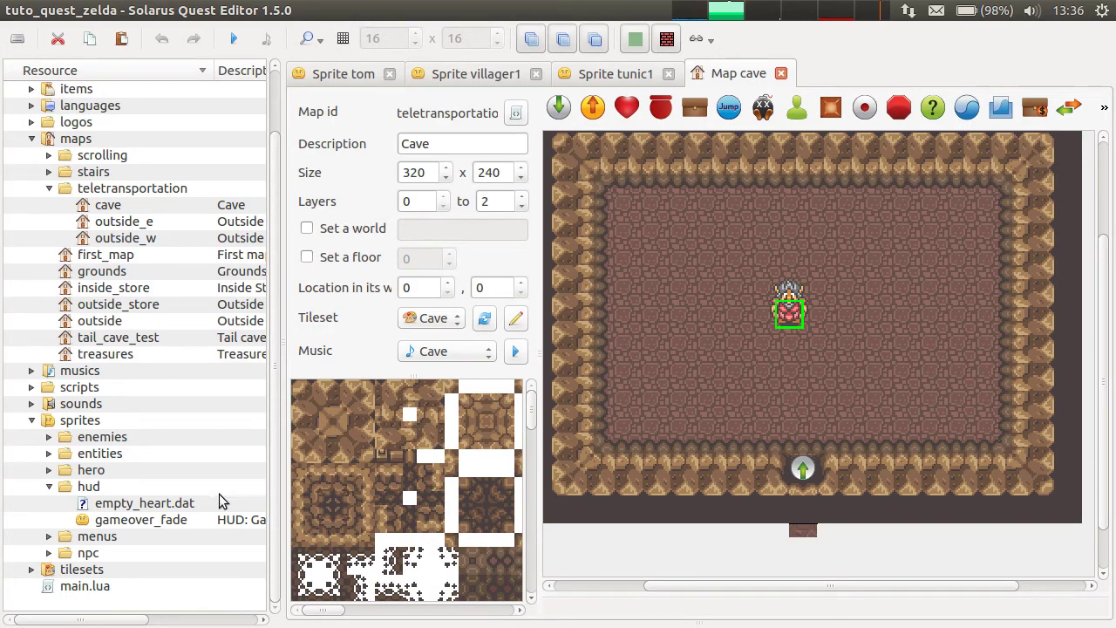
# Step: Add the existing hud/empty_heart.dat file to the quest as a sprite with the description "Empty heart"
pyautogui.rightClick(153, 507)
pyautogui.click(304, 514)
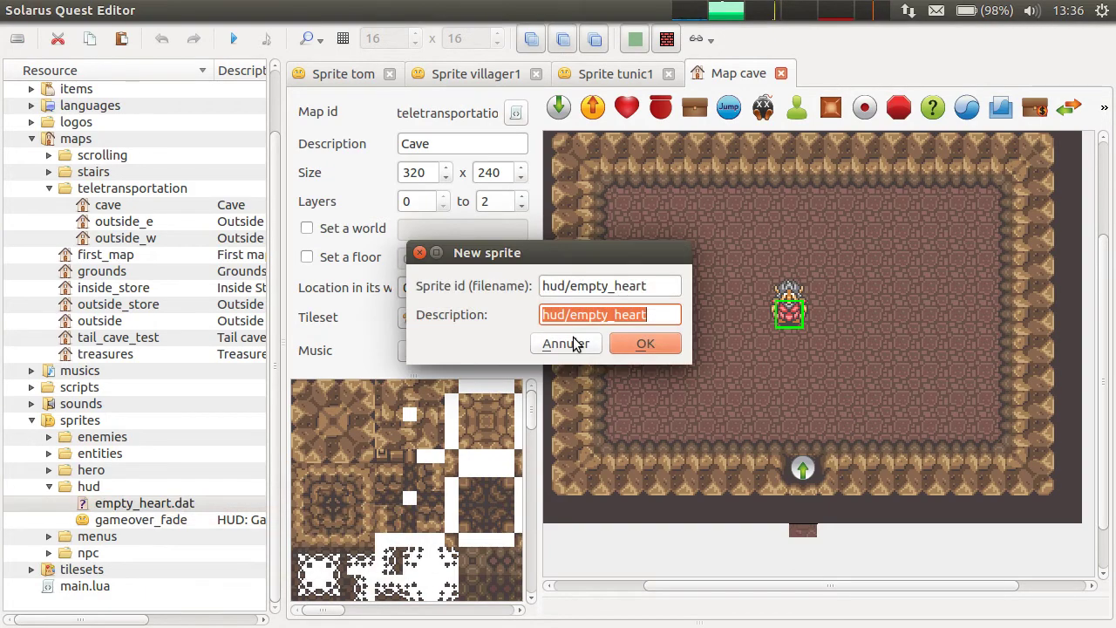
pyautogui.click(621, 313)
pyautogui.moveTo(587, 314); pyautogui.dragTo(491, 309)
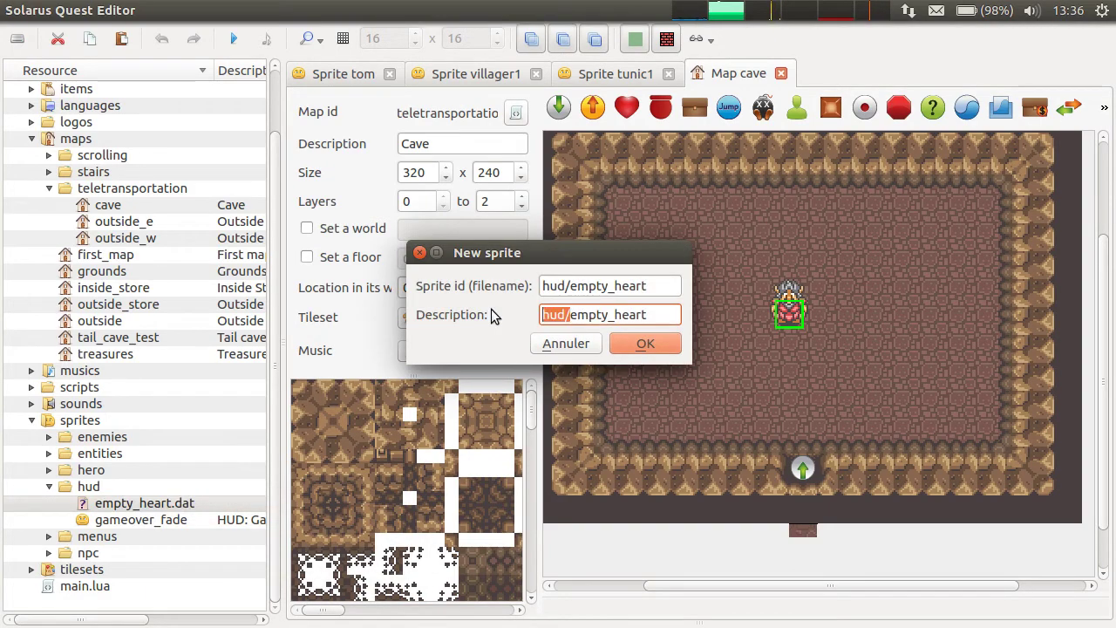
pyautogui.press('BackSpace')
pyautogui.write('E')
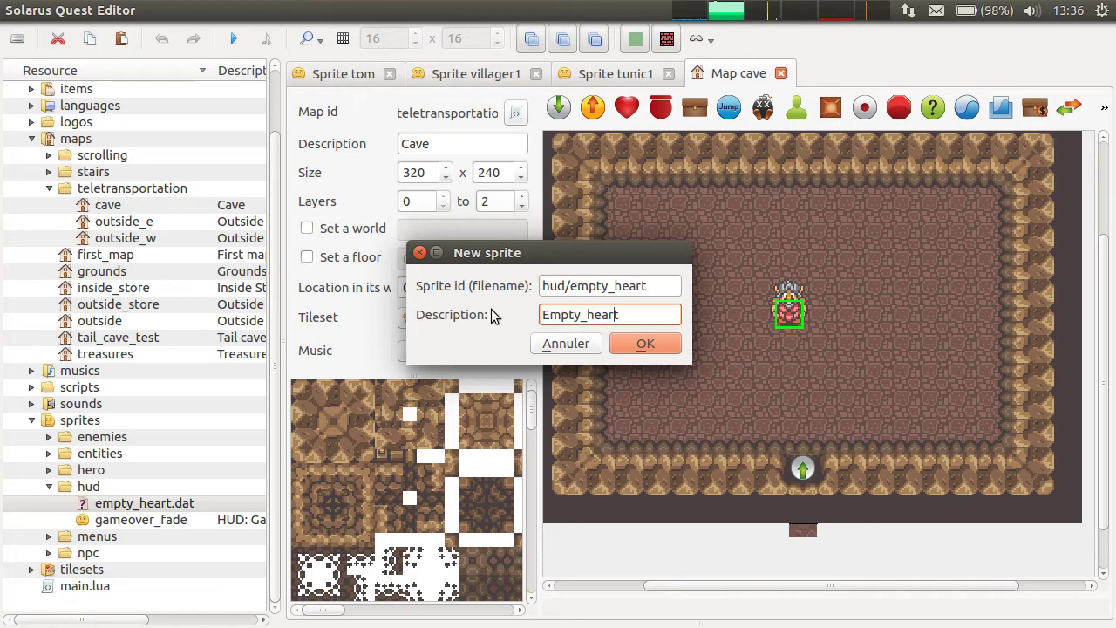
pyautogui.press('BackSpace')
pyautogui.press('Delete')
pyautogui.write('h')
pyautogui.press('Return')
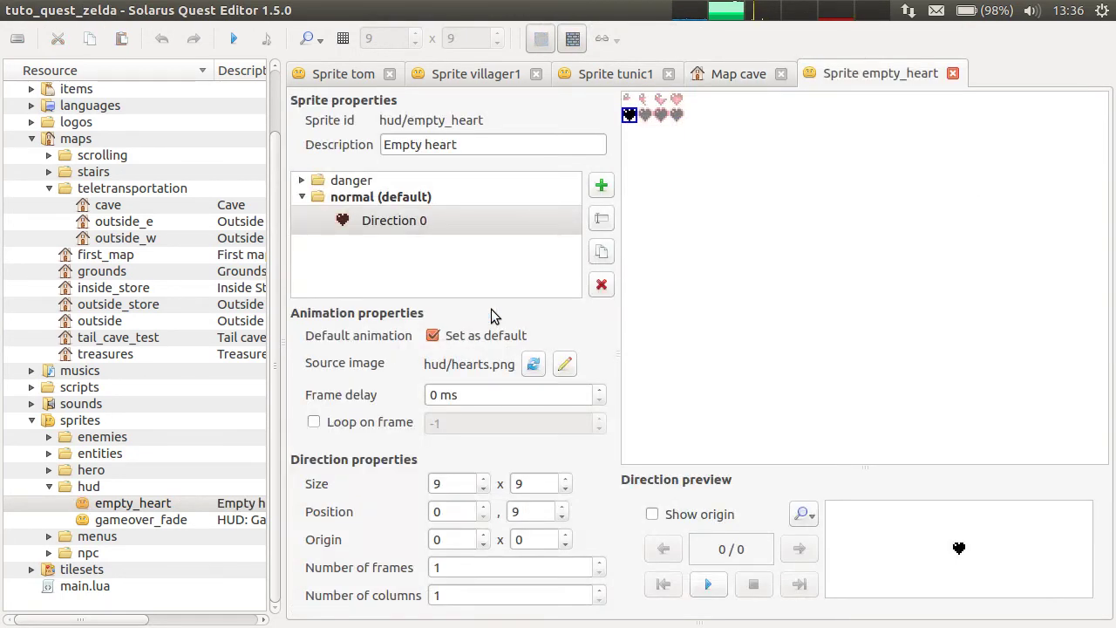
# Step: Examine the normal and danger animations of the empty_heart sprite and compare them with the tunic1 sprite
pyautogui.click(665, 304)
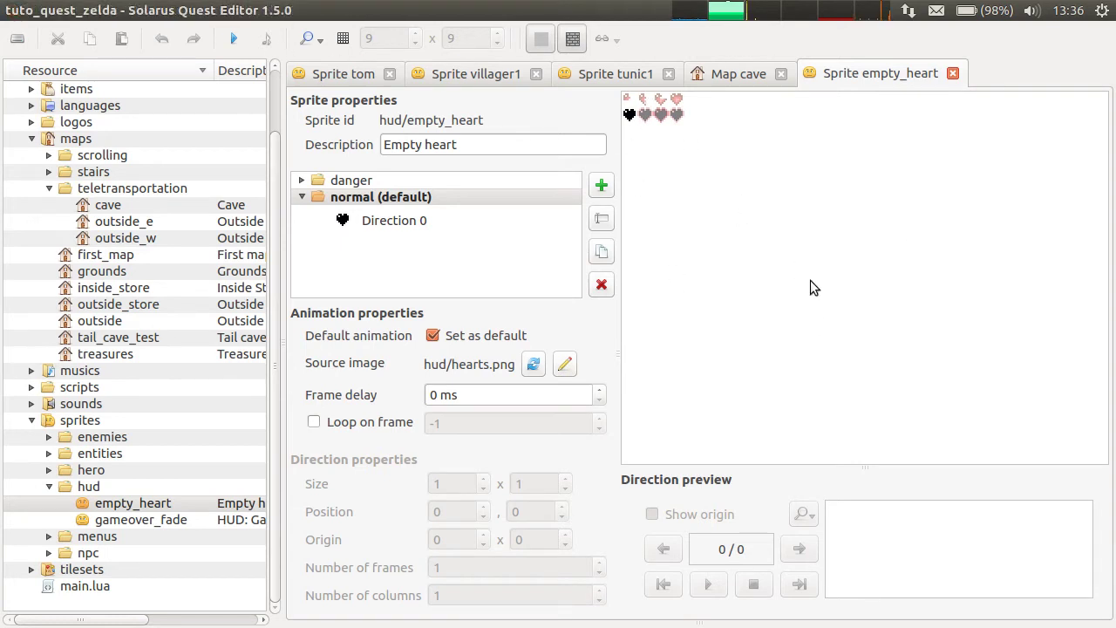
pyautogui.click(301, 180)
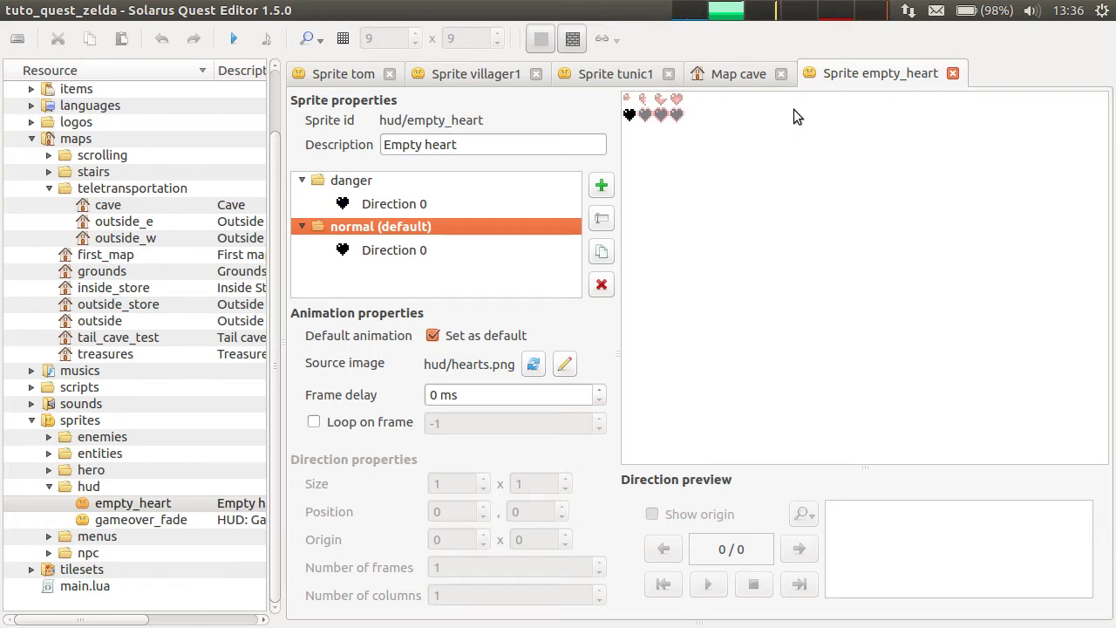
pyautogui.click(628, 74)
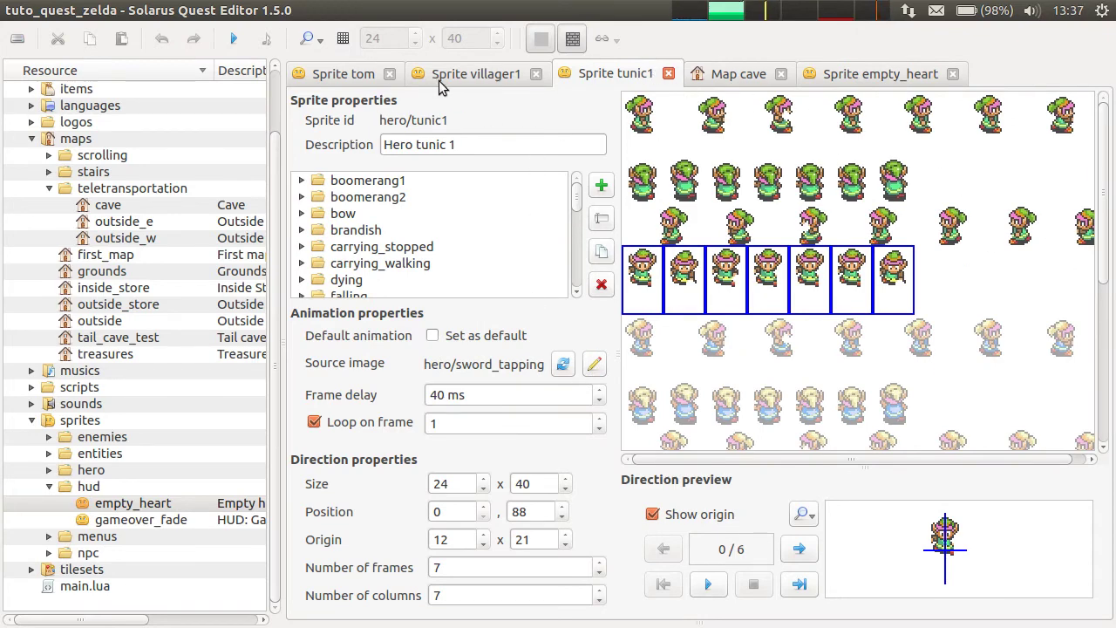
# Step: Return to the cave map and inspect the Tom NPC's entity properties without changing them
pyautogui.click(728, 74)
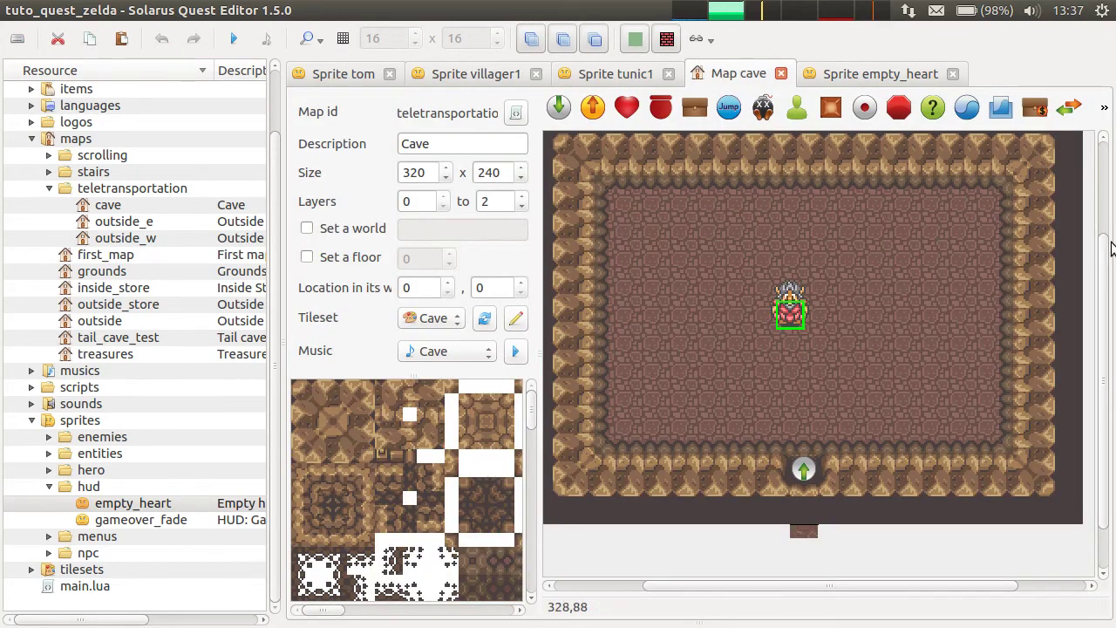
pyautogui.moveTo(1109, 268); pyautogui.dragTo(1104, 212)
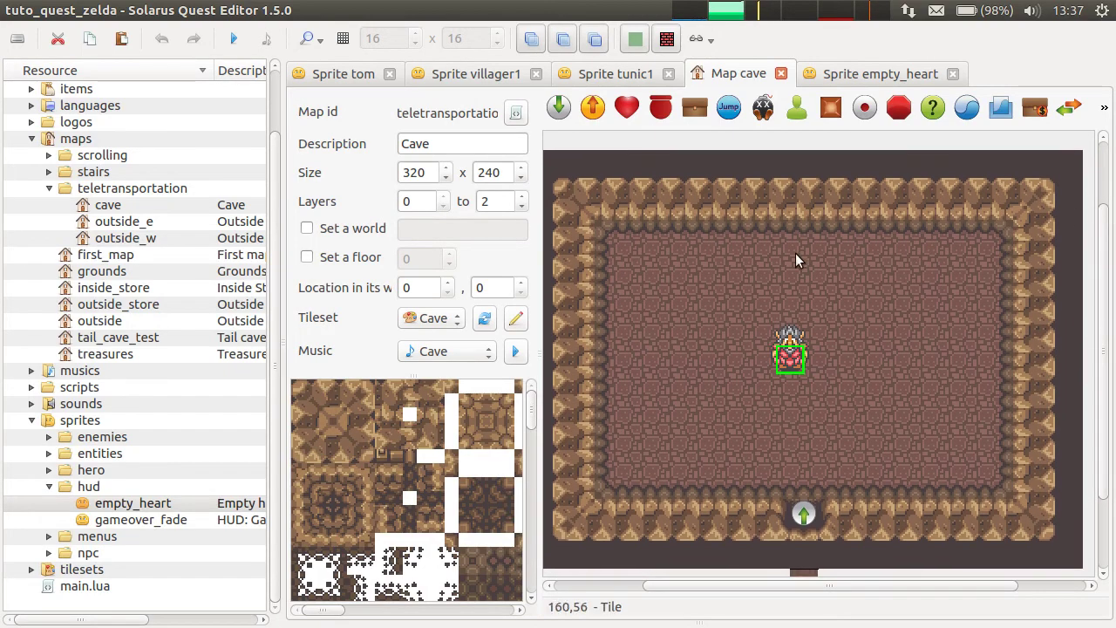
pyautogui.doubleClick(796, 355)
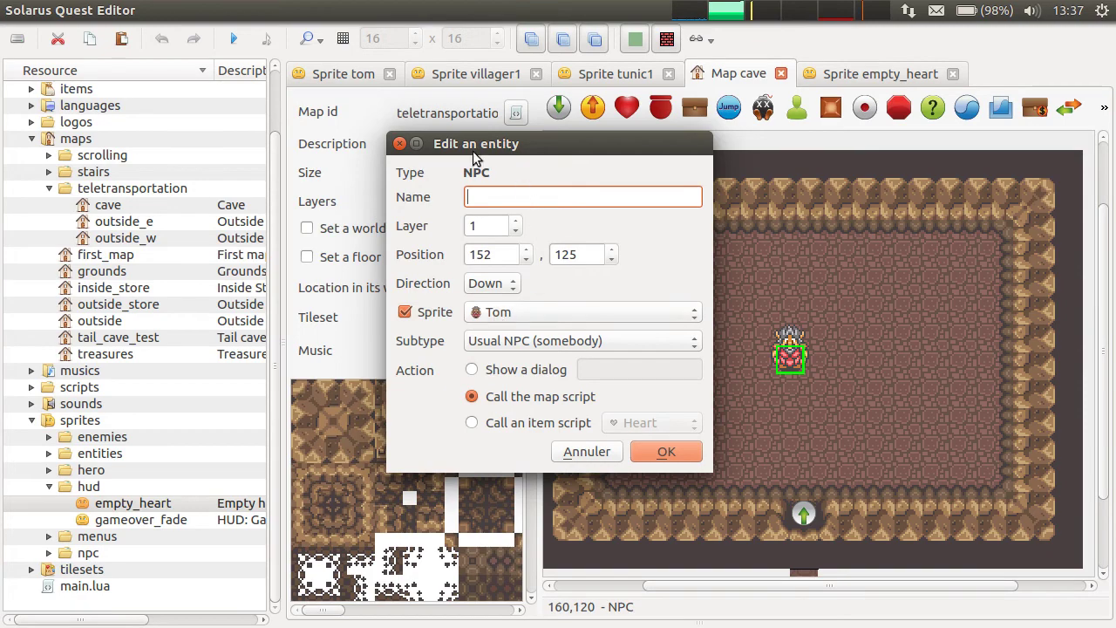
pyautogui.click(601, 454)
# Step: Compare the empty_heart sprite with the cave map, ending on the empty_heart sprite
pyautogui.click(830, 74)
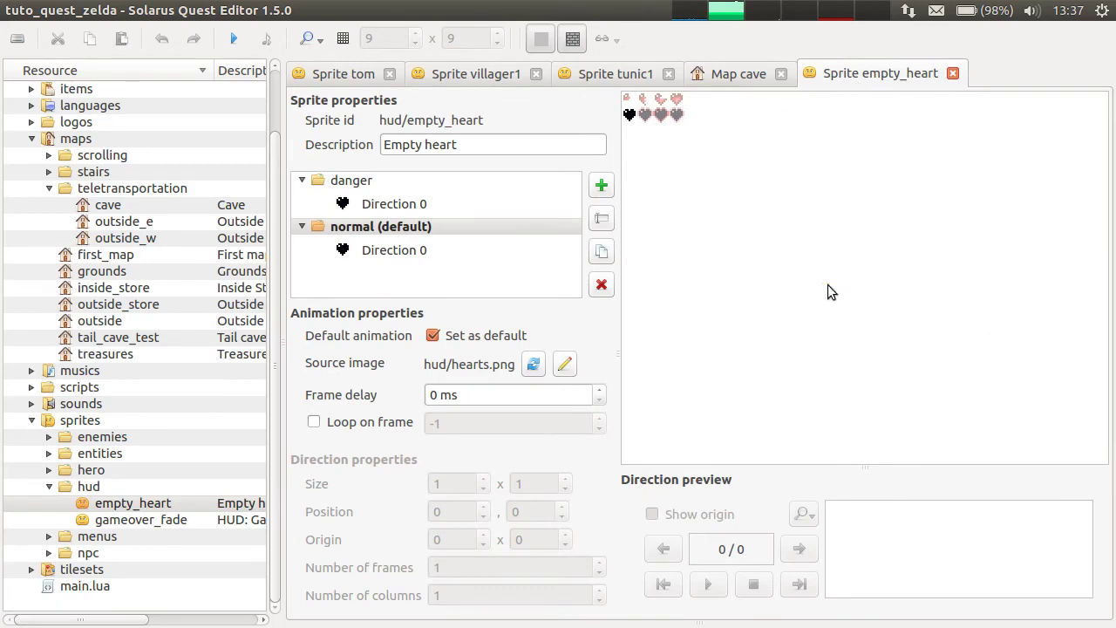
pyautogui.click(751, 72)
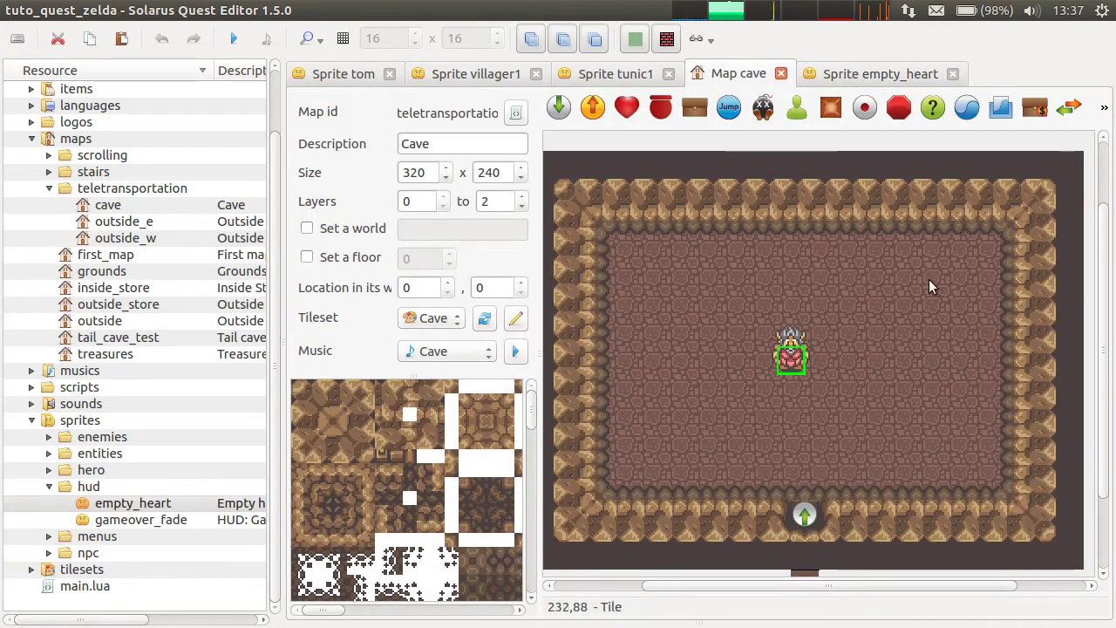
pyautogui.click(841, 73)
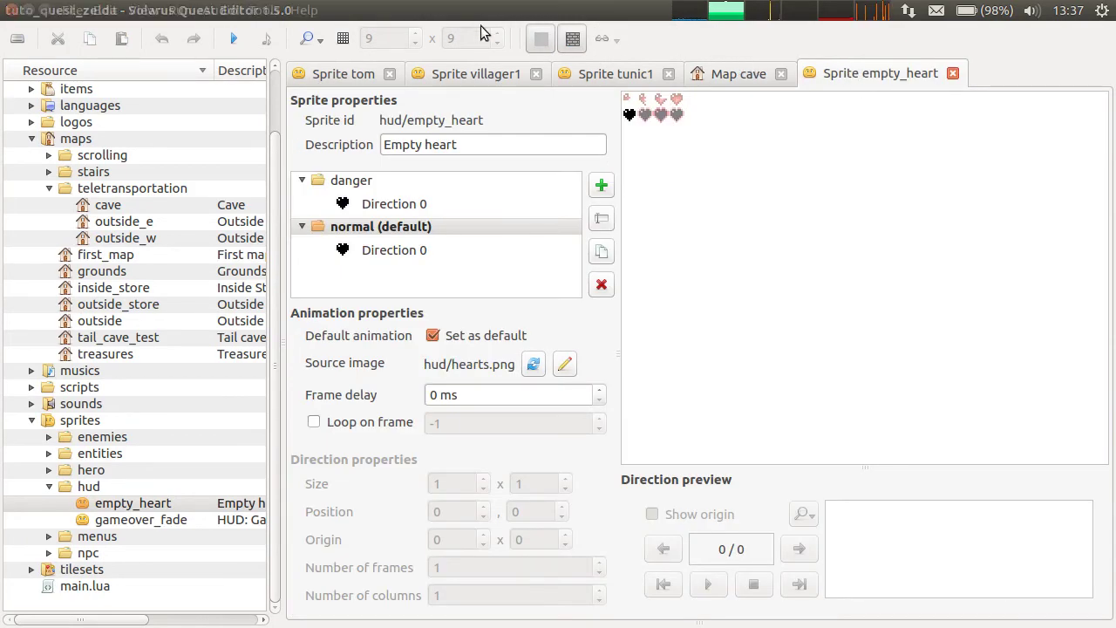
# Step: Narrow the resource tree while viewing the cave map, and go back to the empty_heart sprite
pyautogui.click(705, 75)
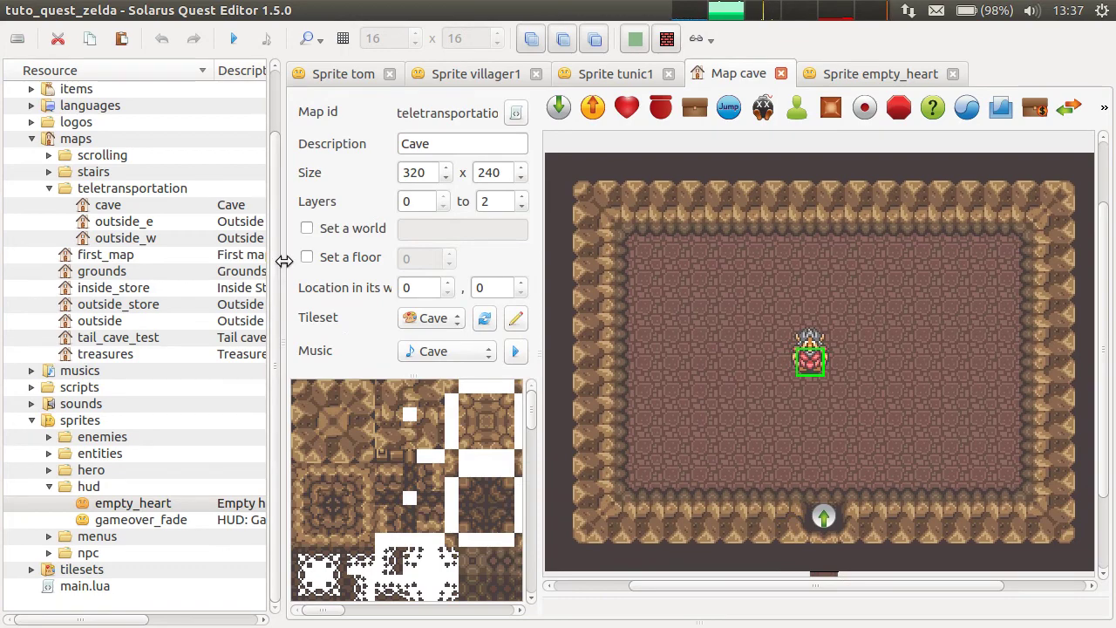
pyautogui.moveTo(278, 260); pyautogui.dragTo(248, 260)
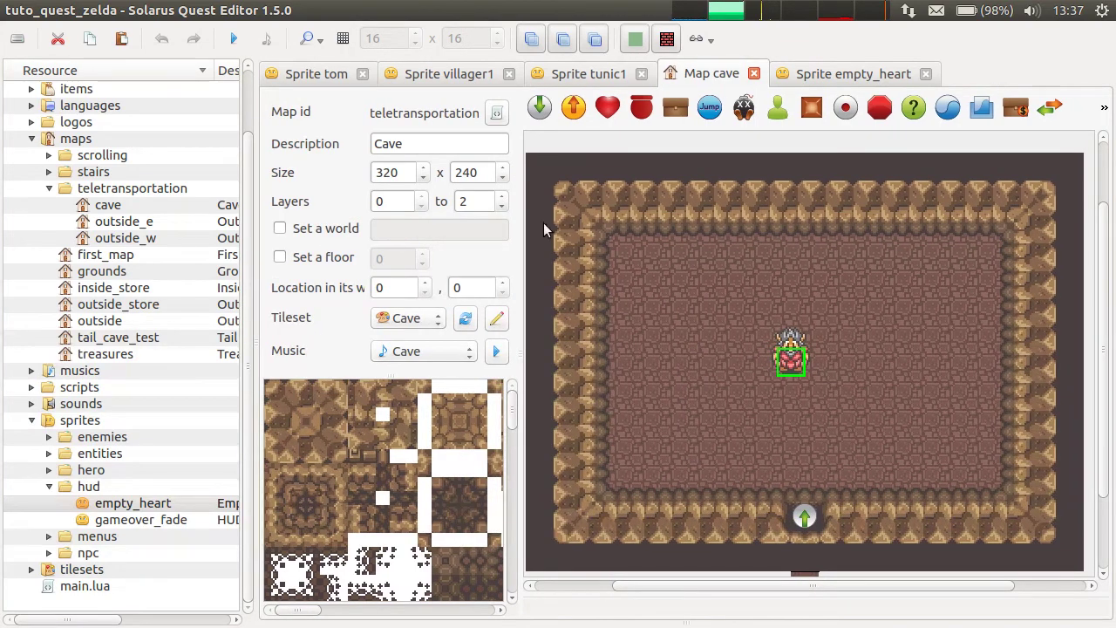
pyautogui.click(835, 75)
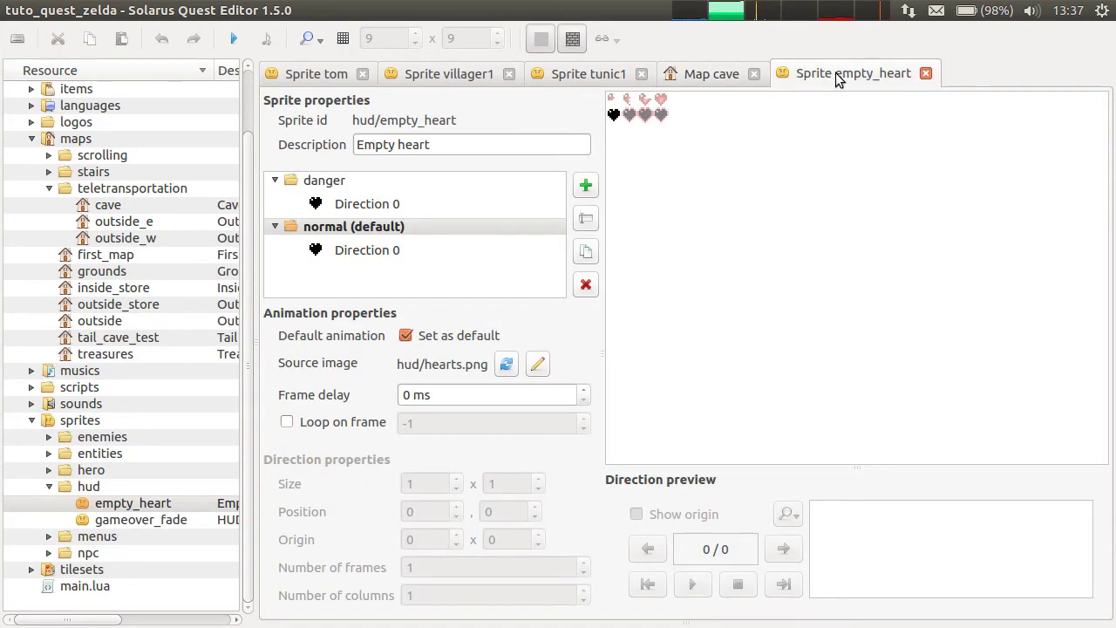
# Step: Inspect the entity properties of the Tom NPC on the cave map without changing them
pyautogui.scroll(1, 838, 78)
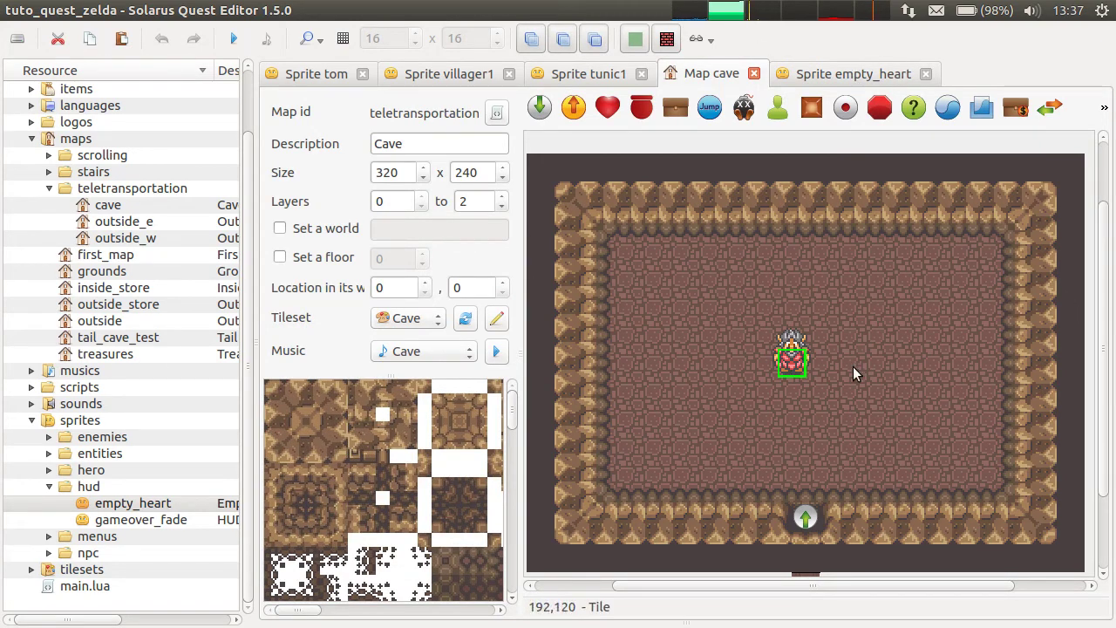
pyautogui.doubleClick(799, 358)
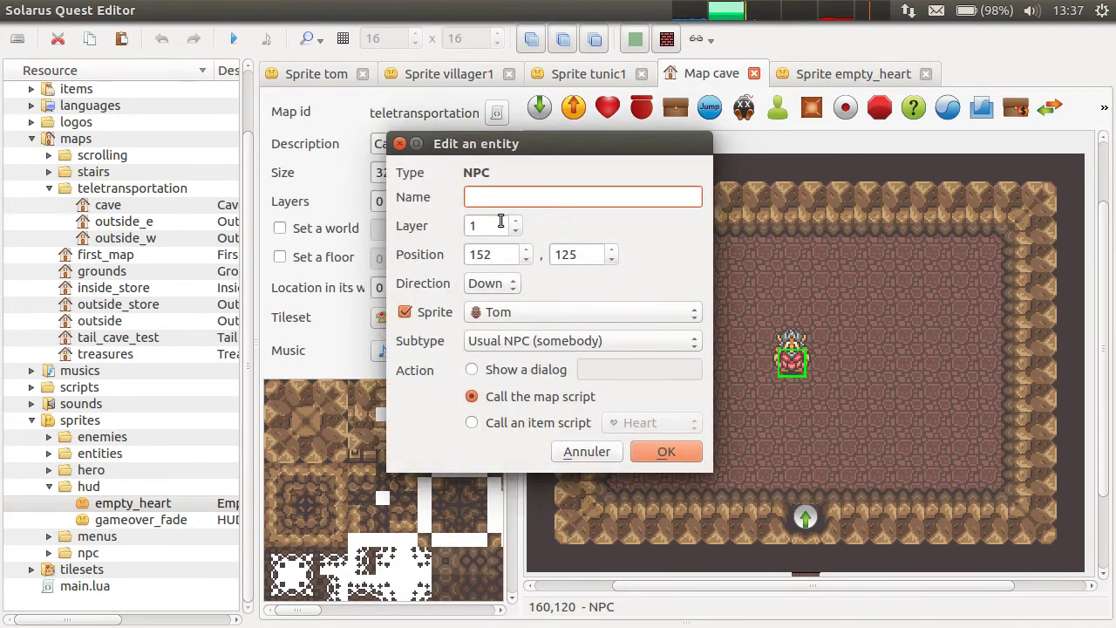
pyautogui.click(637, 450)
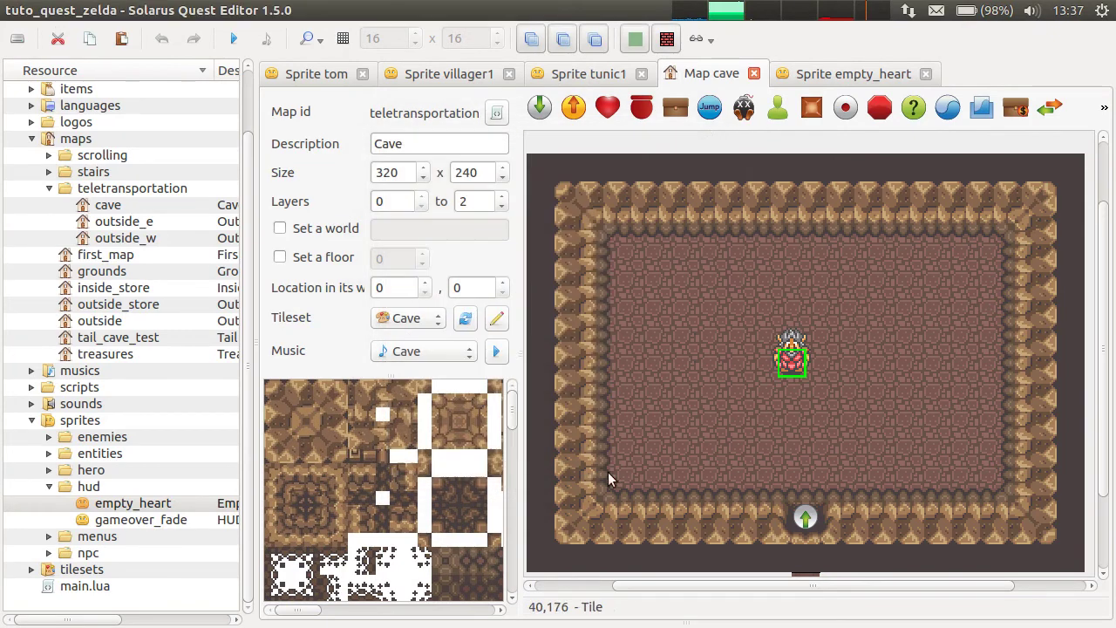
# Step: Examine Direction 0 of the danger and normal animations in the empty_heart sprite
pyautogui.click(839, 75)
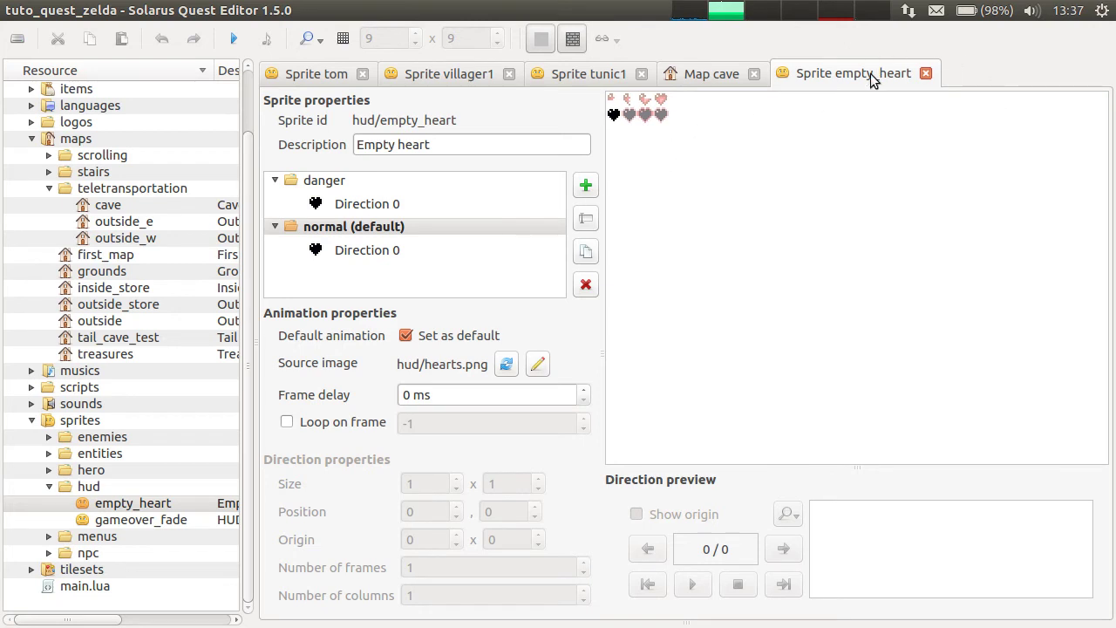
pyautogui.click(362, 203)
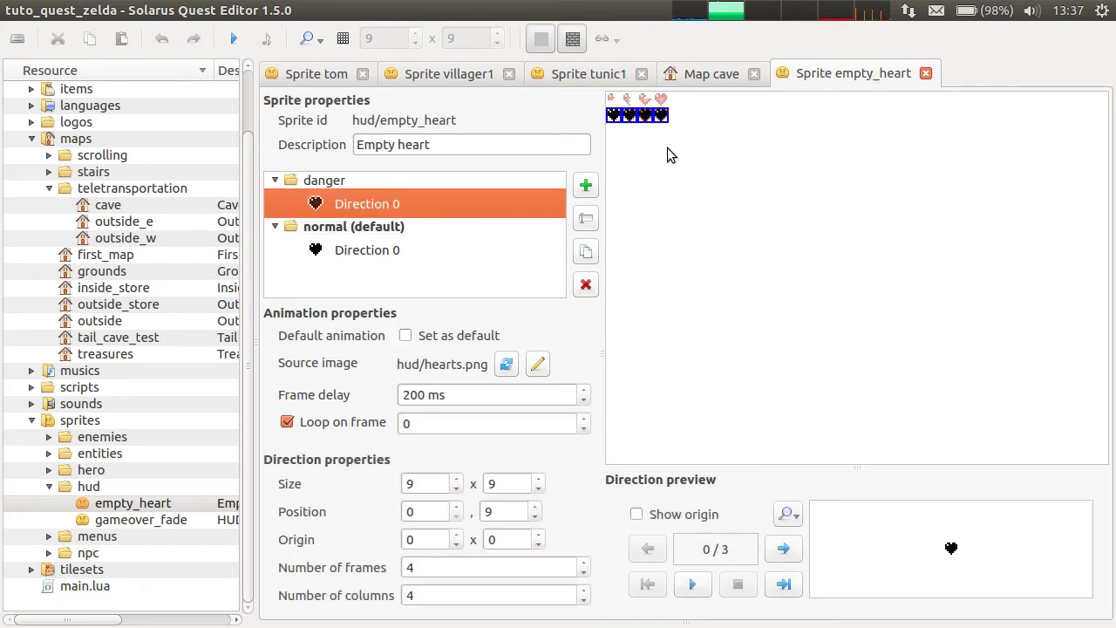
pyautogui.click(688, 141)
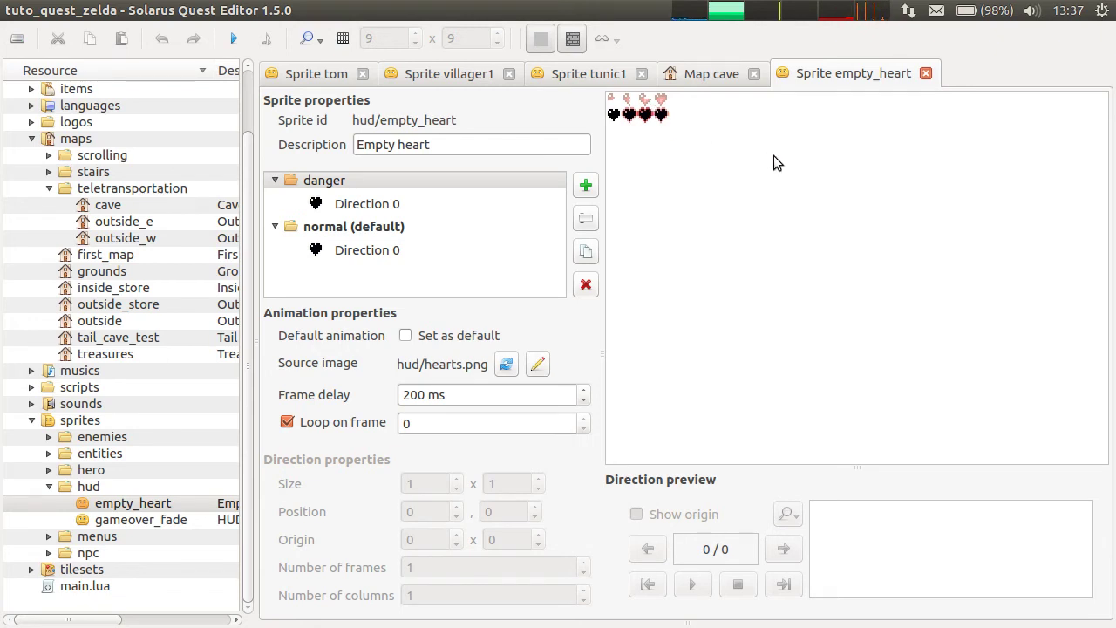
pyautogui.click(614, 116)
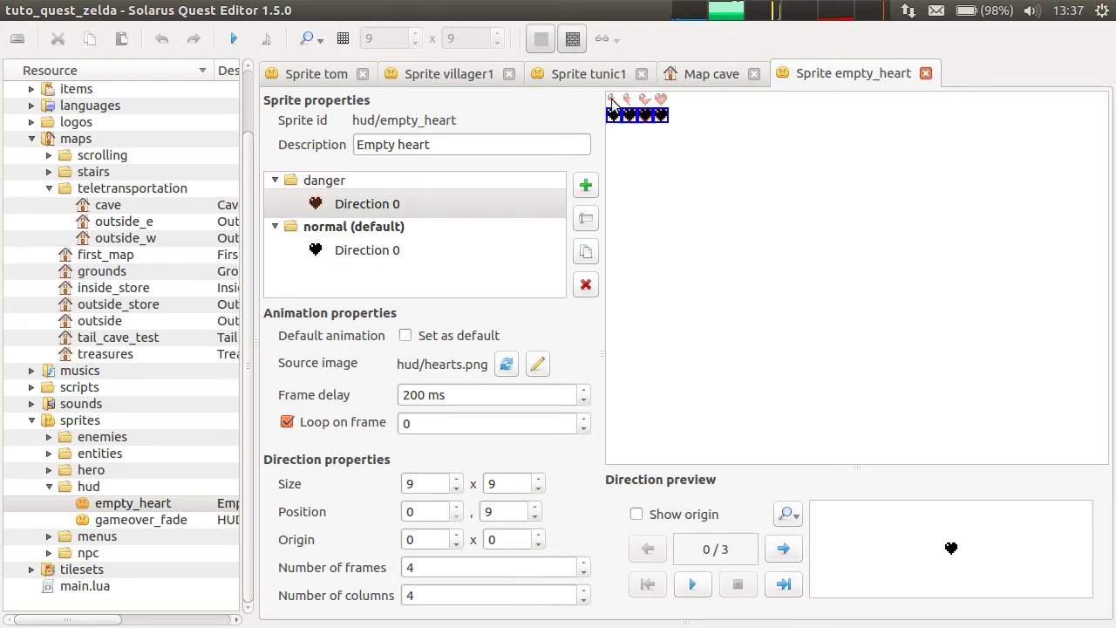
pyautogui.click(397, 250)
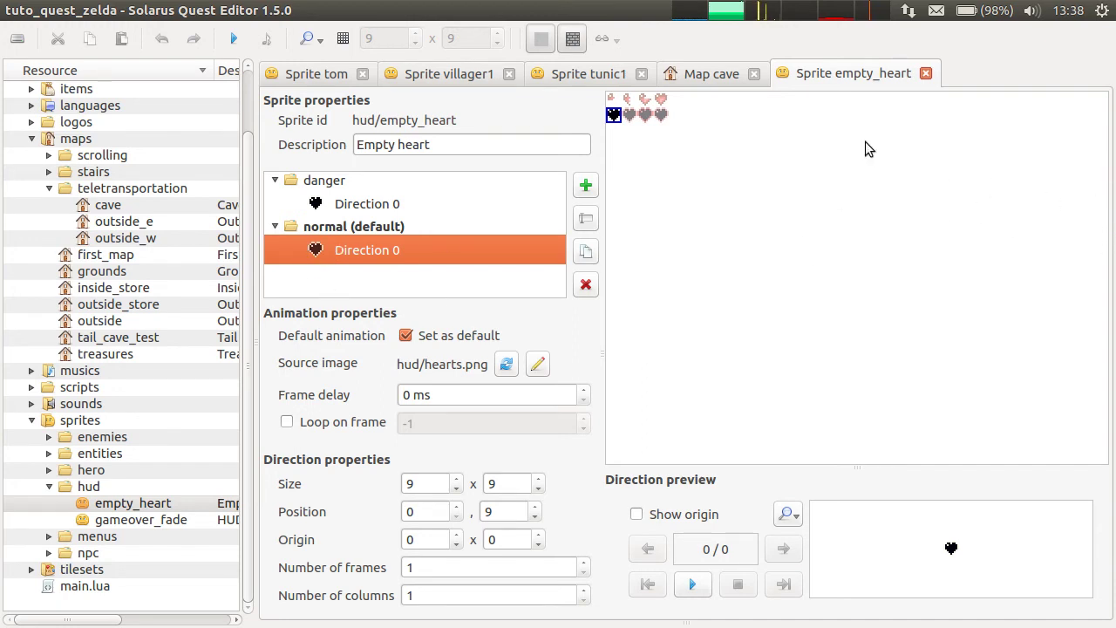
pyautogui.click(664, 106)
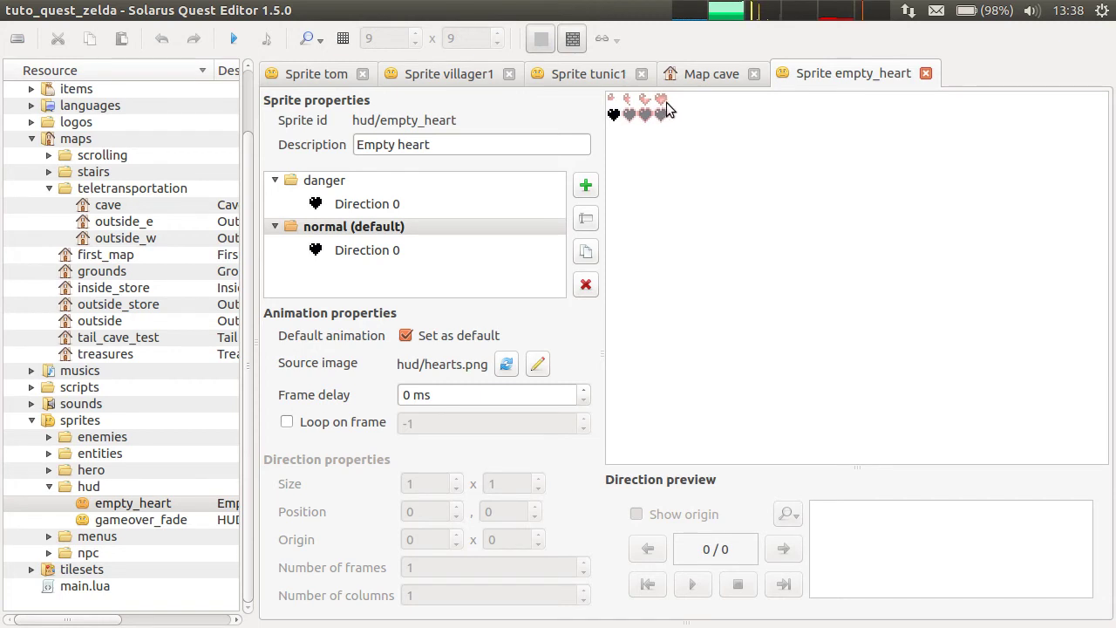
pyautogui.moveTo(668, 119); pyautogui.dragTo(607, 94)
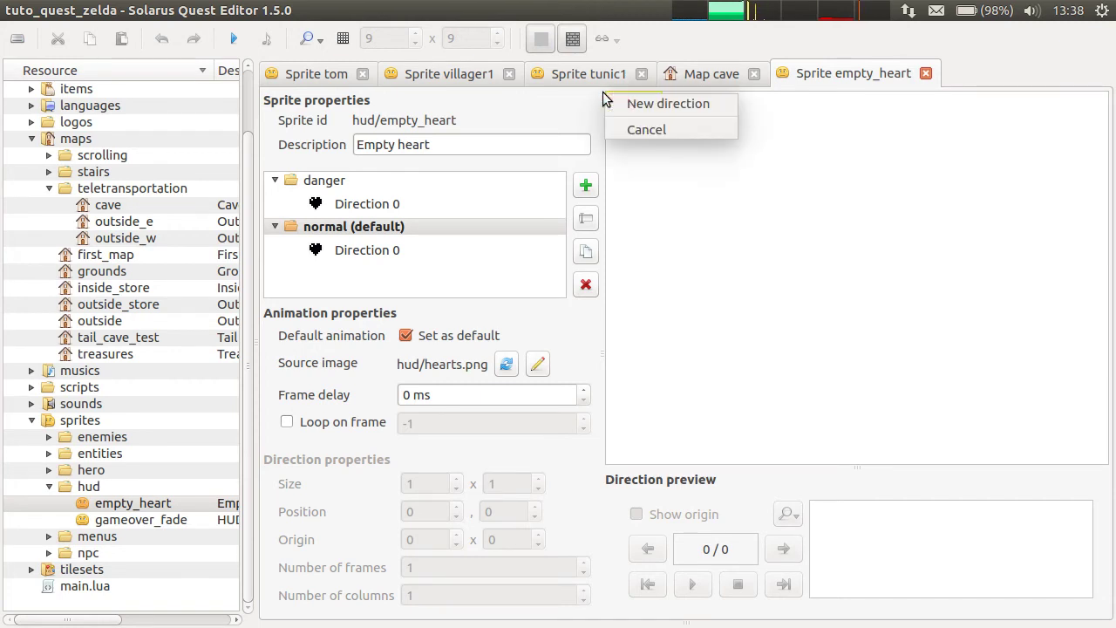
pyautogui.click(705, 285)
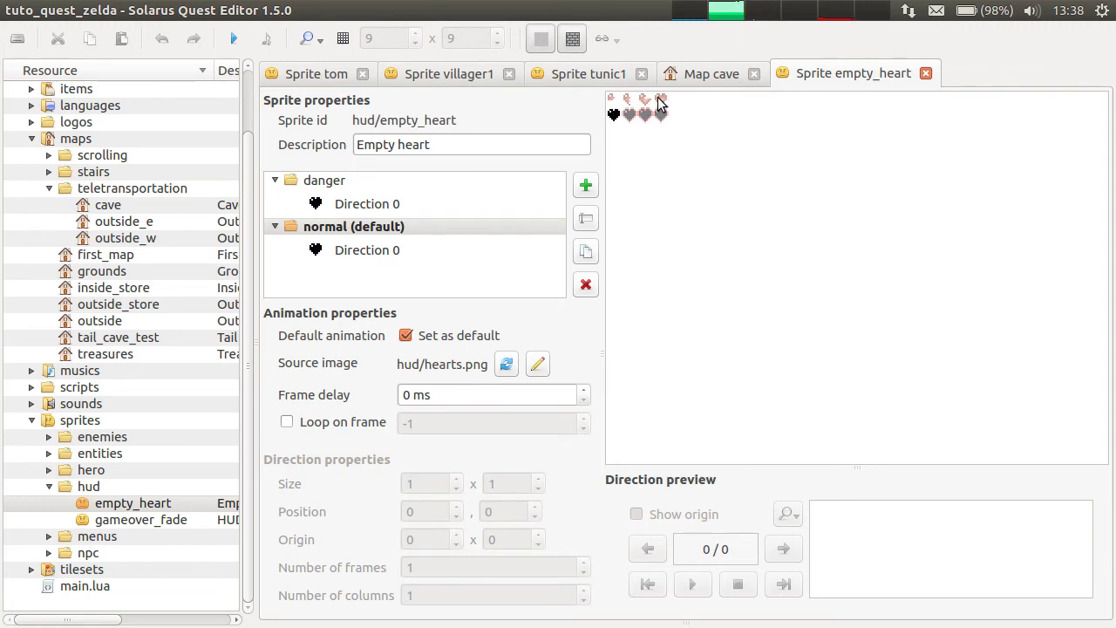
pyautogui.click(613, 114)
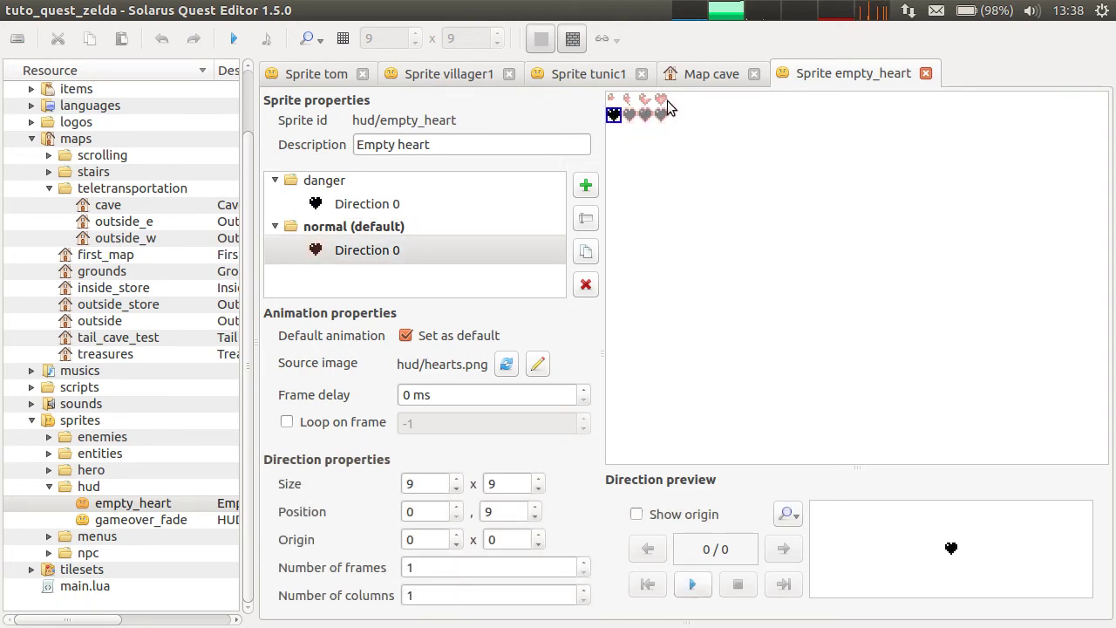
pyautogui.click(610, 102)
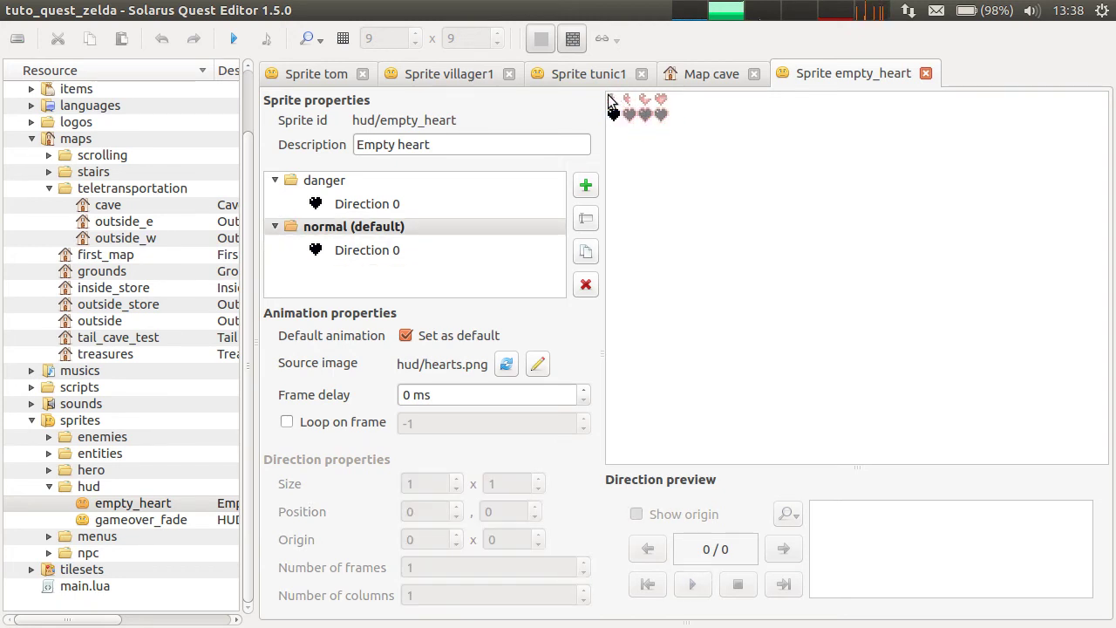
pyautogui.rightClick(665, 100)
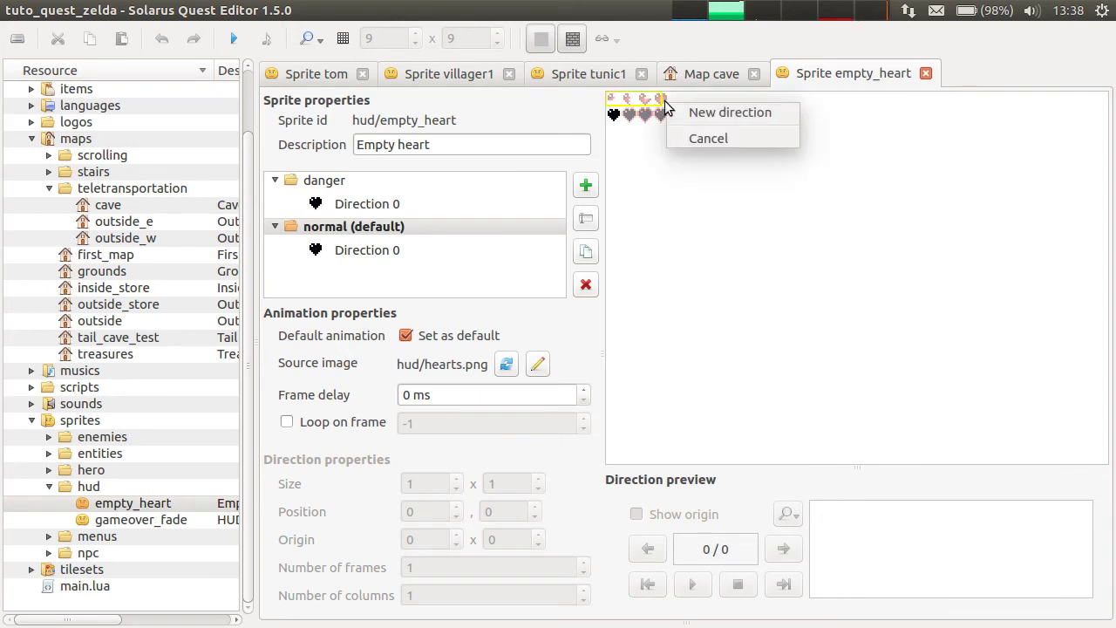
pyautogui.click(656, 305)
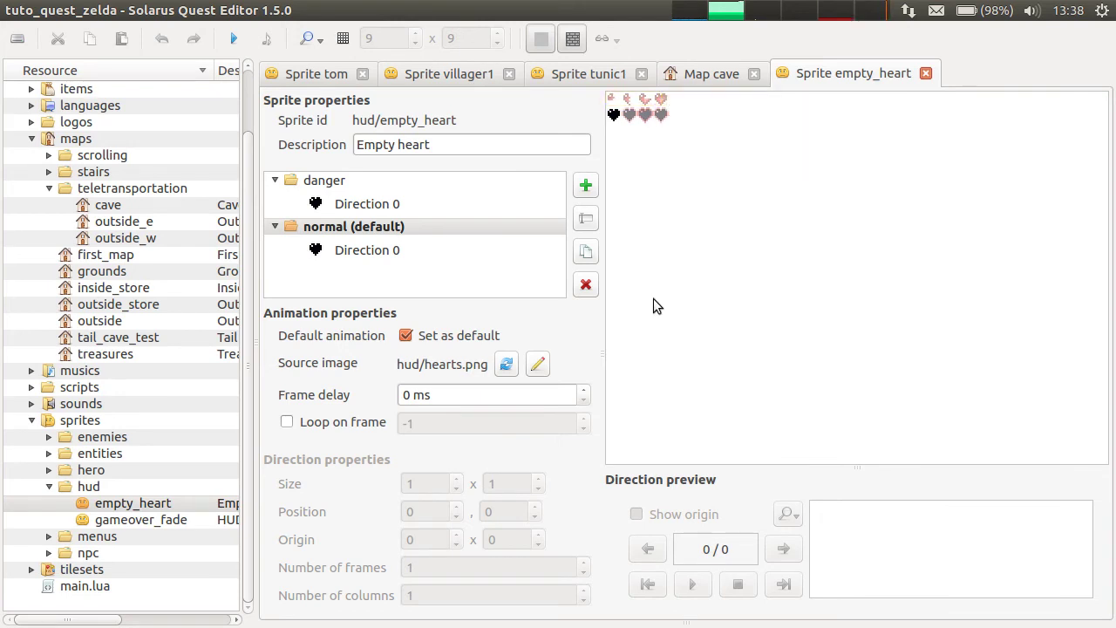
# Step: Check the normal animation's frame in the source image and play the preview of the danger animation's Direction 0
pyautogui.click(617, 116)
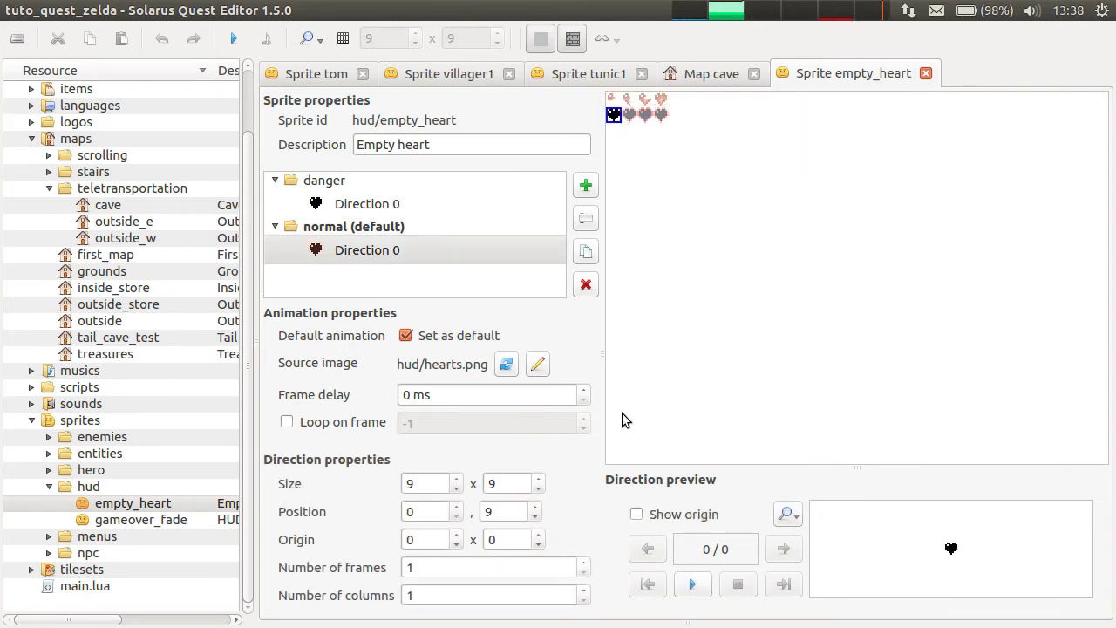
pyautogui.click(617, 172)
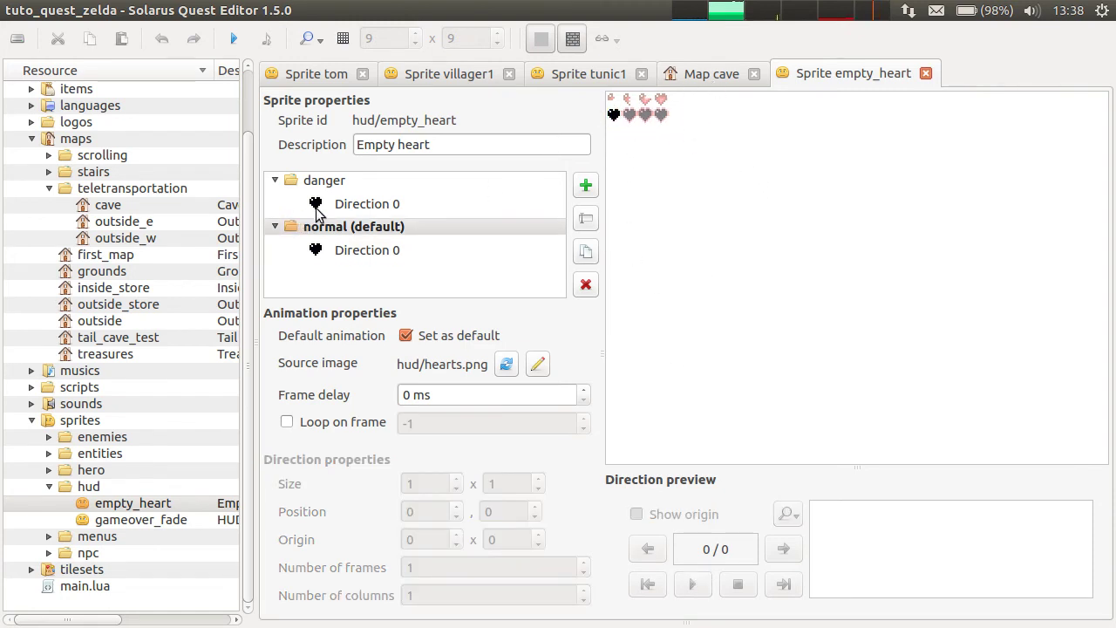
pyautogui.click(349, 204)
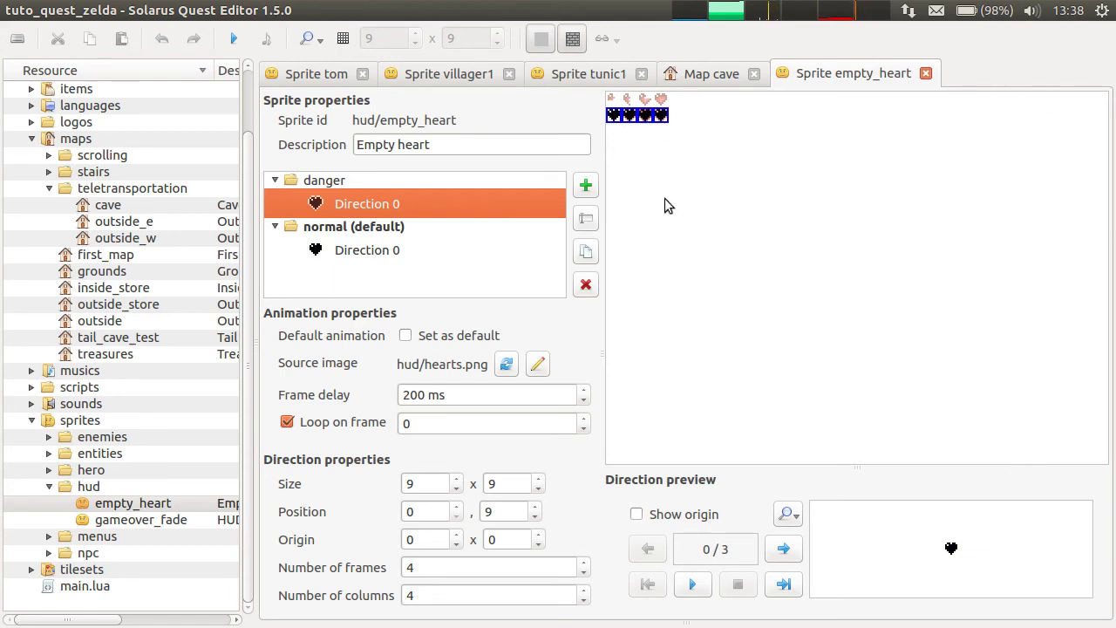
pyautogui.click(706, 586)
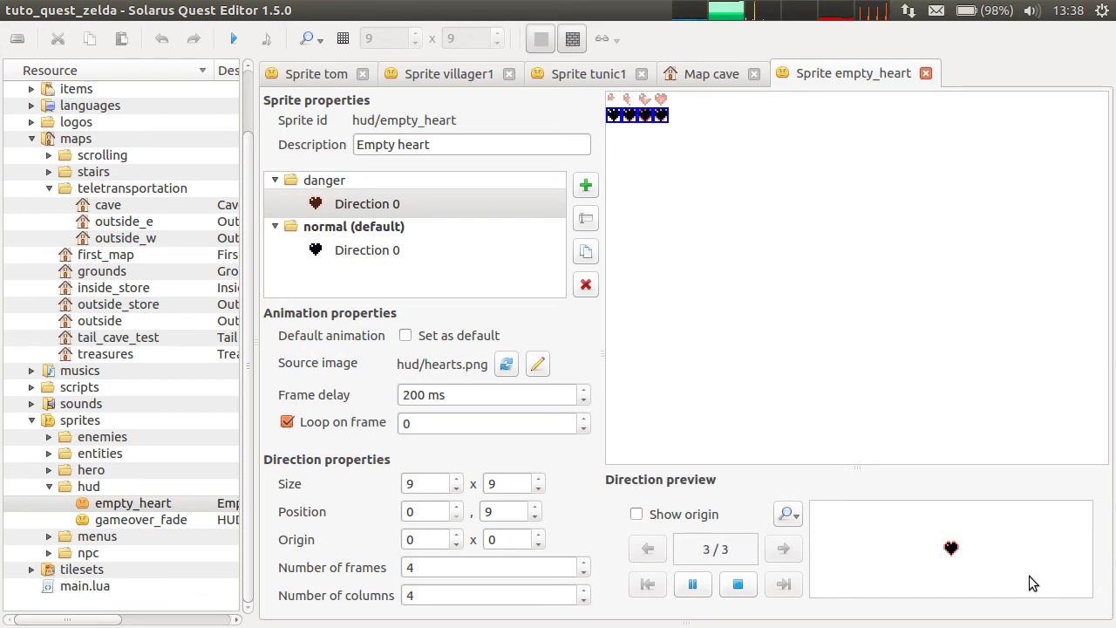
# Step: Play the danger sound twice from the quest's sounds, and collapse the sounds folder
pyautogui.click(30, 404)
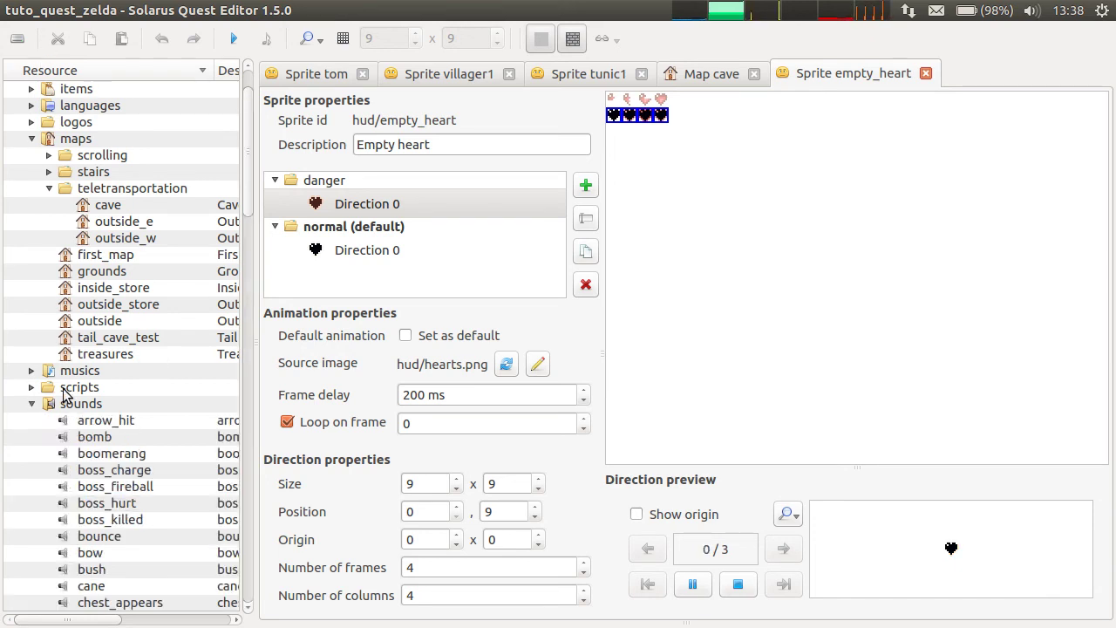
pyautogui.scroll(-4, 62, 395)
pyautogui.click(97, 454)
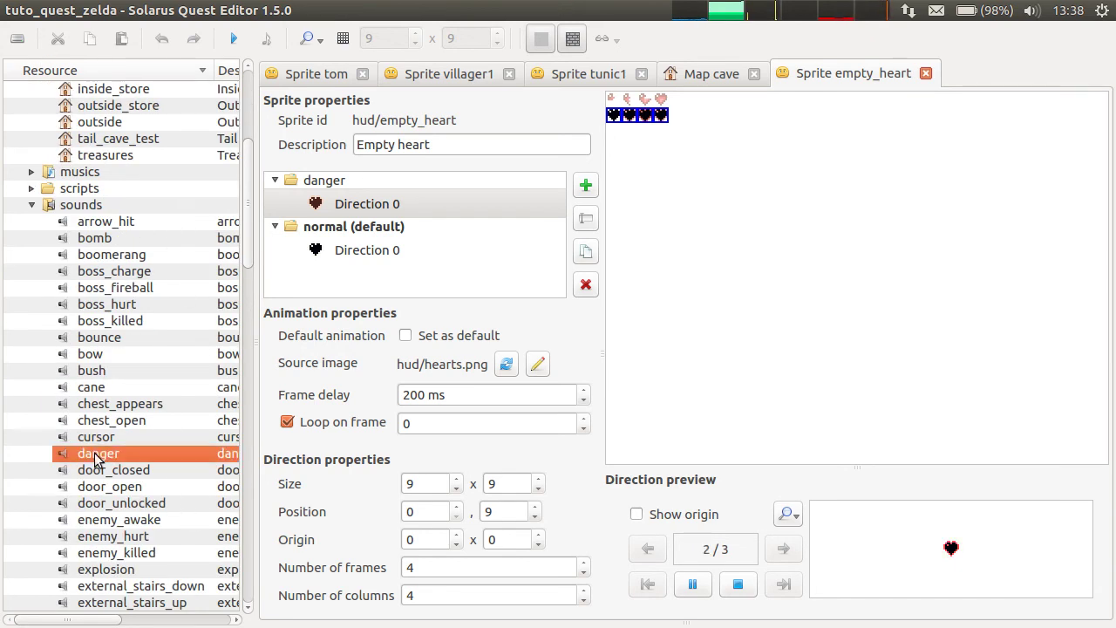
pyautogui.rightClick(95, 454)
pyautogui.click(135, 464)
pyautogui.rightClick(111, 451)
pyautogui.click(128, 461)
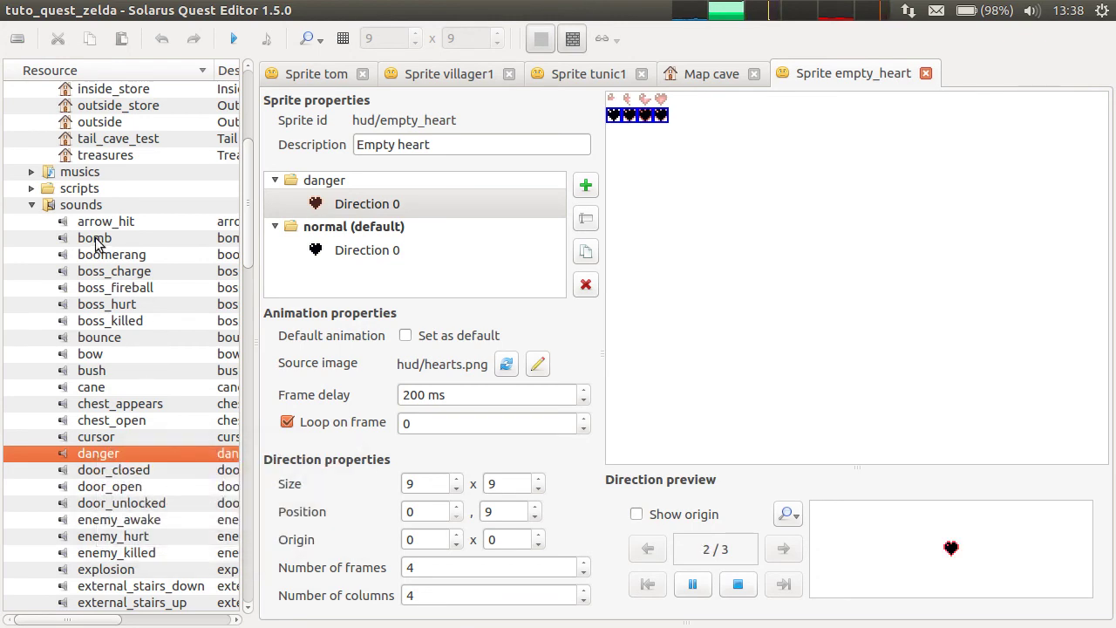
pyautogui.click(28, 208)
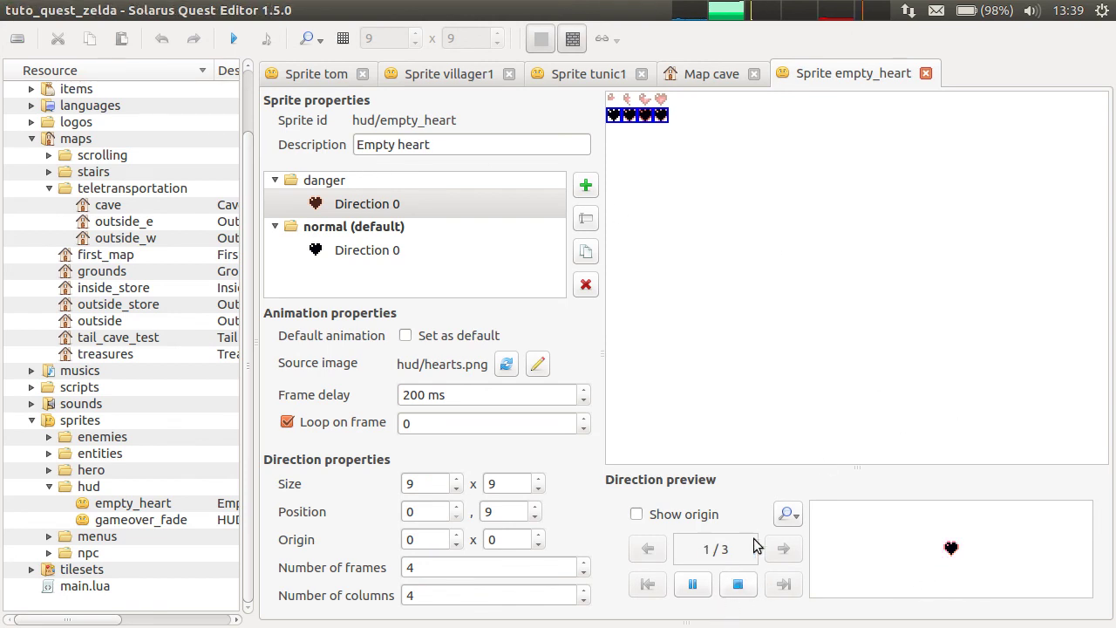
# Step: Stop the danger animation preview and look at the tunic1 sprite for comparison
pyautogui.click(733, 580)
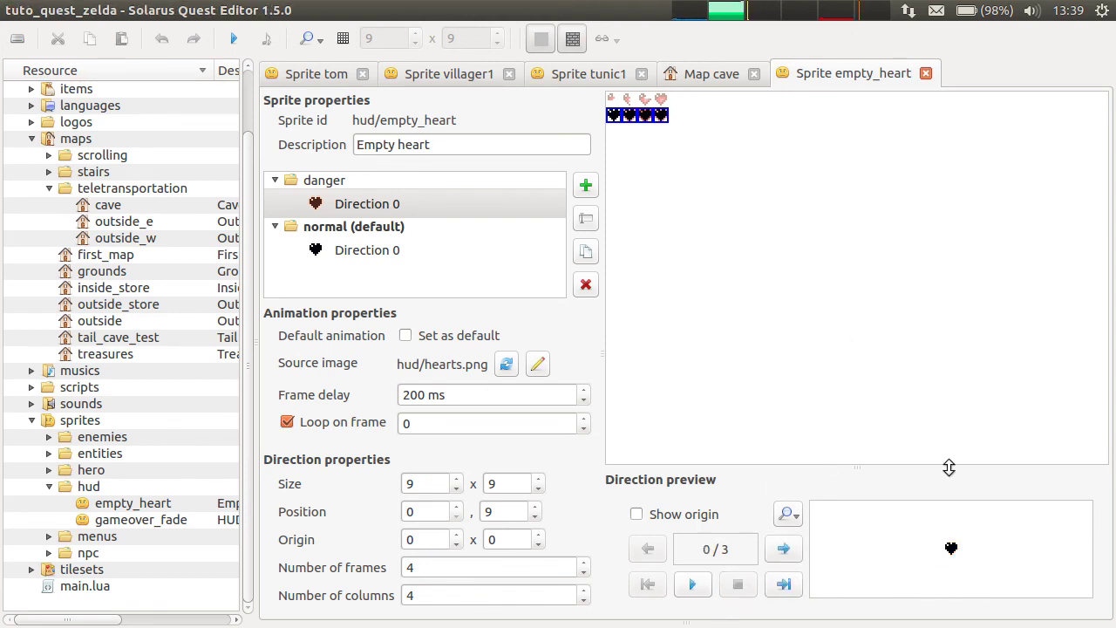
pyautogui.click(801, 324)
pyautogui.click(595, 76)
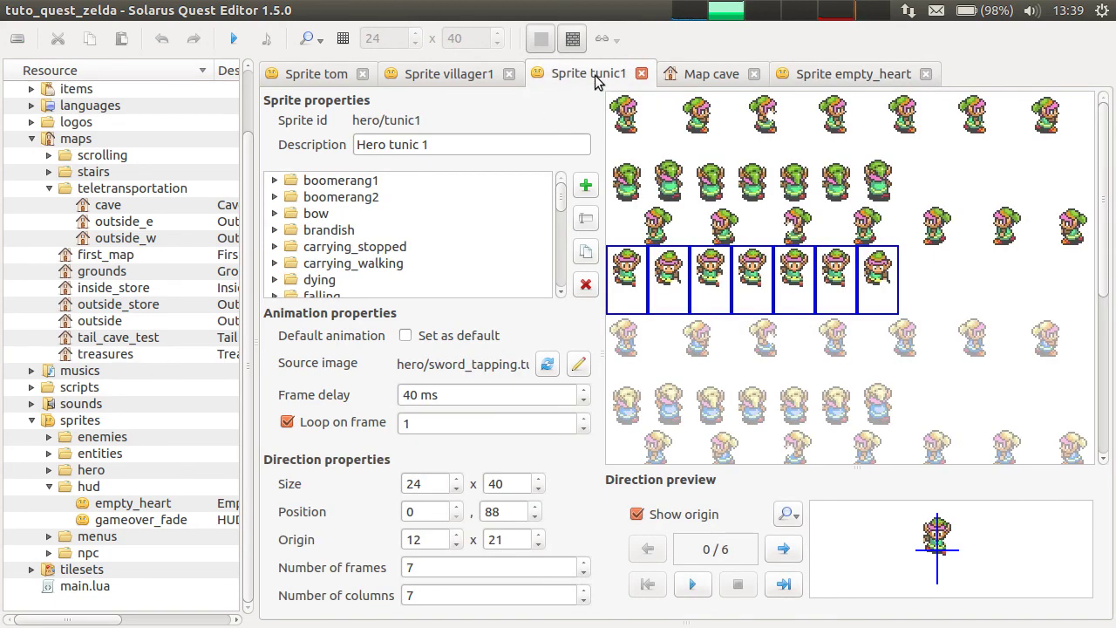
pyautogui.scroll(1, 595, 75)
# Step: Return to the cave map and look over the room around the Tom NPC
pyautogui.click(722, 80)
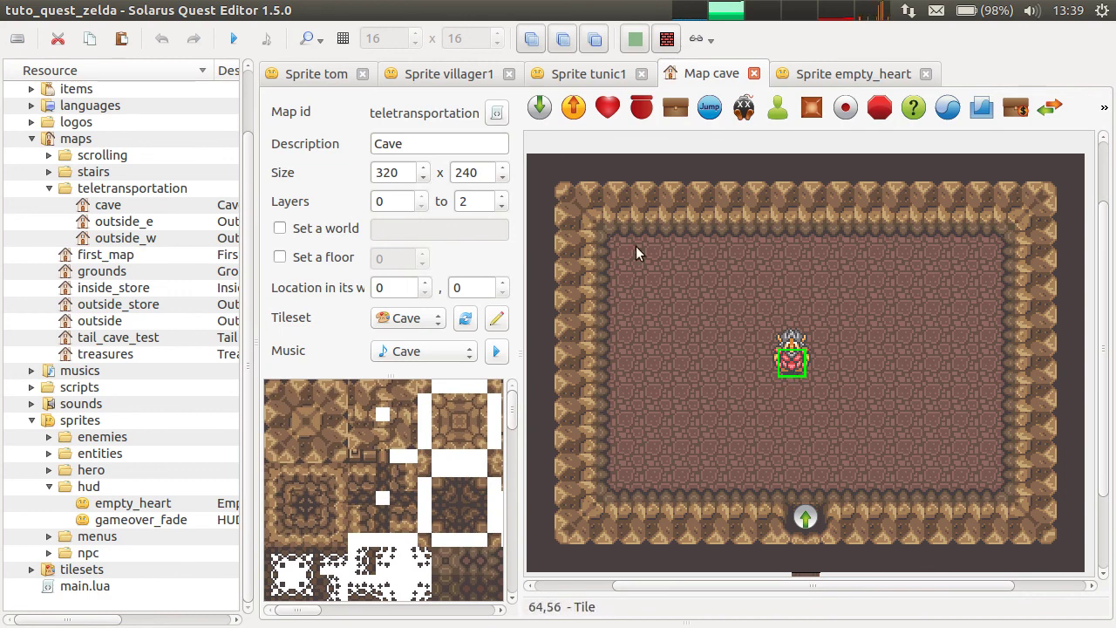
pyautogui.moveTo(733, 294); pyautogui.dragTo(744, 286, button='middle')
pyautogui.moveTo(758, 248); pyautogui.dragTo(743, 244, button='middle')
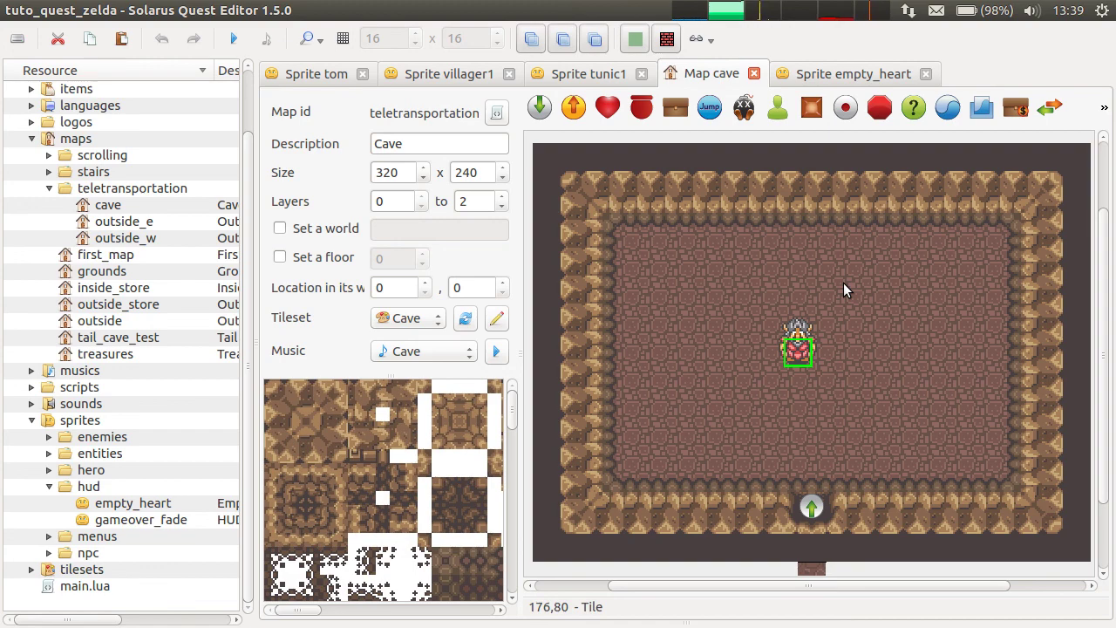
pyautogui.moveTo(819, 381); pyautogui.dragTo(813, 379, button='middle')
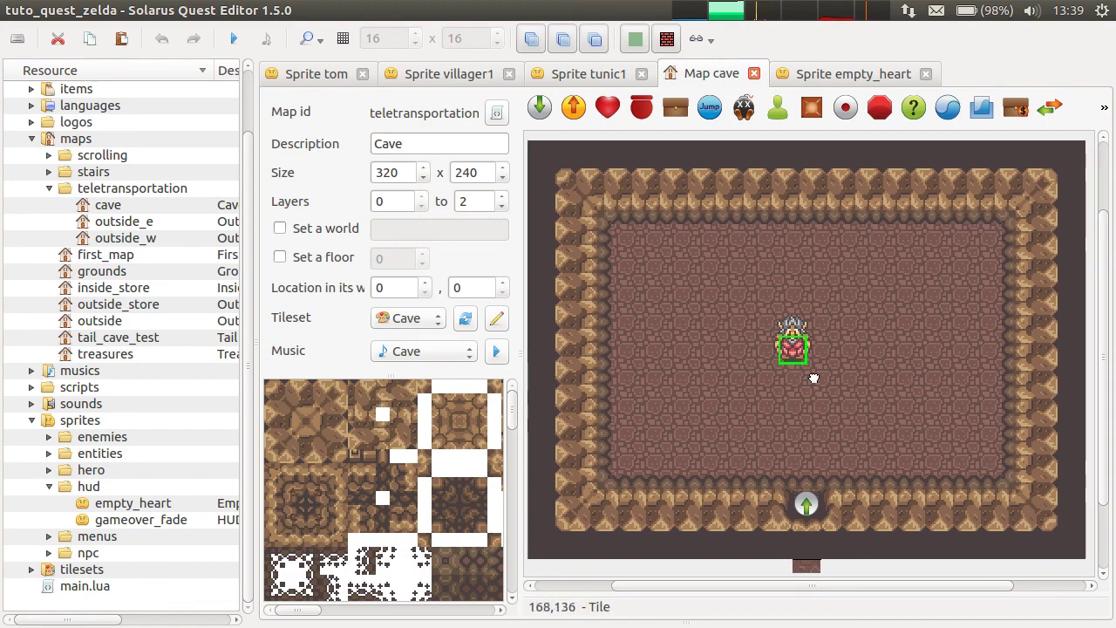